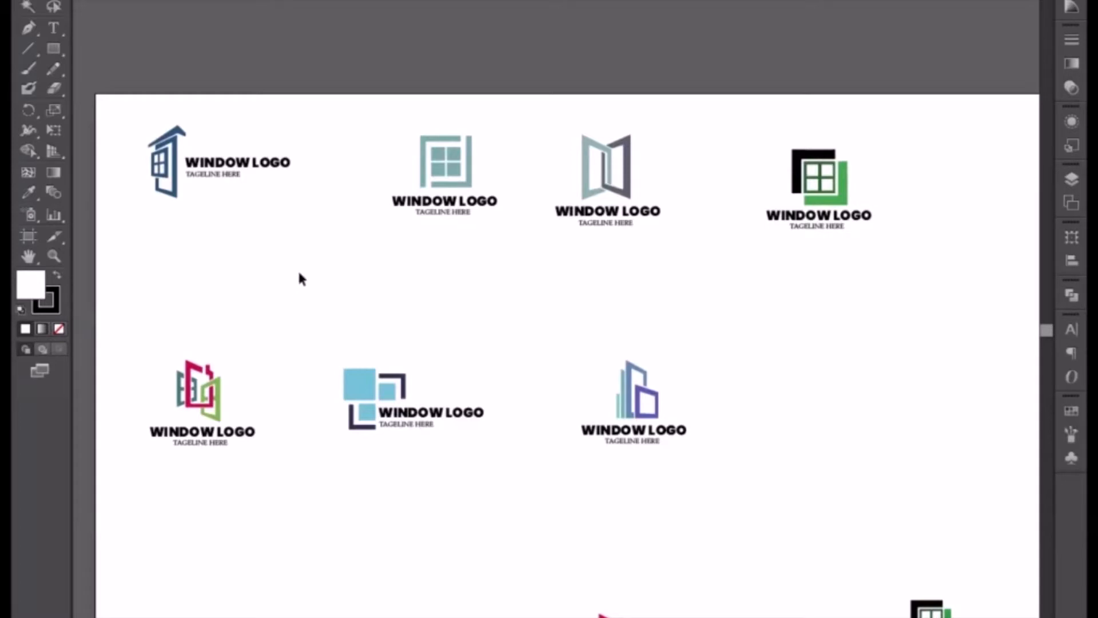
Copy the light-blue-squares window logo into the medical banner document and place it on the empty canvas beside the red banner.
{"action": "left_click_drag", "start_coordinate": [311, 286], "coordinate": [464, 485]}
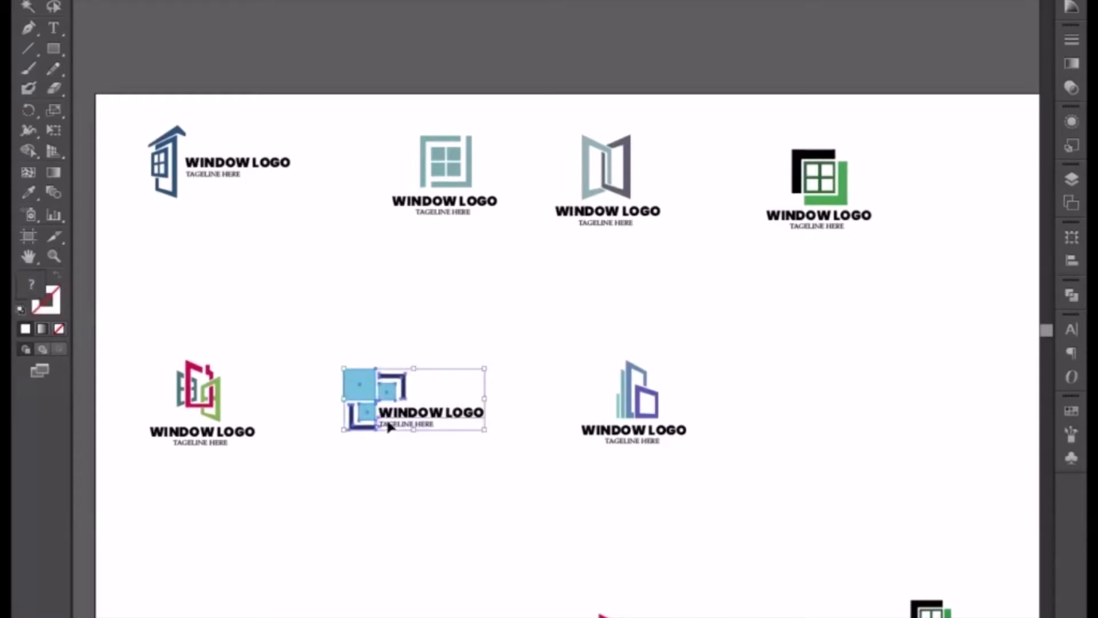
{"action": "left_click_drag", "start_coordinate": [366, 383], "coordinate": [279, 12]}
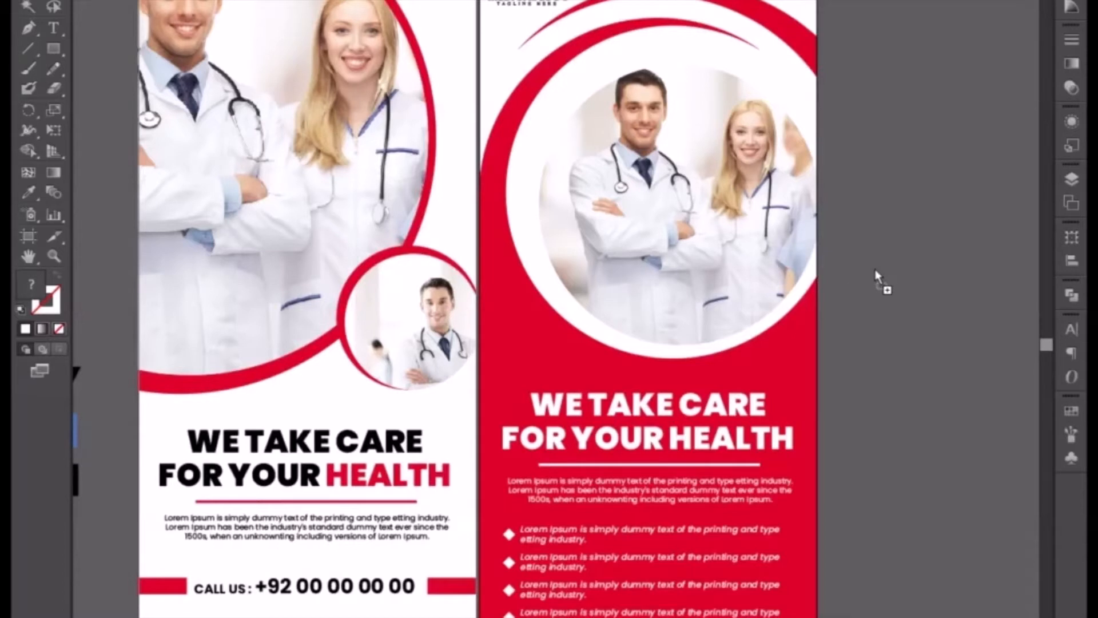
{"action": "left_click_drag", "start_coordinate": [872, 354], "coordinate": [870, 354]}
{"action": "left_click_drag", "start_coordinate": [907, 281], "coordinate": [1018, 396]}
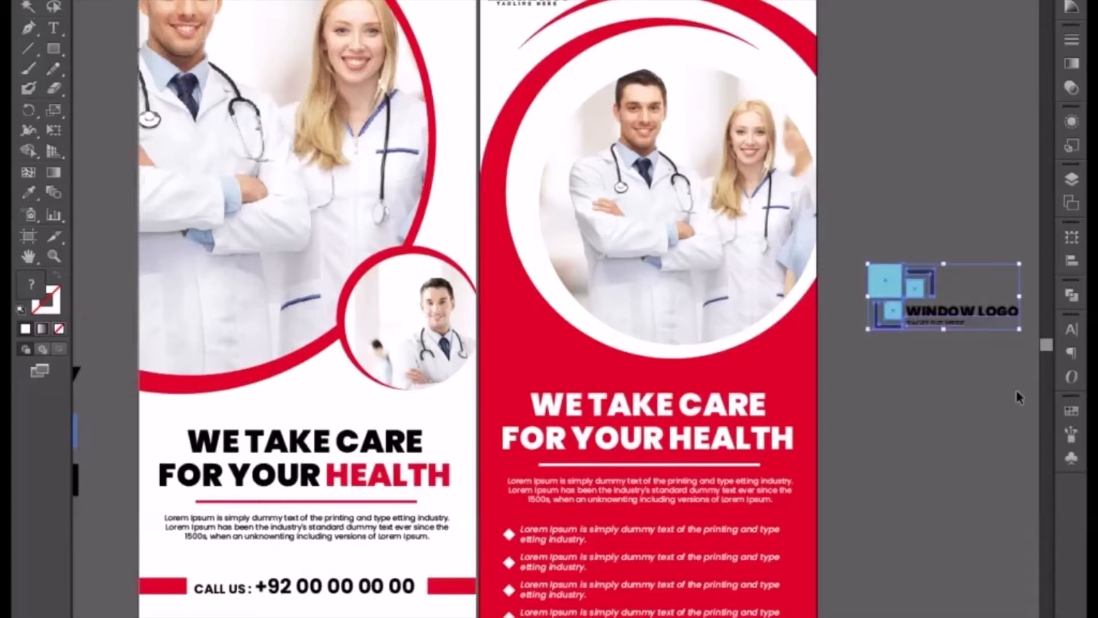
Move the small contact details off the white banner onto the empty canvas, and delete all remaining artwork from both banners.
{"action": "key", "text": "a"}
{"action": "key", "text": "ctrl+minus"}
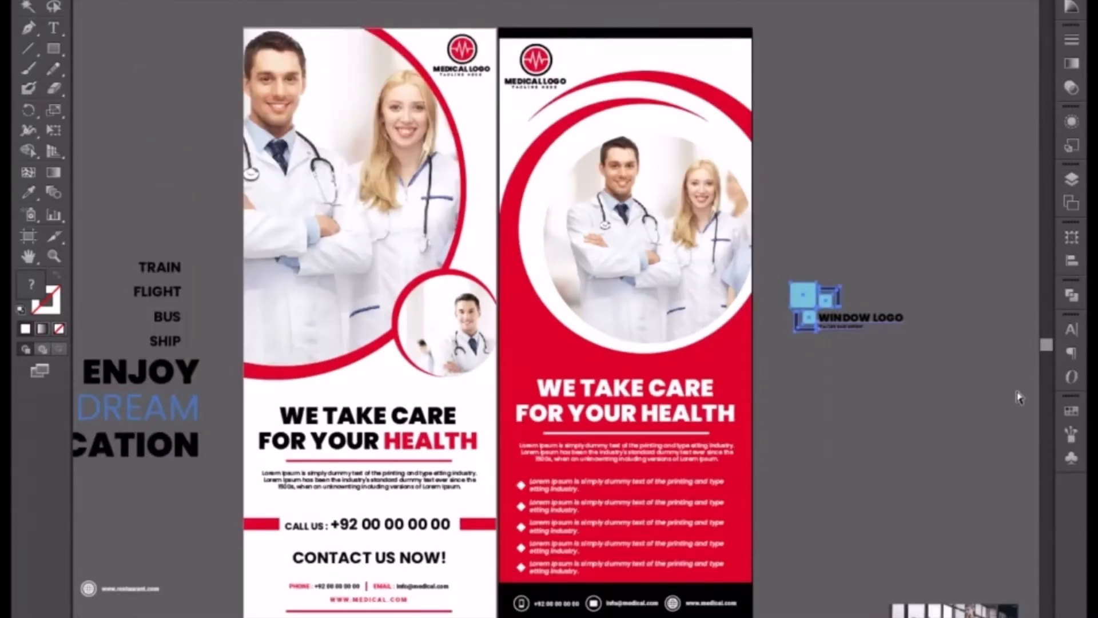
{"action": "left_click_drag", "start_coordinate": [802, 532], "coordinate": [839, 418]}
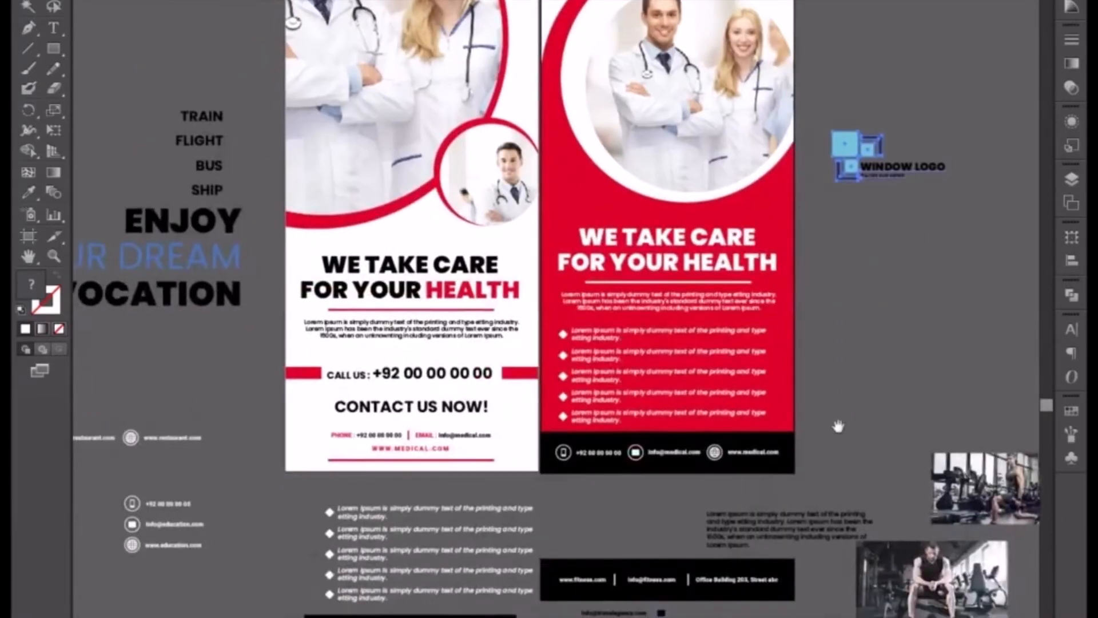
{"action": "key", "text": "v"}
{"action": "left_click_drag", "start_coordinate": [576, 490], "coordinate": [632, 483]}
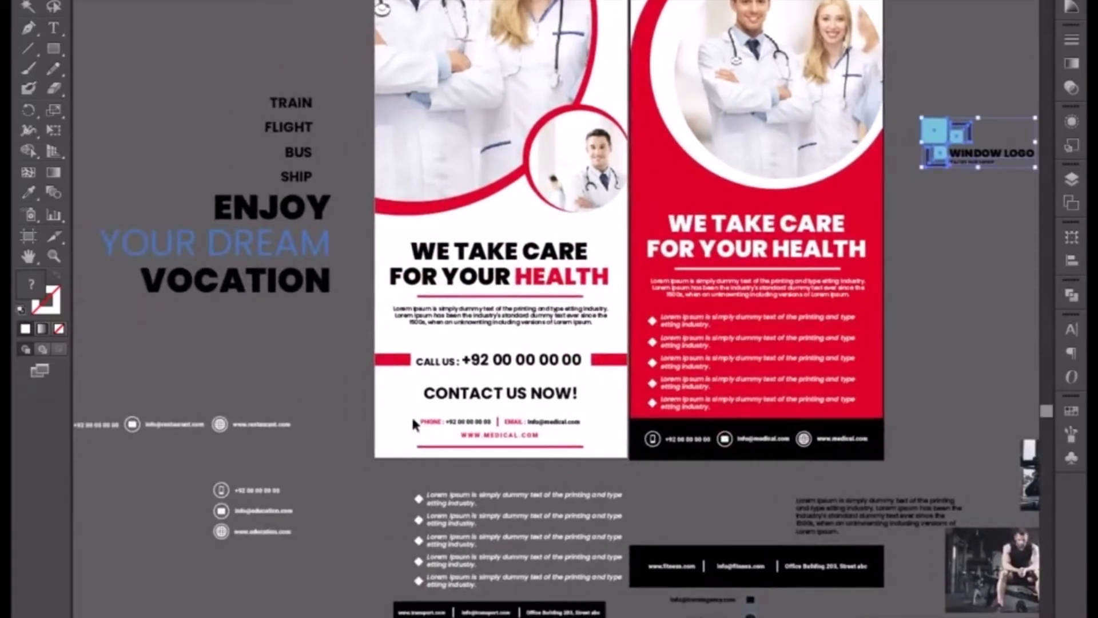
{"action": "left_click_drag", "start_coordinate": [410, 416], "coordinate": [538, 443]}
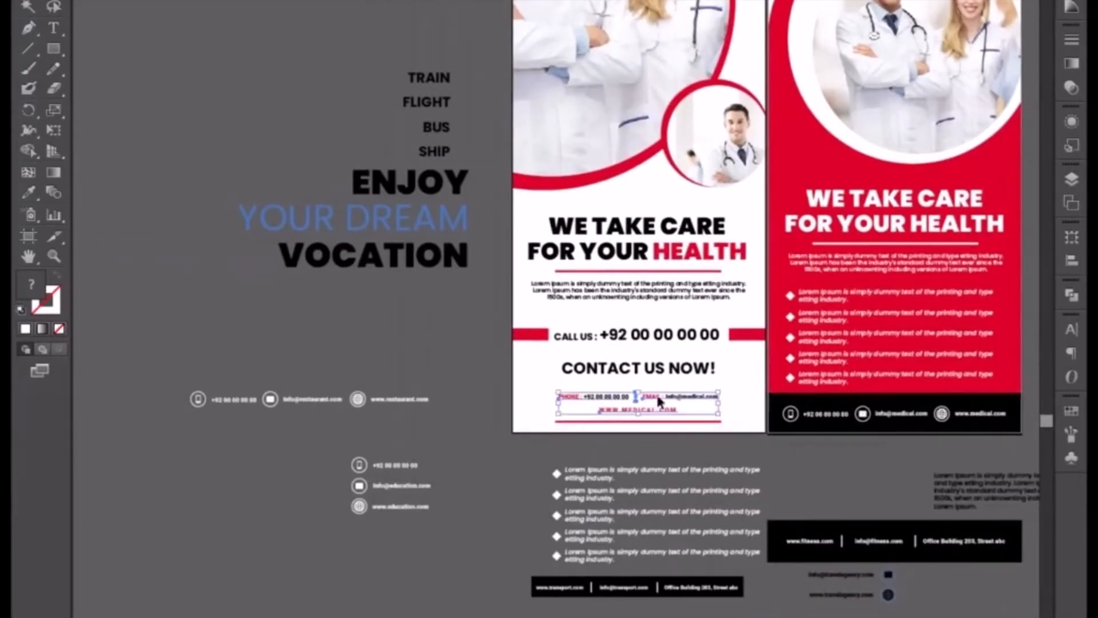
{"action": "left_click_drag", "start_coordinate": [657, 396], "coordinate": [507, 558]}
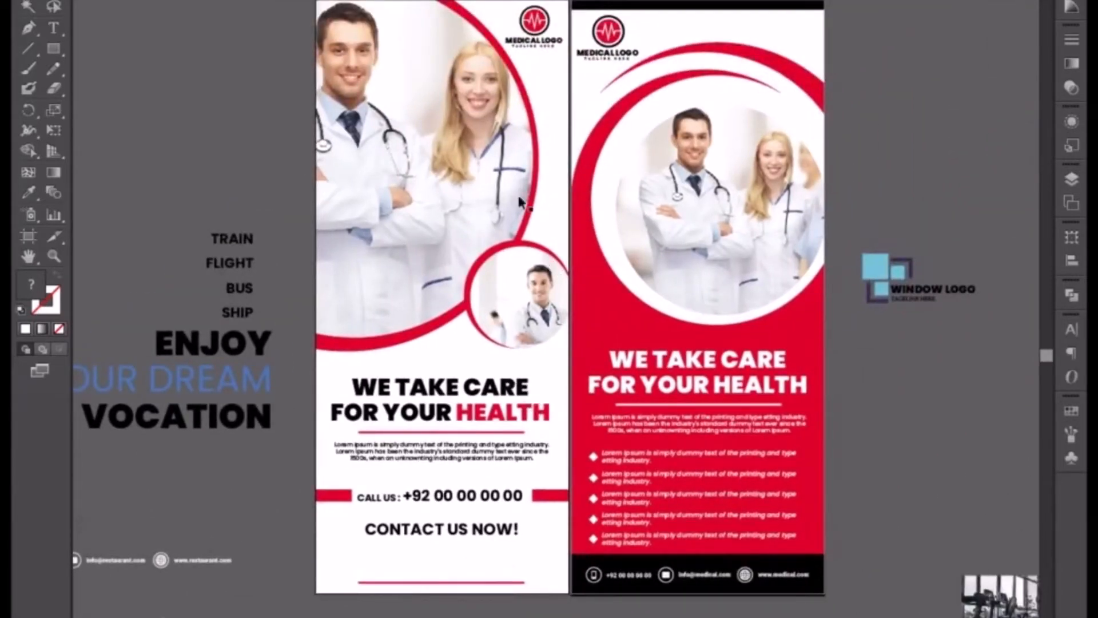
{"action": "left_click_drag", "start_coordinate": [331, 5], "coordinate": [801, 597]}
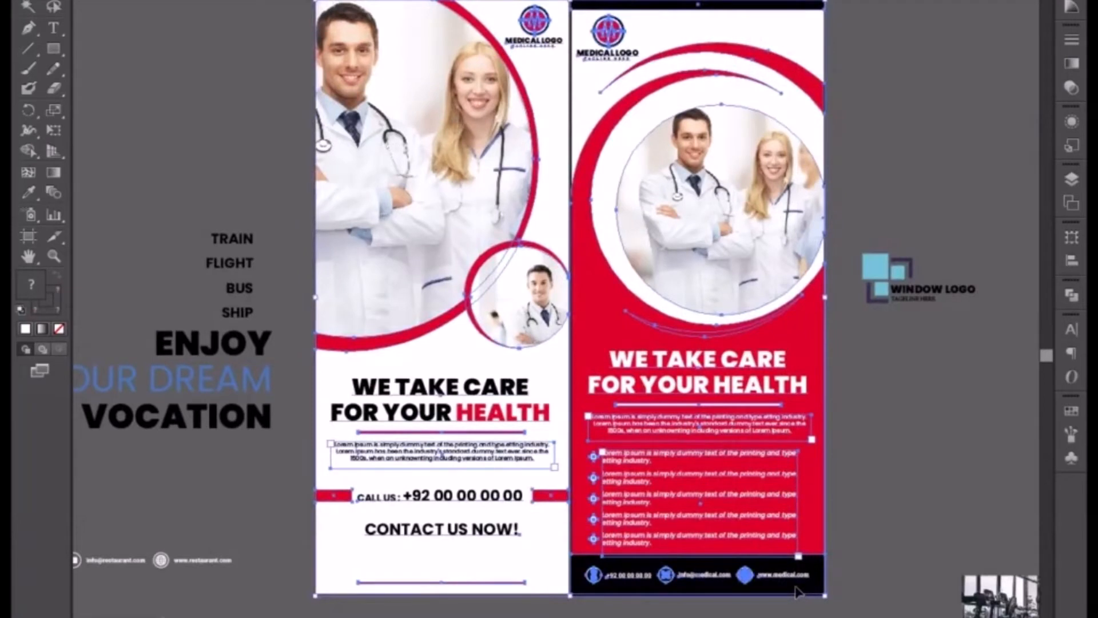
{"action": "key", "text": "Delete"}
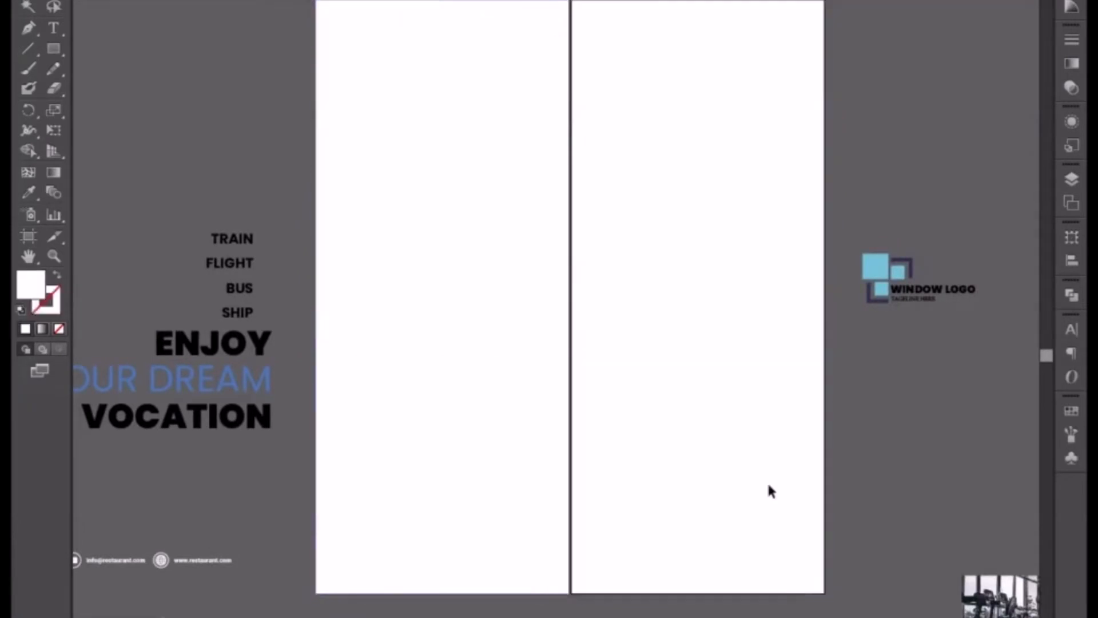
Draw a long, narrow triangle with the Pen tool, its base on the first artboard's right edge and its tip near the left edge.
{"action": "left_click_drag", "start_coordinate": [570, 317], "coordinate": [558, 472]}
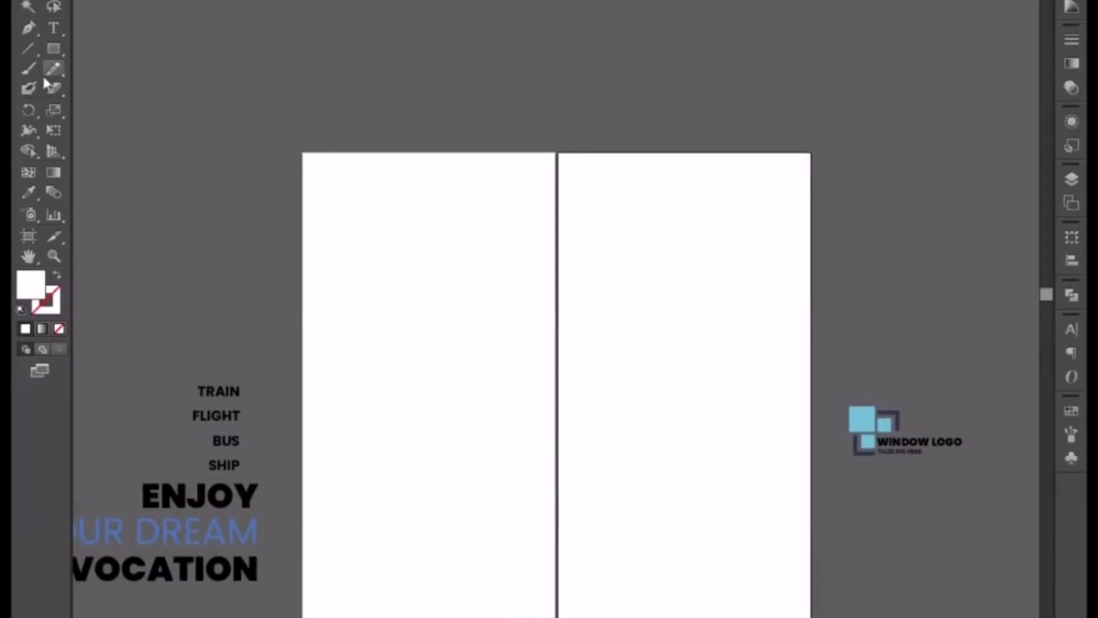
{"action": "left_click", "coordinate": [30, 27]}
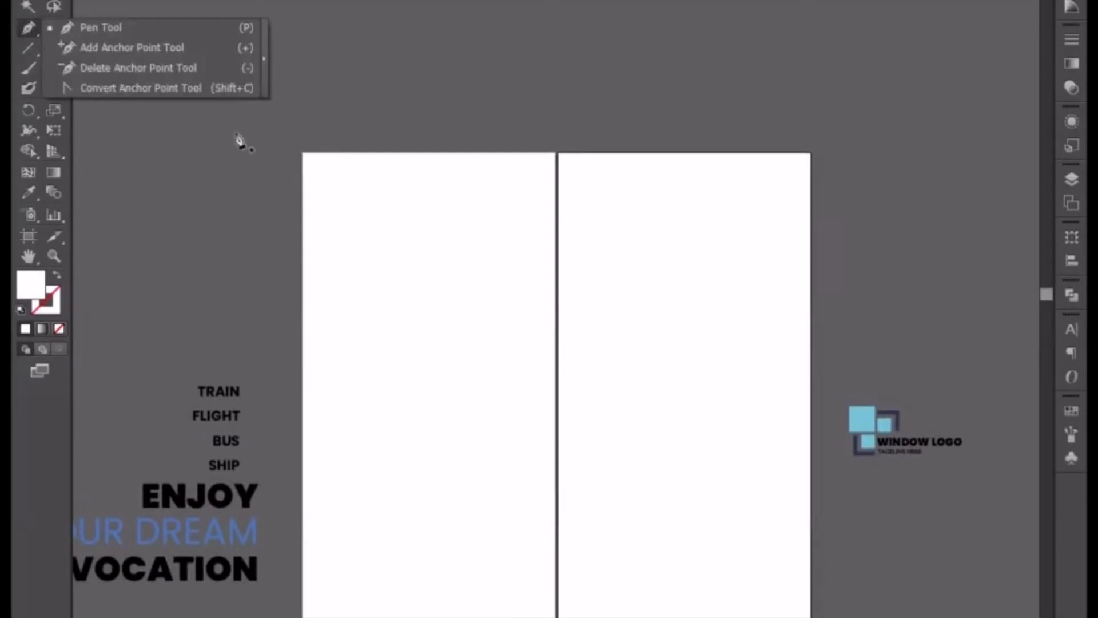
{"action": "left_click", "coordinate": [151, 33]}
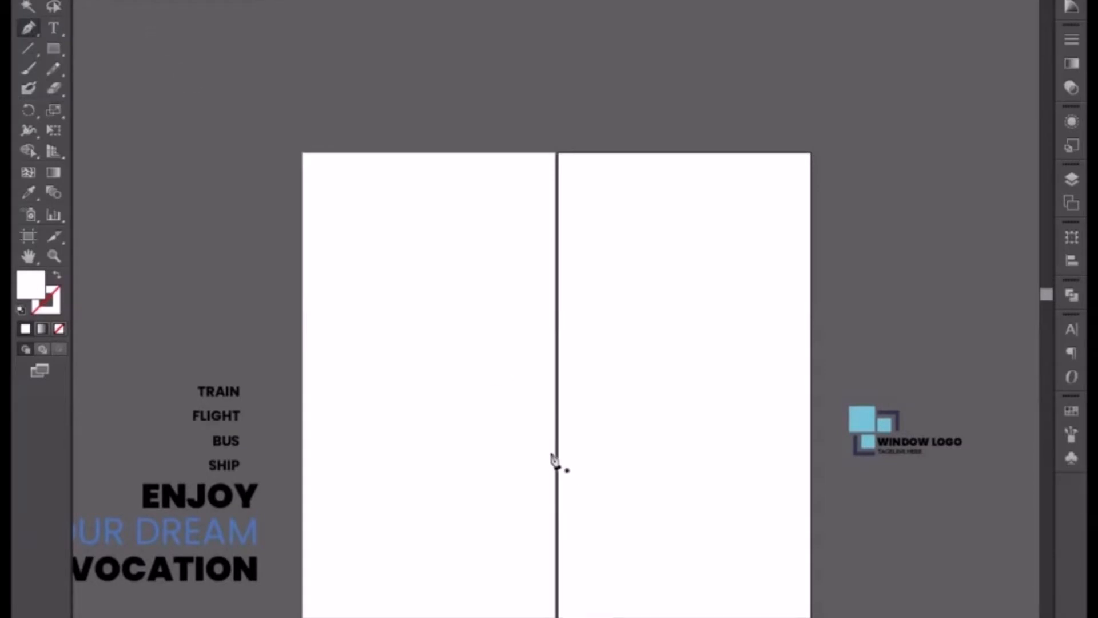
{"action": "key", "text": "ctrl+plus"}
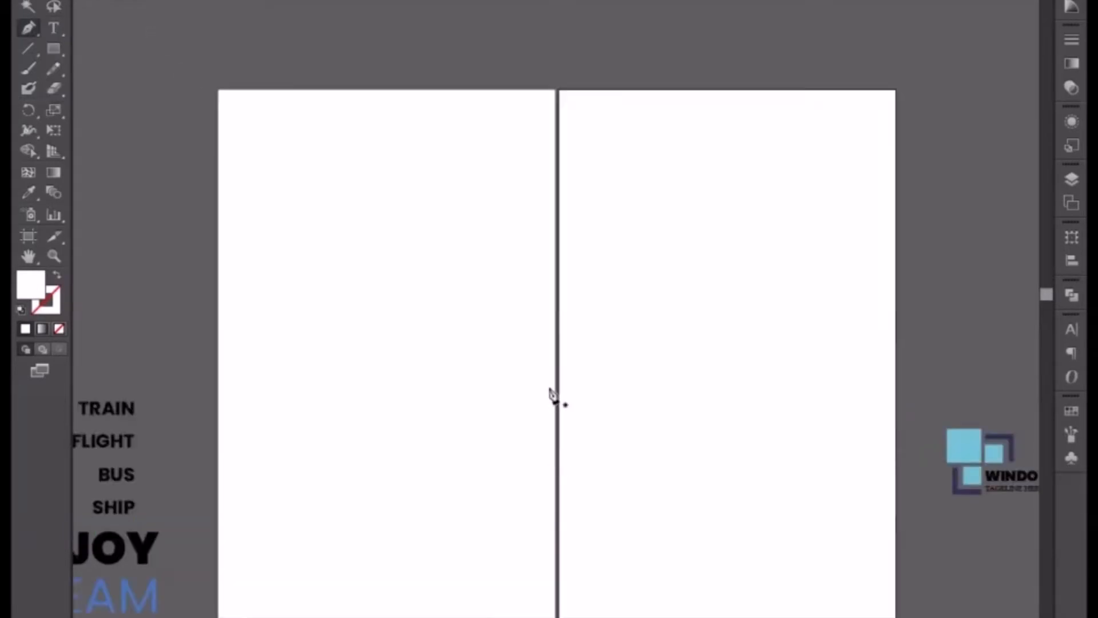
{"action": "left_click", "coordinate": [555, 342]}
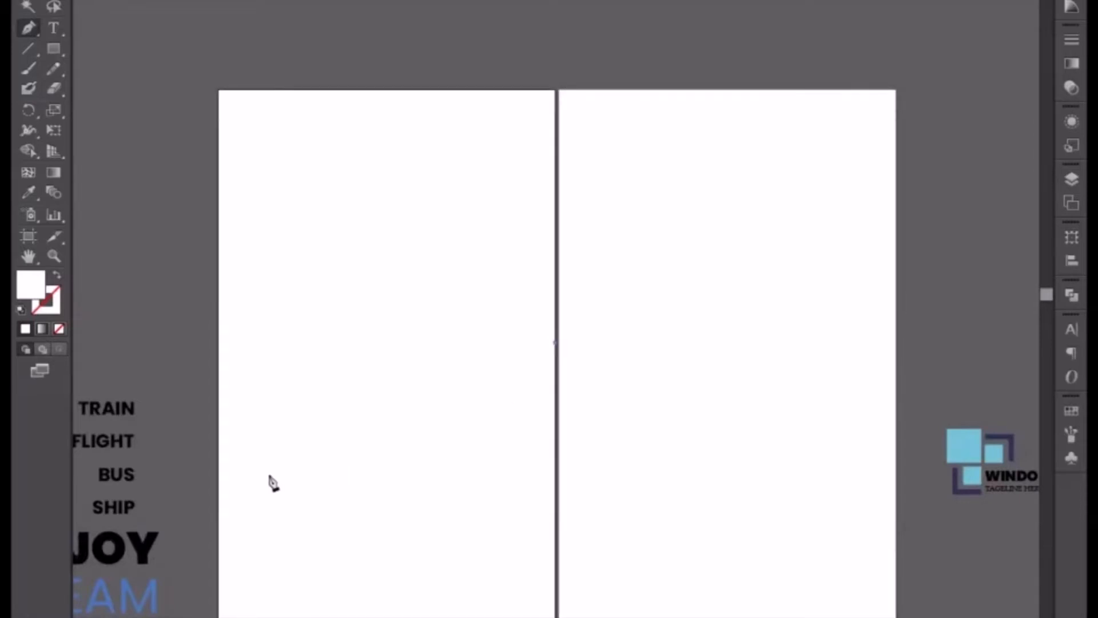
{"action": "left_click", "coordinate": [252, 475]}
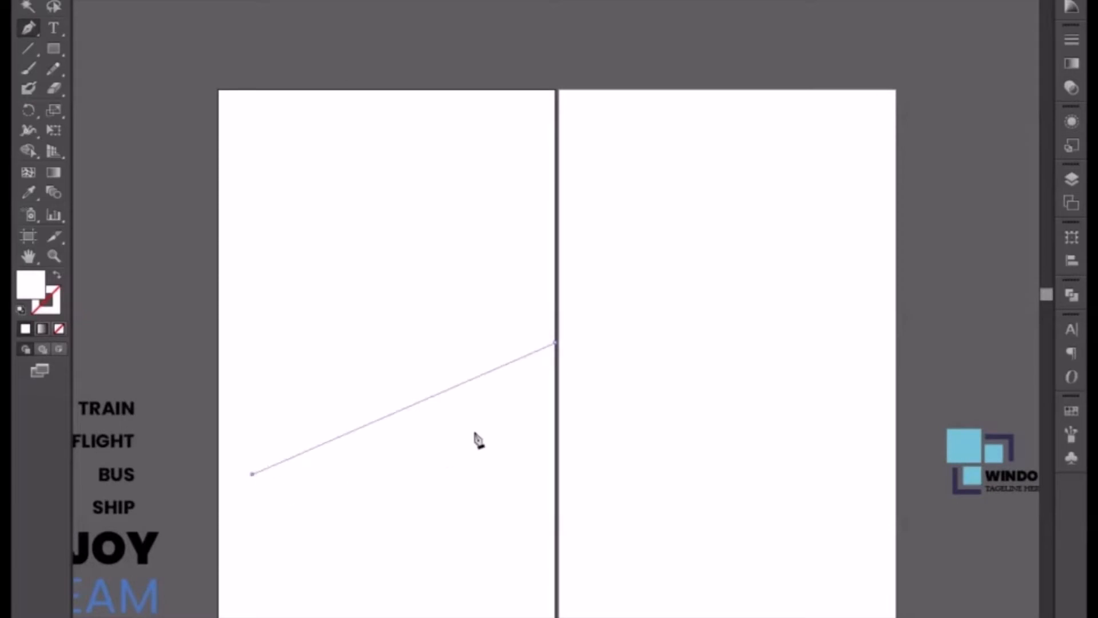
{"action": "left_click", "coordinate": [555, 398]}
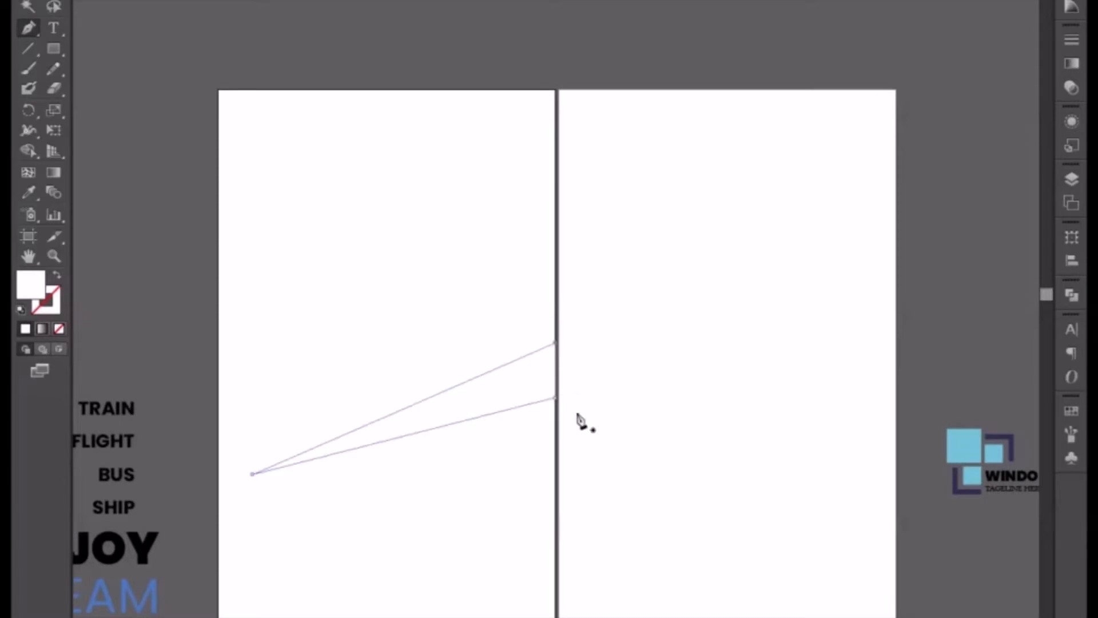
Fill the triangle with the dark purple sampled from the window logo's frame and deselect it.
{"action": "left_click", "coordinate": [28, 192]}
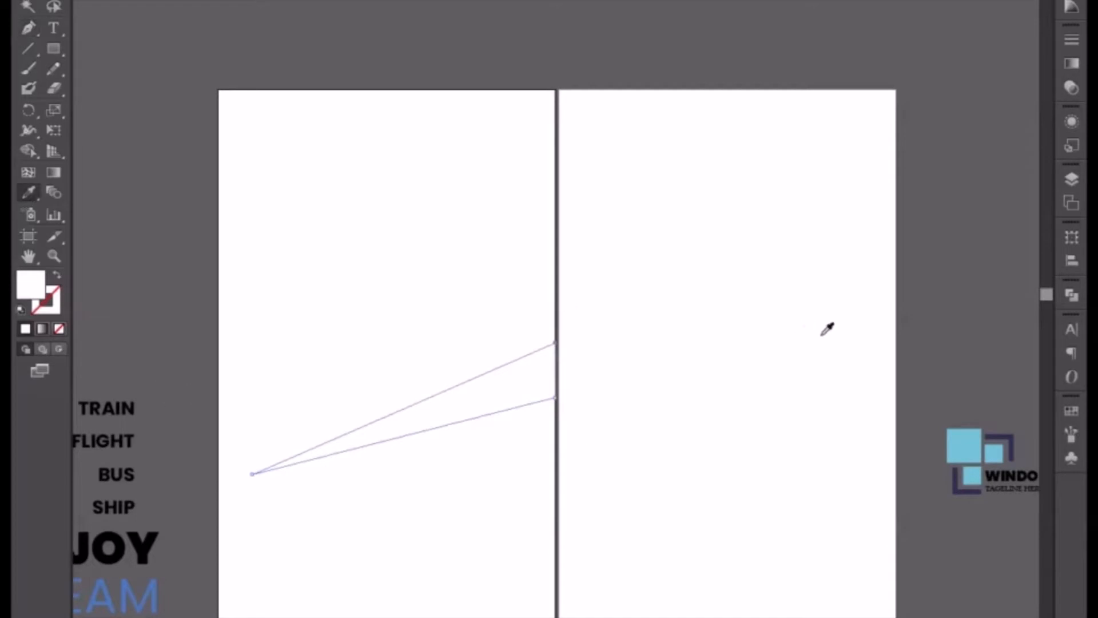
{"action": "left_click", "coordinate": [955, 484]}
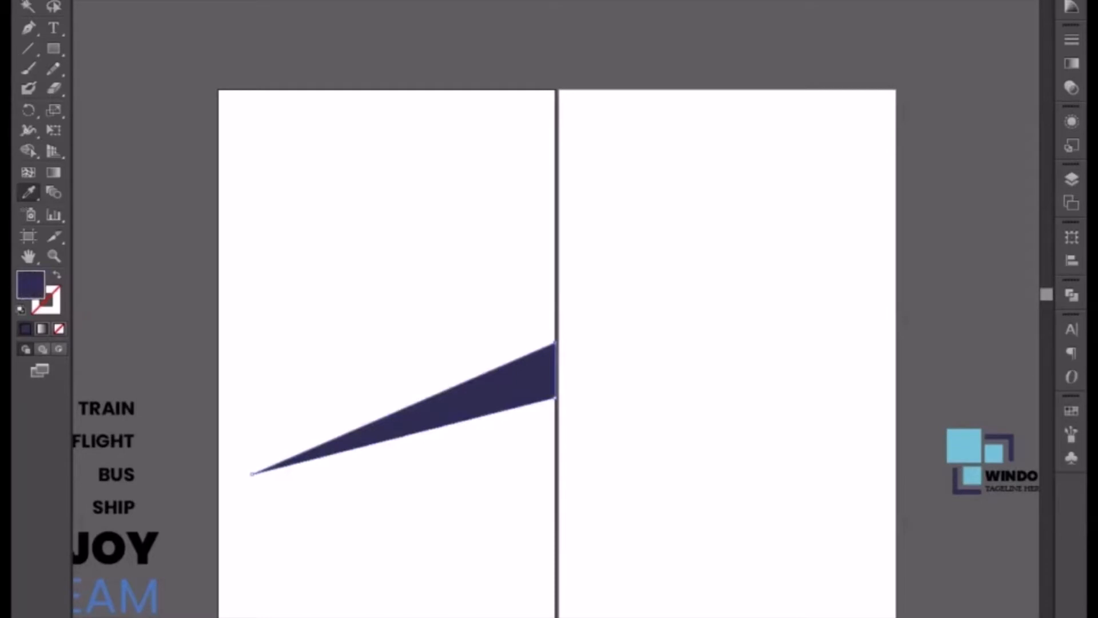
{"action": "key", "text": "v"}
{"action": "left_click", "coordinate": [218, 168]}
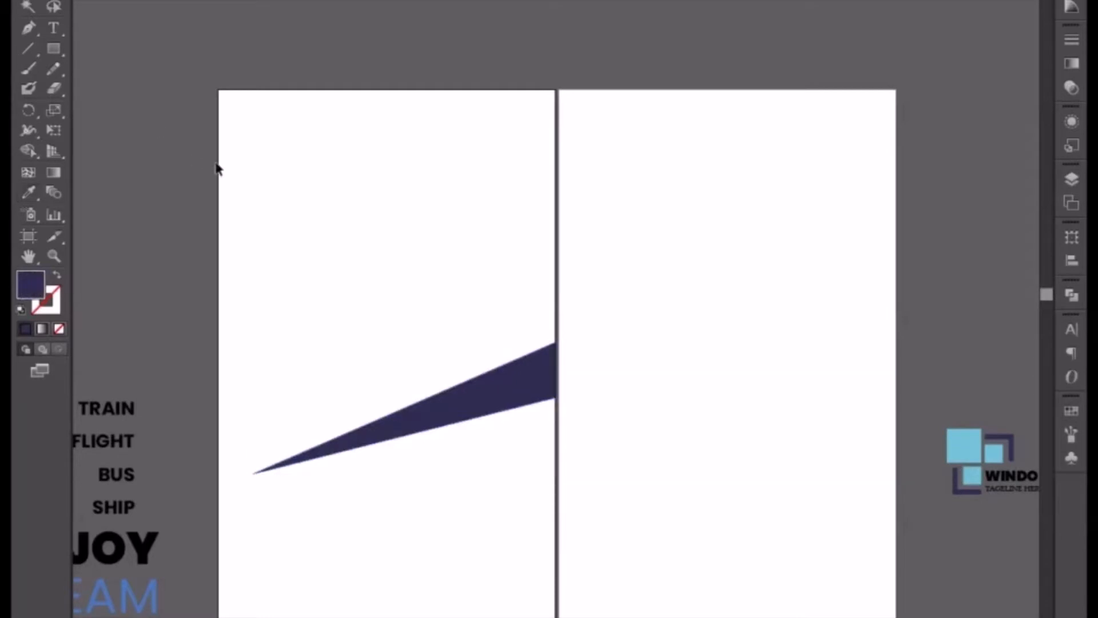
Make two copies of the triangle below the original and fit one, rotated 180 degrees, between the others against the artboard's left edge.
{"action": "left_click", "coordinate": [466, 404]}
{"action": "left_click_drag", "start_coordinate": [466, 404], "coordinate": [490, 430]}
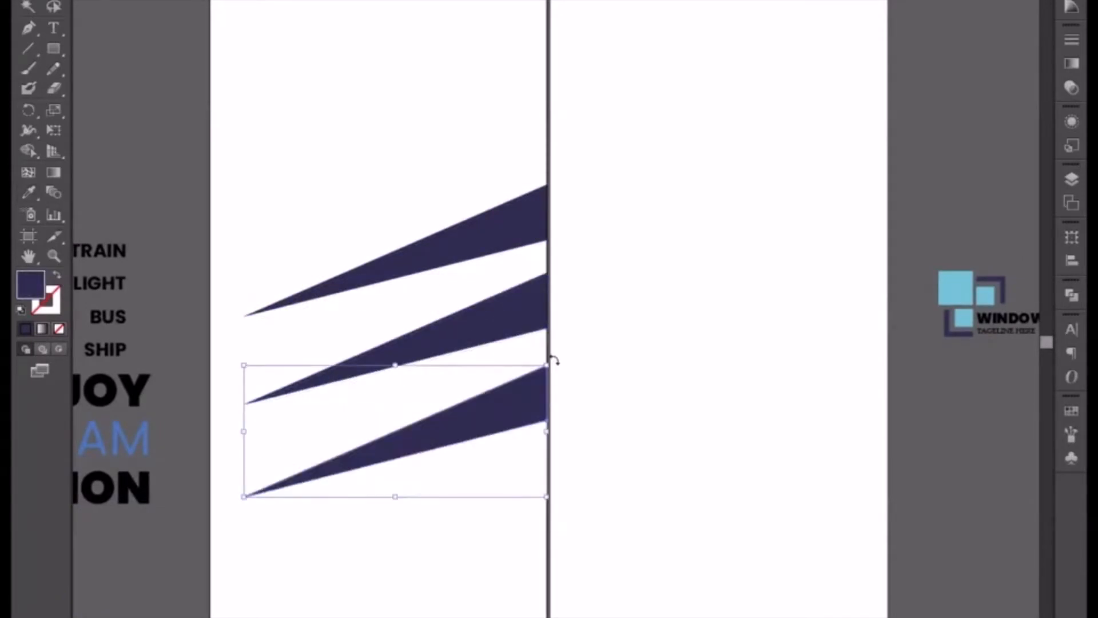
{"action": "left_click_drag", "start_coordinate": [555, 361], "coordinate": [267, 357]}
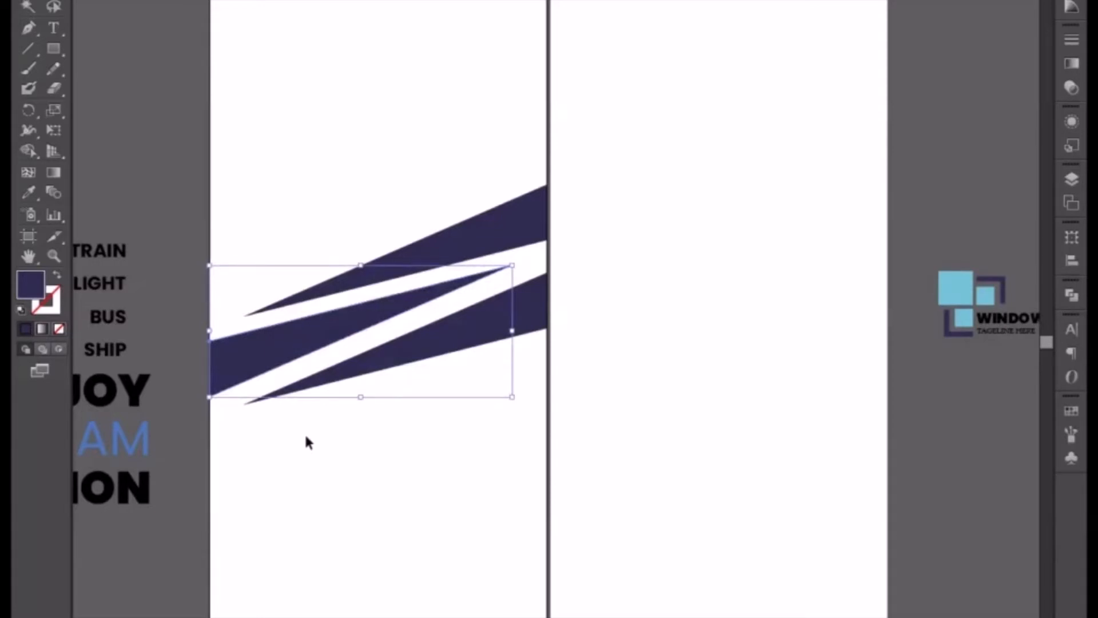
{"action": "left_click", "coordinate": [350, 459]}
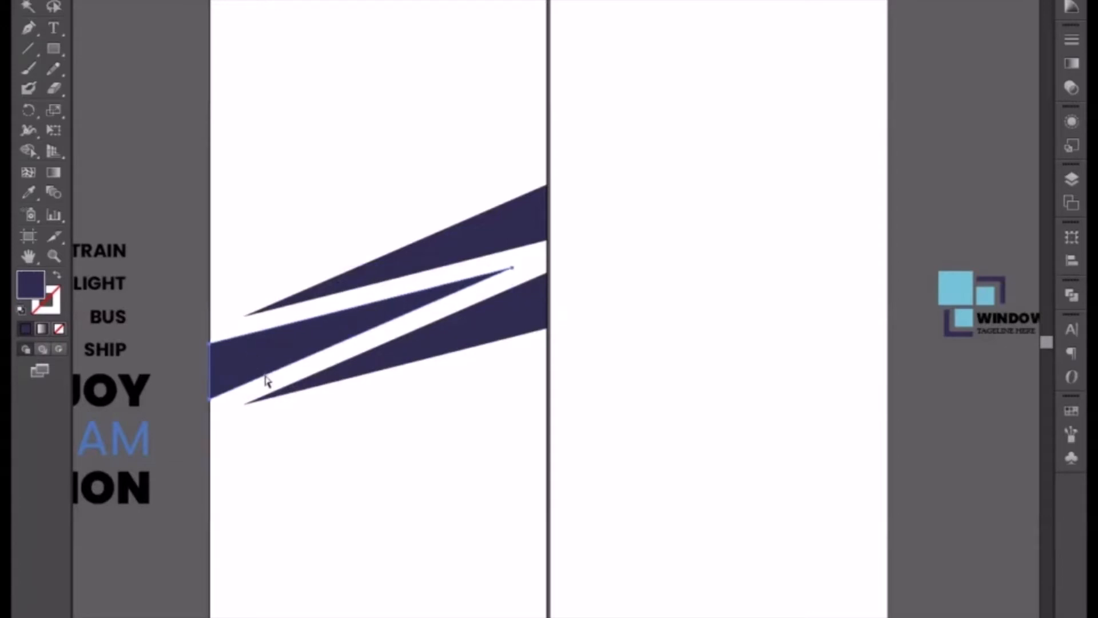
{"action": "left_click", "coordinate": [310, 469]}
Nudge the upper triangle down closer to the middle triangle, narrowing the white gap between them.
{"action": "left_click", "coordinate": [472, 254]}
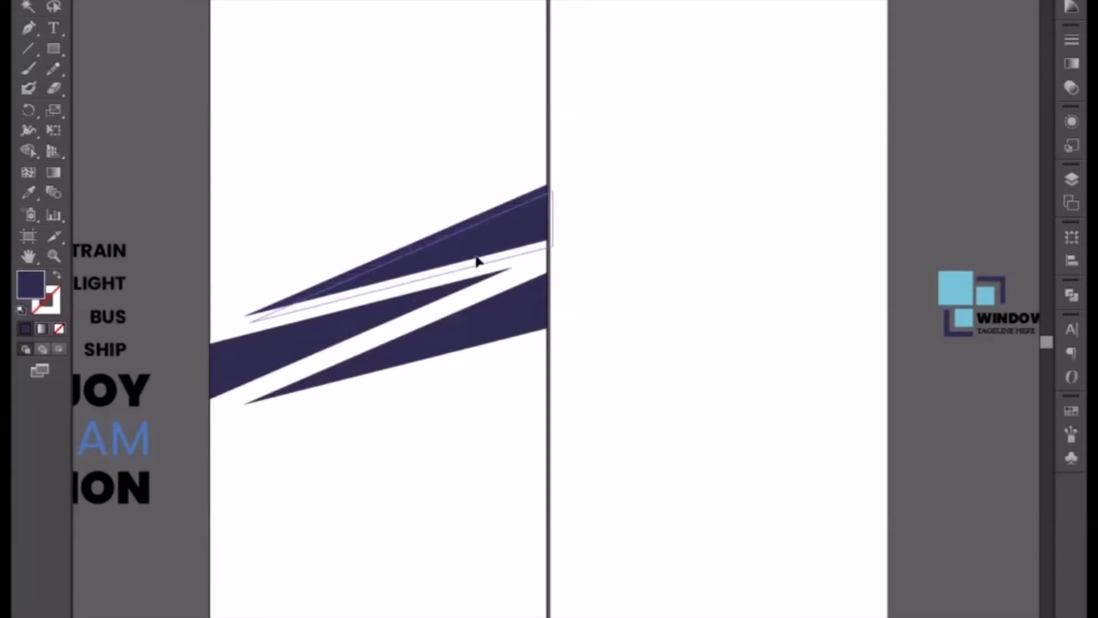
{"action": "left_click", "coordinate": [479, 262]}
{"action": "key", "text": "ctrl+equal"}
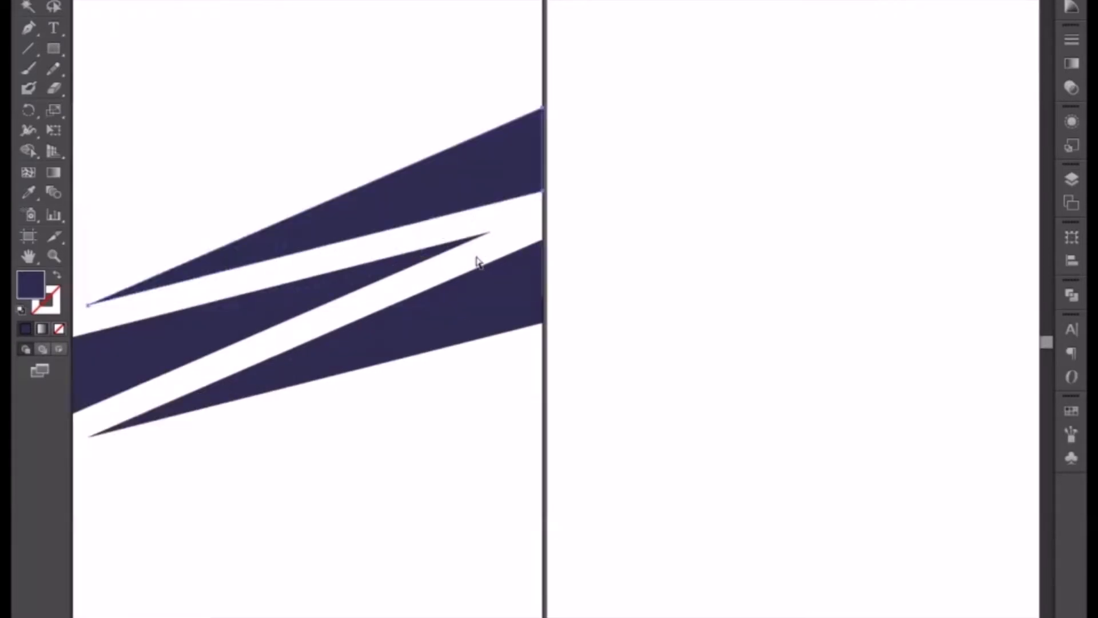
{"action": "key", "text": "Down"}
{"action": "key", "text": "Down"}
{"action": "key", "text": "Down"}
{"action": "key", "text": "Down"}
{"action": "key", "text": "Down"}
{"action": "key", "text": "Down"}
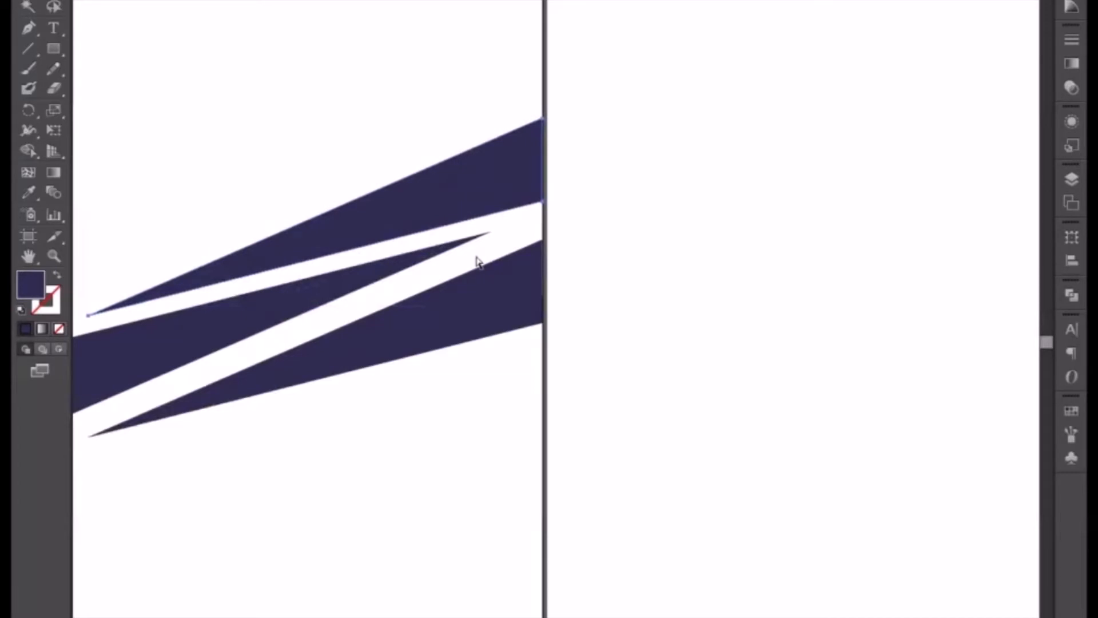
Nudge the lowest triangle up closer to the middle triangle to even out the white gaps.
{"action": "left_click", "coordinate": [470, 315]}
{"action": "key", "text": "Up"}
{"action": "key", "text": "Up"}
{"action": "key", "text": "Up"}
{"action": "key", "text": "Up"}
{"action": "key", "text": "Up"}
{"action": "key", "text": "Up"}
{"action": "key", "text": "Up"}
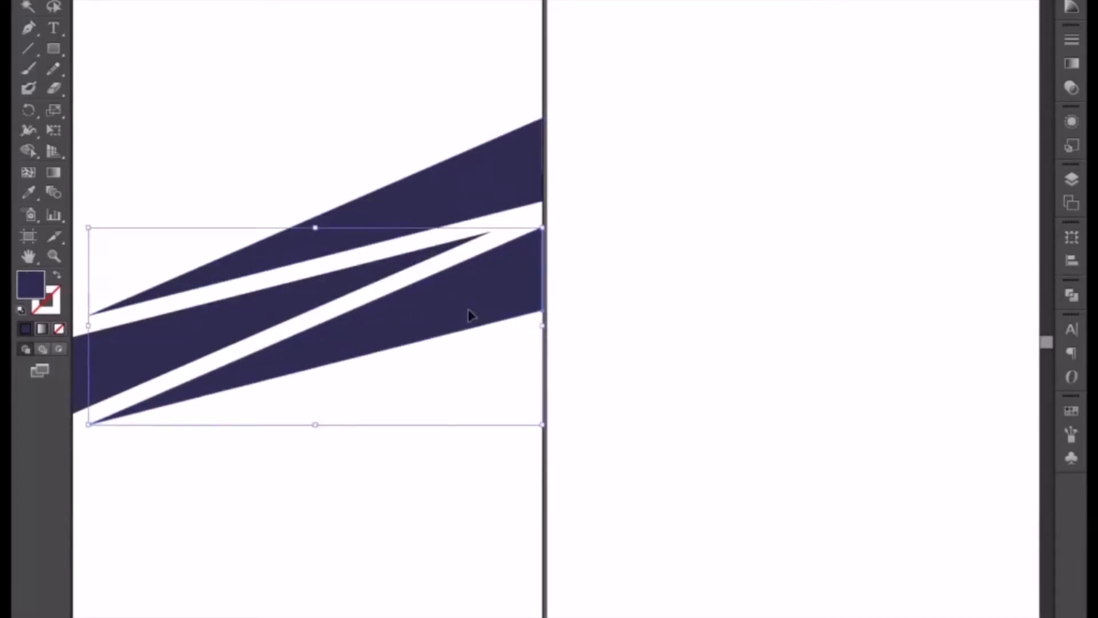
Align the lowest triangle's upper-right corner point exactly with the artboard's right edge.
{"action": "key", "text": "ctrl+plus"}
{"action": "scroll", "coordinate": [469, 314], "scroll_direction": "down", "scroll_amount": 4}
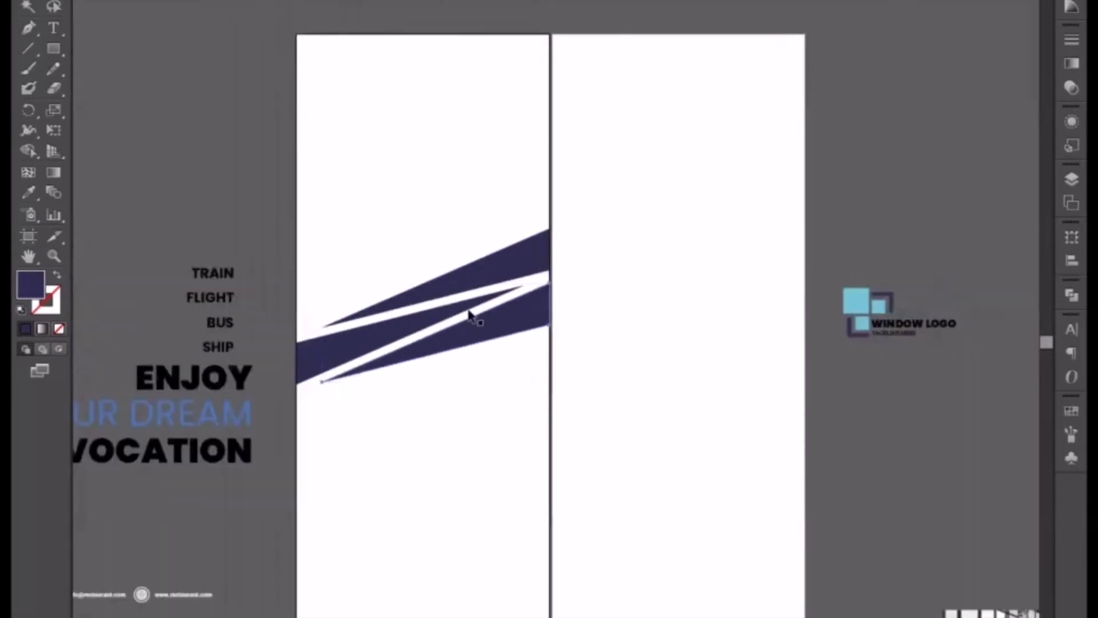
{"action": "scroll", "coordinate": [469, 314], "scroll_direction": "up", "scroll_amount": 5}
{"action": "scroll", "coordinate": [466, 366], "scroll_direction": "up", "scroll_amount": 3}
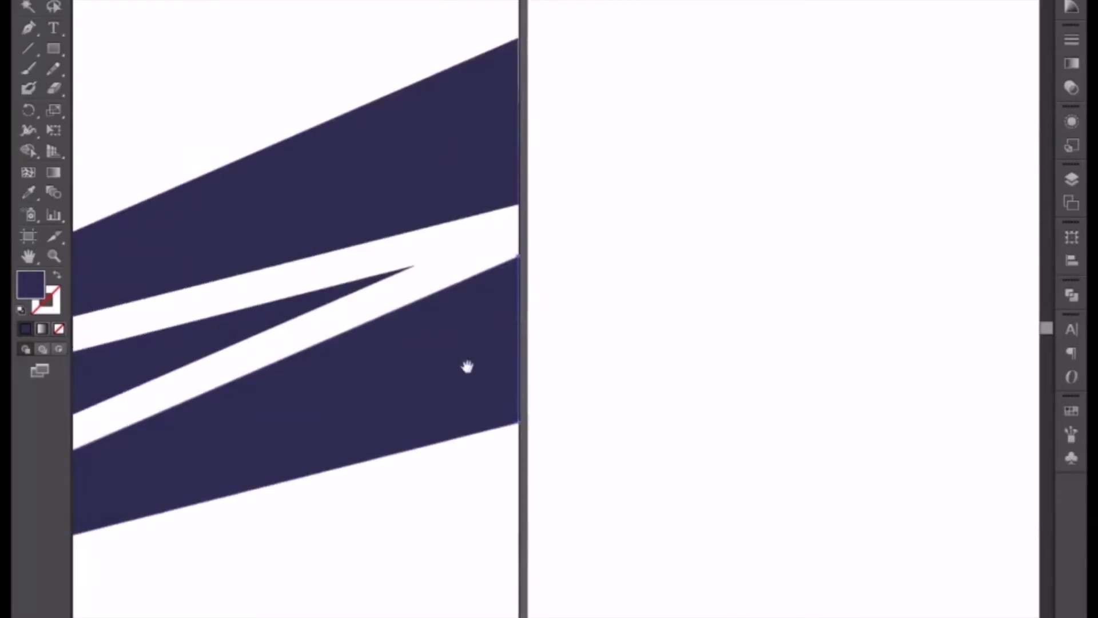
{"action": "scroll", "coordinate": [463, 318], "scroll_direction": "up", "scroll_amount": 6}
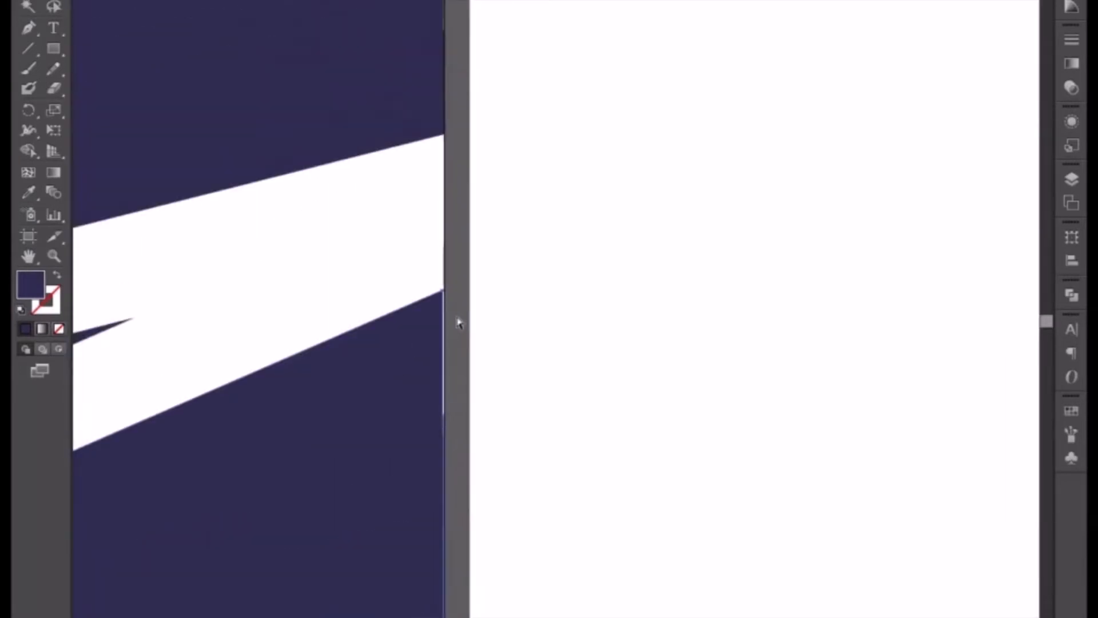
{"action": "scroll", "coordinate": [463, 316], "scroll_direction": "up", "scroll_amount": 2}
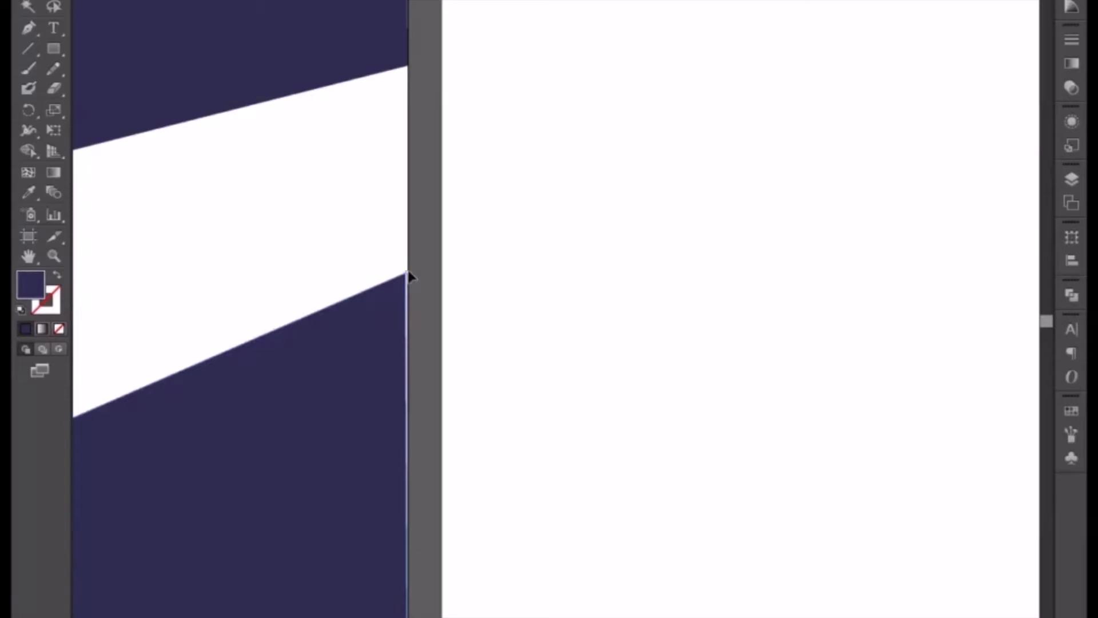
{"action": "left_click_drag", "start_coordinate": [409, 272], "coordinate": [410, 272]}
{"action": "left_click", "coordinate": [429, 259]}
Align the upper triangle's upper-right corner point exactly with the artboard's right edge.
{"action": "left_click_drag", "start_coordinate": [397, 120], "coordinate": [376, 506]}
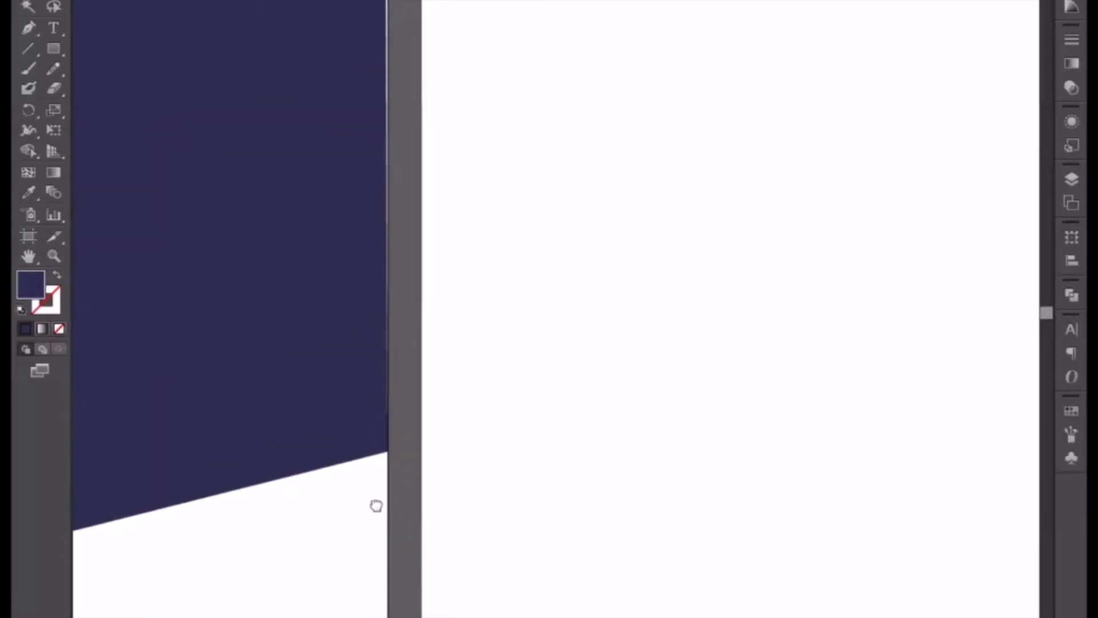
{"action": "mouse_move", "coordinate": [372, 161]}
{"action": "left_mouse_down"}
{"action": "mouse_move", "coordinate": [378, 408]}
{"action": "mouse_move", "coordinate": [352, 425]}
{"action": "left_mouse_up"}
{"action": "left_click", "coordinate": [356, 344]}
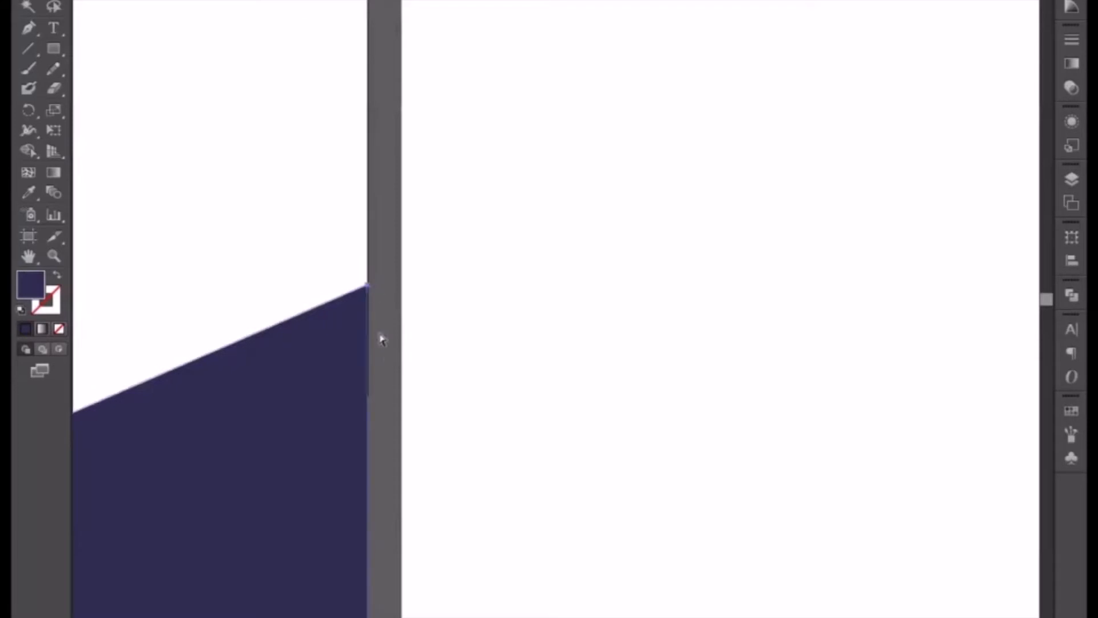
{"action": "left_click_drag", "start_coordinate": [365, 454], "coordinate": [487, 343]}
{"action": "key", "text": "ctrl+plus"}
{"action": "key", "text": "ctrl+plus"}
{"action": "key", "text": "ctrl+plus"}
{"action": "key", "text": "ctrl+plus"}
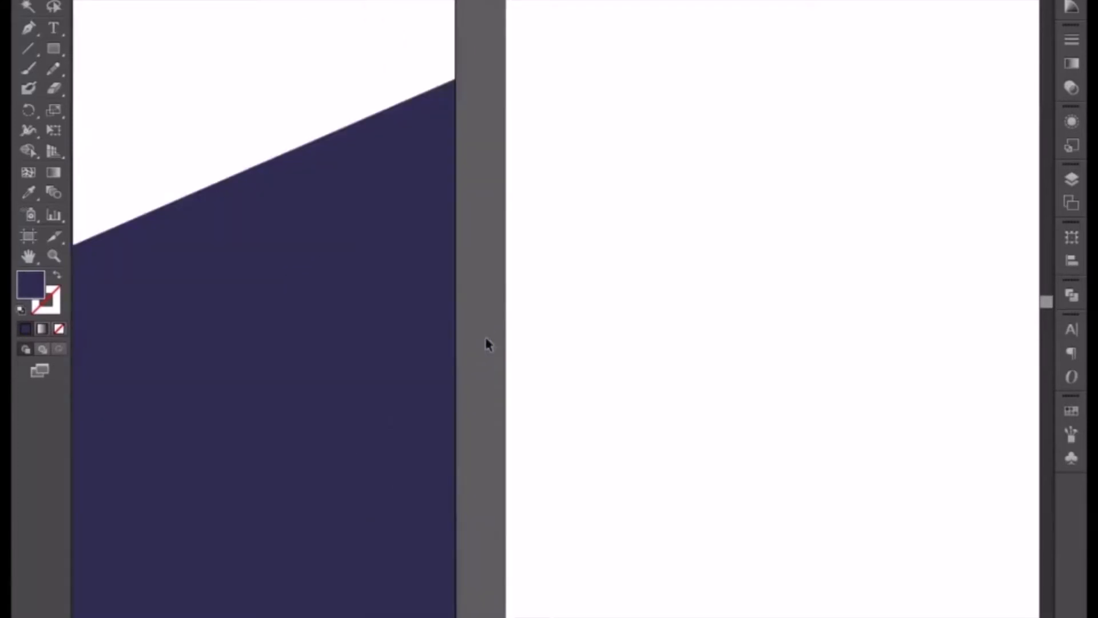
{"action": "key", "text": "ctrl+minus"}
{"action": "key", "text": "ctrl+minus"}
{"action": "key", "text": "ctrl+minus"}
{"action": "key", "text": "ctrl+minus"}
{"action": "key", "text": "ctrl+minus"}
{"action": "key", "text": "ctrl+minus"}
{"action": "key", "text": "ctrl+minus"}
{"action": "key", "text": "ctrl+minus"}
{"action": "key", "text": "ctrl+minus"}
{"action": "key", "text": "ctrl+minus"}
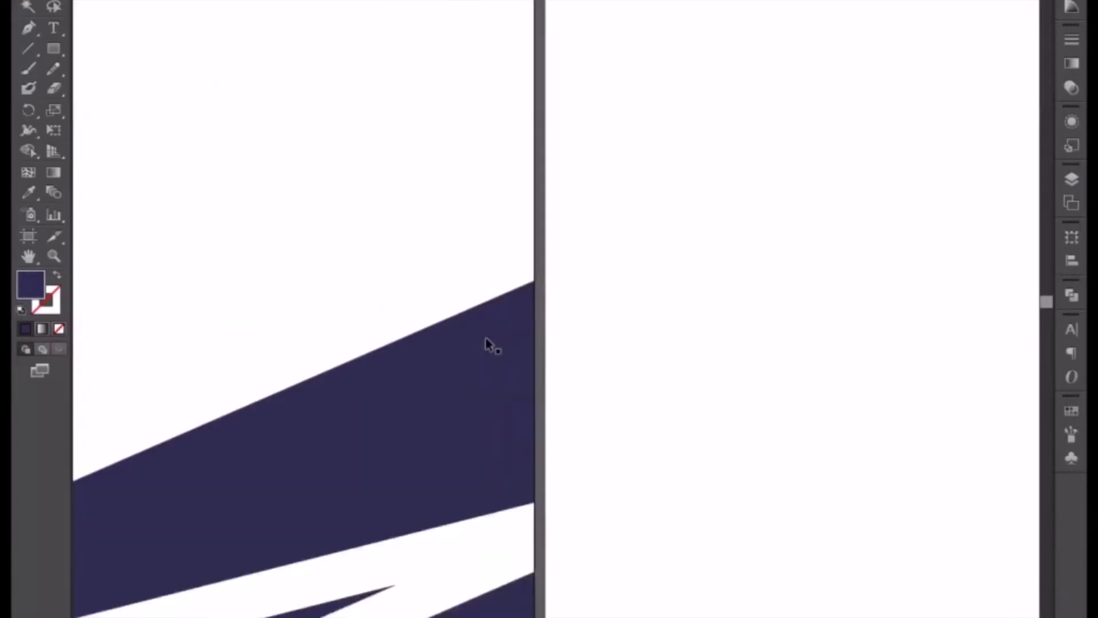
Align the middle triangle's lower-left corner point exactly with the artboard's left edge.
{"action": "left_click_drag", "start_coordinate": [88, 533], "coordinate": [489, 279]}
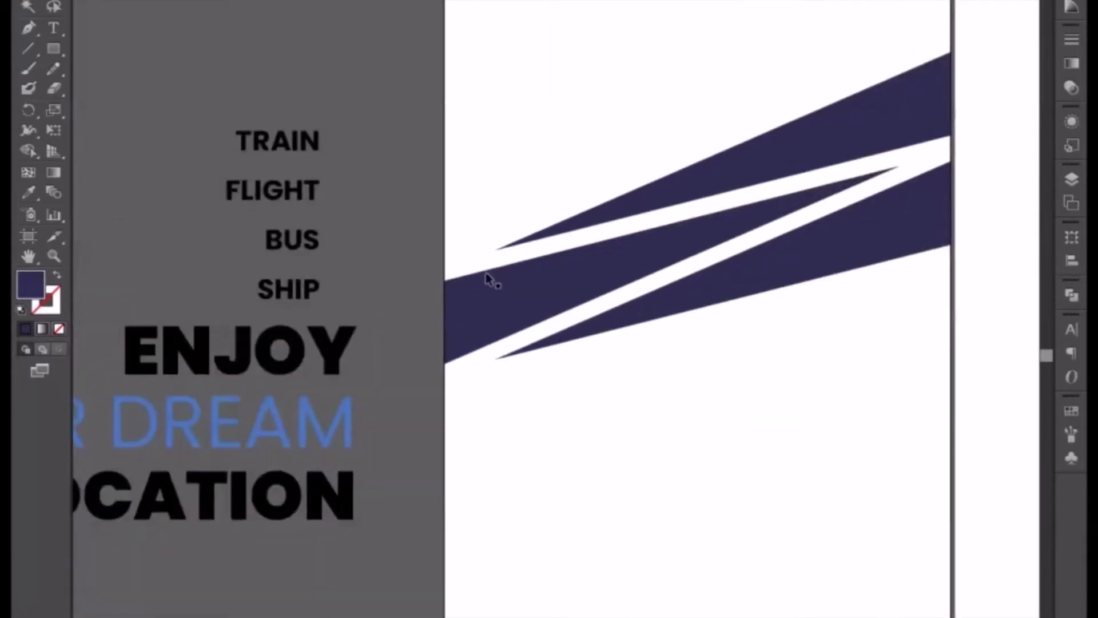
{"action": "key", "text": "ctrl+plus"}
{"action": "key", "text": "ctrl+plus"}
{"action": "key", "text": "ctrl+plus"}
{"action": "key", "text": "ctrl+plus"}
{"action": "key", "text": "ctrl+plus"}
{"action": "left_click_drag", "start_coordinate": [296, 310], "coordinate": [588, 259]}
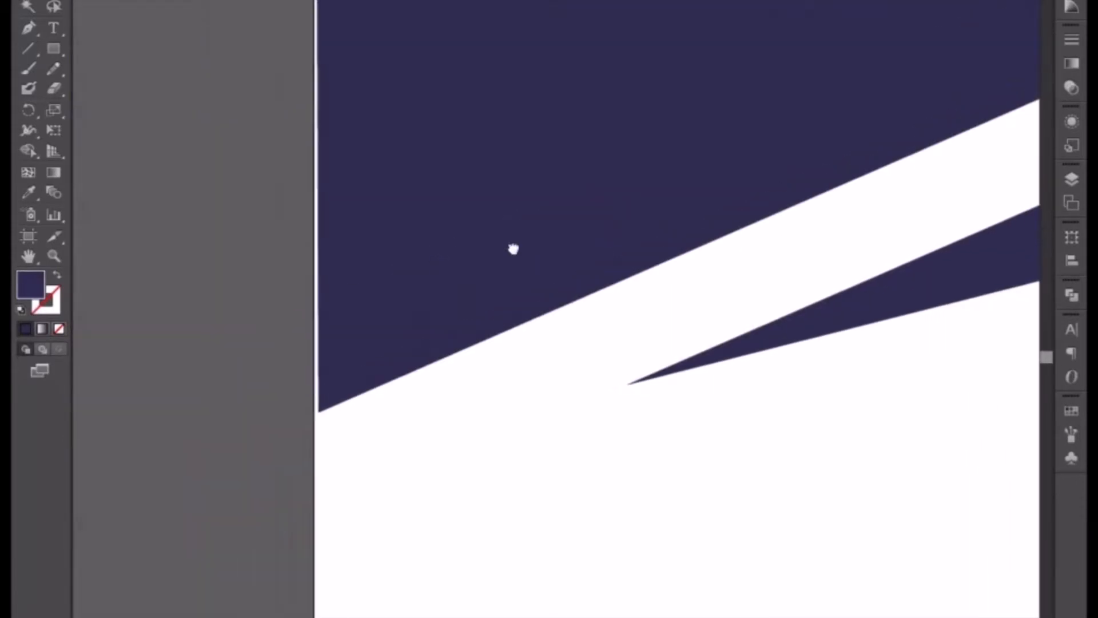
{"action": "key", "text": "ctrl+plus"}
{"action": "key", "text": "ctrl+plus"}
{"action": "key", "text": "ctrl+plus"}
{"action": "key", "text": "ctrl+plus"}
{"action": "left_click_drag", "start_coordinate": [337, 343], "coordinate": [522, 258]}
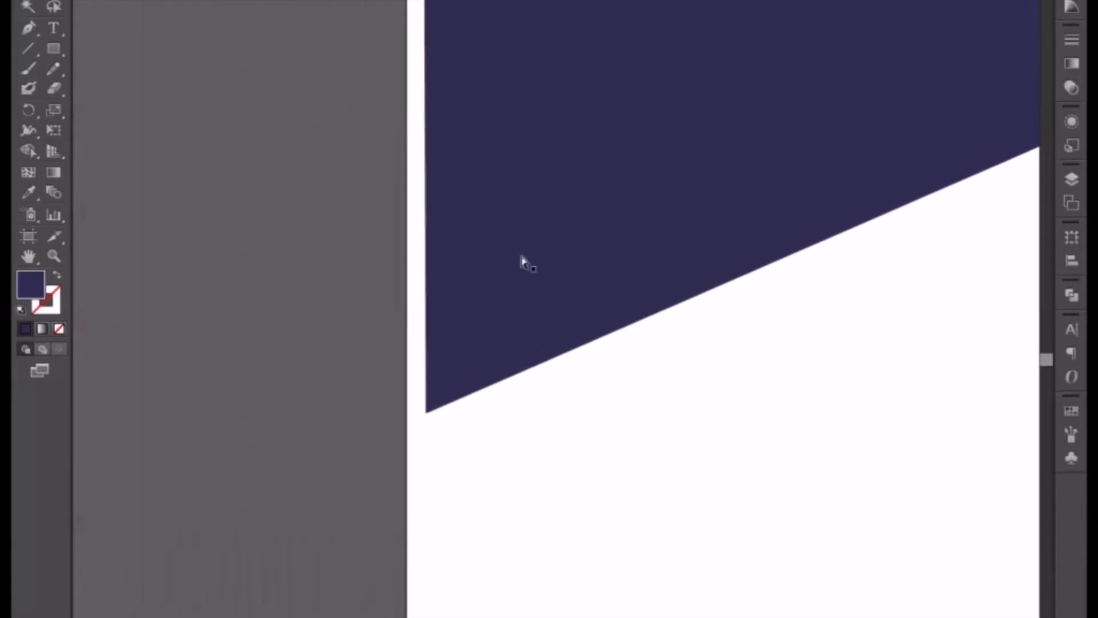
{"action": "key", "text": "ctrl+plus"}
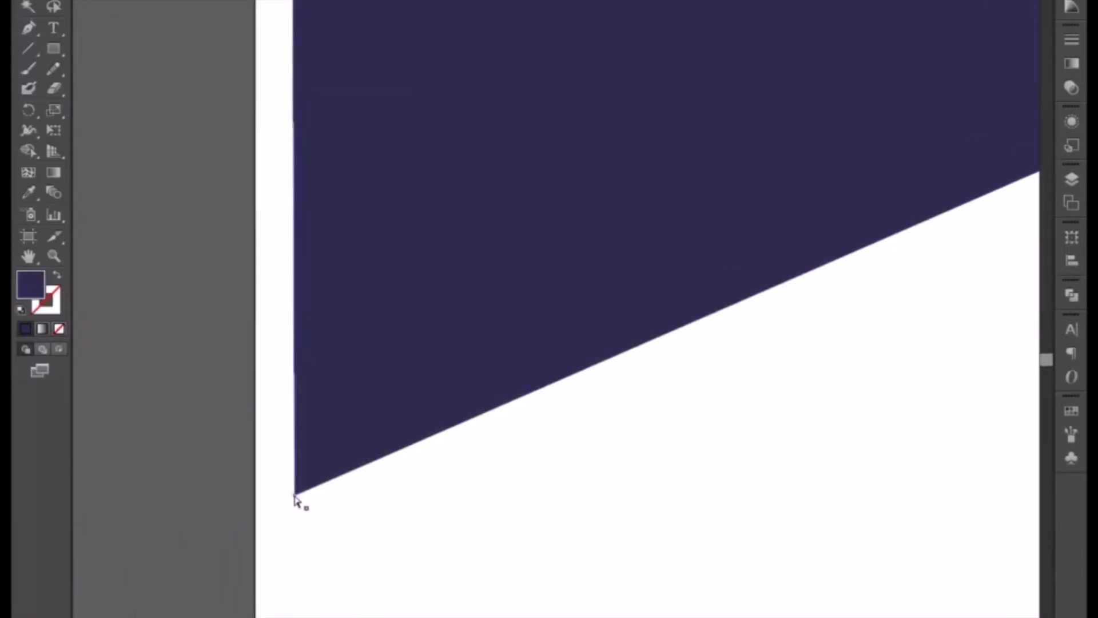
{"action": "left_click_drag", "start_coordinate": [296, 494], "coordinate": [256, 511]}
Align the middle triangle's upper-left corner point exactly with the artboard's left edge.
{"action": "left_click_drag", "start_coordinate": [273, 357], "coordinate": [275, 385]}
{"action": "left_click_drag", "start_coordinate": [272, 173], "coordinate": [278, 497]}
{"action": "left_click_drag", "start_coordinate": [326, 161], "coordinate": [328, 503]}
{"action": "mouse_move", "coordinate": [350, 151]}
{"action": "left_mouse_down"}
{"action": "mouse_move", "coordinate": [349, 506]}
{"action": "mouse_move", "coordinate": [334, 414]}
{"action": "left_mouse_up"}
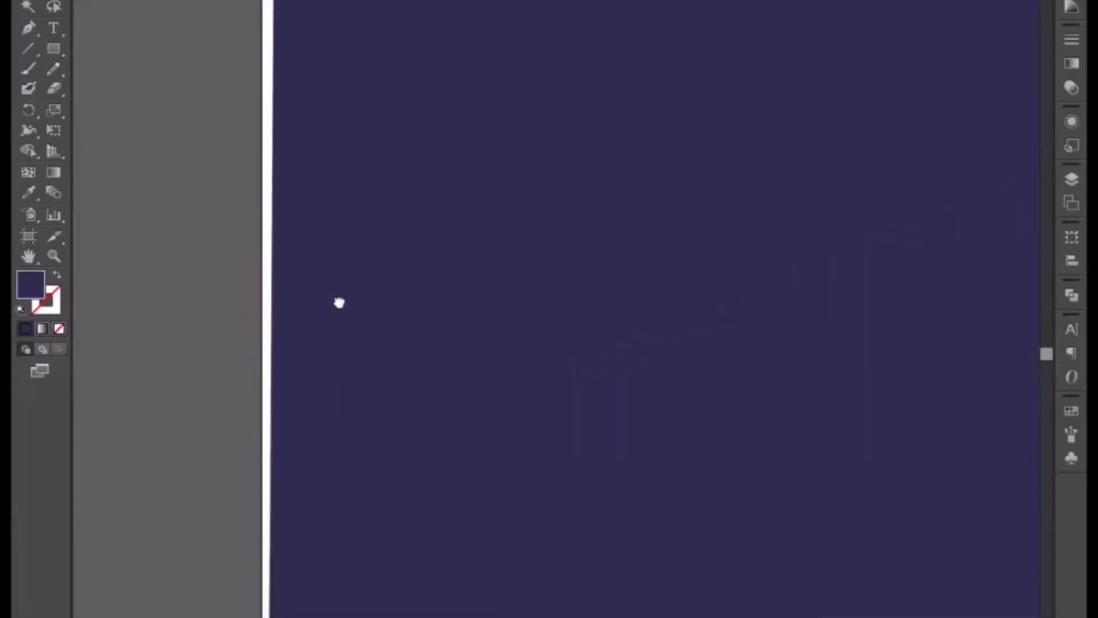
{"action": "left_click_drag", "start_coordinate": [334, 223], "coordinate": [331, 463]}
{"action": "mouse_move", "coordinate": [353, 186]}
{"action": "left_mouse_down"}
{"action": "mouse_move", "coordinate": [366, 332]}
{"action": "mouse_move", "coordinate": [361, 615]}
{"action": "left_mouse_up"}
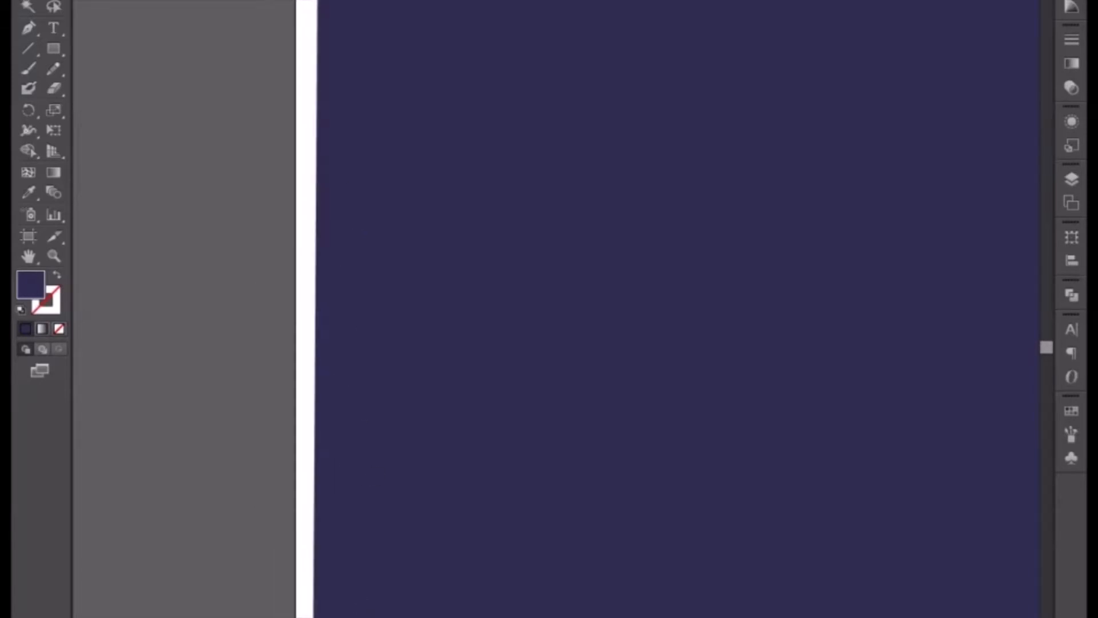
{"action": "left_click_drag", "start_coordinate": [380, 469], "coordinate": [392, 617]}
{"action": "left_click_drag", "start_coordinate": [403, 229], "coordinate": [380, 612]}
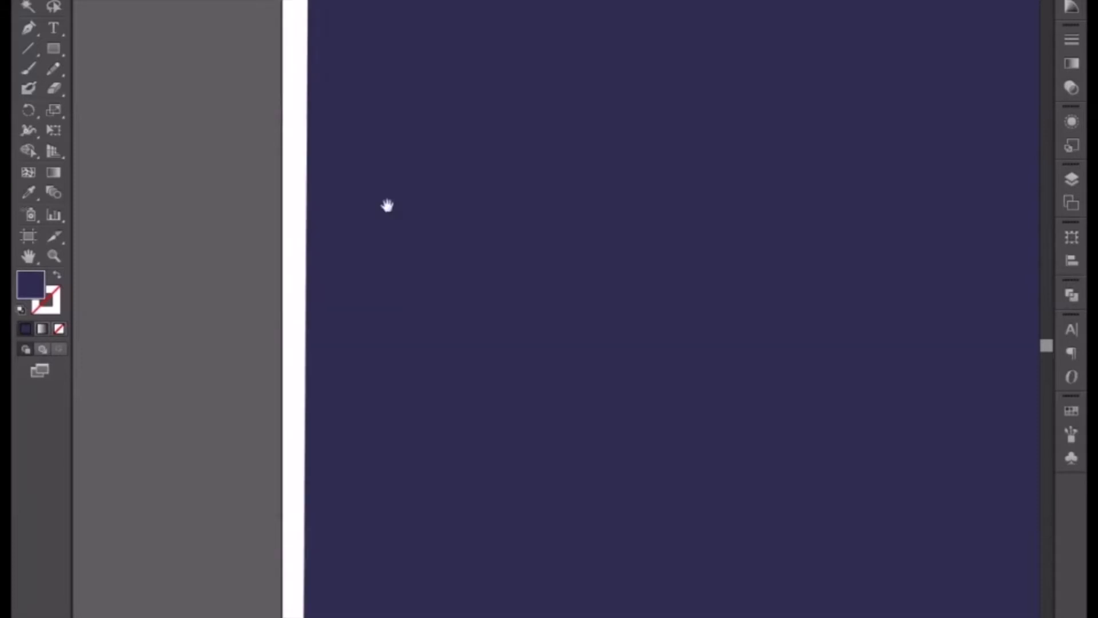
{"action": "left_click_drag", "start_coordinate": [386, 138], "coordinate": [387, 389]}
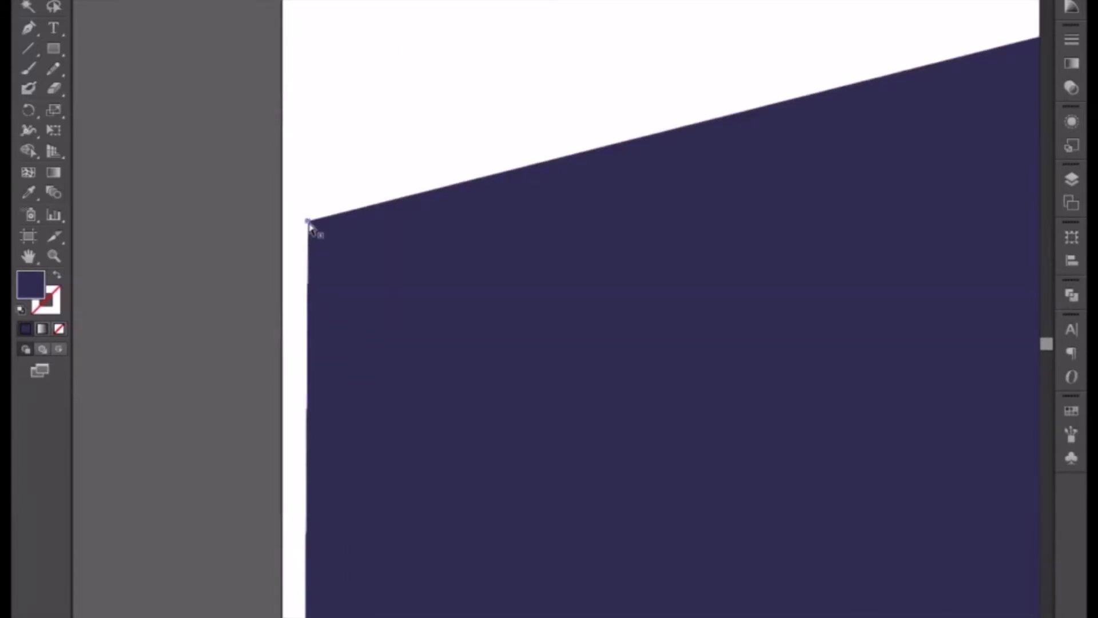
{"action": "left_click_drag", "start_coordinate": [302, 224], "coordinate": [286, 229]}
{"action": "left_click", "coordinate": [241, 267]}
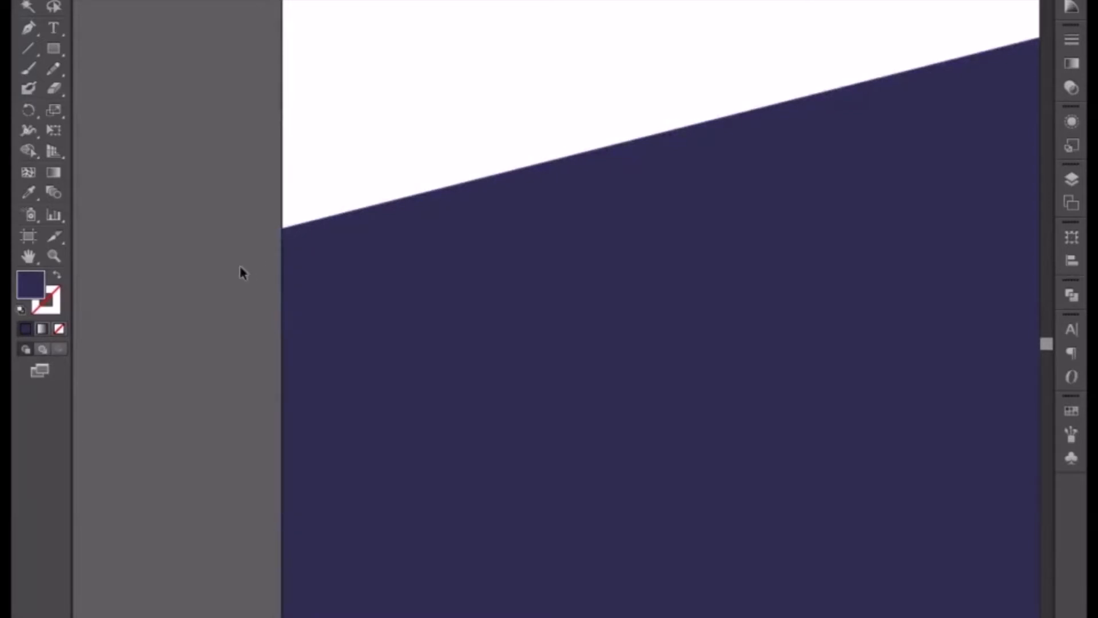
Draw a full-width rectangle from the artboard's top-left corner down to just above the middle triangle's lower-left corner.
{"action": "key", "text": "ctrl+minus"}
{"action": "key", "text": "ctrl+minus"}
{"action": "key", "text": "ctrl+minus"}
{"action": "key", "text": "ctrl+minus"}
{"action": "key", "text": "ctrl+minus"}
{"action": "key", "text": "ctrl+minus"}
{"action": "key", "text": "ctrl+minus"}
{"action": "key", "text": "ctrl+minus"}
{"action": "key", "text": "ctrl+minus"}
{"action": "key", "text": "ctrl+minus"}
{"action": "key", "text": "ctrl+minus"}
{"action": "key", "text": "ctrl+minus"}
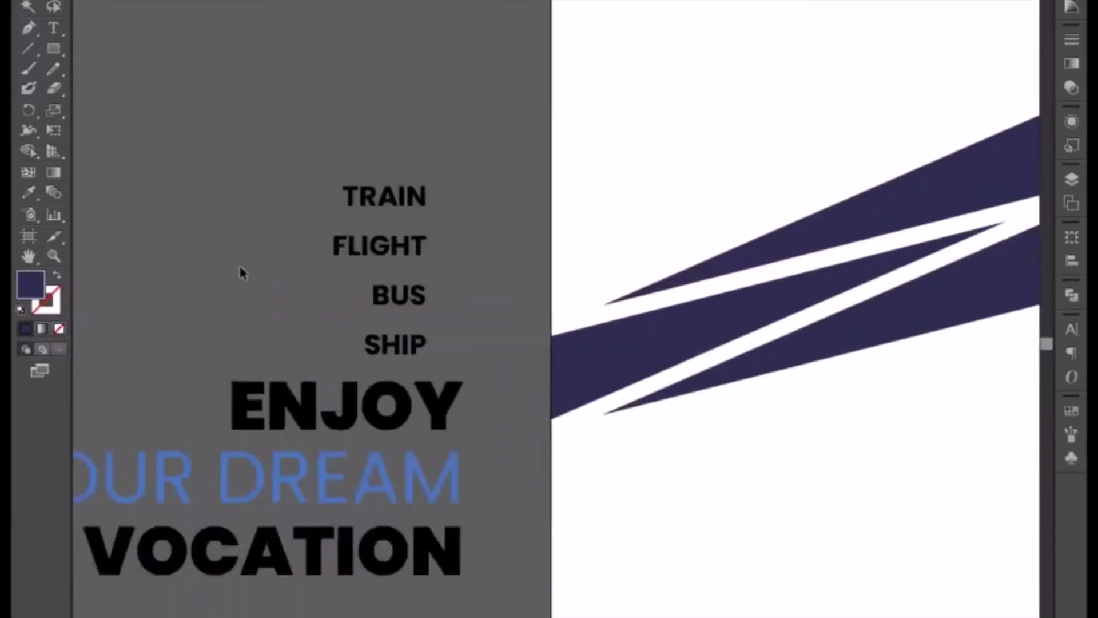
{"action": "left_click_drag", "start_coordinate": [622, 334], "coordinate": [516, 387]}
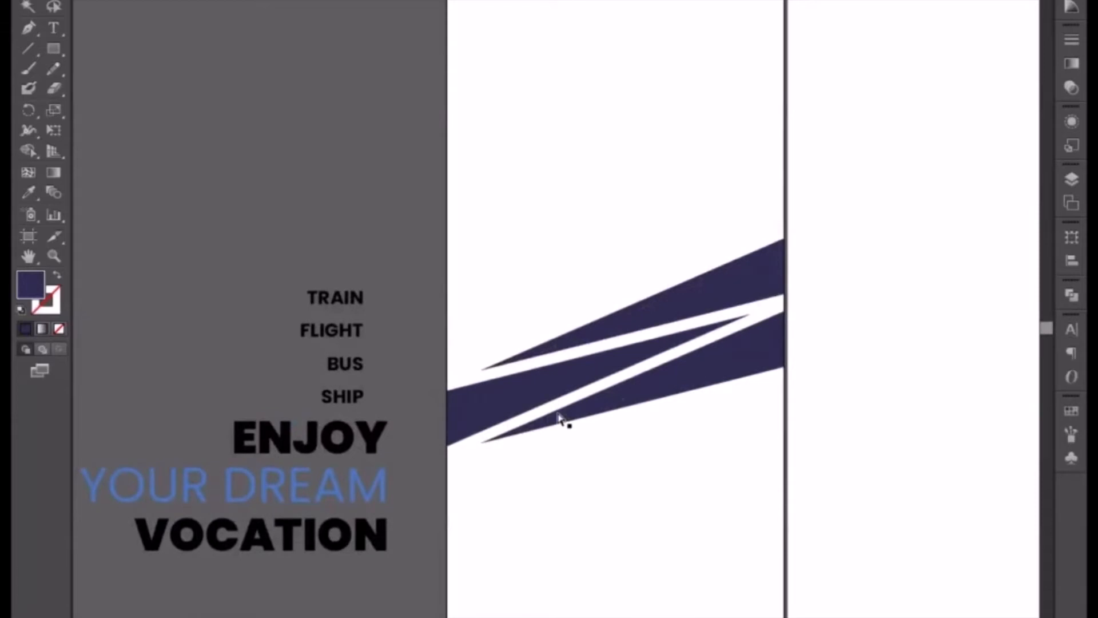
{"action": "left_click_drag", "start_coordinate": [551, 221], "coordinate": [532, 323]}
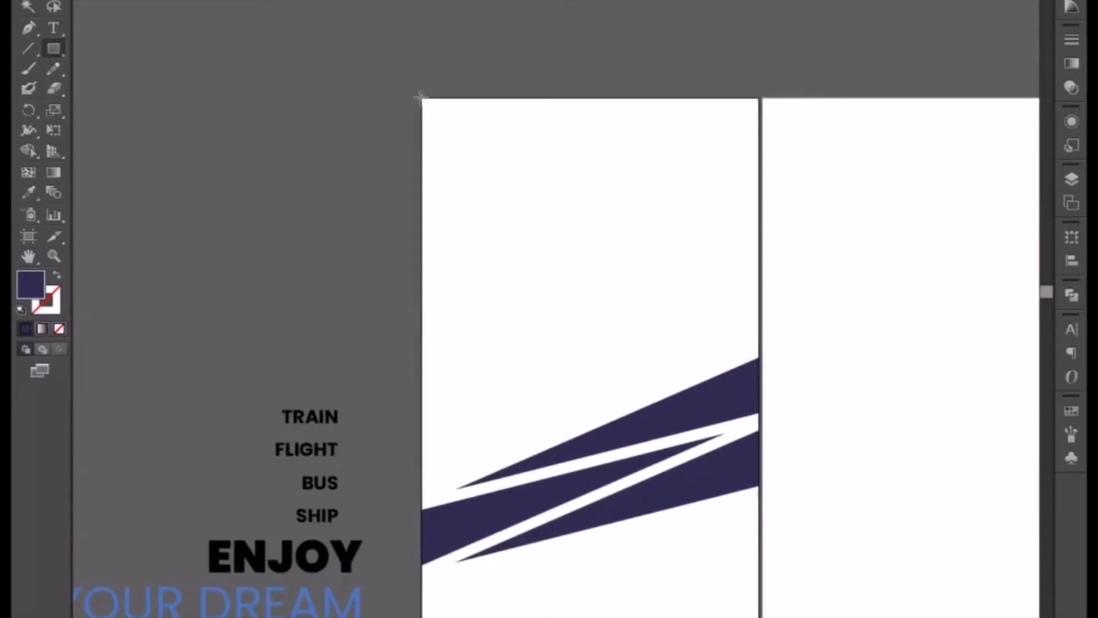
{"action": "left_click_drag", "start_coordinate": [421, 99], "coordinate": [759, 559]}
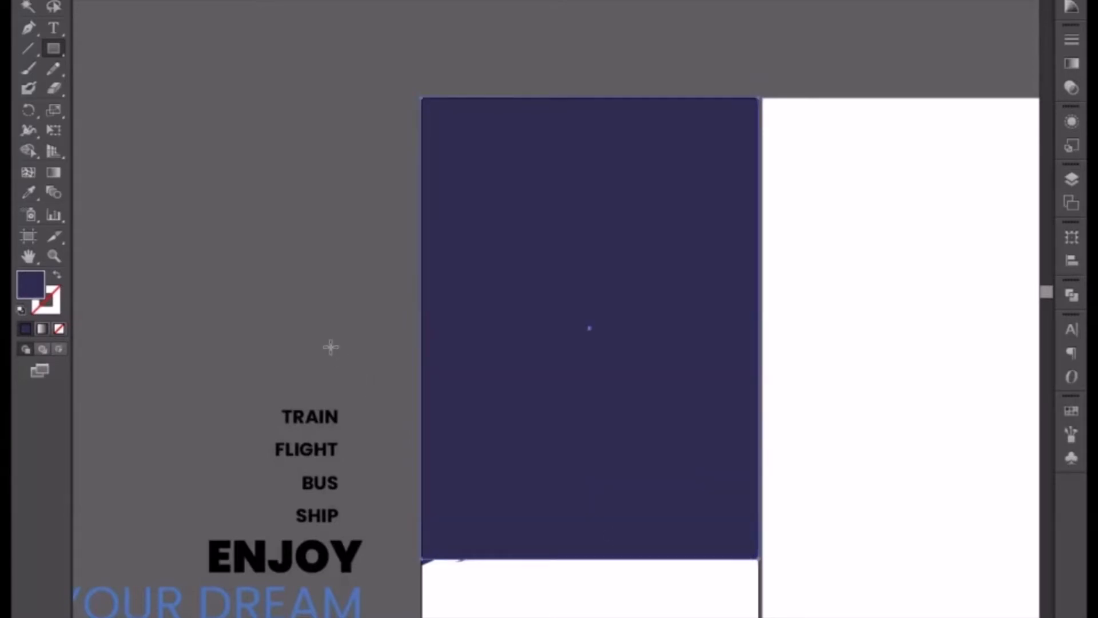
Fill the rectangle with the light blue sampled from the large square of the window logo.
{"action": "left_click", "coordinate": [23, 198]}
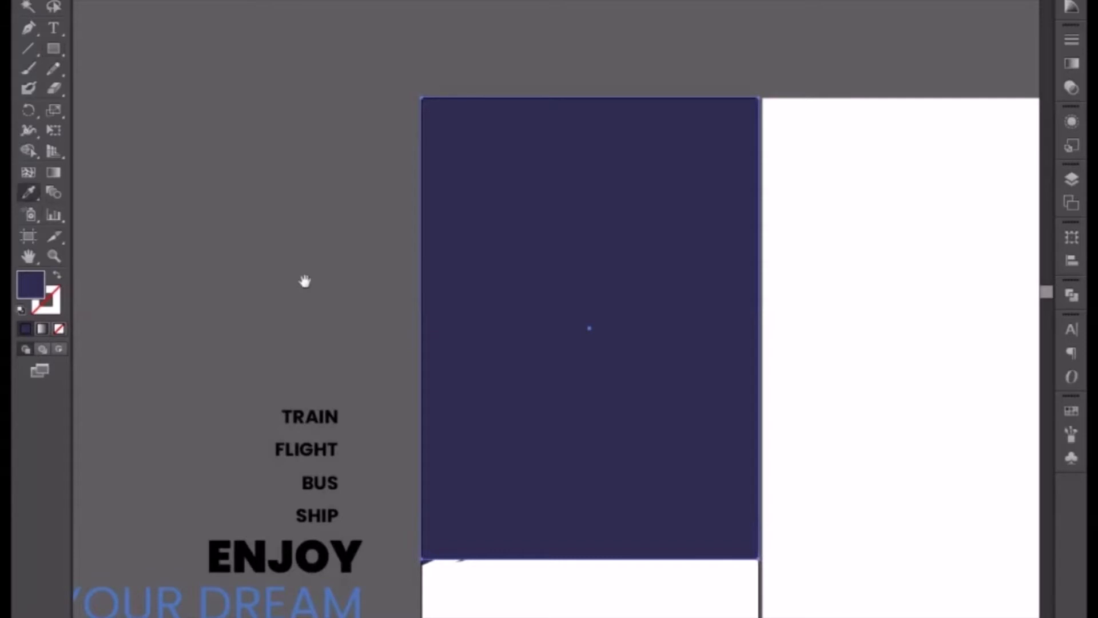
{"action": "left_click_drag", "start_coordinate": [307, 281], "coordinate": [280, 275]}
{"action": "left_click_drag", "start_coordinate": [396, 284], "coordinate": [228, 252]}
{"action": "left_click_drag", "start_coordinate": [719, 374], "coordinate": [576, 327]}
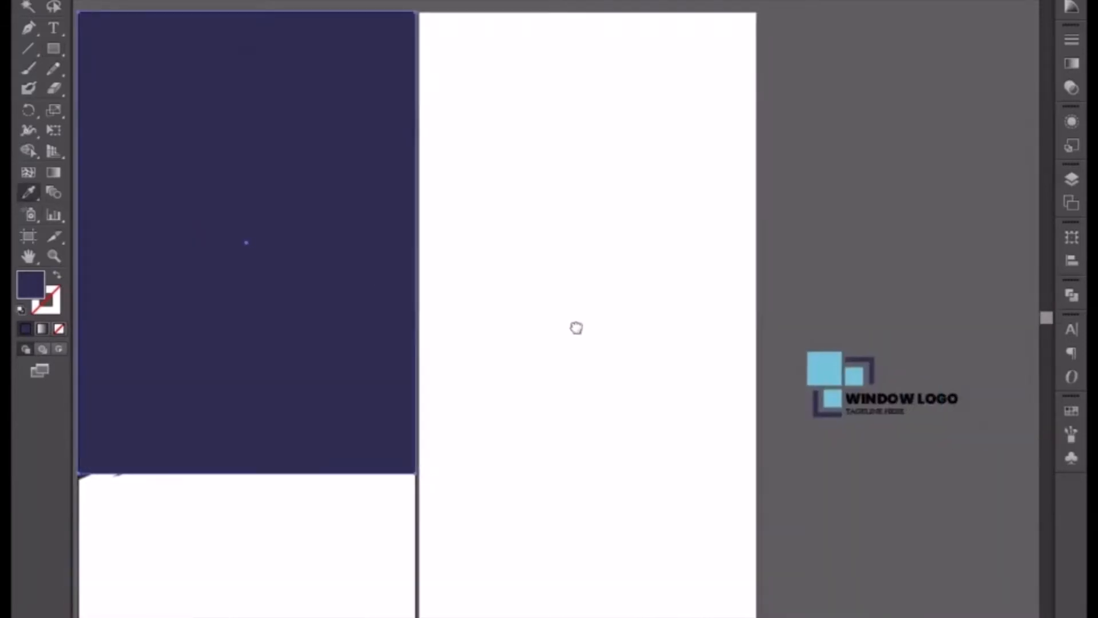
{"action": "left_click", "coordinate": [844, 356]}
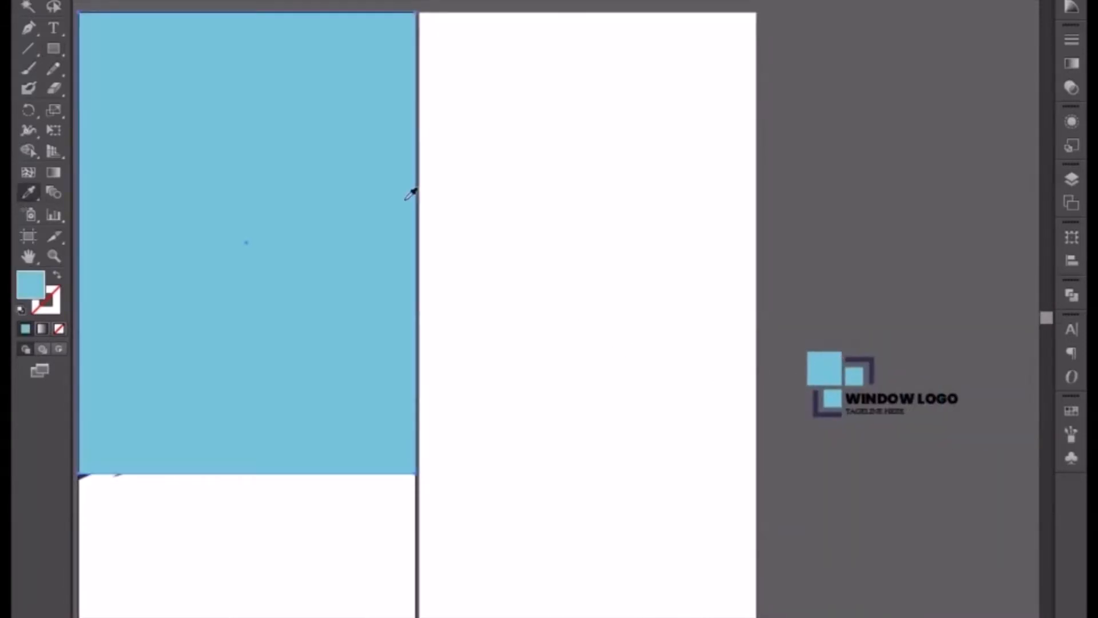
Raise the light blue rectangle's bottom-right corner point so its bottom edge slants along the middle triangle's lower edge.
{"action": "left_click", "coordinate": [54, 6]}
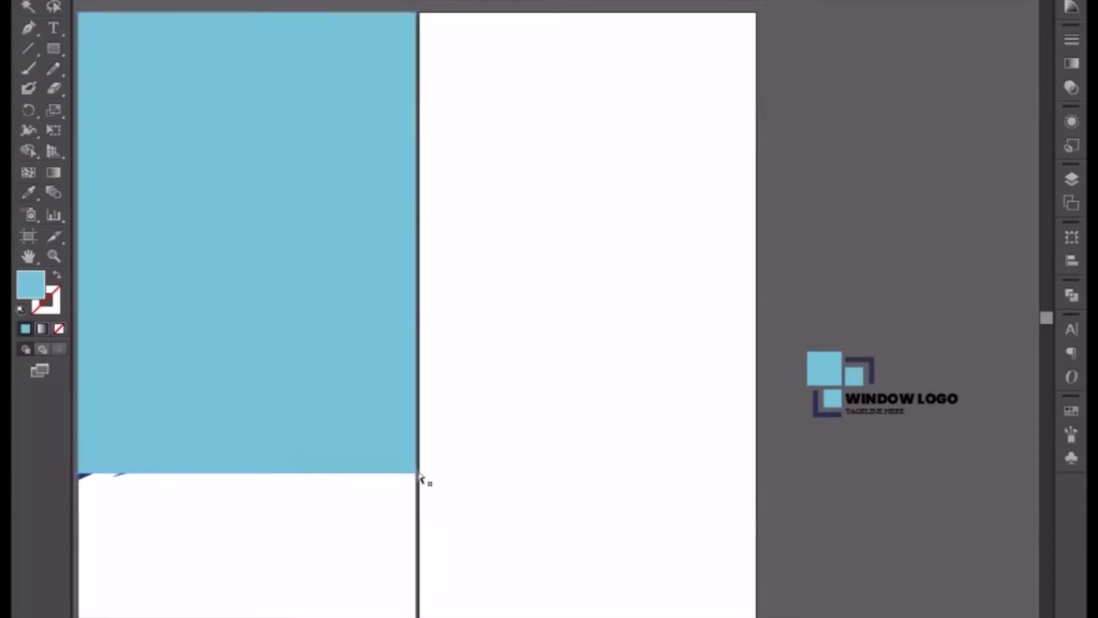
{"action": "left_click_drag", "start_coordinate": [389, 533], "coordinate": [537, 483]}
{"action": "key", "text": "v"}
{"action": "key", "text": "ctrl+equal"}
{"action": "key", "text": "ctrl+equal"}
{"action": "key", "text": "ctrl+equal"}
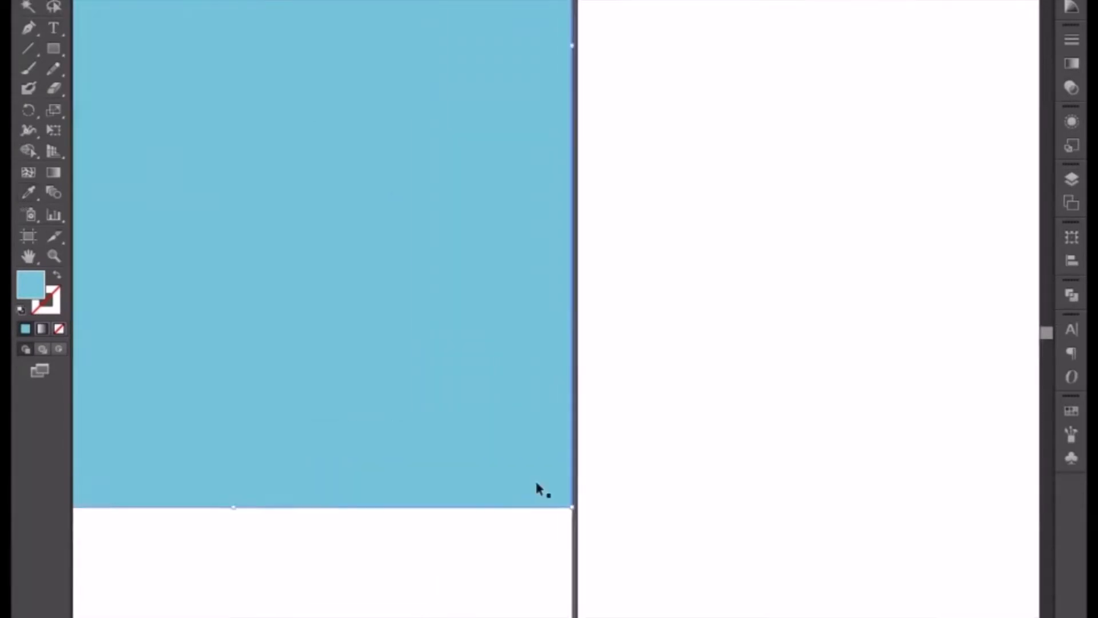
{"action": "left_click_drag", "start_coordinate": [636, 513], "coordinate": [631, 574]}
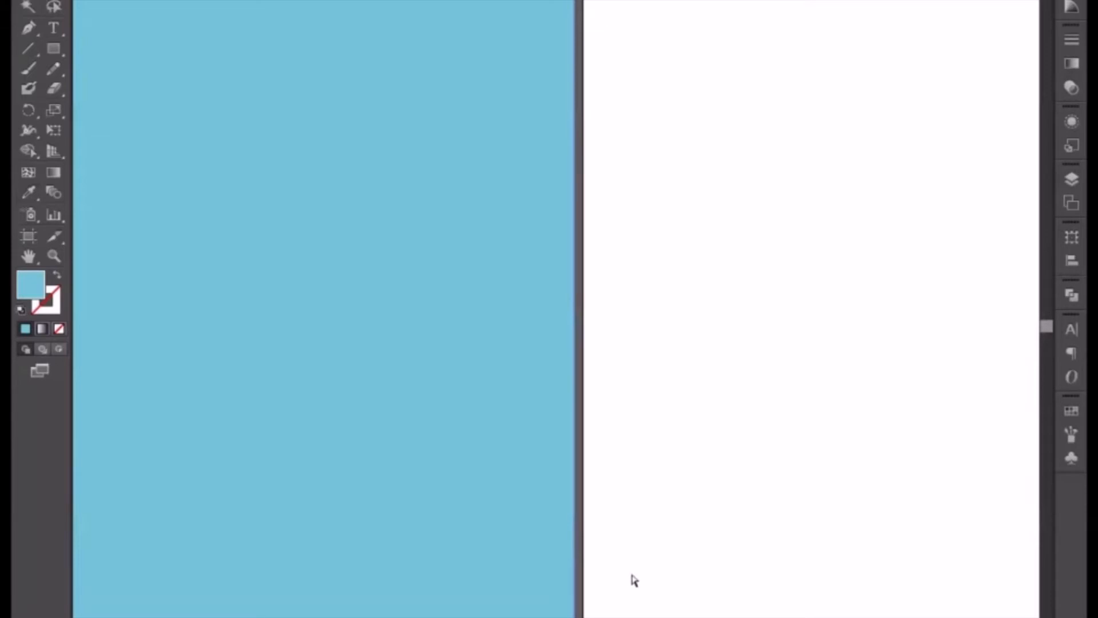
{"action": "scroll", "coordinate": [634, 580], "scroll_direction": "down", "scroll_amount": 3}
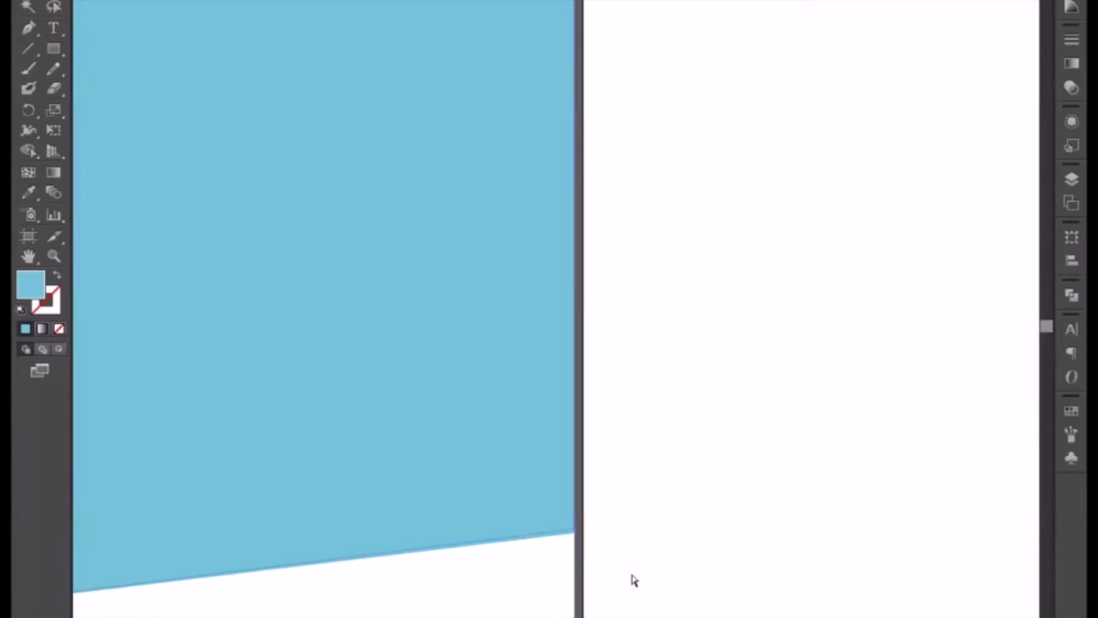
{"action": "scroll", "coordinate": [635, 581], "scroll_direction": "down", "scroll_amount": 3}
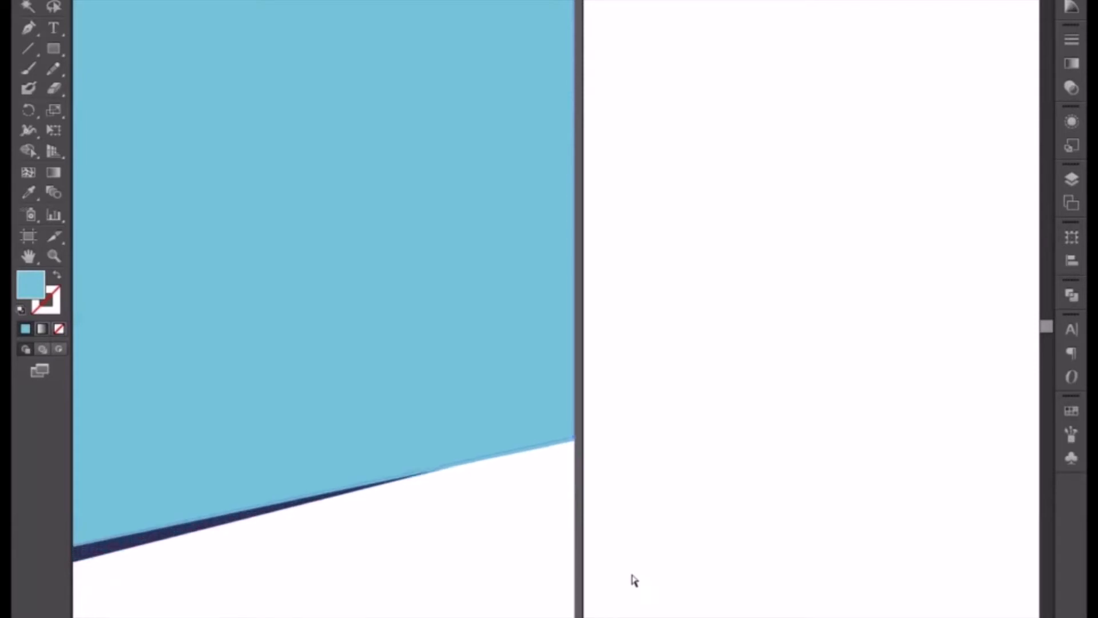
{"action": "key", "text": "Up"}
{"action": "key", "text": "Up"}
{"action": "key", "text": "Up"}
{"action": "key", "text": "Up"}
{"action": "key", "text": "Up"}
{"action": "key", "text": "Up"}
{"action": "key", "text": "Up"}
{"action": "key", "text": "Up"}
{"action": "key", "text": "Up"}
{"action": "key", "text": "Up"}
{"action": "key", "text": "Up"}
{"action": "key", "text": "Up"}
{"action": "key", "text": "Up"}
{"action": "key", "text": "Up"}
{"action": "key", "text": "Up"}
{"action": "key", "text": "Up"}
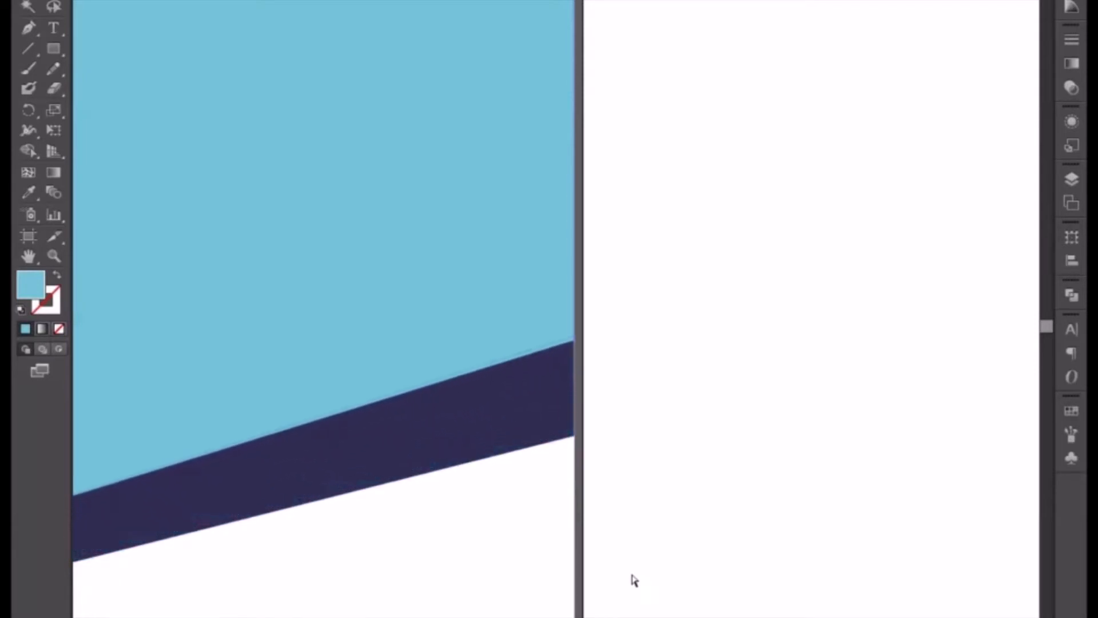
{"action": "key", "text": "Up"}
{"action": "key", "text": "Up"}
{"action": "key", "text": "Up"}
{"action": "key", "text": "Up"}
{"action": "key", "text": "Up"}
{"action": "key", "text": "Up"}
{"action": "key", "text": "Up"}
{"action": "key", "text": "Up"}
{"action": "key", "text": "Up"}
{"action": "key", "text": "Up"}
{"action": "key", "text": "Up"}
{"action": "key", "text": "Up"}
{"action": "key", "text": "Up"}
{"action": "key", "text": "Up"}
{"action": "key", "text": "Up"}
{"action": "key", "text": "Up"}
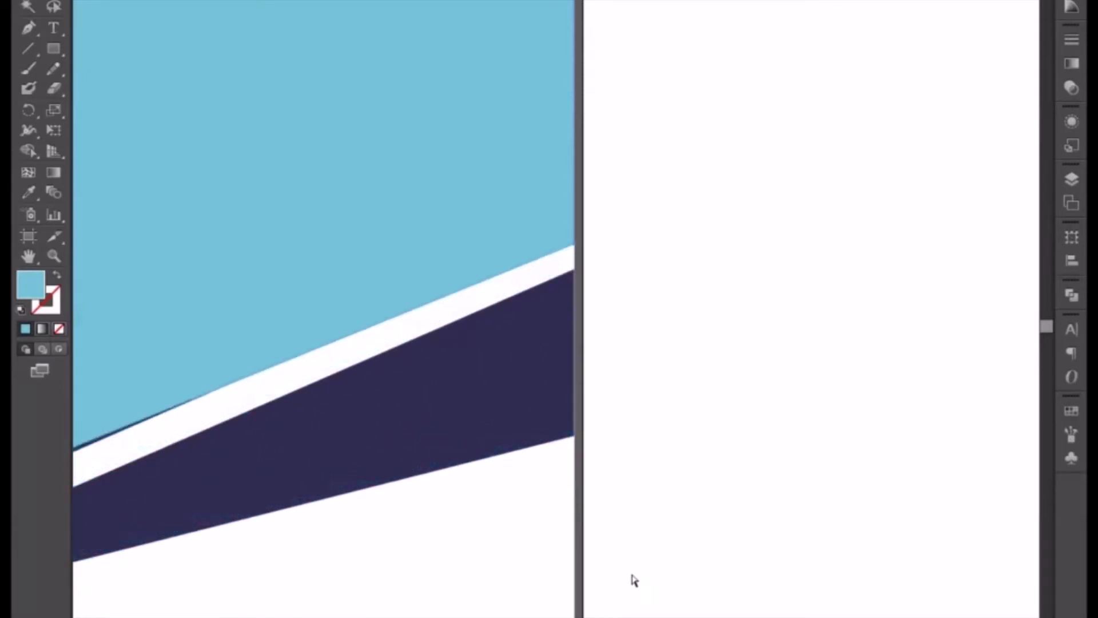
{"action": "key", "text": "Up"}
{"action": "key", "text": "Up"}
{"action": "key", "text": "Up"}
{"action": "key", "text": "Up"}
{"action": "key", "text": "Up"}
{"action": "key", "text": "Up"}
{"action": "key", "text": "Down"}
{"action": "key", "text": "Down"}
{"action": "key", "text": "Down"}
{"action": "key", "text": "Down"}
{"action": "key", "text": "Down"}
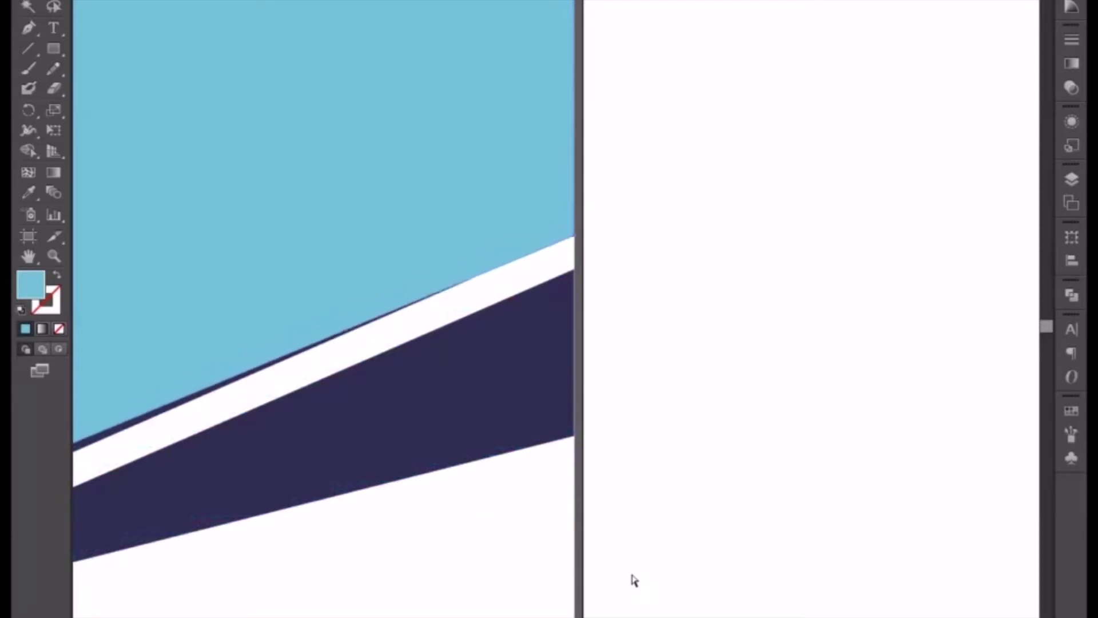
Send the light blue shape to the back, behind the dark purple triangles.
{"action": "scroll", "coordinate": [633, 581], "scroll_direction": "left", "scroll_amount": 10}
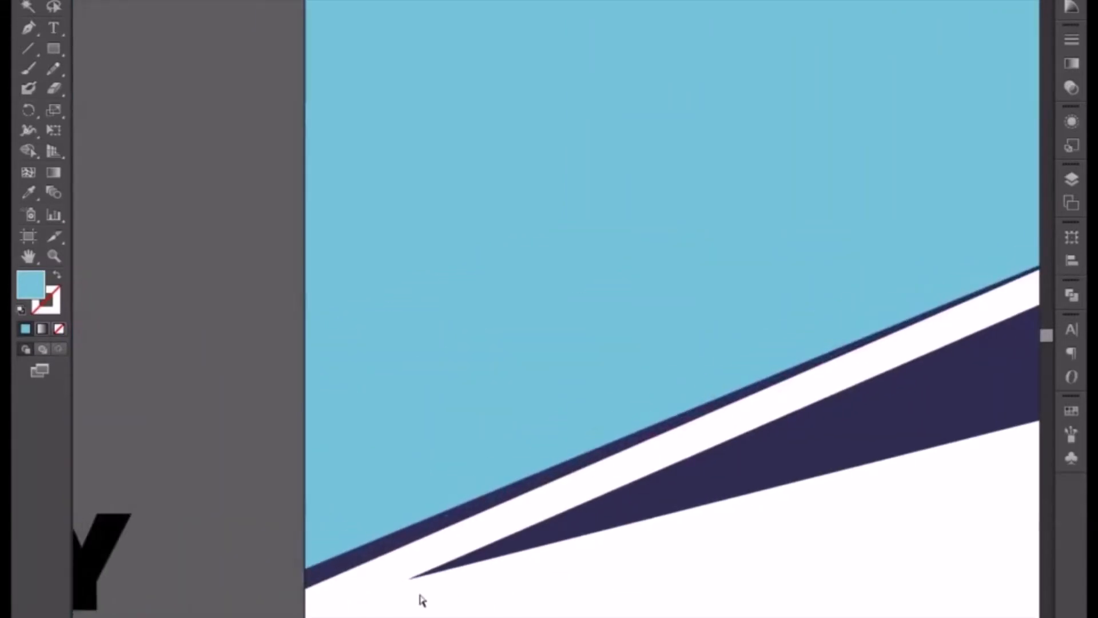
{"action": "key", "text": "ctrl+minus"}
{"action": "key", "text": "ctrl+minus"}
{"action": "key", "text": "ctrl+minus"}
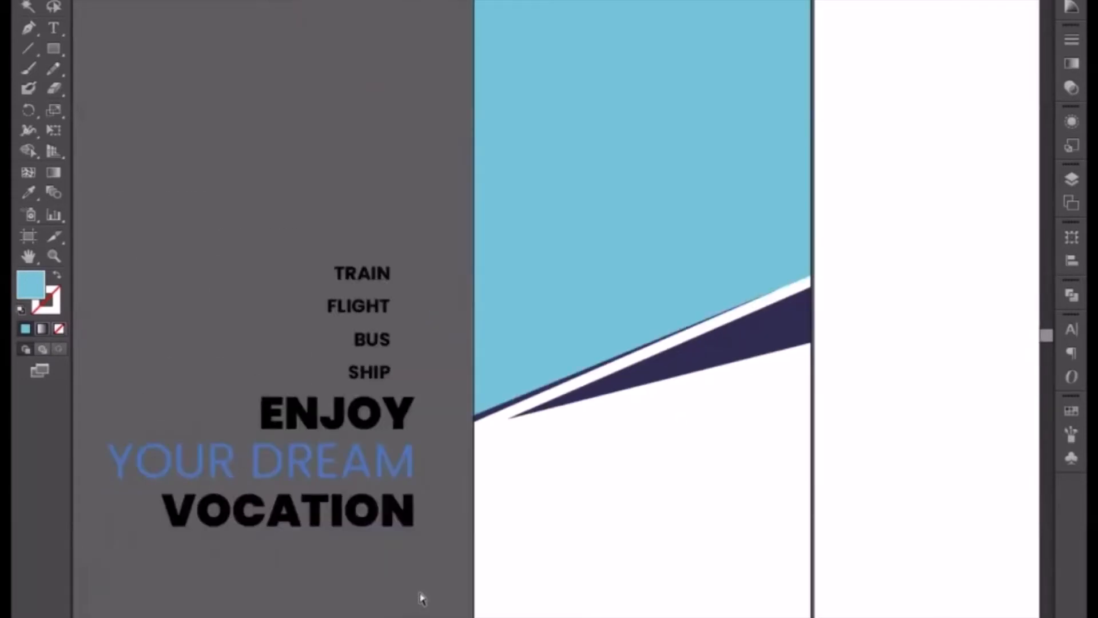
{"action": "left_click_drag", "start_coordinate": [593, 454], "coordinate": [523, 558]}
{"action": "left_click", "coordinate": [541, 387]}
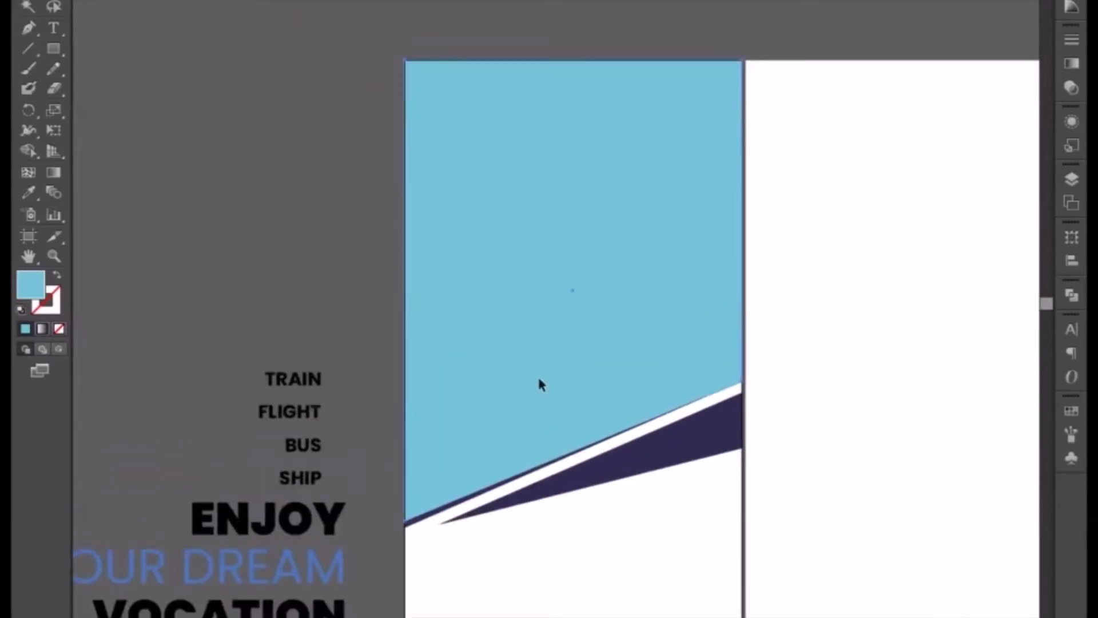
{"action": "right_click", "coordinate": [540, 379]}
{"action": "mouse_move", "coordinate": [589, 614]}
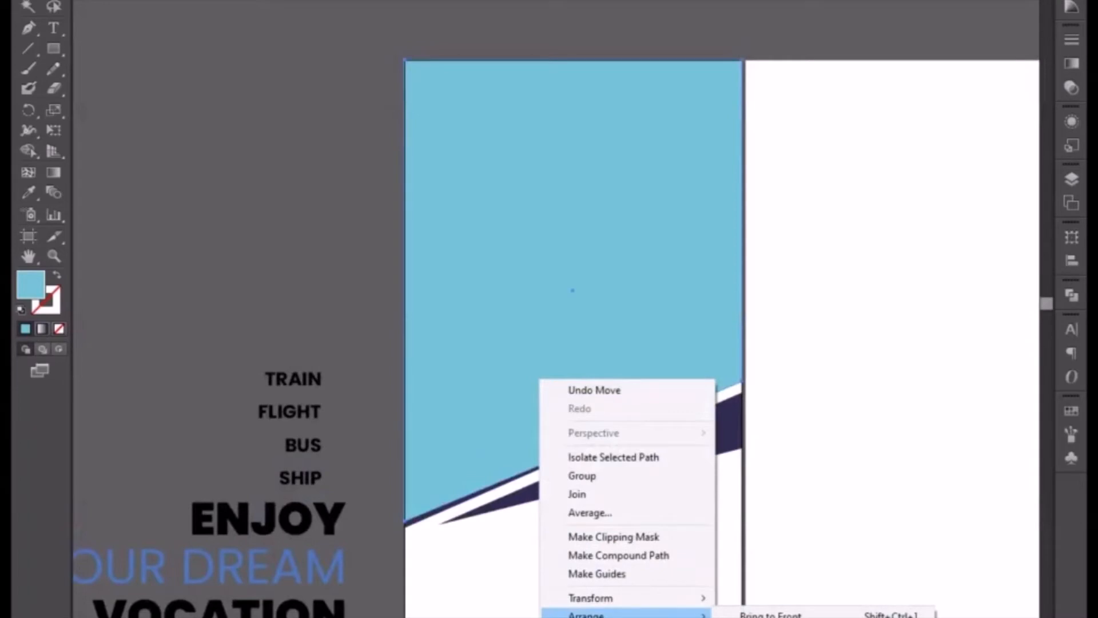
{"action": "left_click", "coordinate": [767, 617]}
{"action": "left_click", "coordinate": [676, 609]}
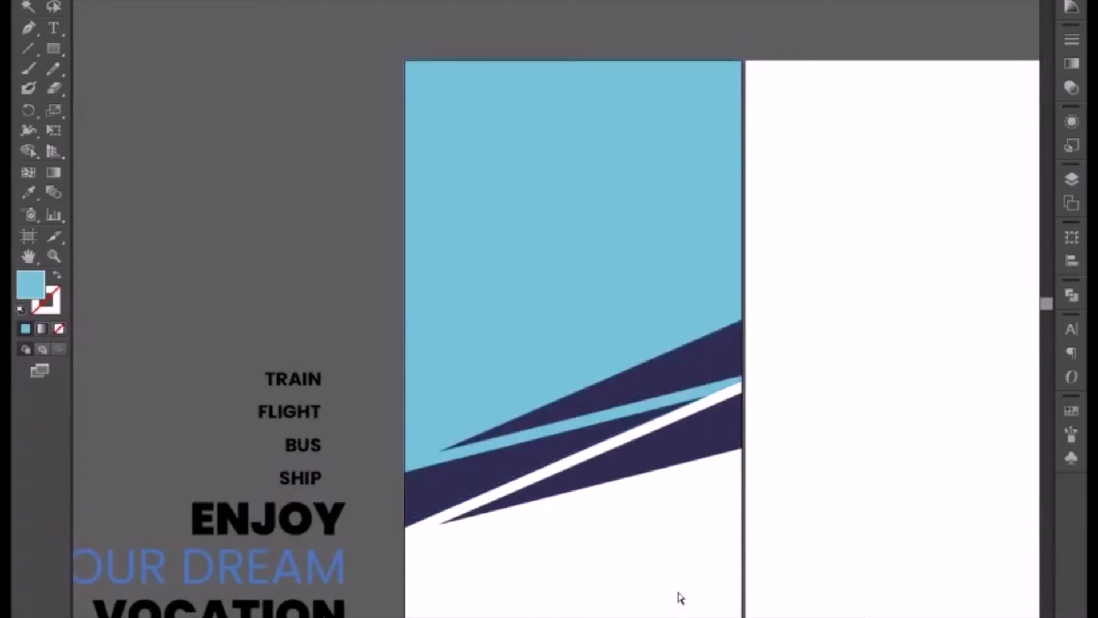
Fine-tune the light blue shape's bottom-right corner point so its slanted edge lines up with the middle triangle's lower edge.
{"action": "left_click_drag", "start_coordinate": [642, 540], "coordinate": [551, 510]}
{"action": "key", "text": "ctrl+plus"}
{"action": "key", "text": "ctrl+plus"}
{"action": "key", "text": "ctrl+plus"}
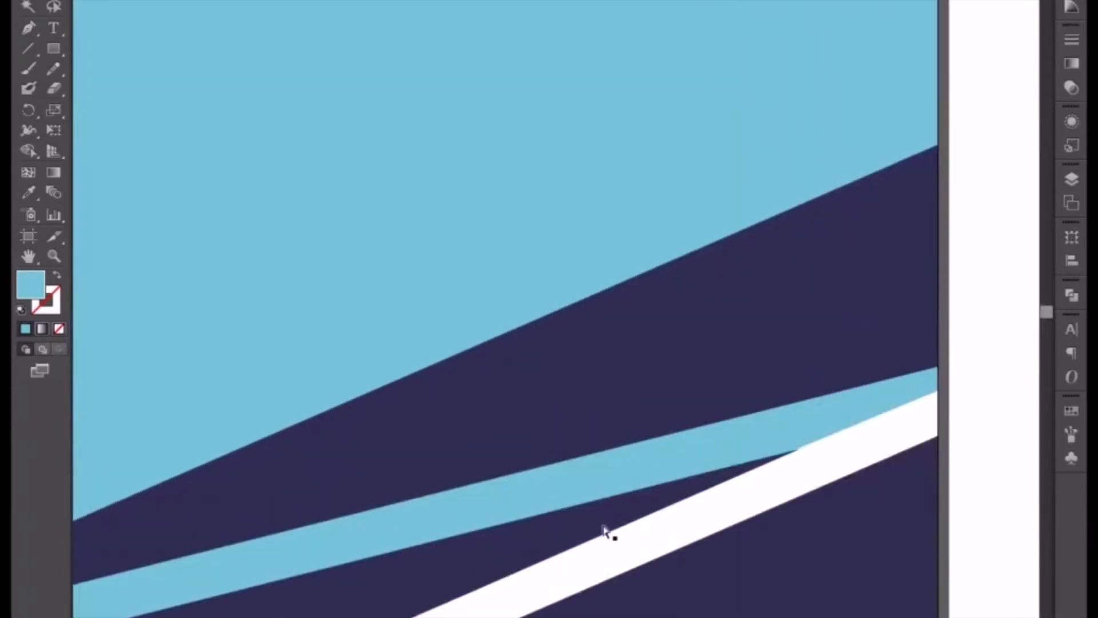
{"action": "left_click_drag", "start_coordinate": [722, 523], "coordinate": [420, 413]}
{"action": "key", "text": "ctrl+plus"}
{"action": "key", "text": "ctrl+plus"}
{"action": "key", "text": "ctrl+plus"}
{"action": "key", "text": "ctrl+plus"}
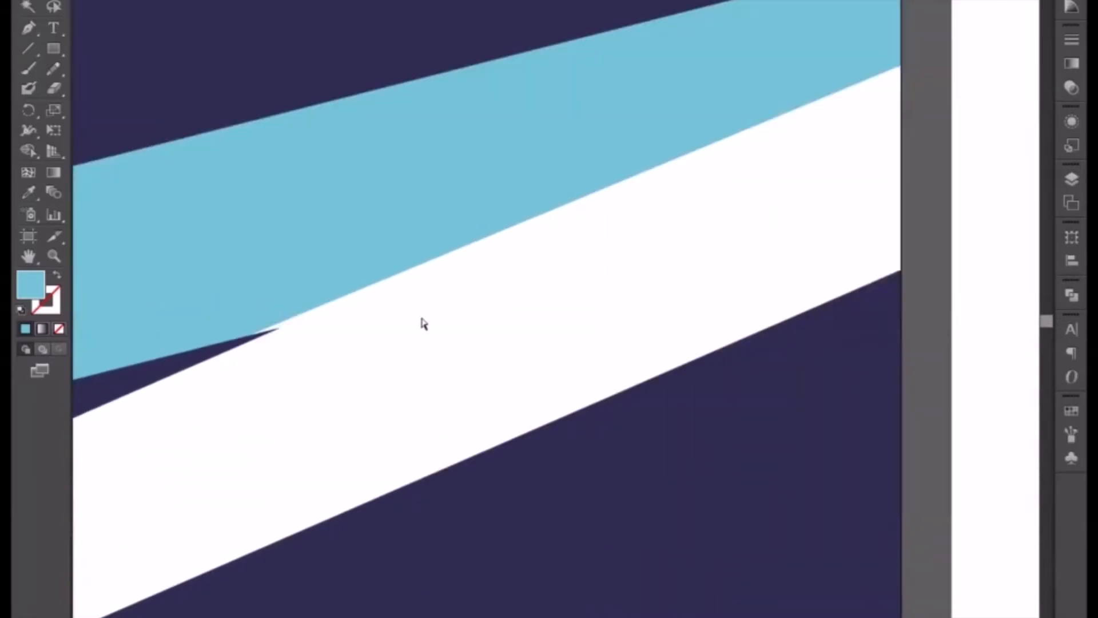
{"action": "left_click", "coordinate": [406, 234]}
{"action": "left_click_drag", "start_coordinate": [546, 242], "coordinate": [488, 327]}
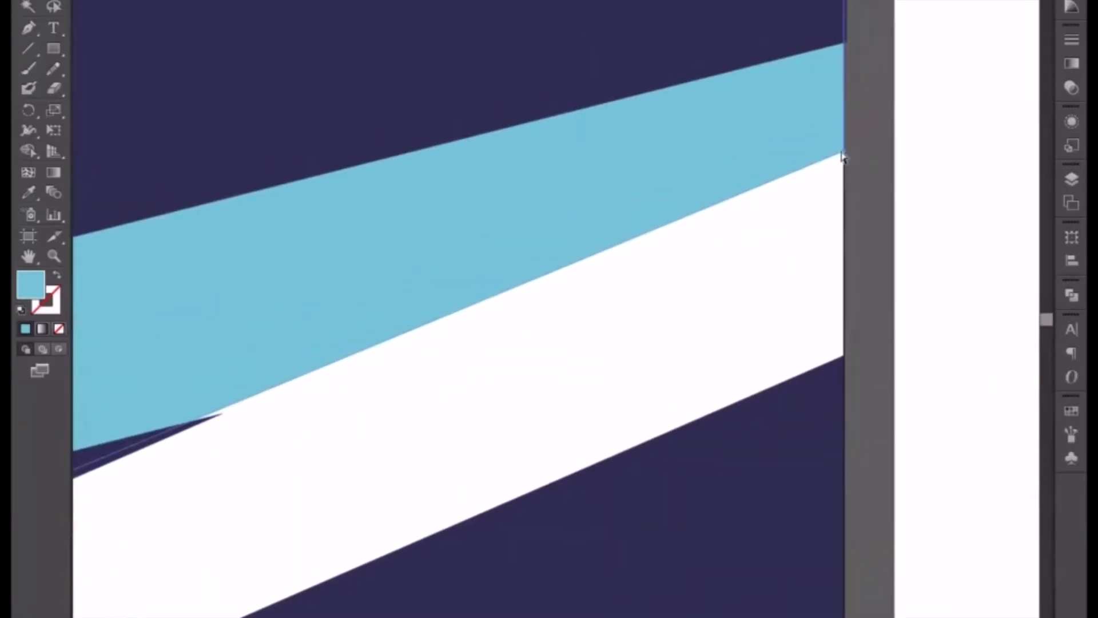
{"action": "left_click_drag", "start_coordinate": [844, 156], "coordinate": [845, 157]}
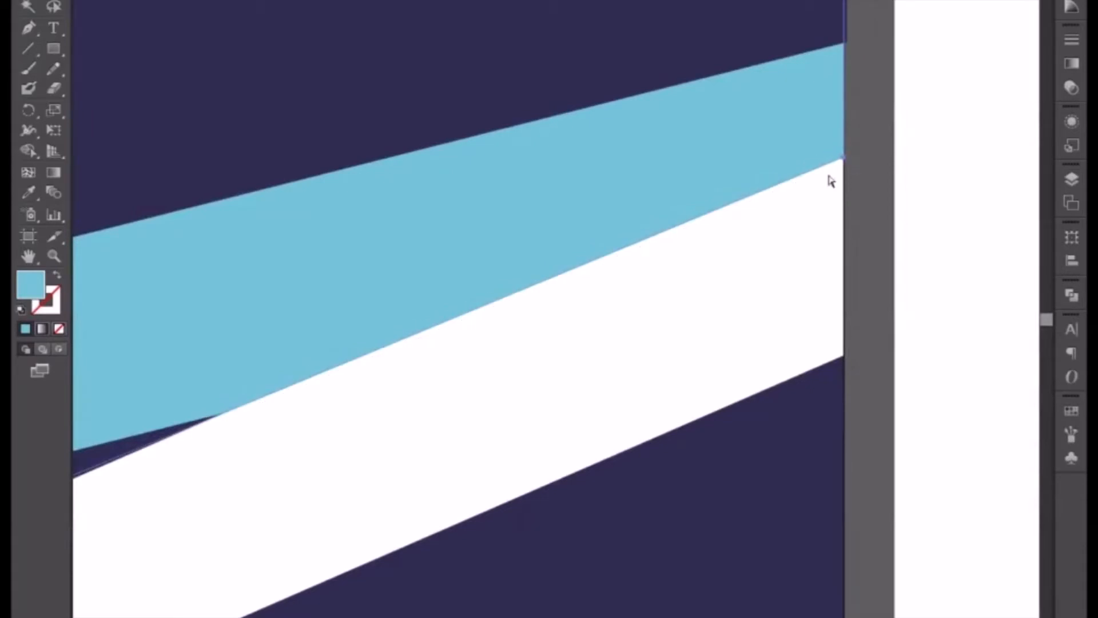
{"action": "left_click", "coordinate": [589, 333]}
{"action": "left_click_drag", "start_coordinate": [377, 403], "coordinate": [708, 270]}
{"action": "scroll", "coordinate": [707, 270], "scroll_direction": "up", "scroll_amount": 10}
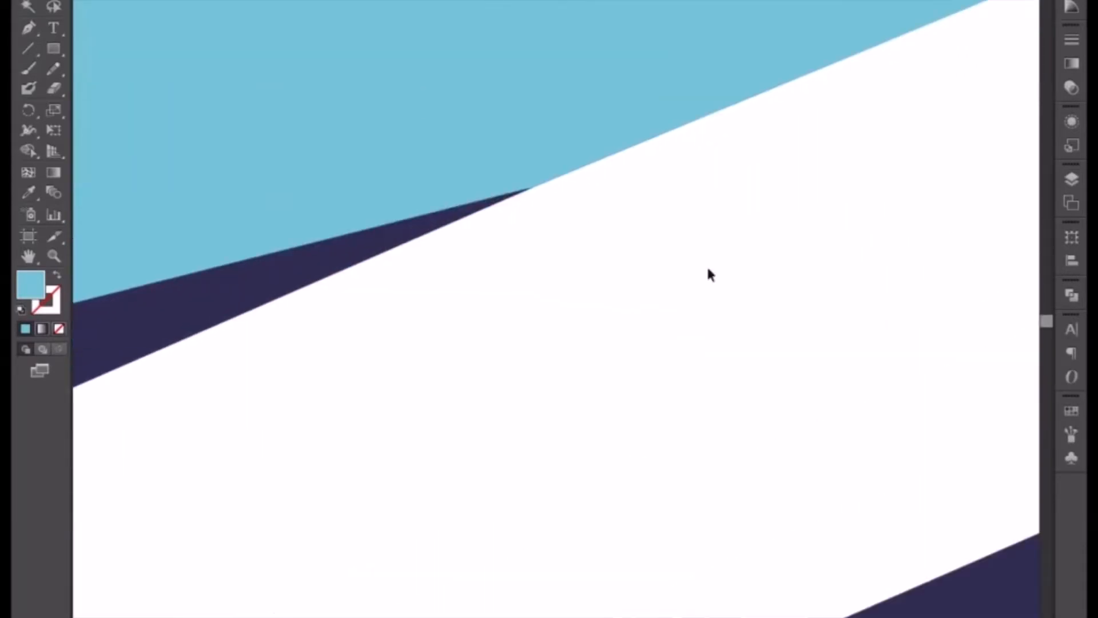
{"action": "scroll", "coordinate": [529, 417], "scroll_direction": "down", "scroll_amount": 6}
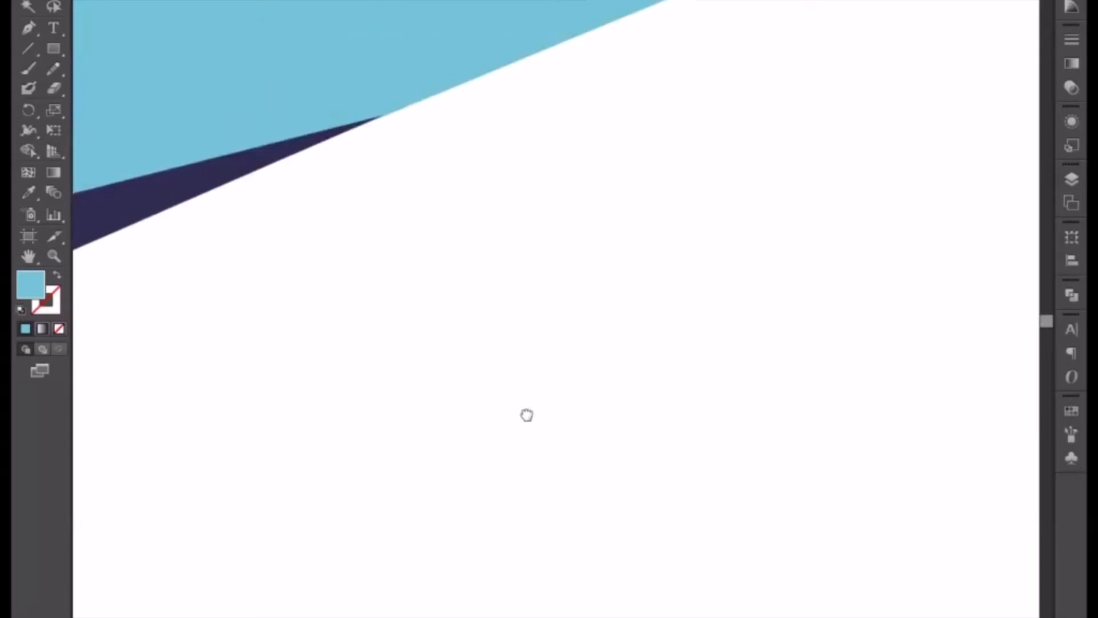
Nudge the light blue shape's bottom-right corner point slightly upward at the artboard's right edge.
{"action": "left_click_drag", "start_coordinate": [491, 321], "coordinate": [506, 461]}
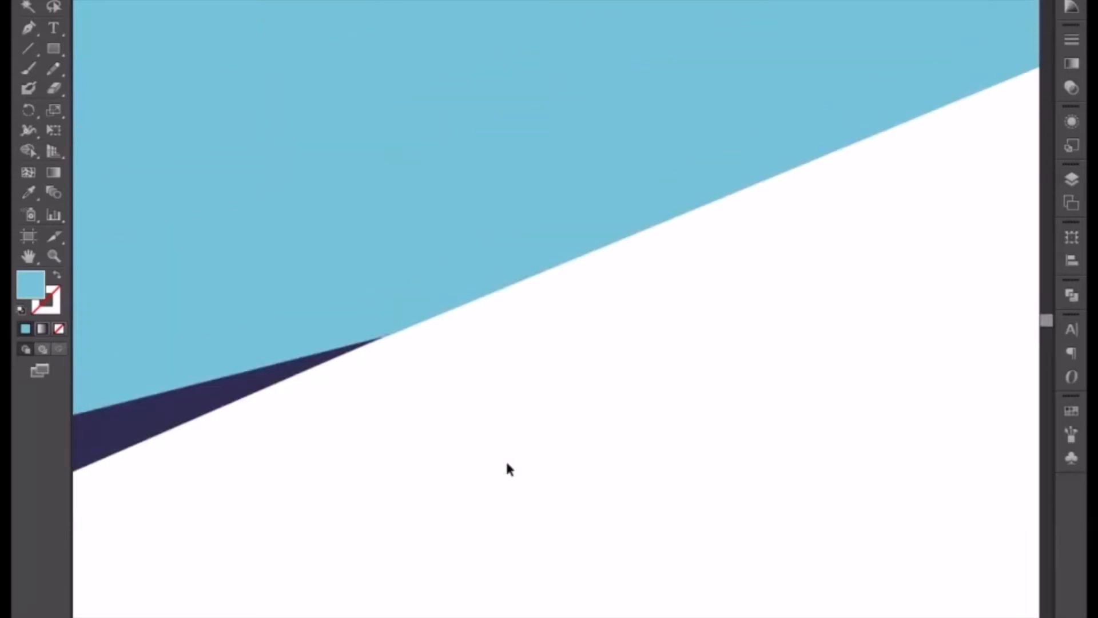
{"action": "scroll", "coordinate": [506, 459], "scroll_direction": "up", "scroll_amount": 2}
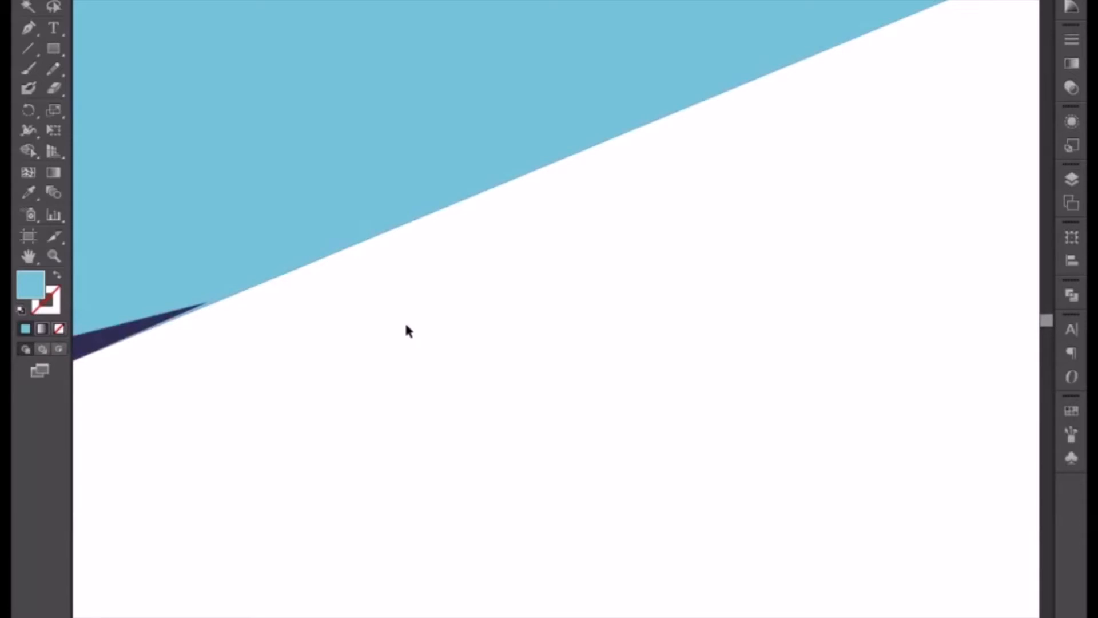
{"action": "left_click_drag", "start_coordinate": [572, 379], "coordinate": [324, 335]}
{"action": "scroll", "coordinate": [317, 338], "scroll_direction": "up", "scroll_amount": 5}
{"action": "left_click_drag", "start_coordinate": [636, 374], "coordinate": [700, 286]}
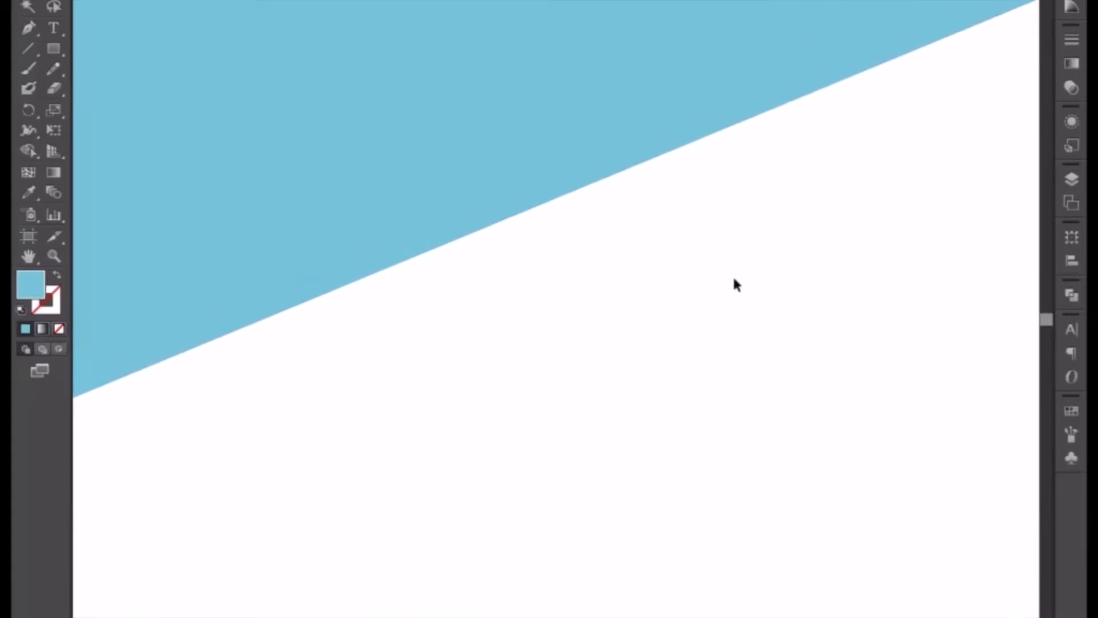
{"action": "scroll", "coordinate": [733, 282], "scroll_direction": "up", "scroll_amount": 4}
{"action": "left_click_drag", "start_coordinate": [961, 198], "coordinate": [353, 378]}
{"action": "left_click_drag", "start_coordinate": [472, 292], "coordinate": [354, 421]}
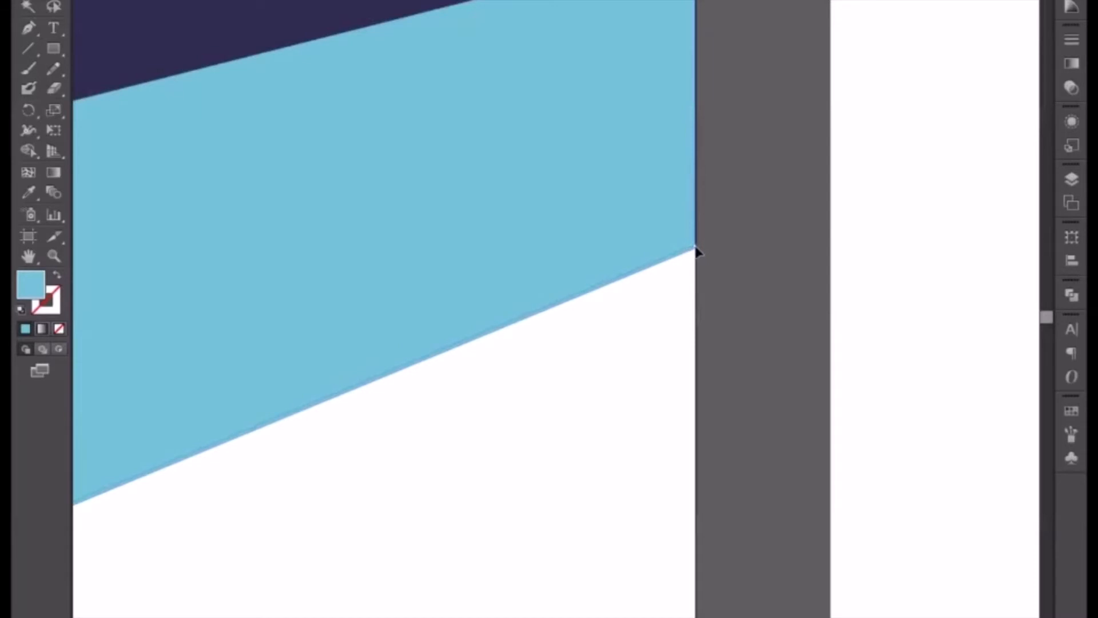
{"action": "left_click", "coordinate": [681, 339]}
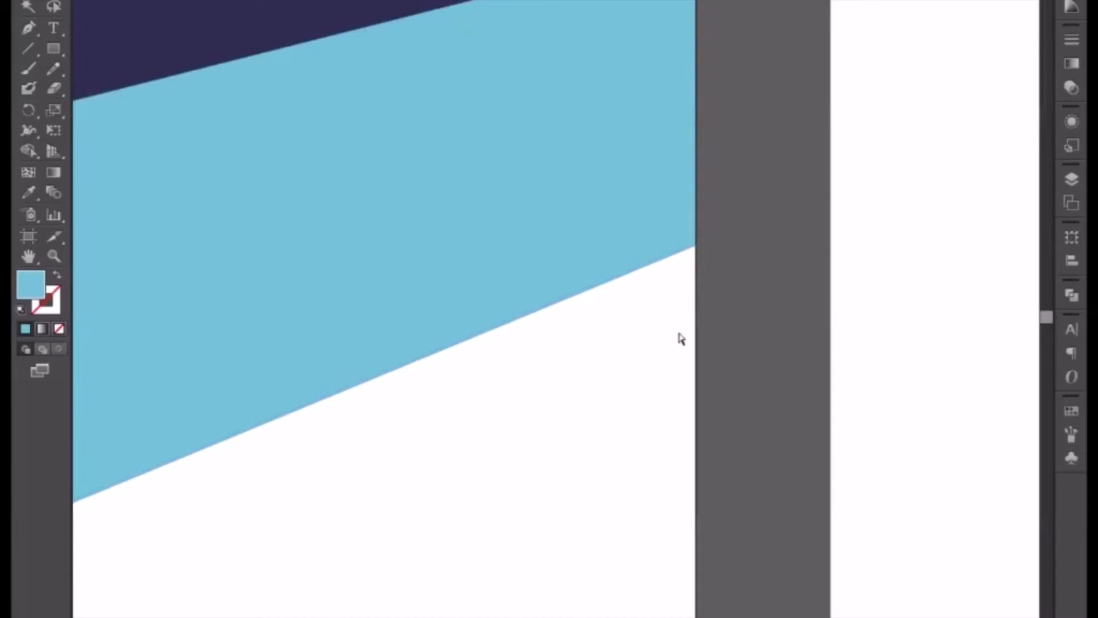
Inspect how the light blue shape's slanted edge runs along the middle triangle's lower edge and meets the artboard's edge.
{"action": "key", "text": "ctrl+plus"}
{"action": "key", "text": "ctrl+plus"}
{"action": "key", "text": "ctrl+plus"}
{"action": "left_click_drag", "start_coordinate": [771, 338], "coordinate": [409, 617]}
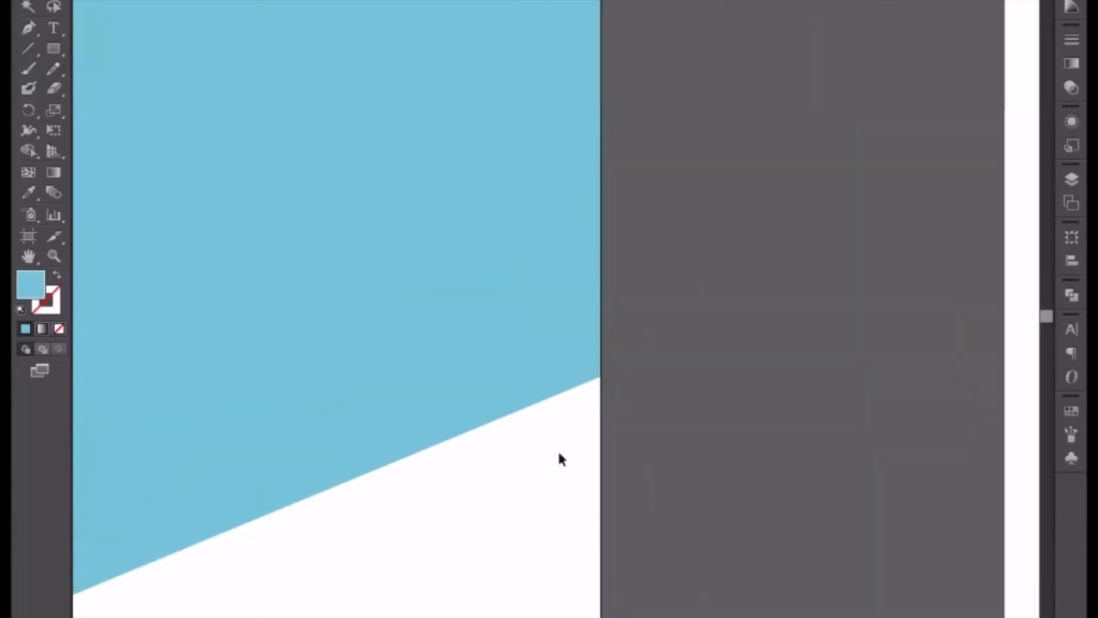
{"action": "key", "text": "ctrl+plus"}
{"action": "key", "text": "ctrl+plus"}
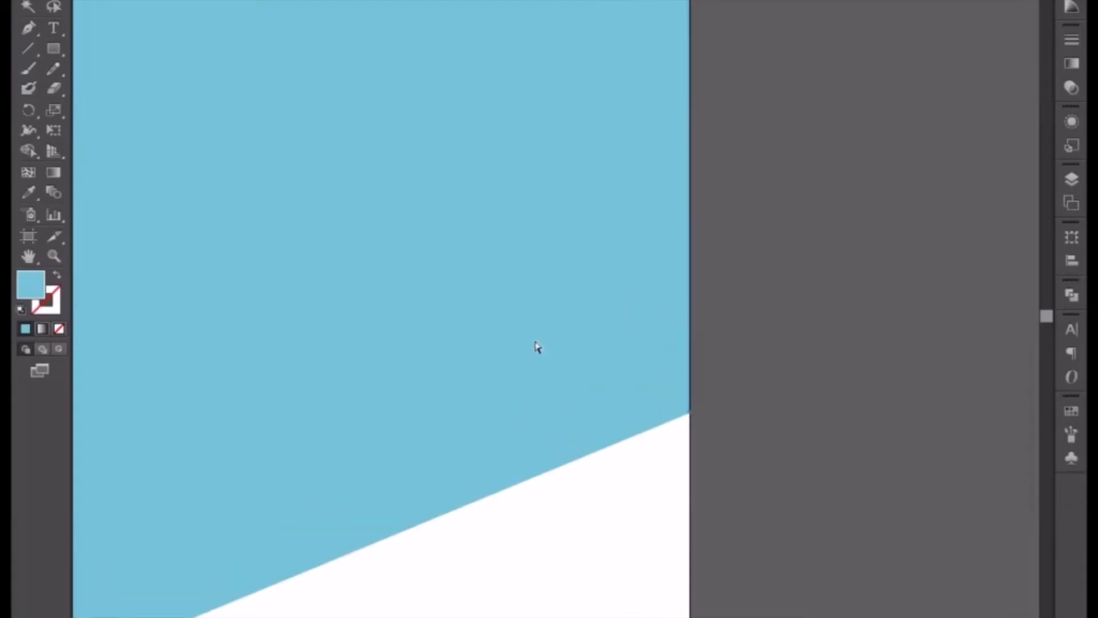
{"action": "scroll", "coordinate": [533, 337], "scroll_direction": "down", "scroll_amount": 5}
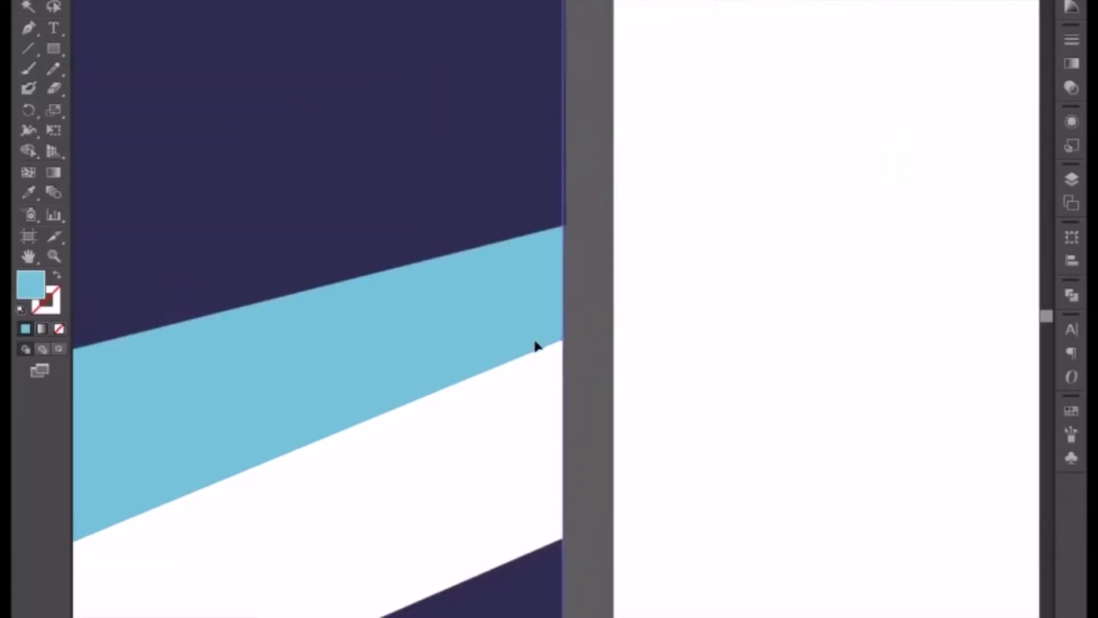
{"action": "scroll", "coordinate": [620, 341], "scroll_direction": "up", "scroll_amount": 5}
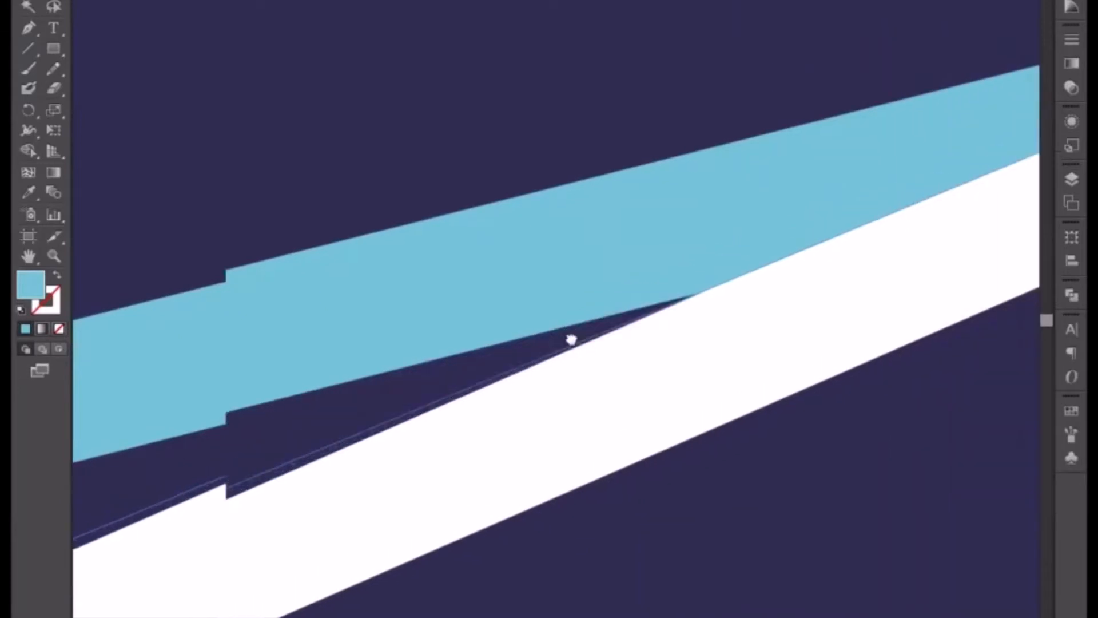
{"action": "scroll", "coordinate": [573, 338], "scroll_direction": "up", "scroll_amount": 4}
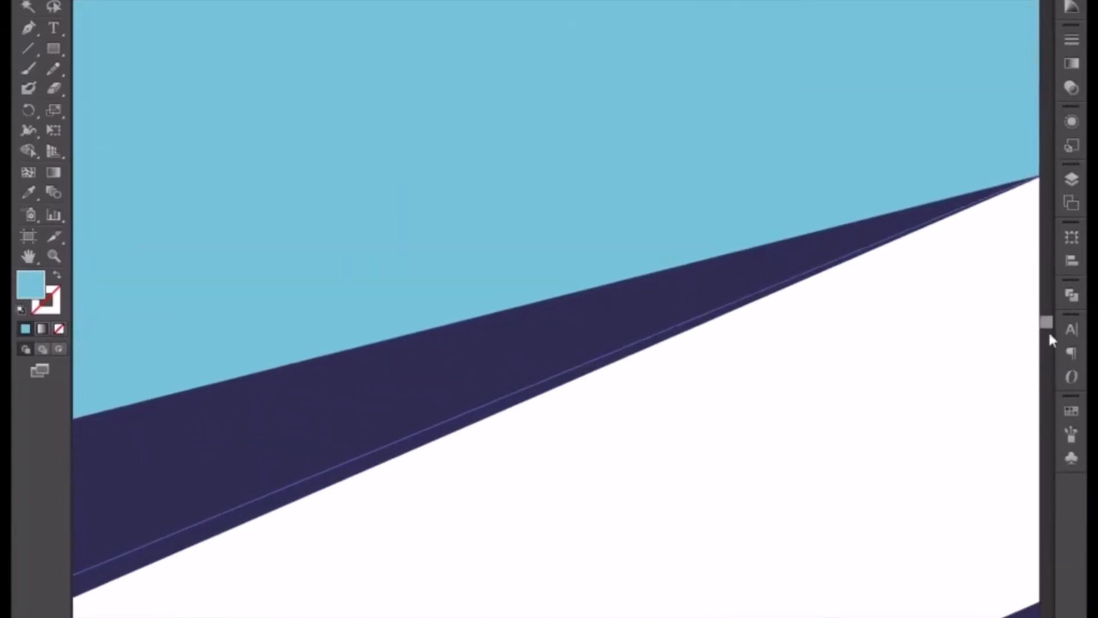
{"action": "scroll", "coordinate": [877, 344], "scroll_direction": "down", "scroll_amount": 3}
Nudge the light blue shape's bottom-right corner point down so its slanted edge passes just below the middle triangle's tip.
{"action": "left_click_drag", "start_coordinate": [836, 179], "coordinate": [388, 585]}
{"action": "key", "text": "ctrl+plus"}
{"action": "key", "text": "ctrl+plus"}
{"action": "key", "text": "ctrl+plus"}
{"action": "key", "text": "ctrl+plus"}
{"action": "left_click_drag", "start_coordinate": [328, 548], "coordinate": [699, 463]}
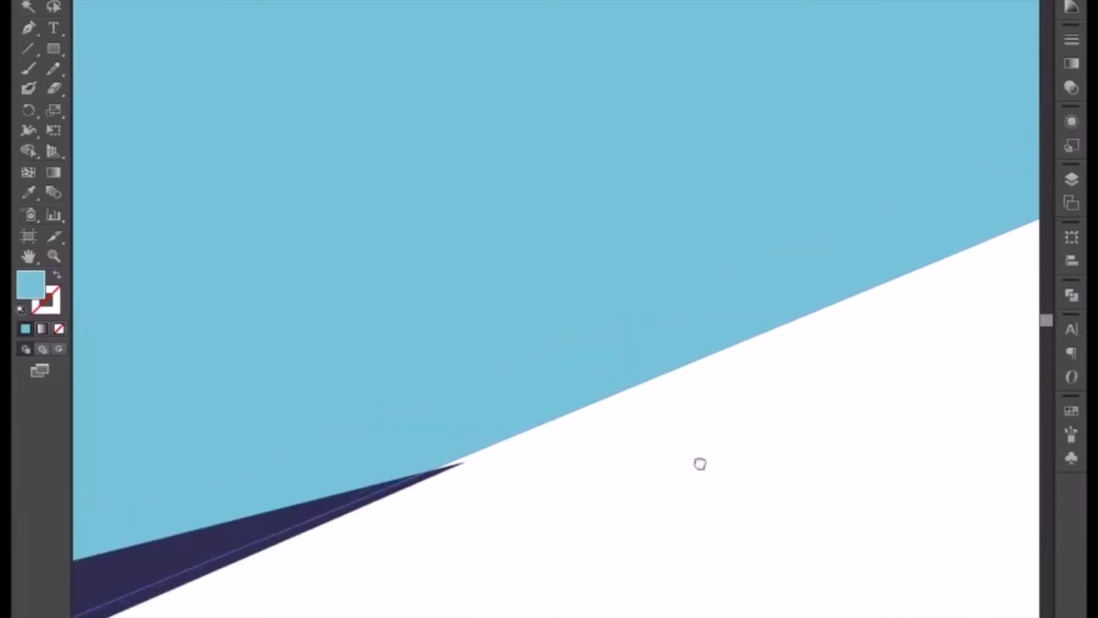
{"action": "key", "text": "Down"}
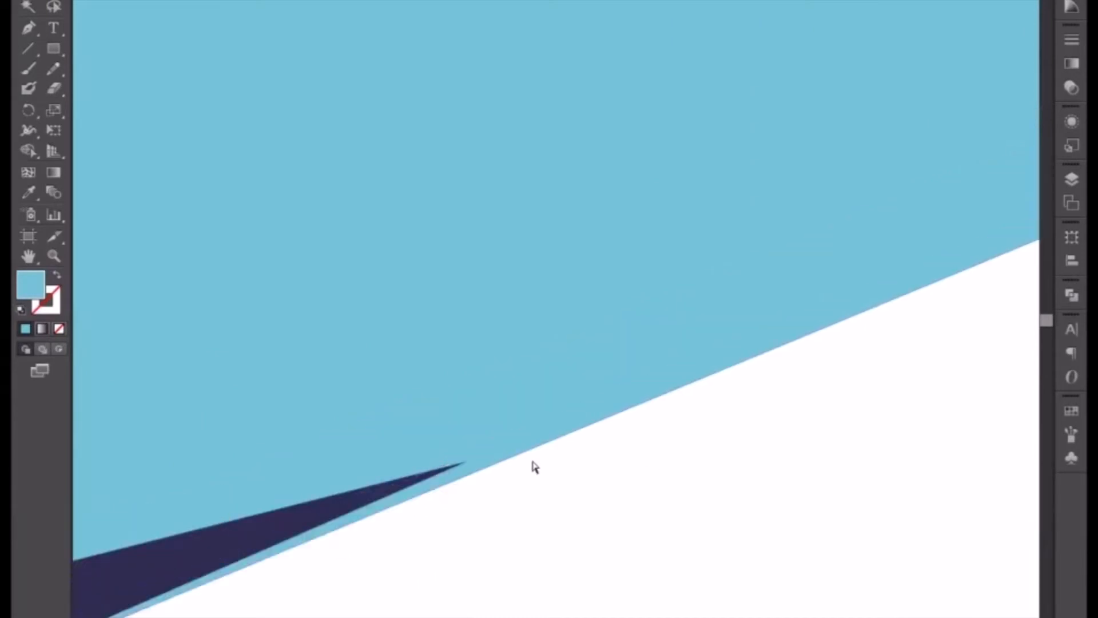
{"action": "key", "text": "Up"}
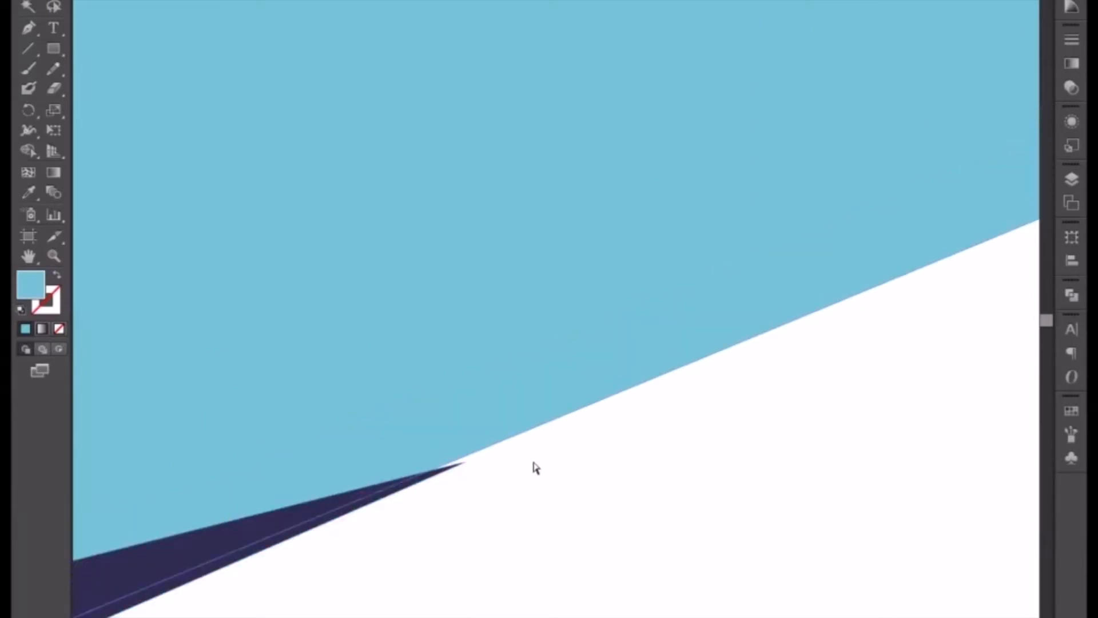
{"action": "key", "text": "Down"}
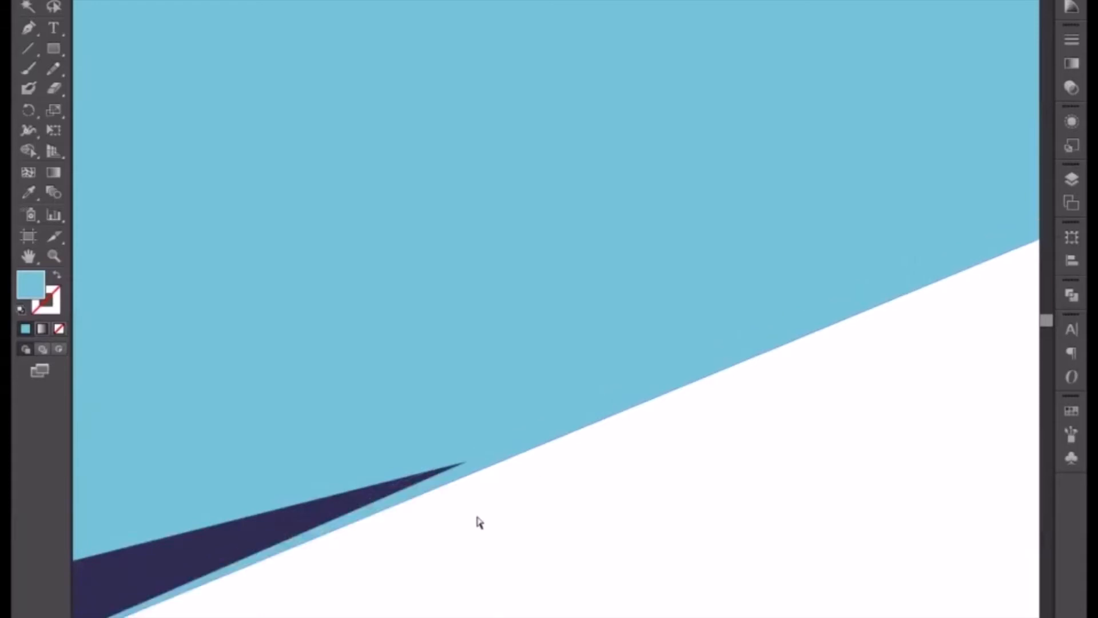
Move the middle purple triangle's tip down and to the right onto the light blue shape's slanted edge.
{"action": "left_click", "coordinate": [466, 464]}
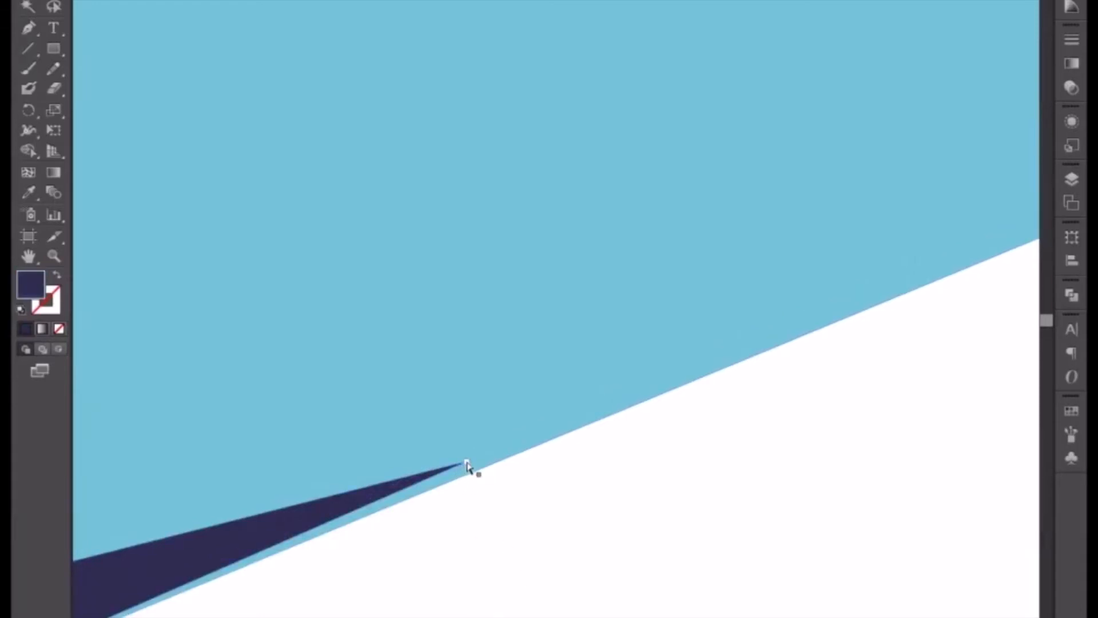
{"action": "left_click_drag", "start_coordinate": [467, 462], "coordinate": [485, 471]}
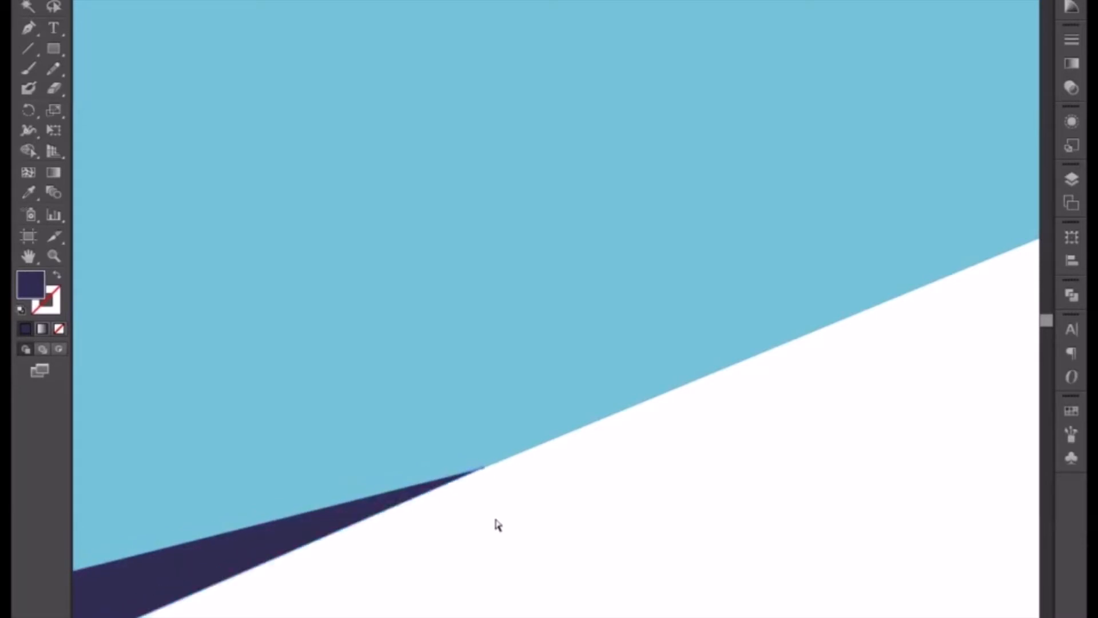
{"action": "scroll", "coordinate": [495, 521], "scroll_direction": "down", "scroll_amount": 3}
{"action": "scroll", "coordinate": [496, 525], "scroll_direction": "down", "scroll_amount": 5}
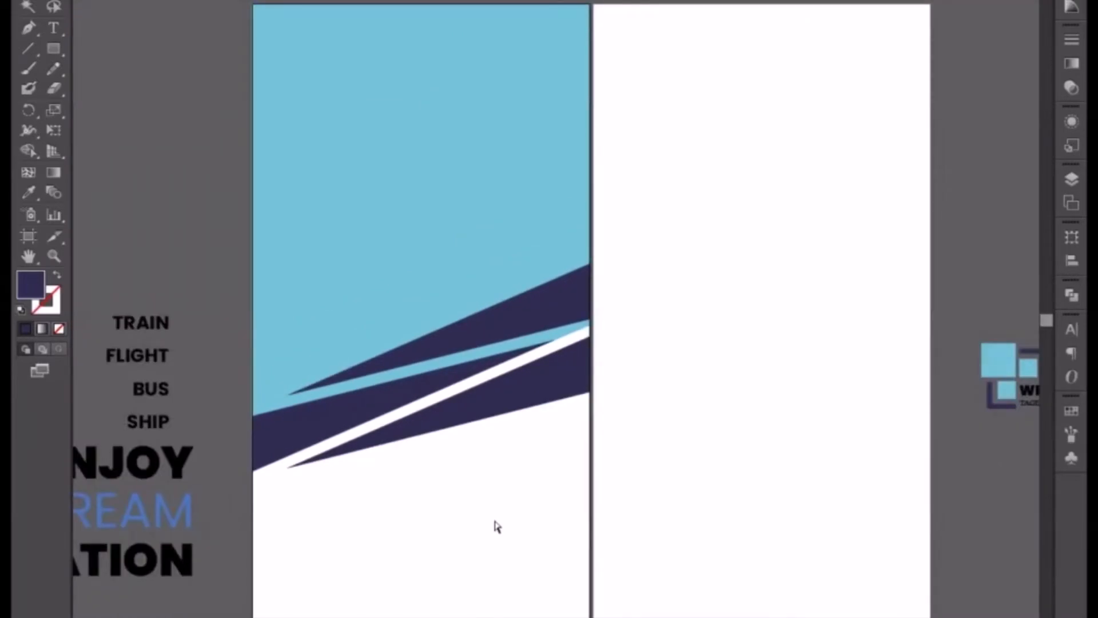
{"action": "left_click", "coordinate": [286, 468]}
{"action": "left_click_drag", "start_coordinate": [286, 468], "coordinate": [281, 467]}
{"action": "left_click", "coordinate": [314, 498]}
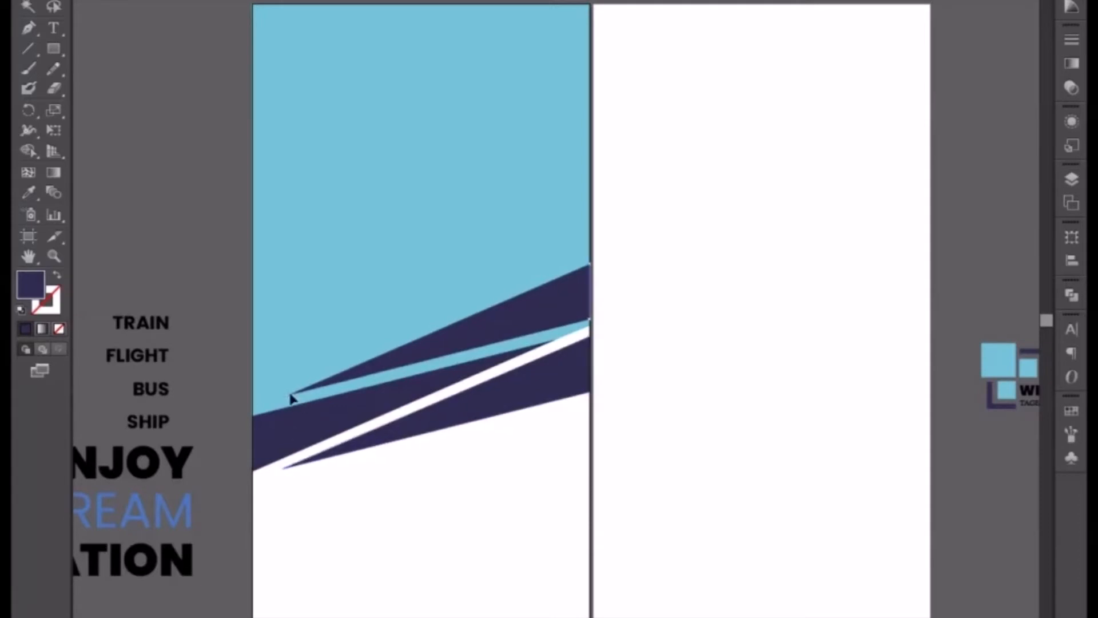
{"action": "left_click", "coordinate": [285, 400]}
{"action": "left_click", "coordinate": [286, 406]}
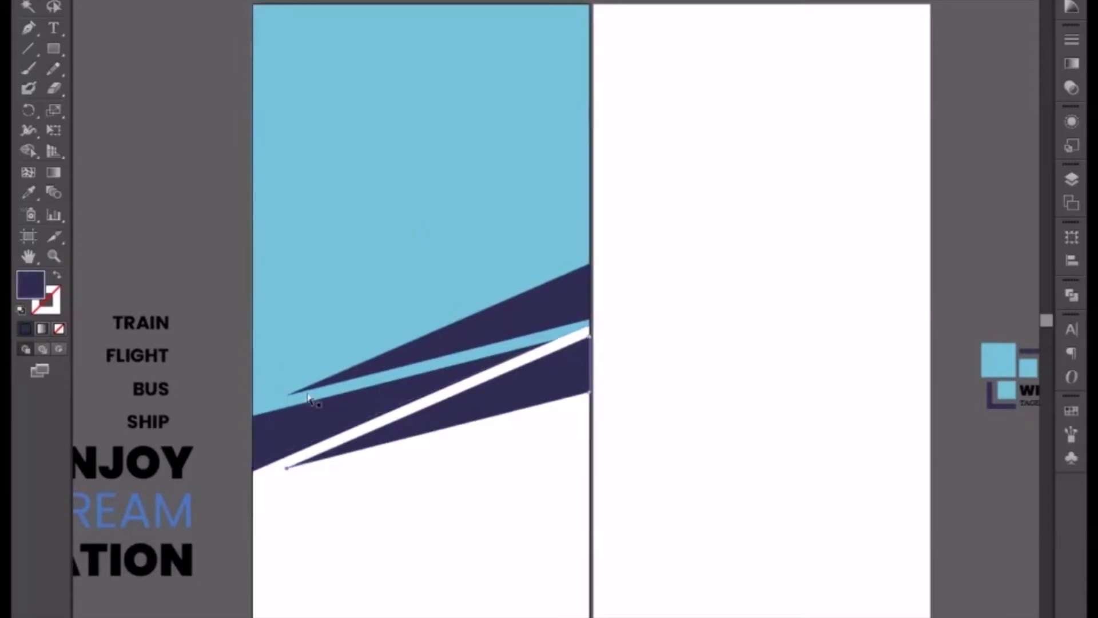
Extend the left tips of the lower and upper purple triangles slightly farther left, roughly in line with each other.
{"action": "left_click_drag", "start_coordinate": [283, 467], "coordinate": [279, 470]}
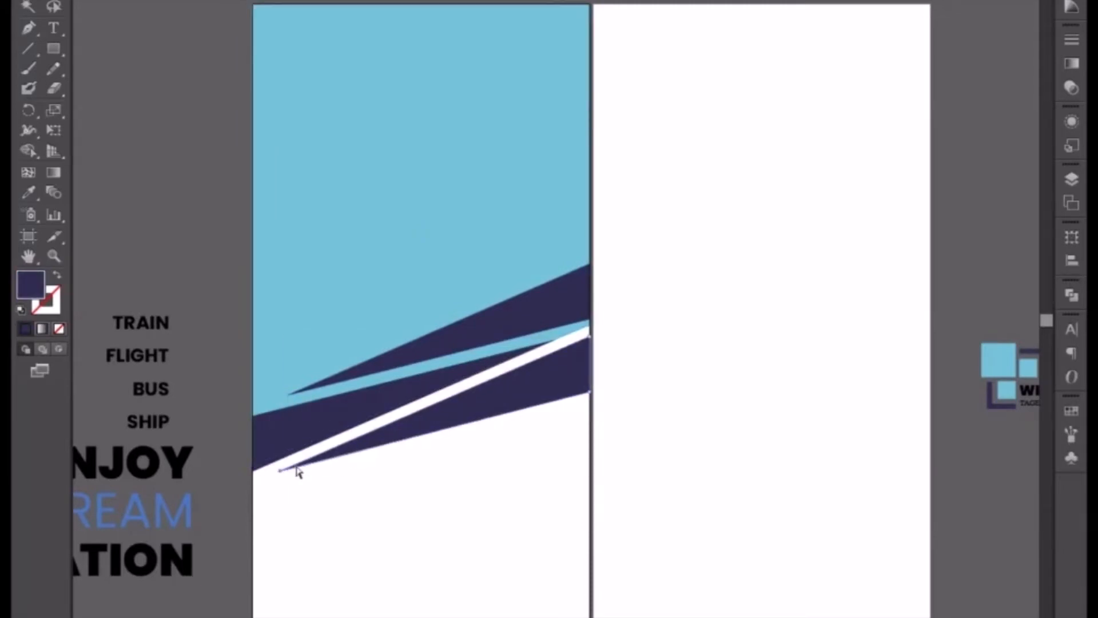
{"action": "left_click", "coordinate": [290, 398]}
{"action": "left_click_drag", "start_coordinate": [289, 401], "coordinate": [282, 404]}
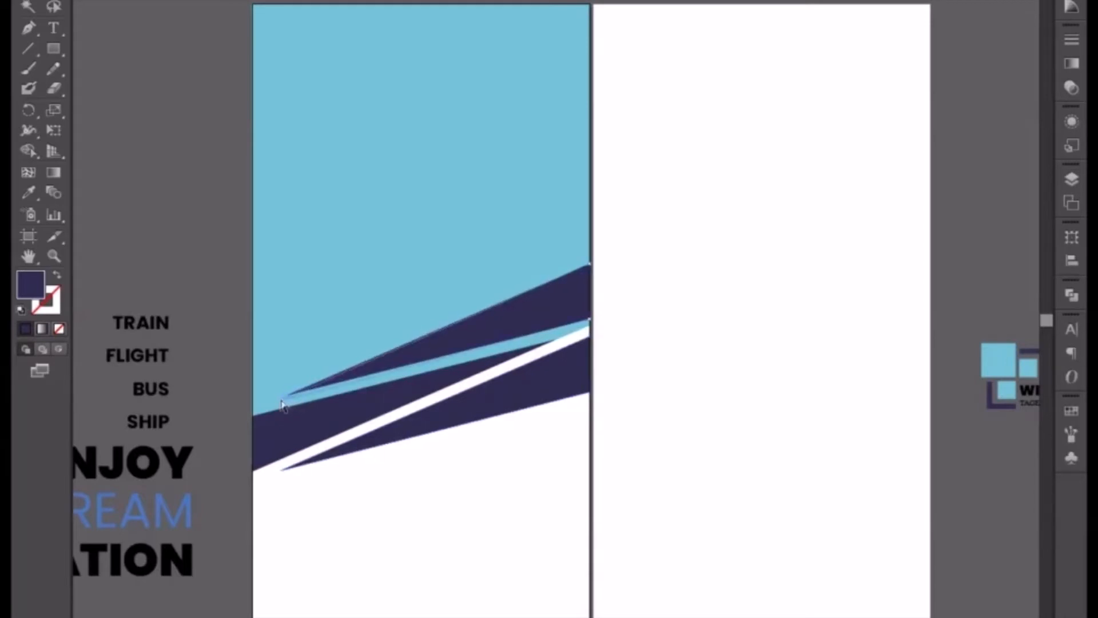
{"action": "left_click", "coordinate": [222, 426]}
{"action": "left_click", "coordinate": [299, 470]}
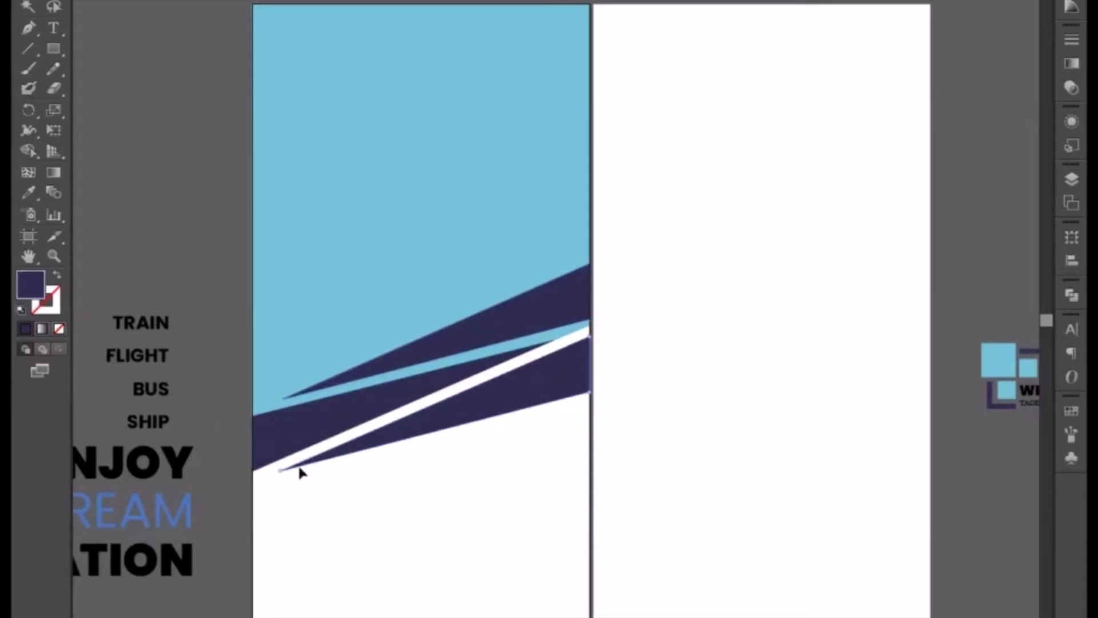
{"action": "left_click_drag", "start_coordinate": [279, 470], "coordinate": [283, 466]}
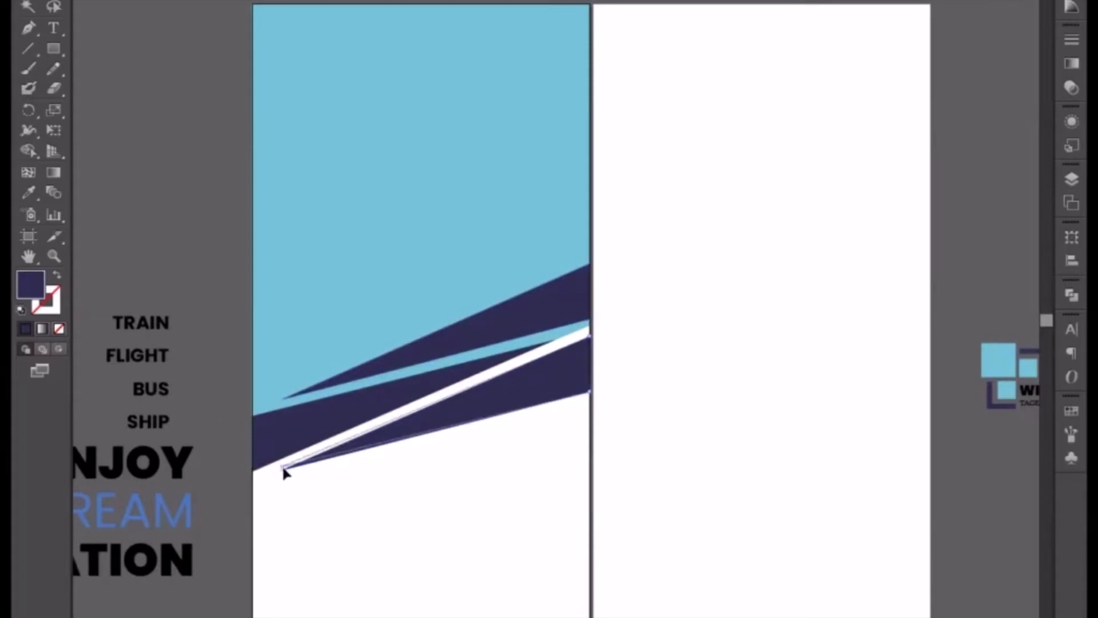
{"action": "left_click", "coordinate": [314, 508]}
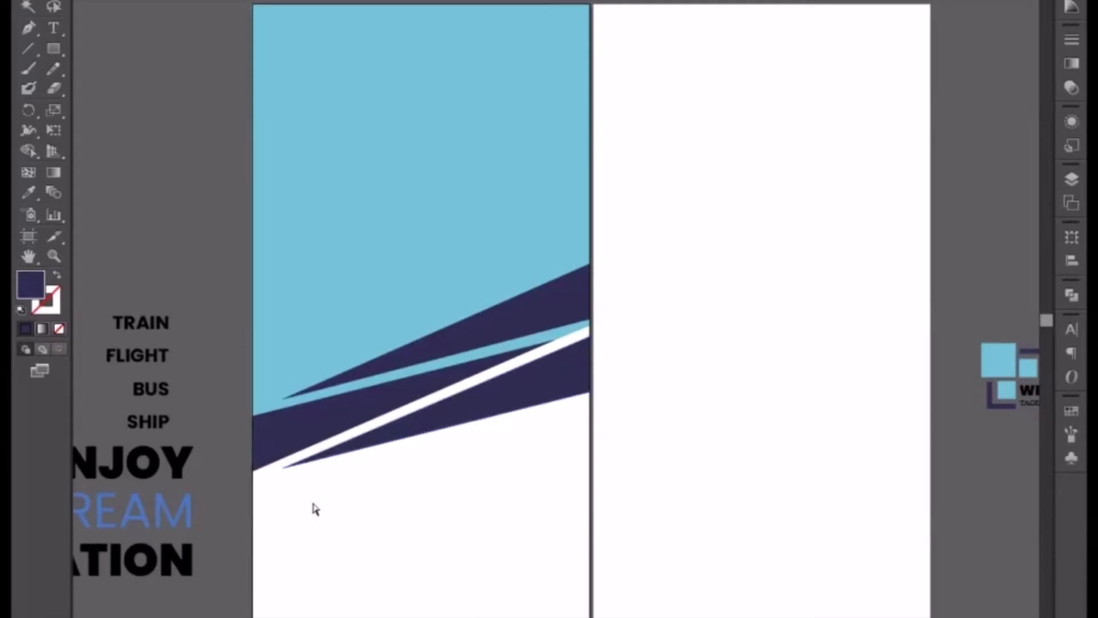
Place a copy of the "ENJOY YOUR DREAM VOCATION" text block on the banner's white area below the triangles.
{"action": "left_click_drag", "start_coordinate": [460, 474], "coordinate": [441, 498]}
{"action": "key", "text": "ctrl+minus"}
{"action": "key", "text": "ctrl+minus"}
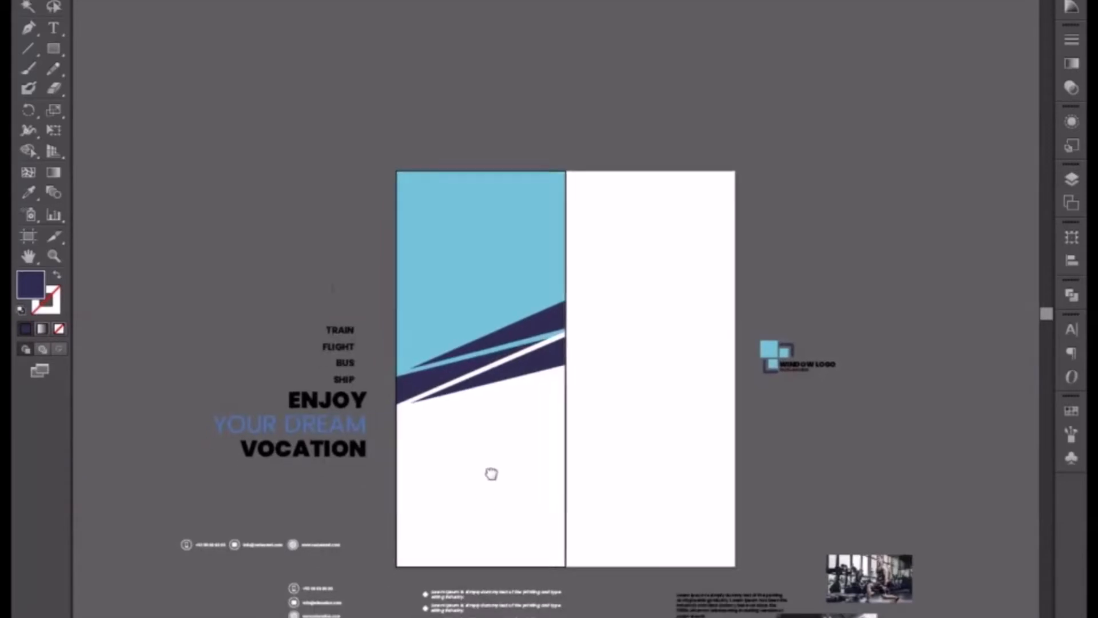
{"action": "key", "text": "ctrl+plus"}
{"action": "key", "text": "ctrl+plus"}
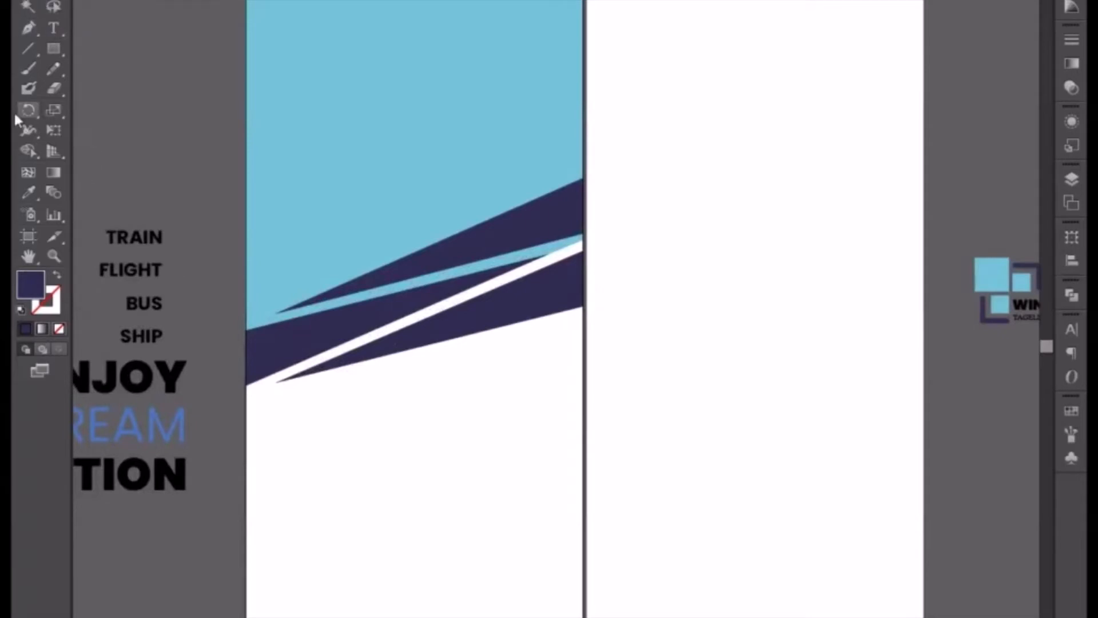
{"action": "left_click_drag", "start_coordinate": [254, 179], "coordinate": [370, 145]}
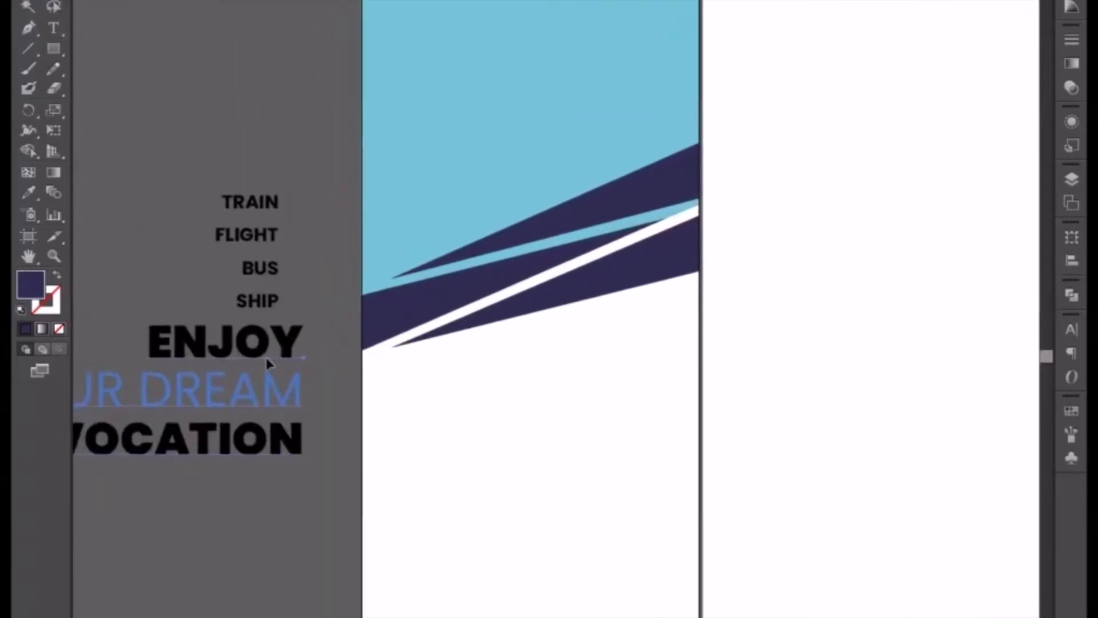
{"action": "left_click", "coordinate": [221, 363]}
{"action": "left_click_drag", "start_coordinate": [212, 349], "coordinate": [578, 433]}
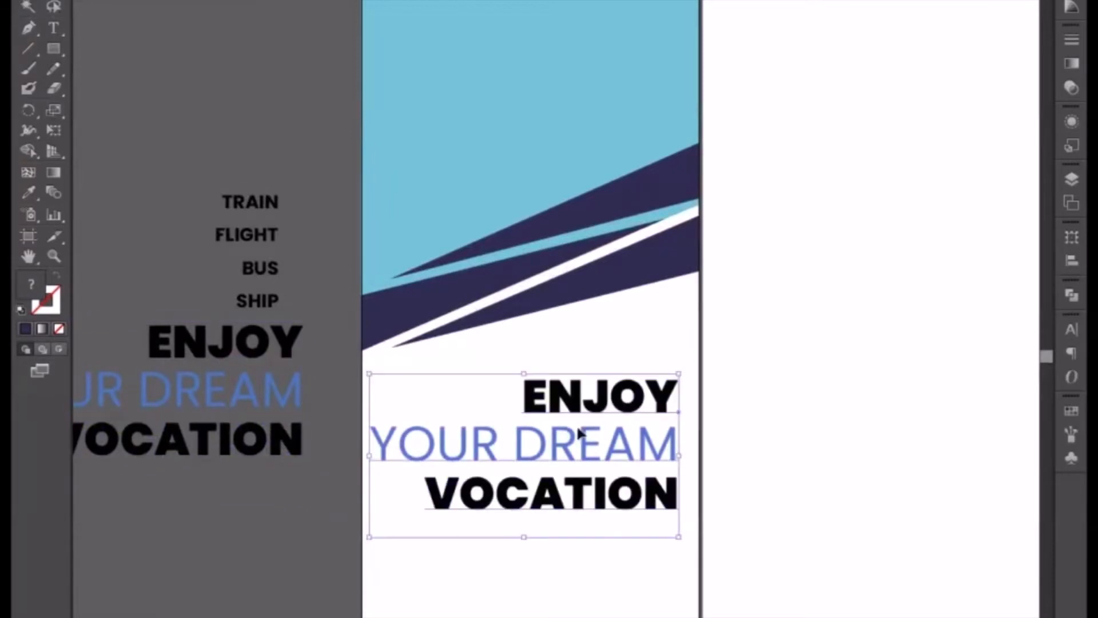
Delete the "ENJOY" line and its line break from the copied heading text.
{"action": "key", "text": "t"}
{"action": "triple_click", "coordinate": [569, 444]}
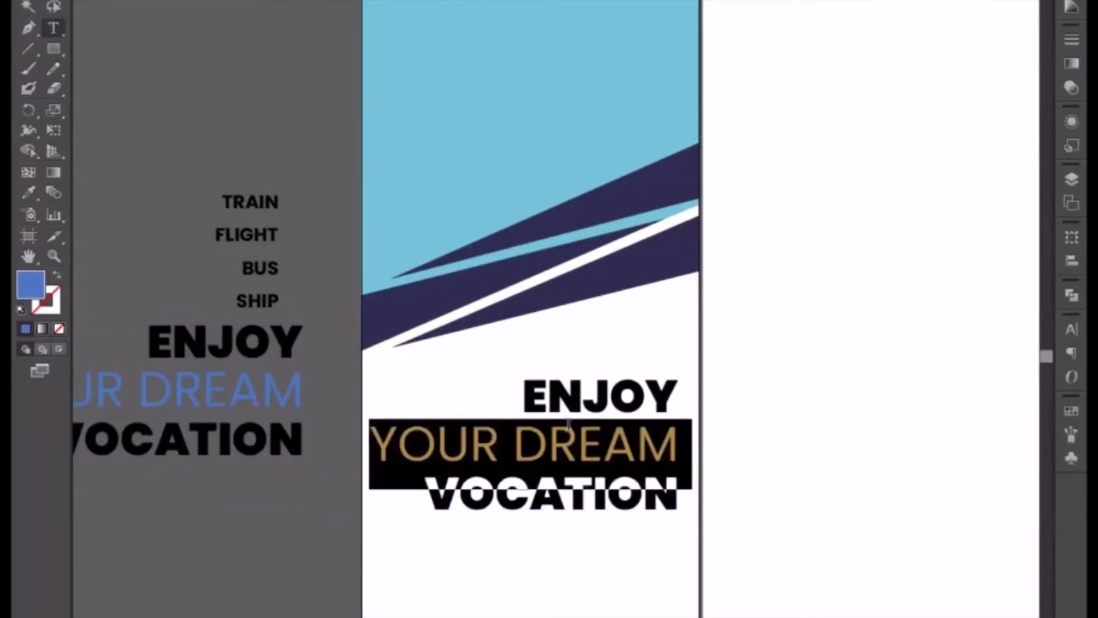
{"action": "left_click_drag", "start_coordinate": [532, 403], "coordinate": [678, 394]}
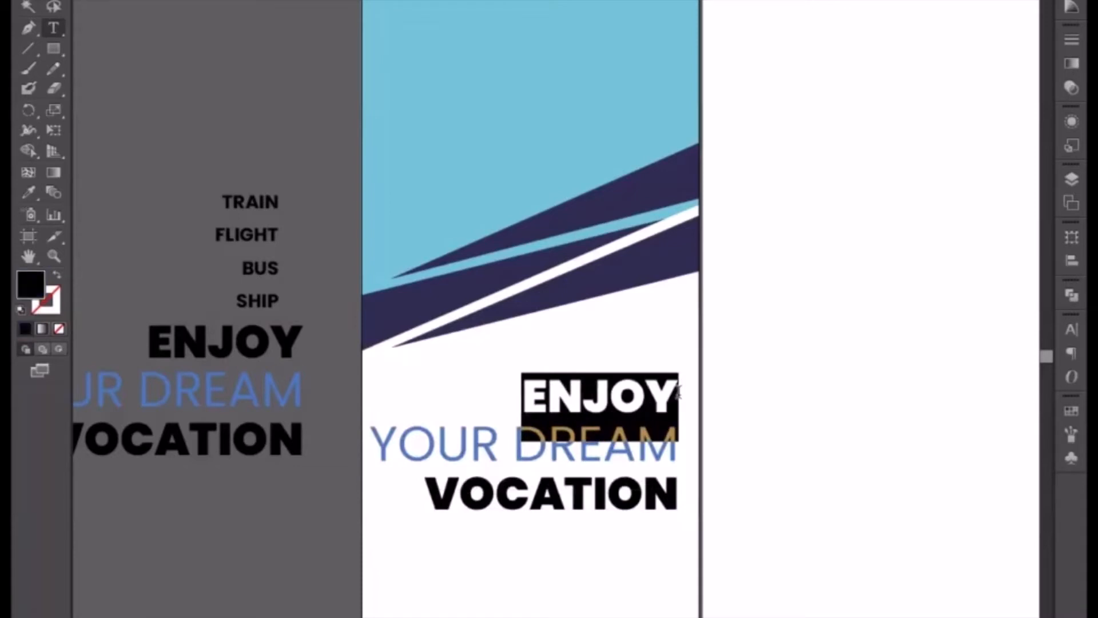
{"action": "key", "text": "BackSpace"}
{"action": "key", "text": "Delete"}
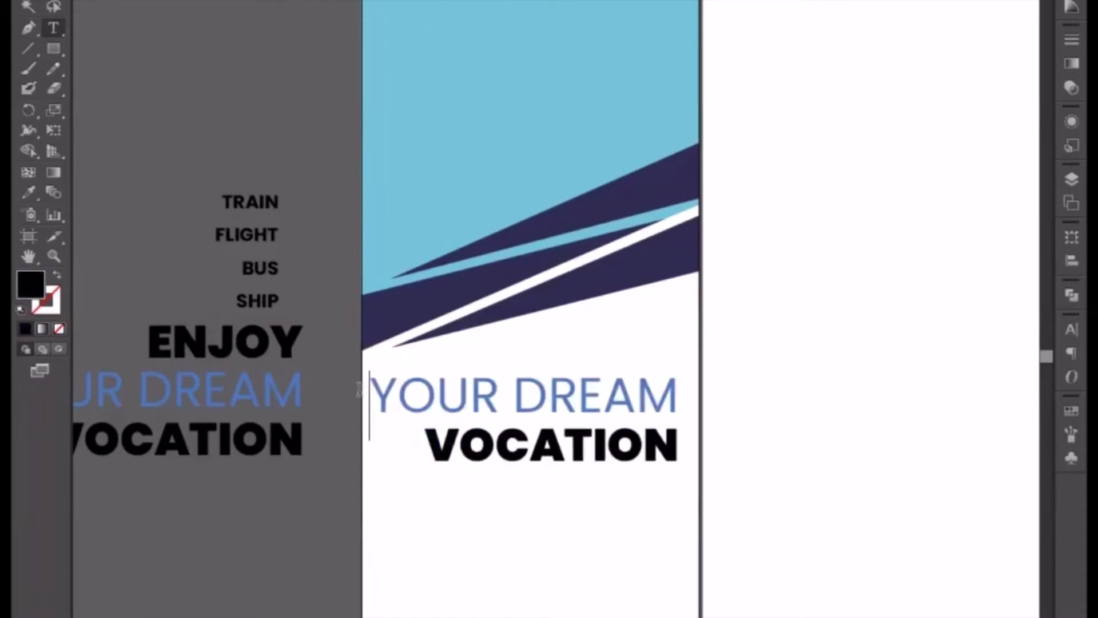
Replace the blue "YOUR DREAM" line in the copied heading with "YOUR GUIDE TO".
{"action": "left_click_drag", "start_coordinate": [359, 390], "coordinate": [686, 396]}
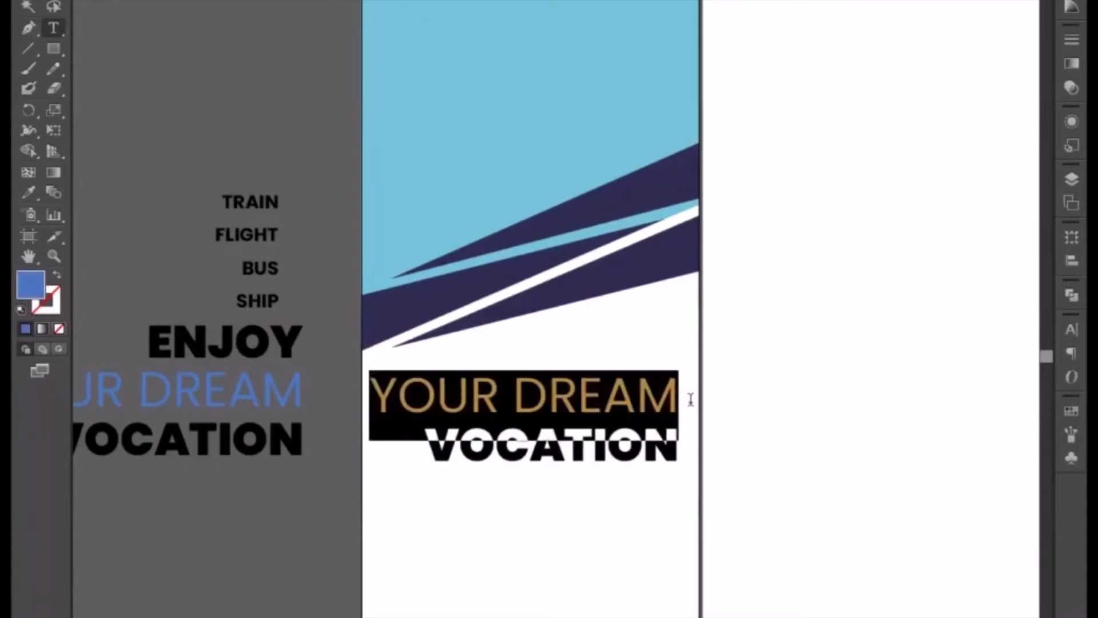
{"action": "type", "text": "YPI"}
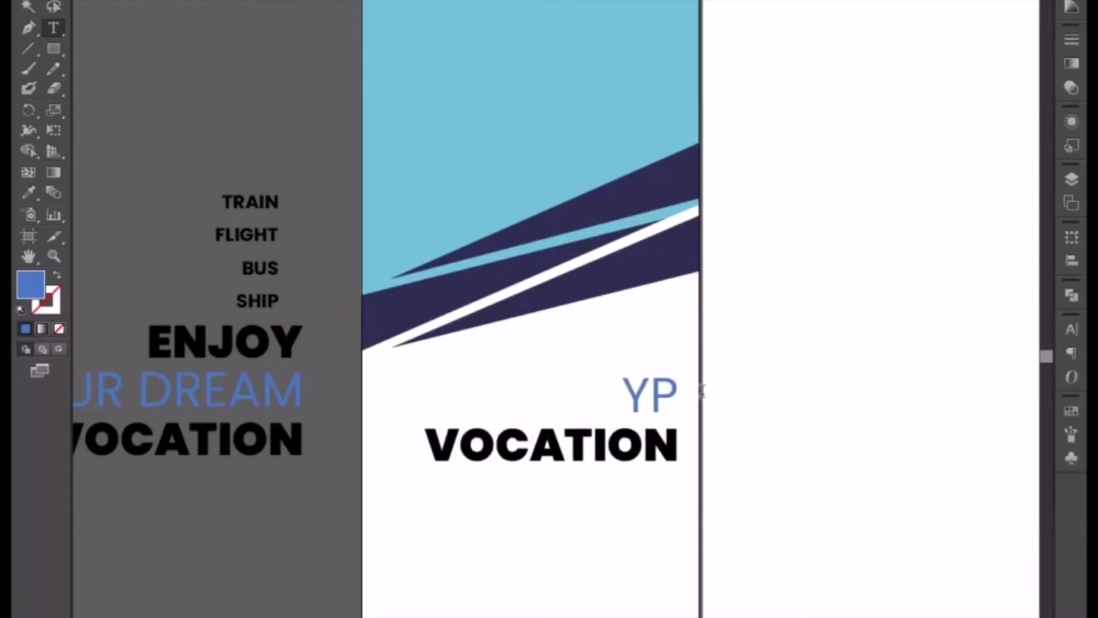
{"action": "key", "text": "BackSpace"}
{"action": "key", "text": "BackSpace"}
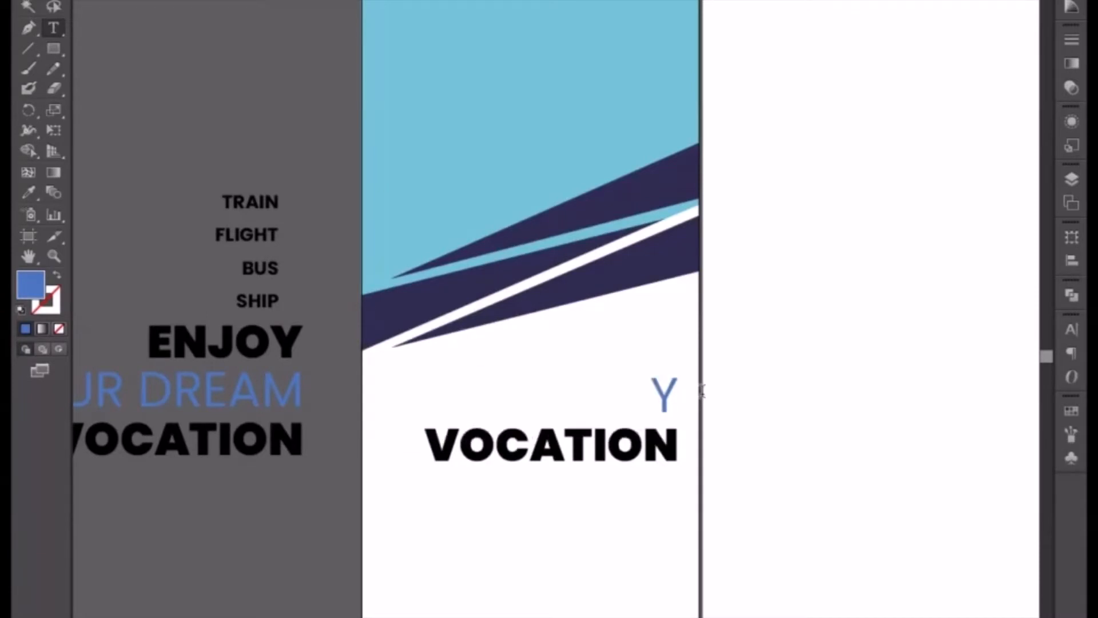
{"action": "type", "text": "OOU"}
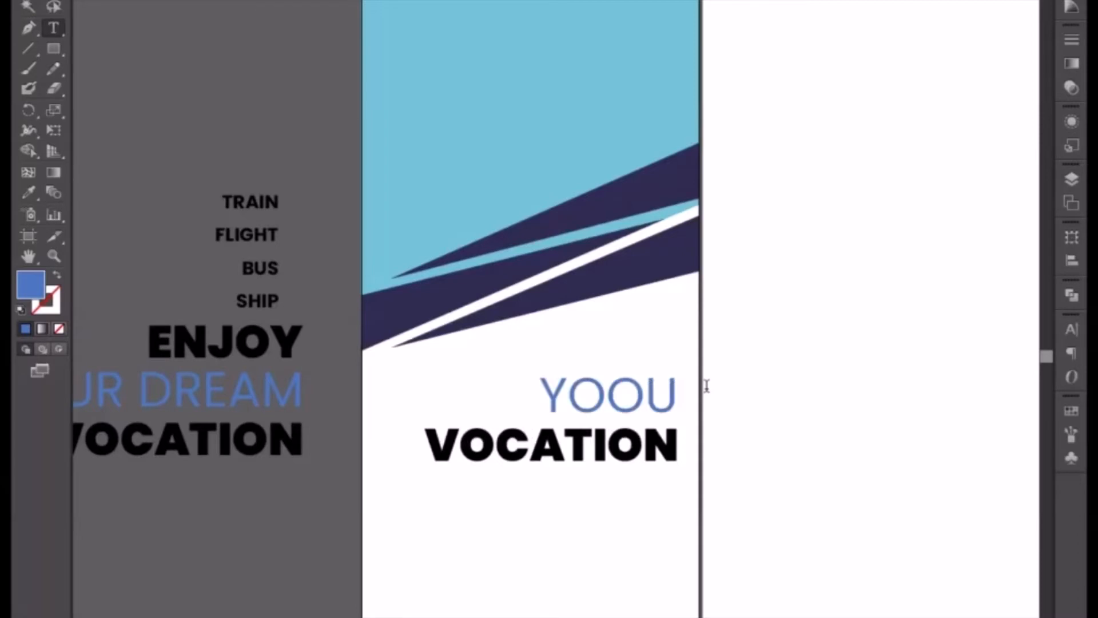
{"action": "key", "text": "BackSpace"}
{"action": "key", "text": "BackSpace"}
{"action": "type", "text": "R"}
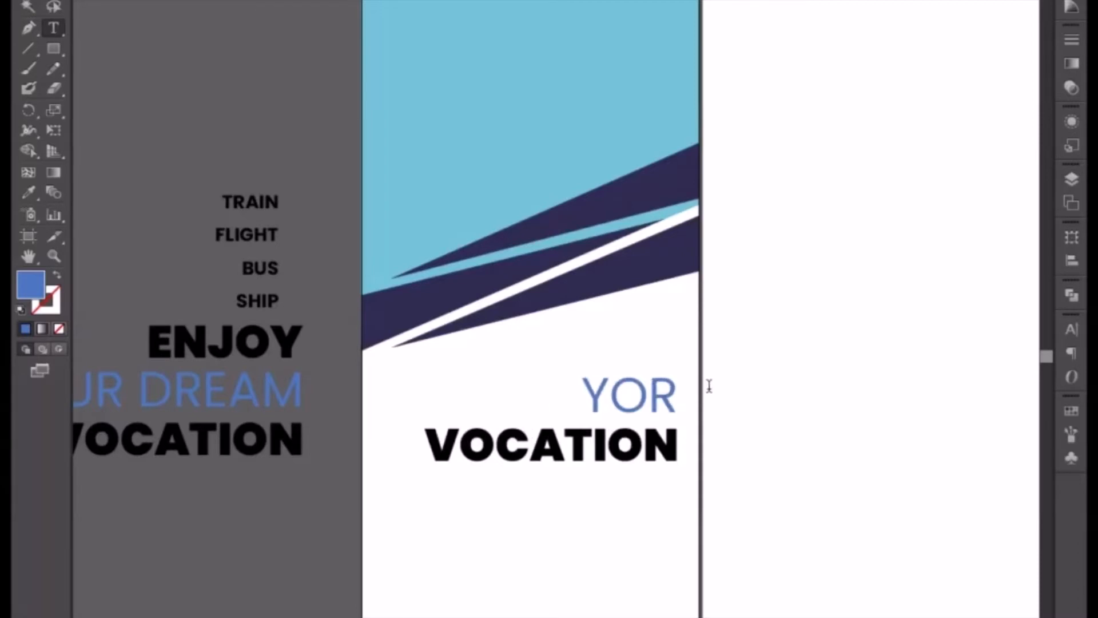
{"action": "key", "text": "BackSpace"}
{"action": "type", "text": "UR"}
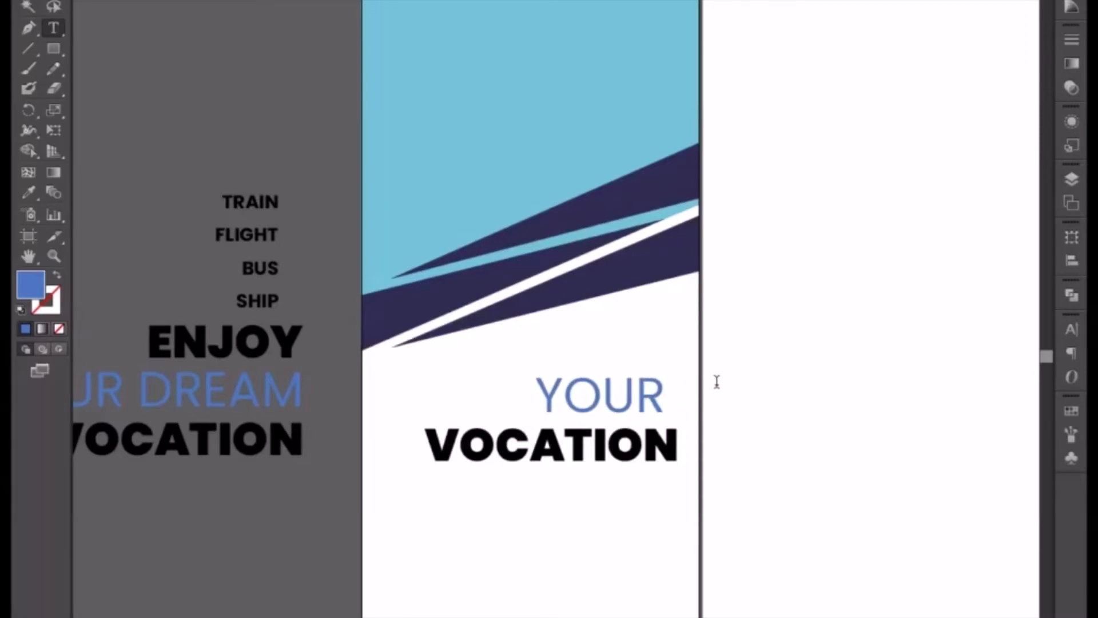
{"action": "type", "text": " GI"}
{"action": "key", "text": "BackSpace"}
{"action": "type", "text": "U"}
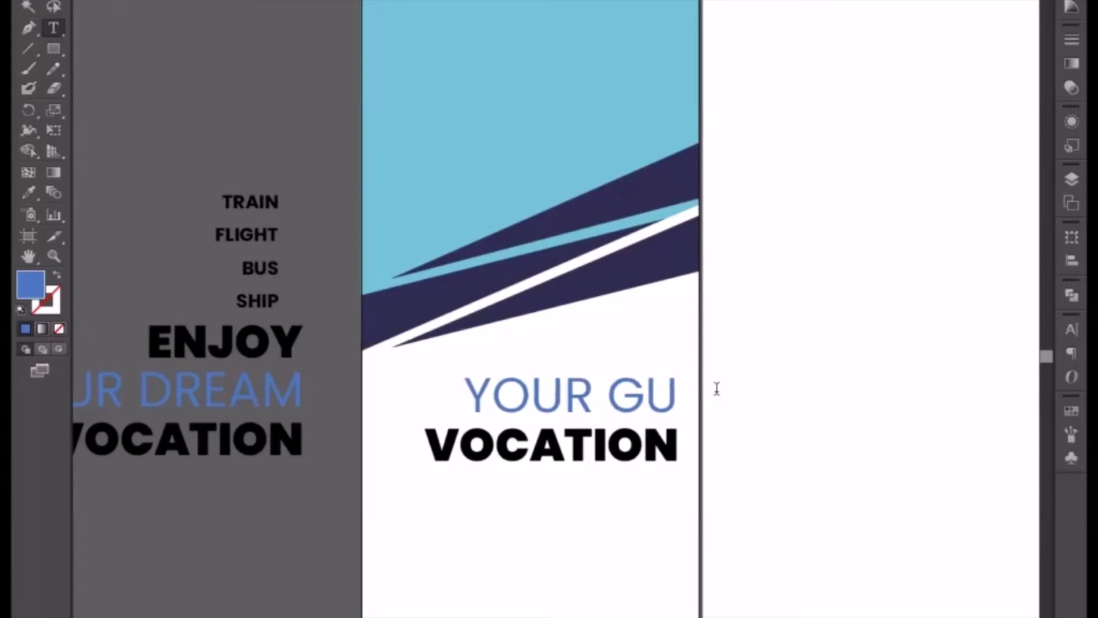
{"action": "type", "text": "IDE"}
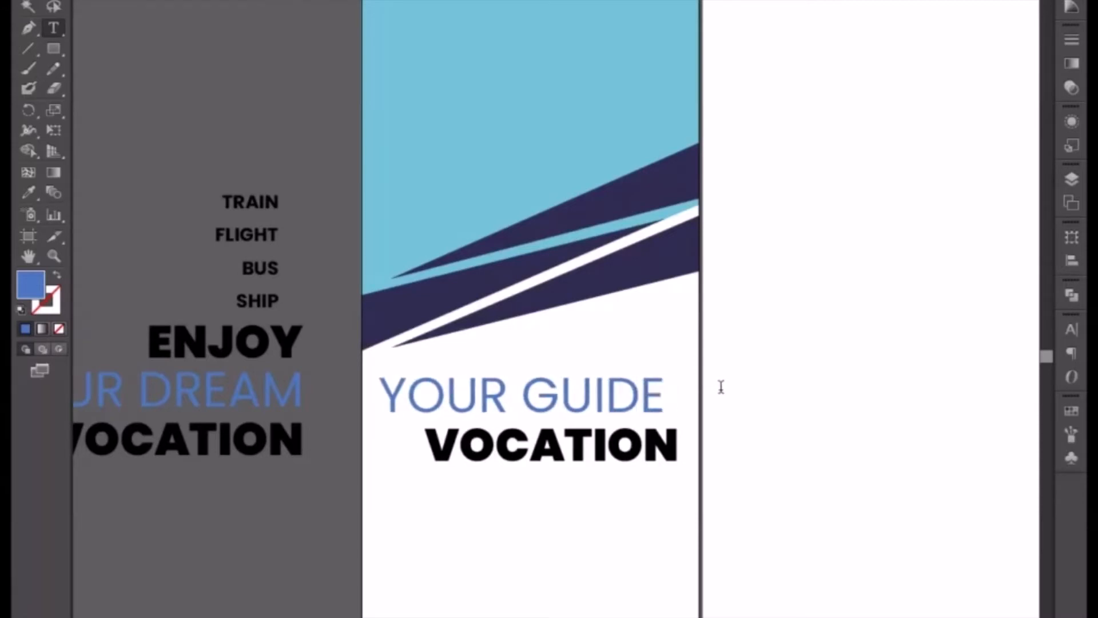
{"action": "type", "text": " TP"}
{"action": "key", "text": "BackSpace"}
{"action": "type", "text": "O"}
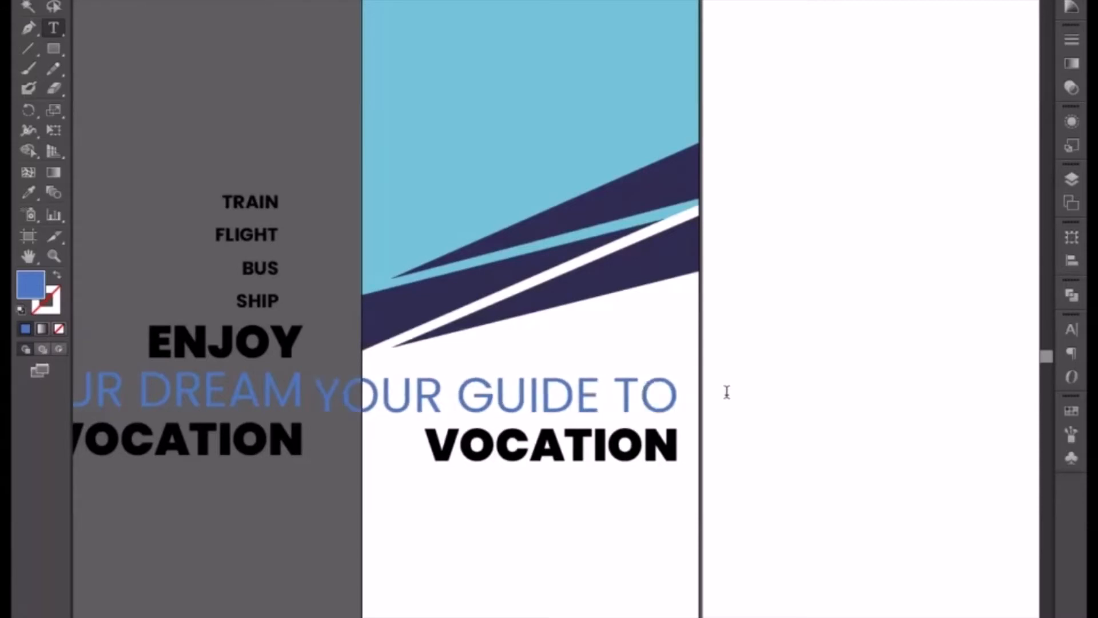
Reduce the font size of the "YOUR GUIDE TO" line until it fits within the banner's width.
{"action": "double_click", "coordinate": [322, 383]}
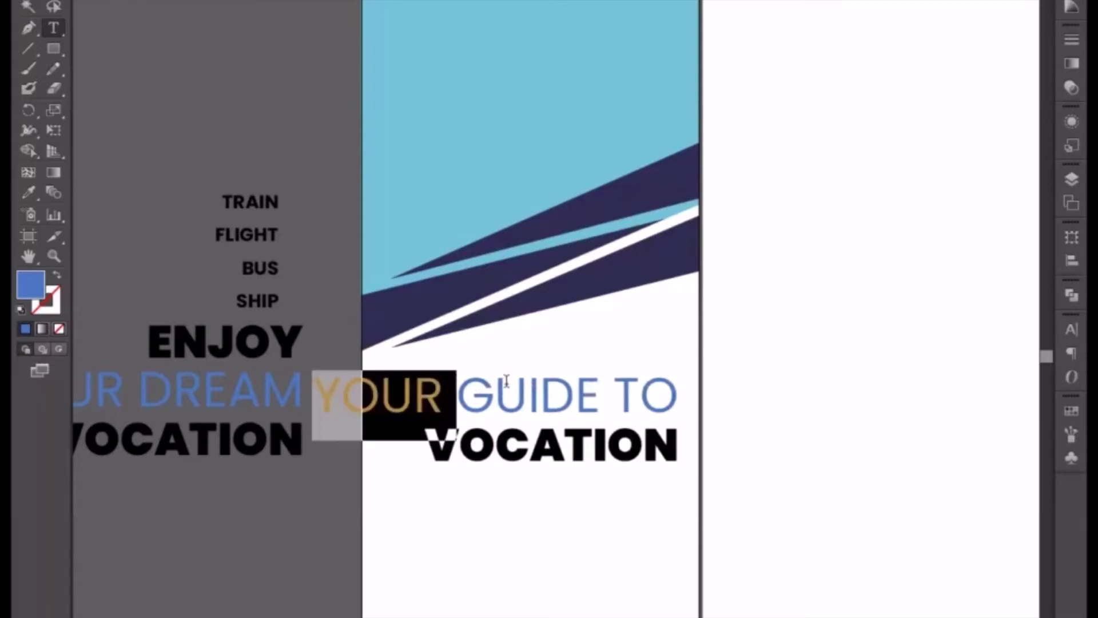
{"action": "left_click", "coordinate": [689, 380], "text": "shift"}
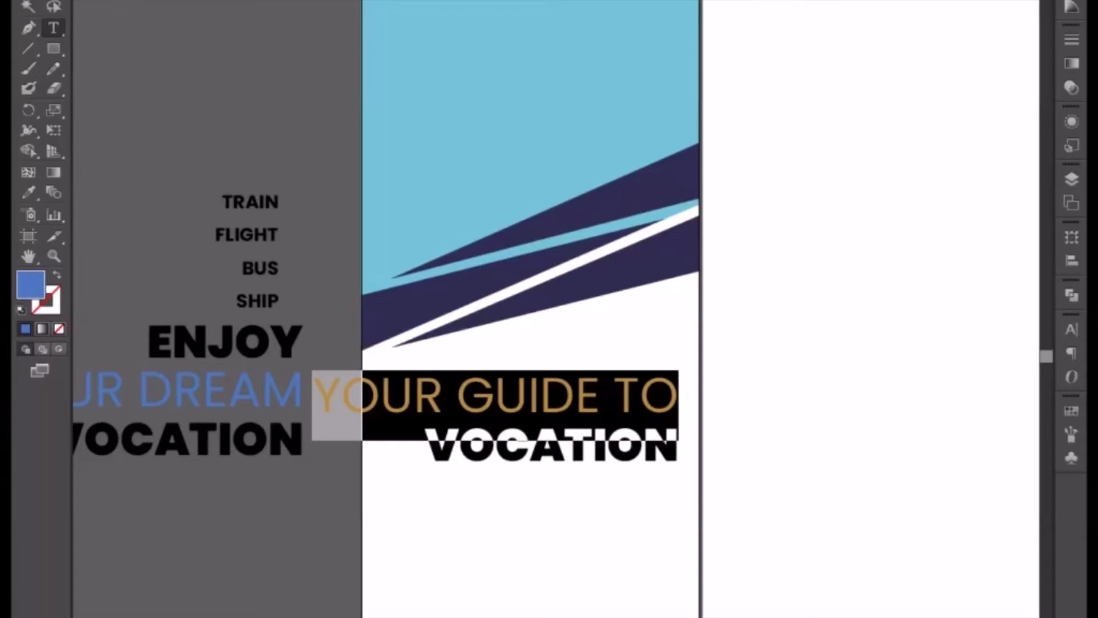
{"action": "key", "text": "ctrl+shift+comma"}
{"action": "key", "text": "ctrl+shift+comma"}
{"action": "key", "text": "ctrl+shift+comma"}
{"action": "key", "text": "ctrl+shift+comma"}
{"action": "key", "text": "ctrl+shift+comma"}
{"action": "key", "text": "ctrl+shift+comma"}
{"action": "key", "text": "ctrl+shift+comma"}
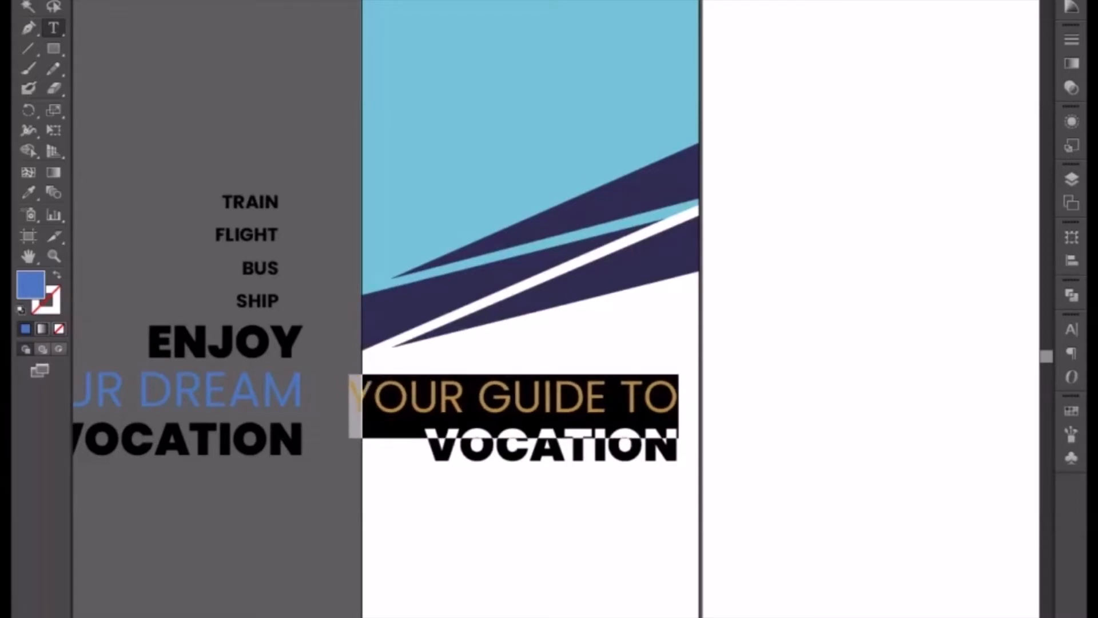
{"action": "key", "text": "ctrl+shift+comma"}
{"action": "key", "text": "ctrl+shift+comma"}
{"action": "key", "text": "ctrl+shift+comma"}
{"action": "key", "text": "ctrl+shift+comma"}
{"action": "key", "text": "ctrl+shift+comma"}
{"action": "key", "text": "ctrl+shift+comma"}
{"action": "key", "text": "ctrl+shift+comma"}
{"action": "key", "text": "ctrl+shift+comma"}
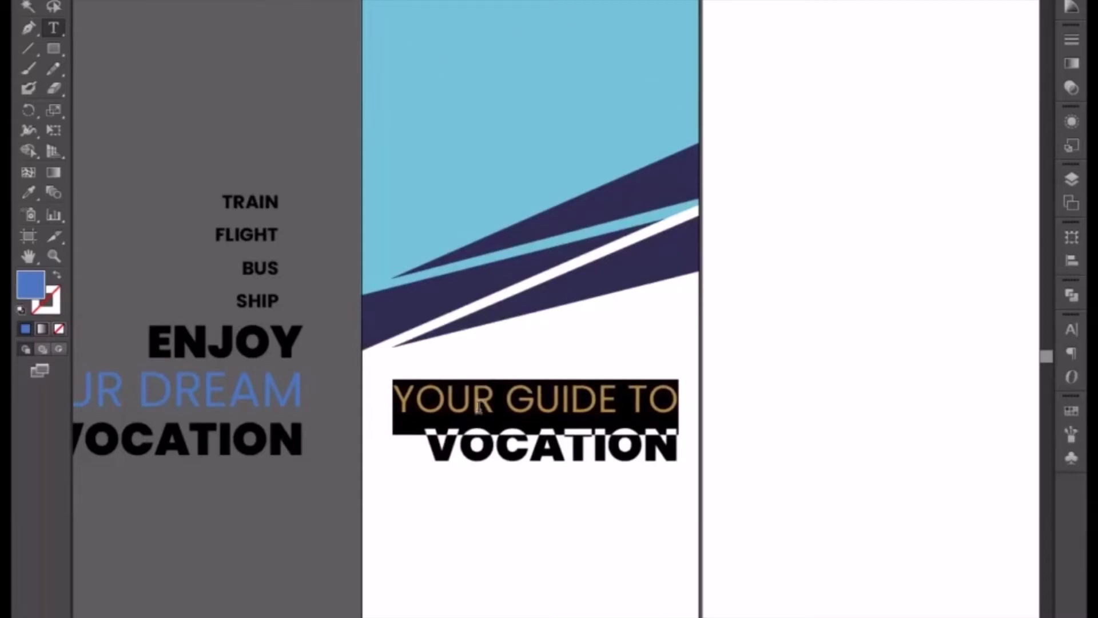
Replace "VOCATION" in the copied heading with "WINDOW &" and add "DOOR" on a new line below it.
{"action": "left_click_drag", "start_coordinate": [429, 447], "coordinate": [688, 438]}
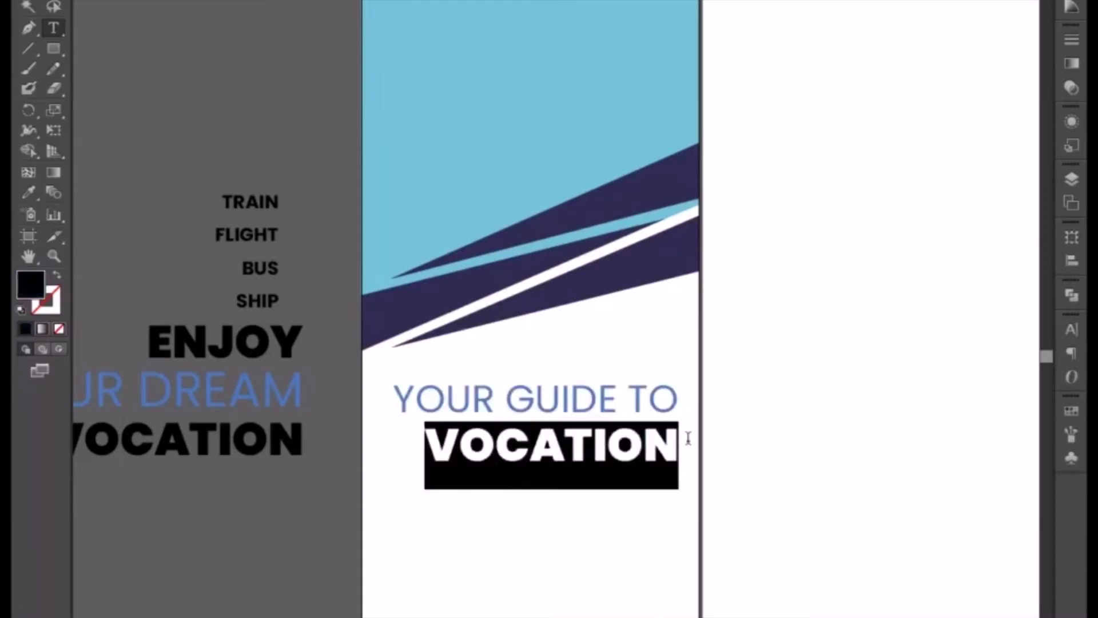
{"action": "type", "text": "WINDOW"}
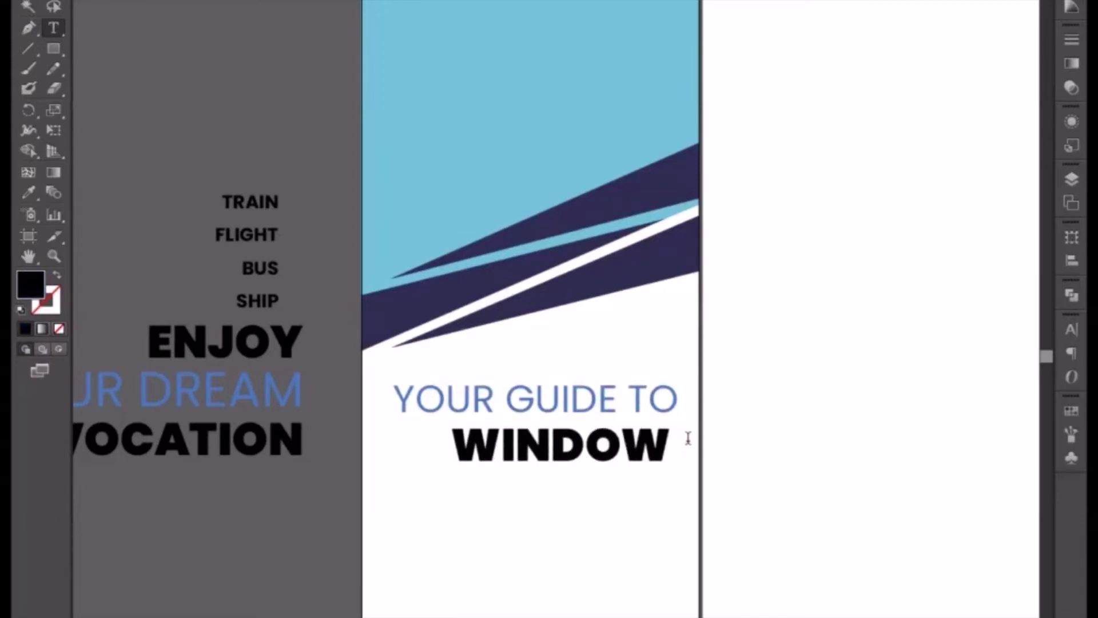
{"action": "type", "text": " &"}
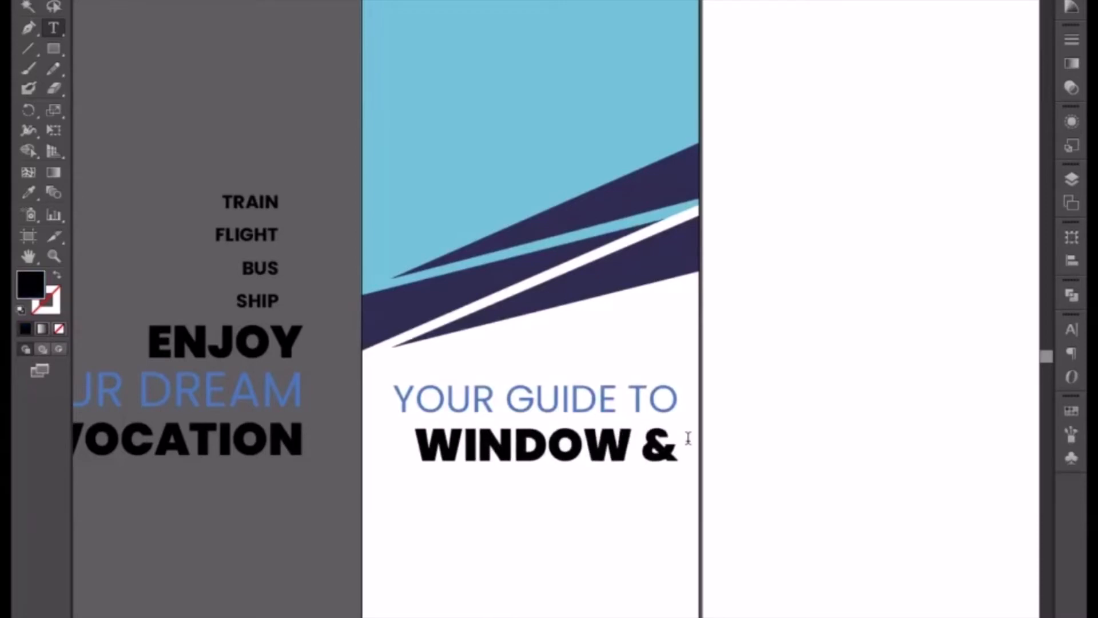
{"action": "key", "text": "Return"}
{"action": "type", "text": "D"}
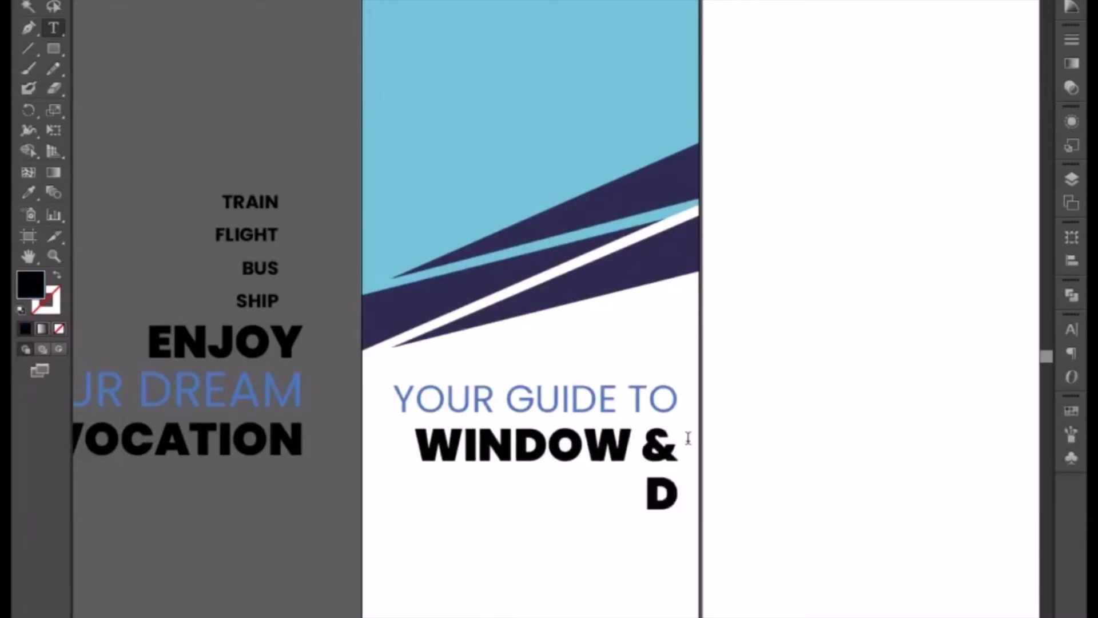
{"action": "type", "text": "OOR"}
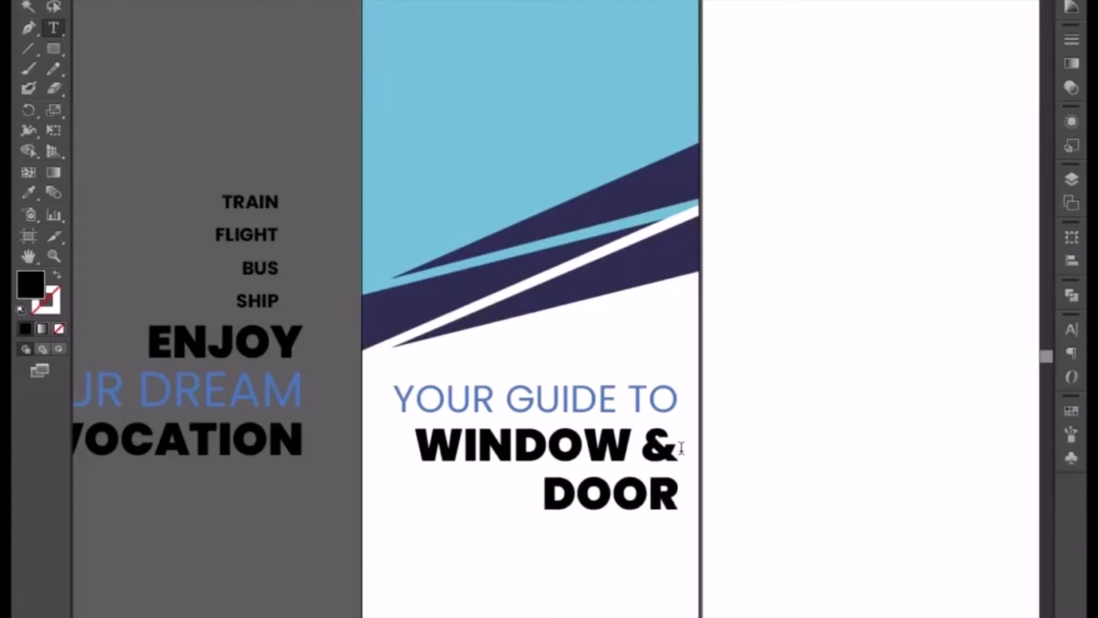
Move the "&" down from the "WINDOW" line so the last line reads "& DOOR".
{"action": "left_click", "coordinate": [649, 444]}
{"action": "key", "text": "Return"}
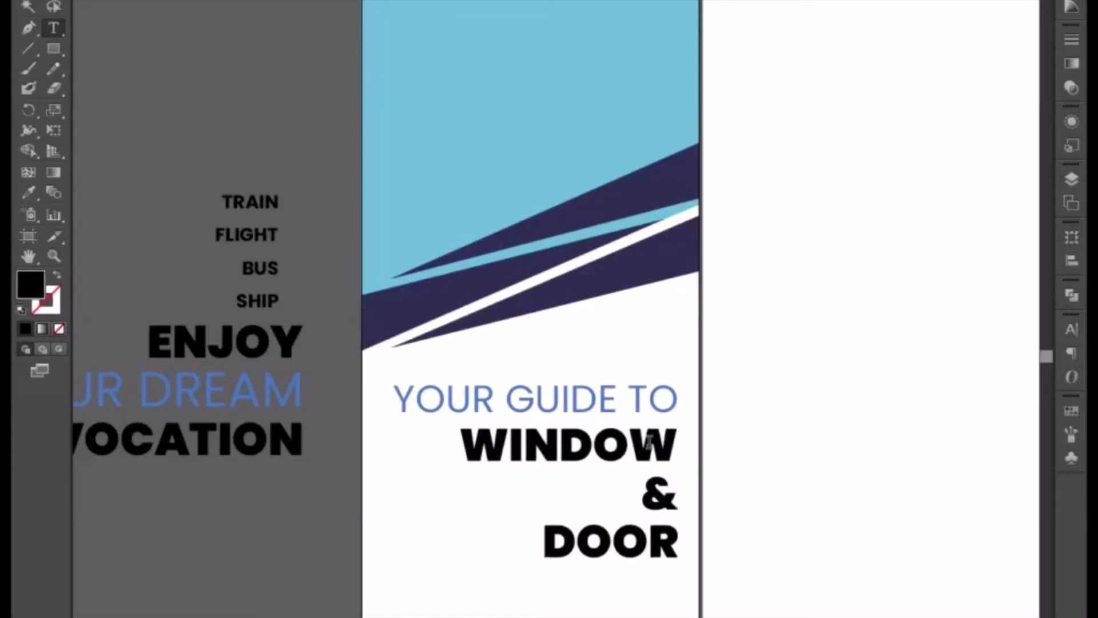
{"action": "key", "text": "BackSpace"}
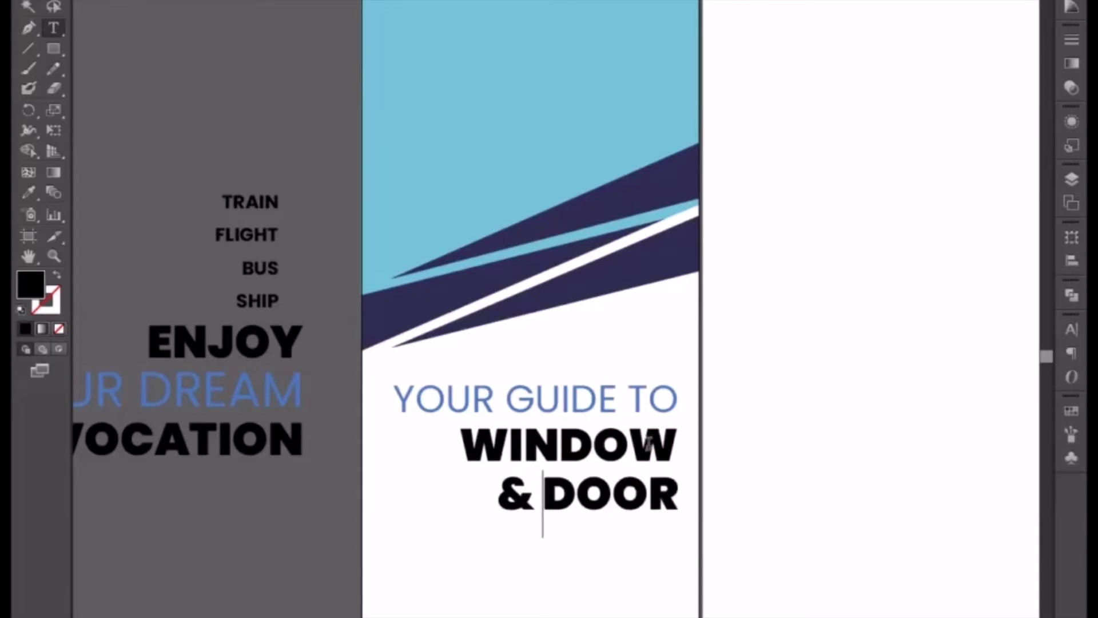
Center-align all lines of the new heading and move the text block back within the banner's white area.
{"action": "key", "text": "ctrl+a"}
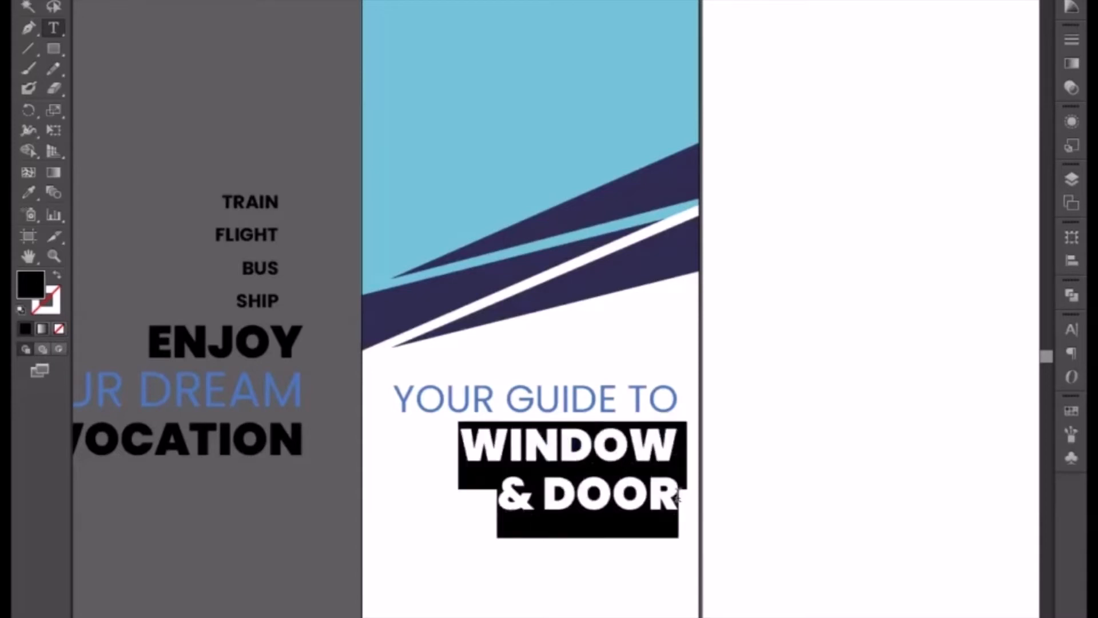
{"action": "key", "text": "ctrl+a"}
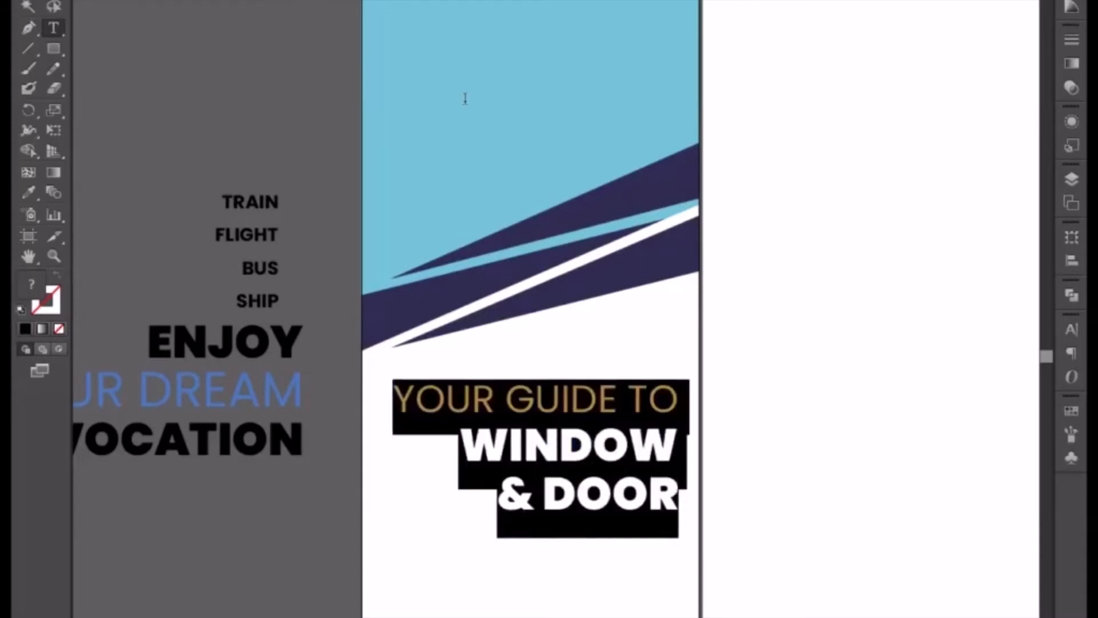
{"action": "key", "text": "ctrl+shift+c"}
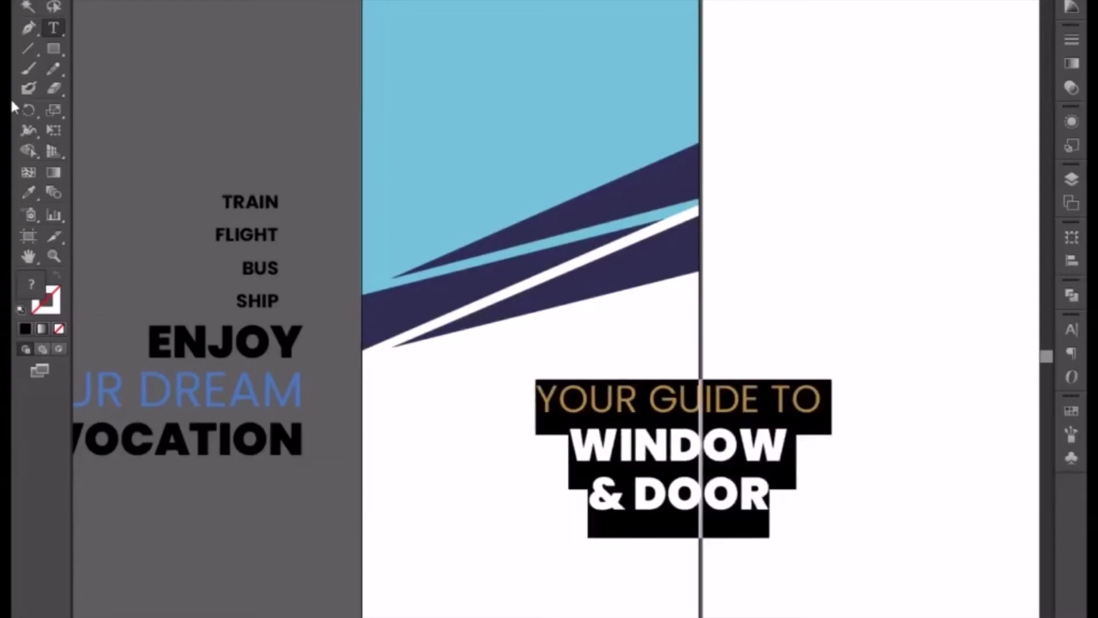
{"action": "key", "text": "Escape"}
{"action": "left_click_drag", "start_coordinate": [647, 403], "coordinate": [517, 403]}
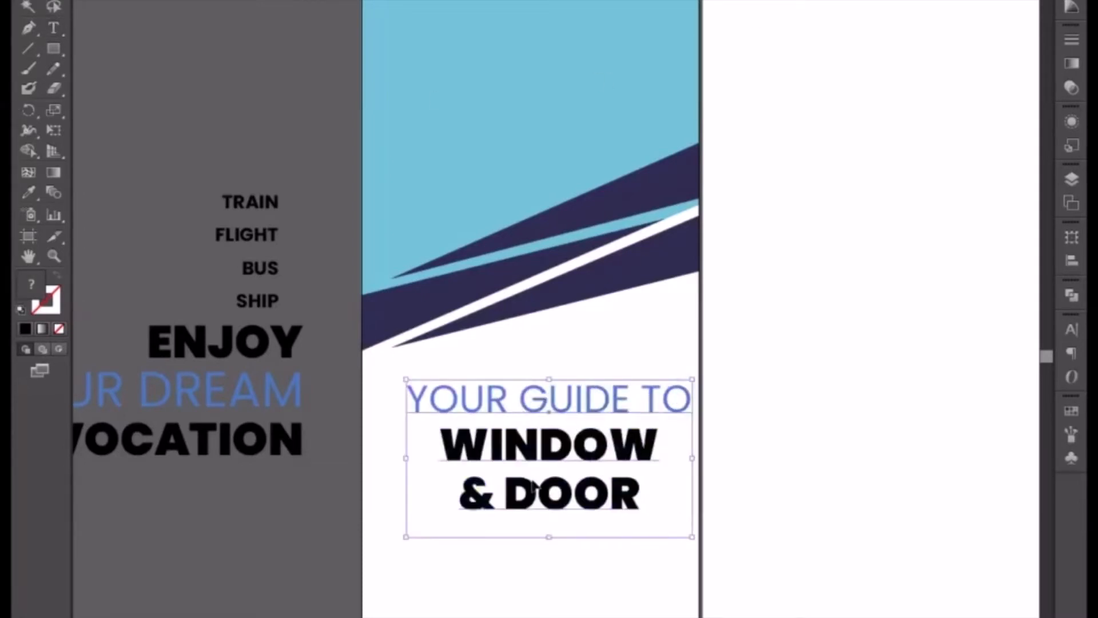
Enlarge the "WINDOW & DOOR" lines to 415 pt, making "WINDOW" nearly as wide as the blue line above.
{"action": "key", "text": "t"}
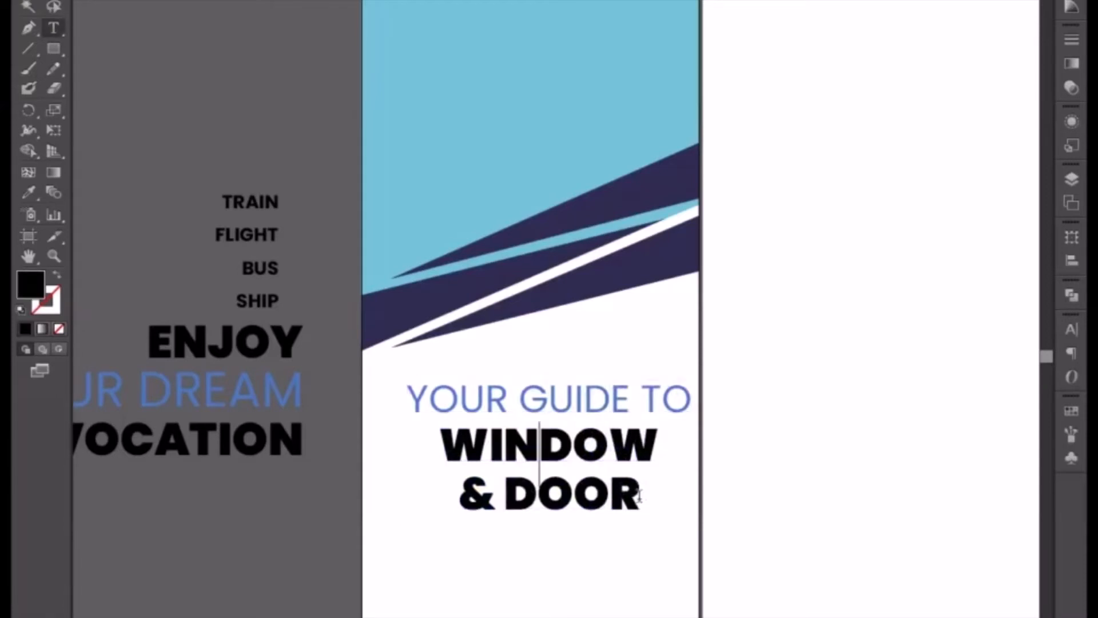
{"action": "left_click_drag", "start_coordinate": [639, 496], "coordinate": [439, 444]}
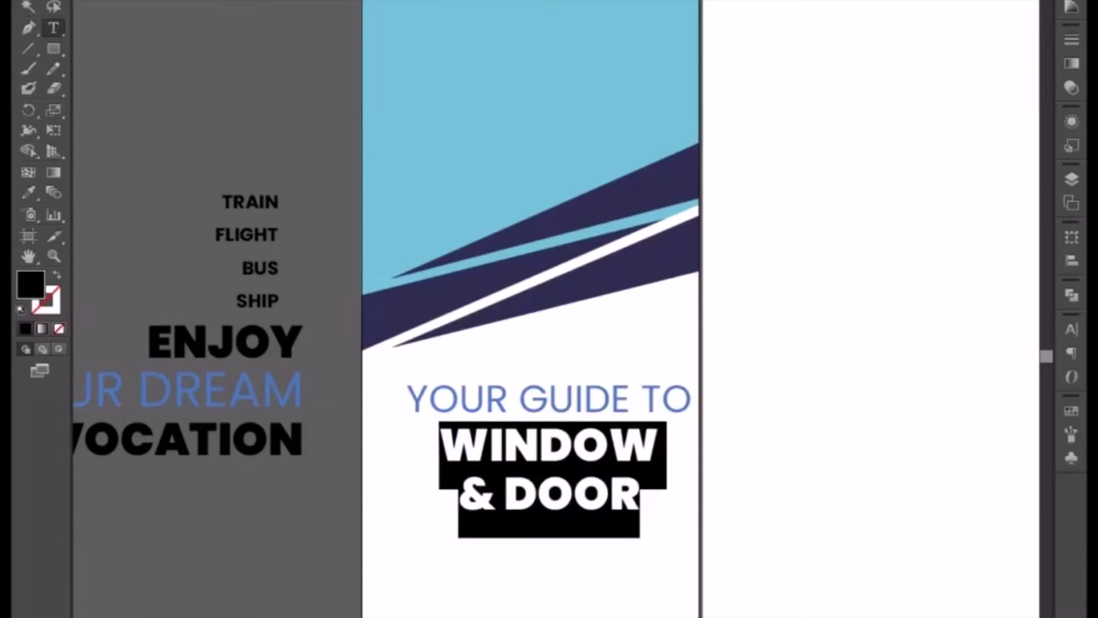
{"action": "key", "text": "ctrl+shift+period"}
{"action": "key", "text": "ctrl+shift+period"}
{"action": "key", "text": "ctrl+shift+period"}
{"action": "key", "text": "ctrl+shift+period"}
{"action": "key", "text": "ctrl+shift+period"}
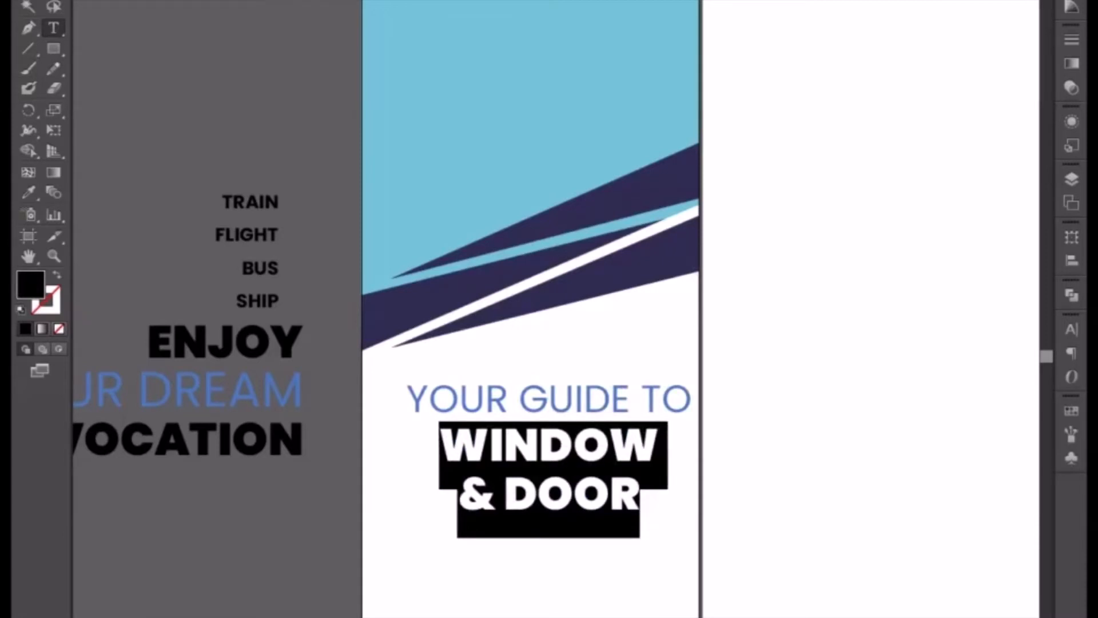
{"action": "key", "text": "ctrl+shift+period"}
{"action": "key", "text": "ctrl+shift+period"}
{"action": "key", "text": "ctrl+shift+period"}
{"action": "key", "text": "ctrl+shift+period"}
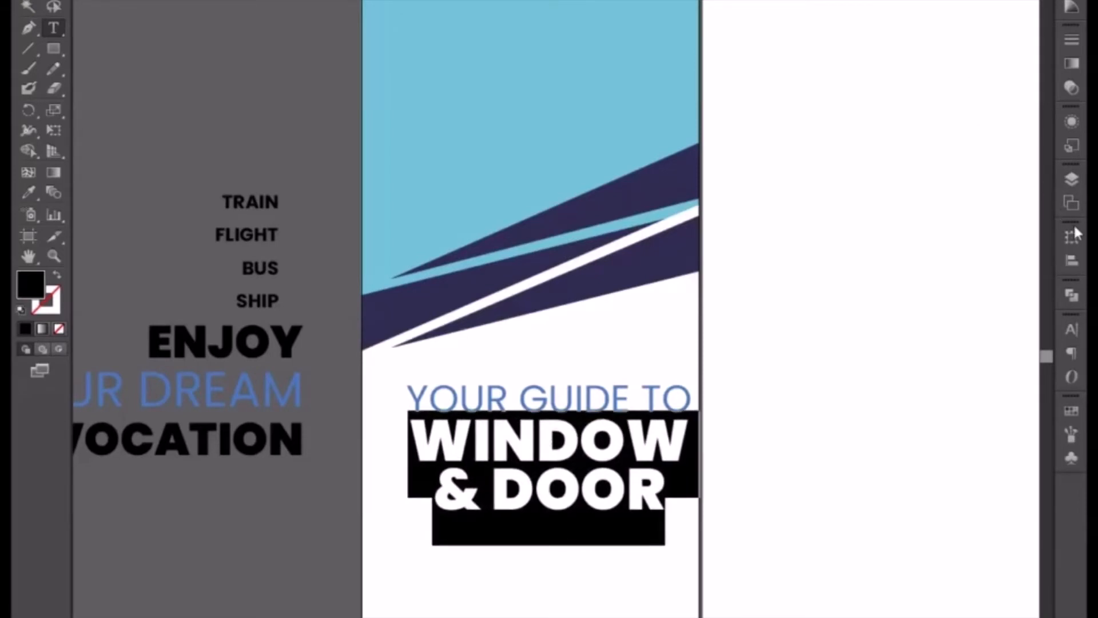
Increase the leading of the "WINDOW & DOOR" lines to 368 pt.
{"action": "left_click", "coordinate": [1072, 330]}
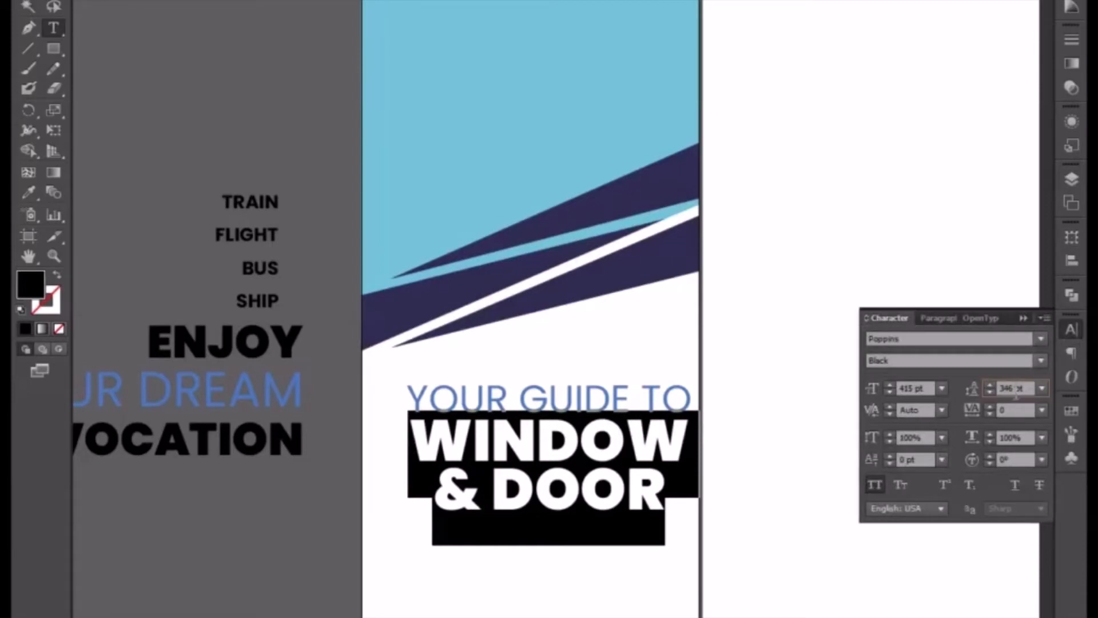
{"action": "key", "text": "Up"}
{"action": "key", "text": "Up"}
{"action": "key", "text": "Up"}
{"action": "key", "text": "Up"}
{"action": "key", "text": "Up"}
{"action": "key", "text": "Up"}
{"action": "key", "text": "Up"}
{"action": "key", "text": "Up"}
{"action": "key", "text": "Up"}
{"action": "key", "text": "Up"}
{"action": "key", "text": "Up"}
{"action": "key", "text": "Up"}
{"action": "key", "text": "Up"}
{"action": "key", "text": "Up"}
{"action": "key", "text": "Up"}
{"action": "key", "text": "Up"}
{"action": "key", "text": "Up"}
{"action": "key", "text": "Up"}
{"action": "key", "text": "Up"}
{"action": "key", "text": "Up"}
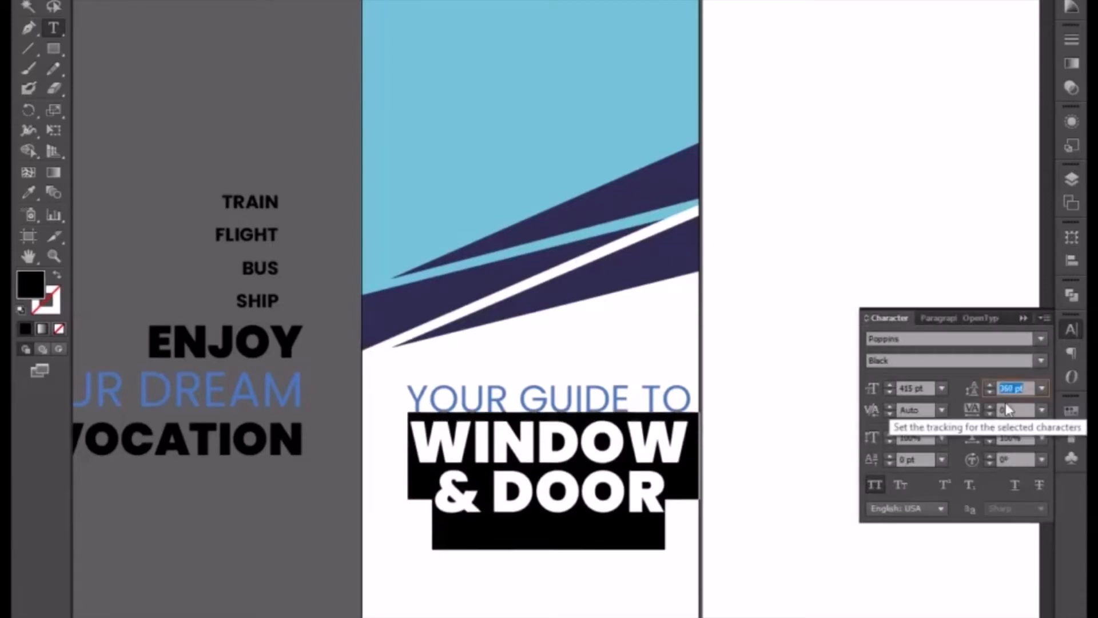
{"action": "key", "text": "Up"}
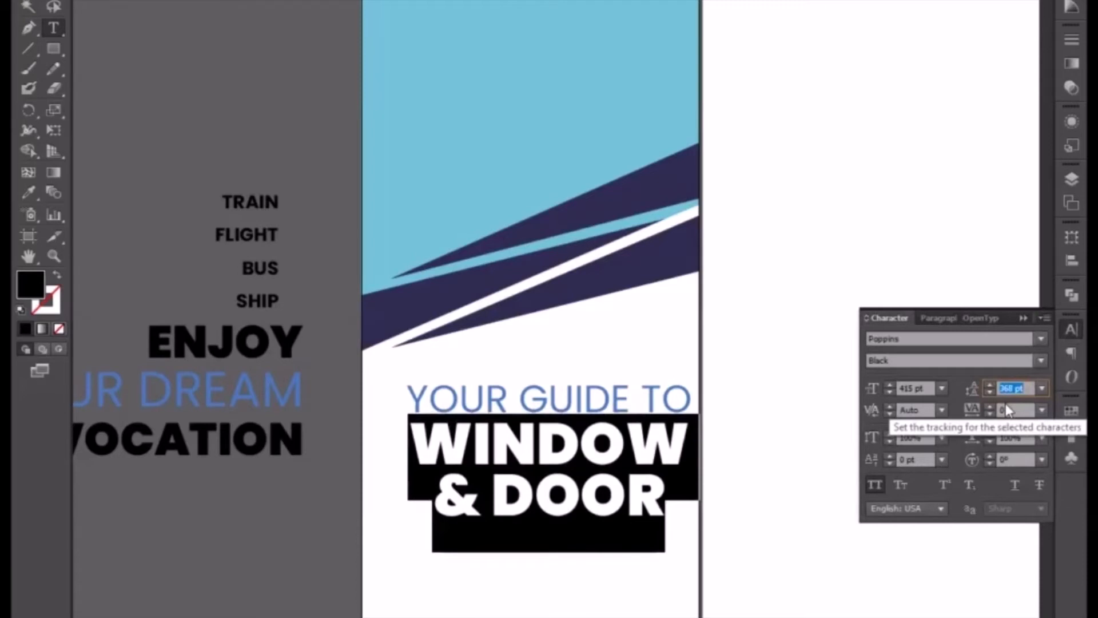
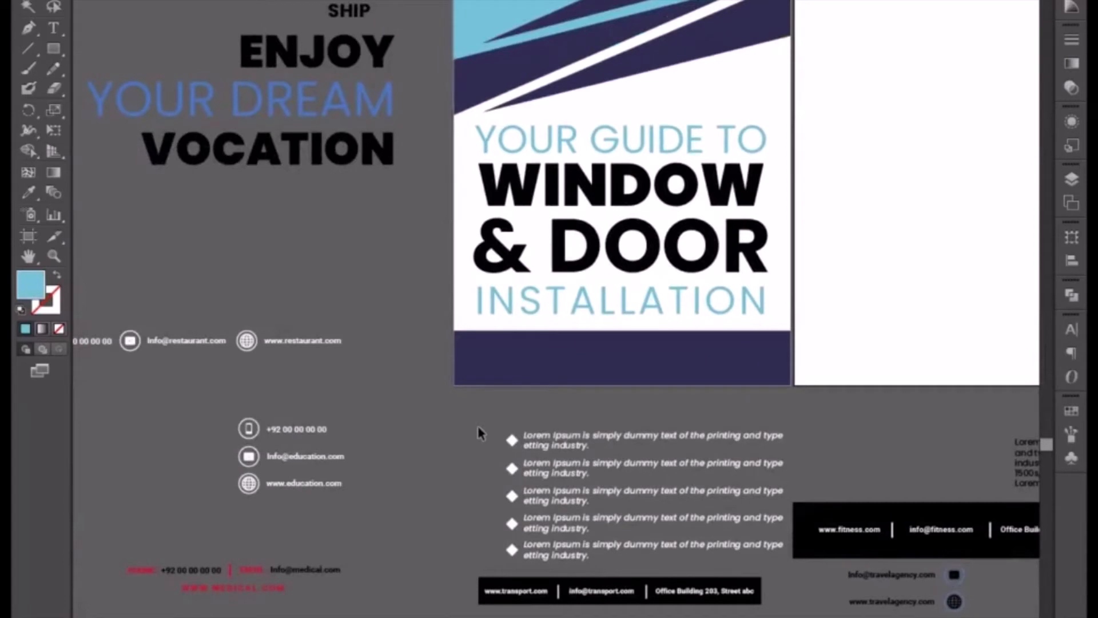
Move the white phone, email and website contact row onto the banner's purple footer and bring it to the front.
{"action": "left_click_drag", "start_coordinate": [253, 387], "coordinate": [300, 366]}
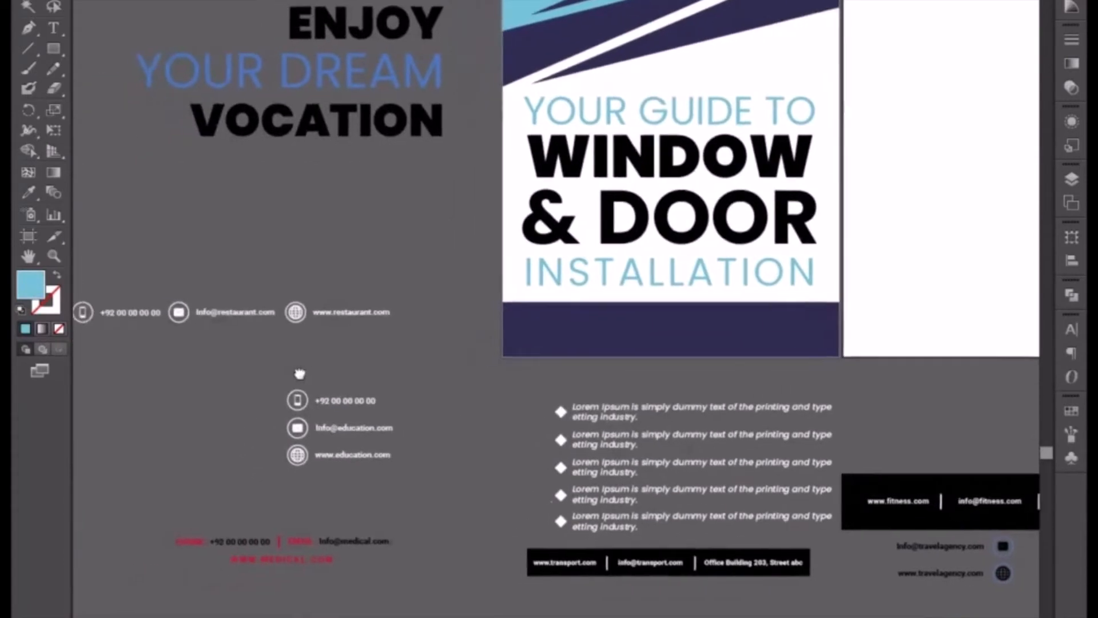
{"action": "left_click", "coordinate": [180, 322]}
{"action": "left_click_drag", "start_coordinate": [179, 322], "coordinate": [616, 339]}
{"action": "right_click", "coordinate": [616, 339]}
{"action": "mouse_move", "coordinate": [653, 484]}
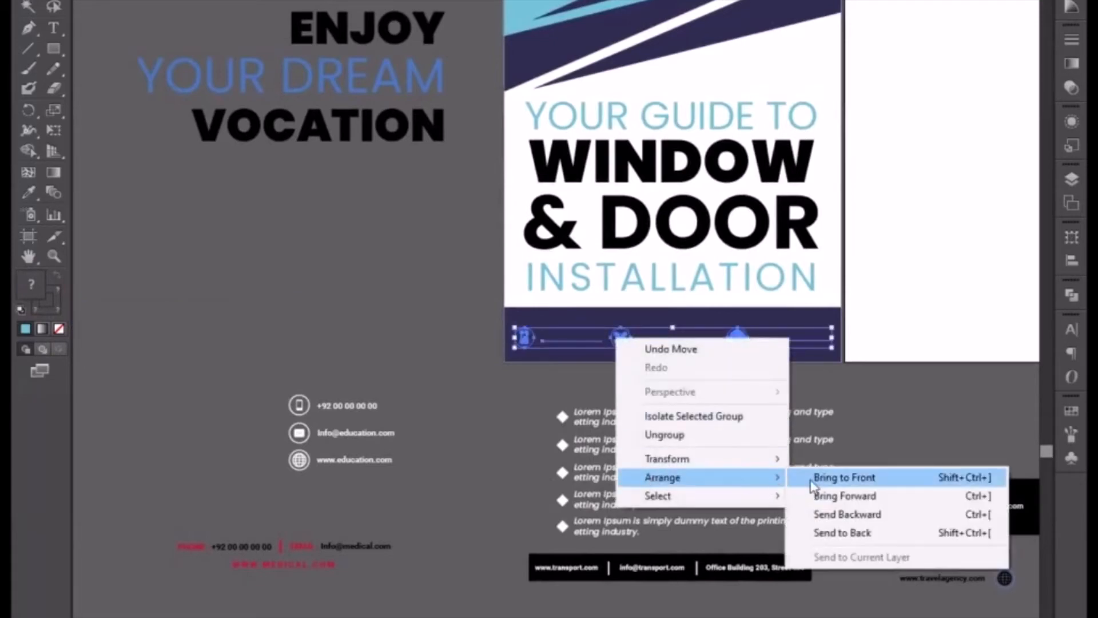
{"action": "left_click", "coordinate": [813, 480]}
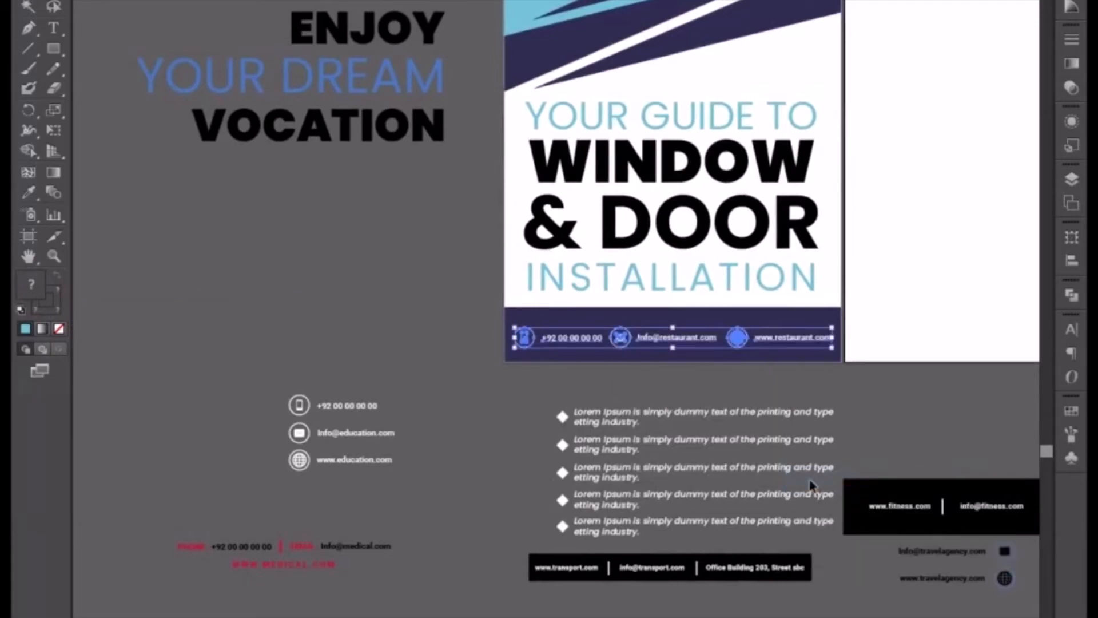
{"action": "left_click", "coordinate": [812, 485]}
Isolate the contact group and shift the phone number and email text slightly closer to their icons.
{"action": "key", "text": "ctrl+equal"}
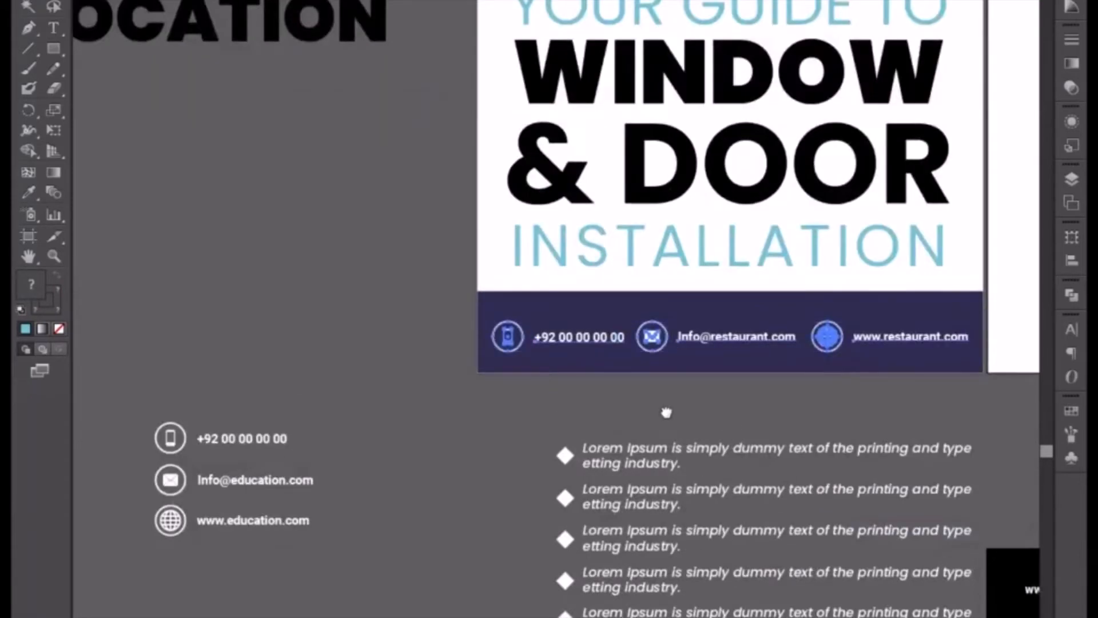
{"action": "left_click_drag", "start_coordinate": [664, 413], "coordinate": [500, 428]}
{"action": "key", "text": "ctrl+equal"}
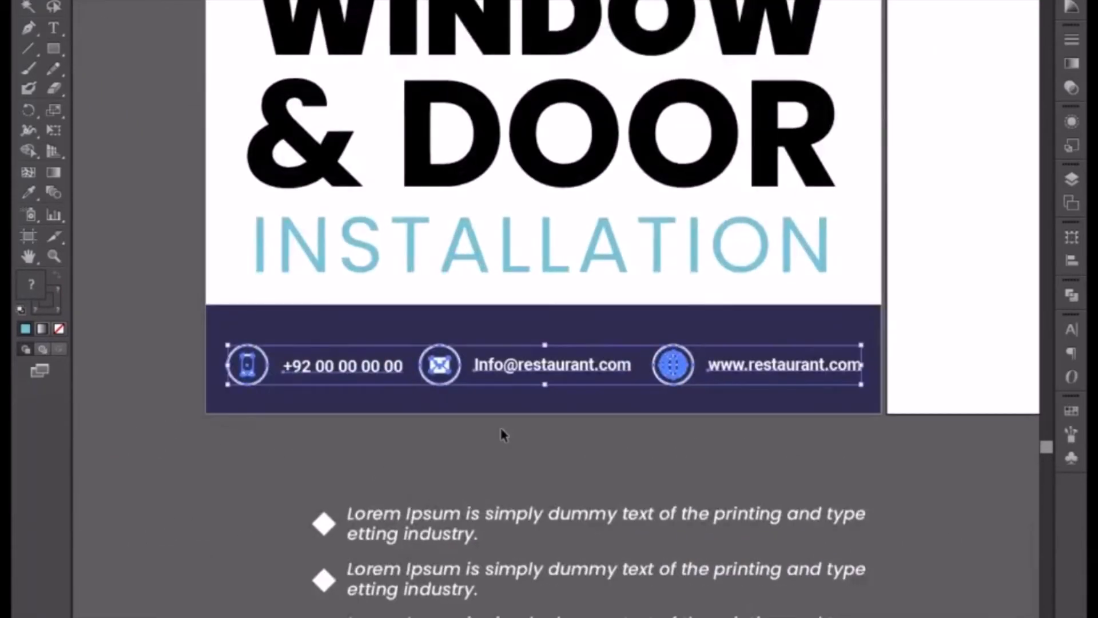
{"action": "left_click", "coordinate": [502, 430]}
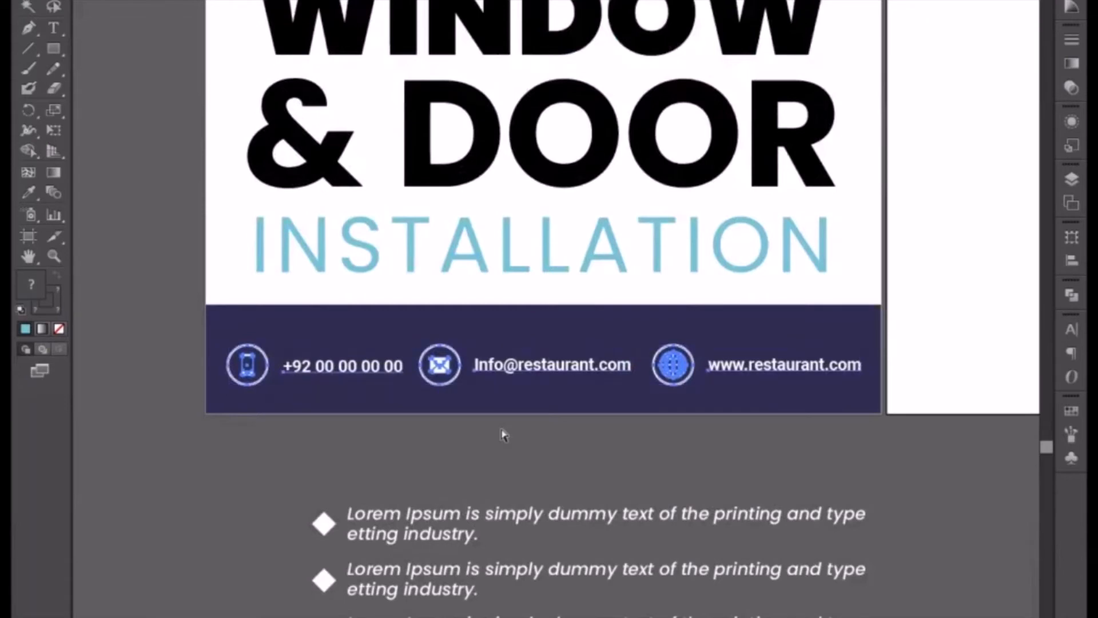
{"action": "key", "text": "ctrl+minus"}
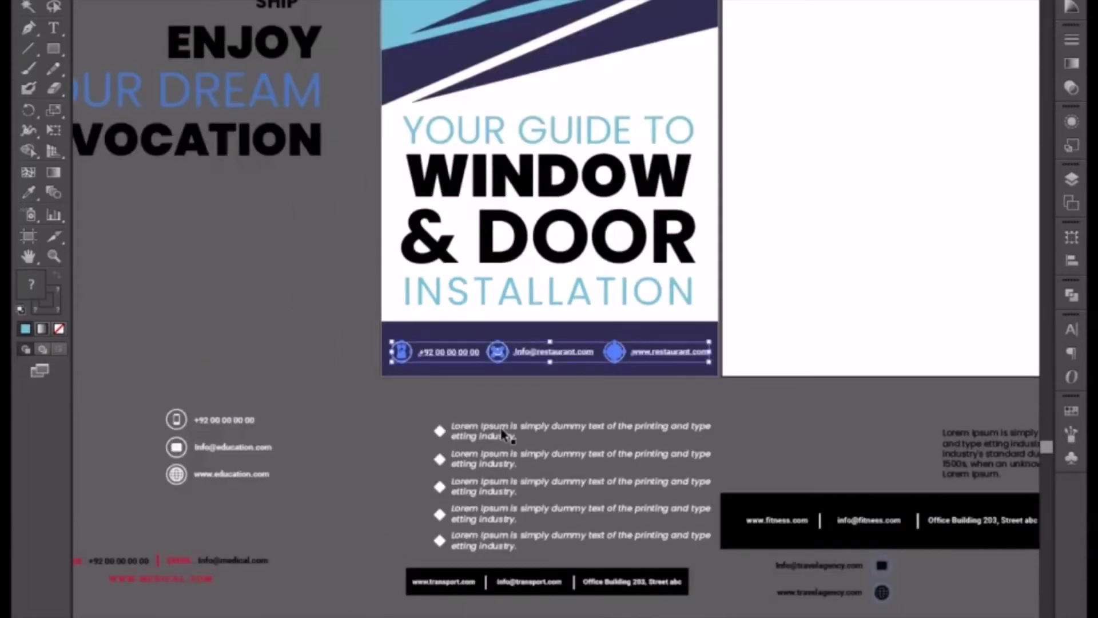
{"action": "key", "text": "ctrl+equal"}
{"action": "key", "text": "ctrl+equal"}
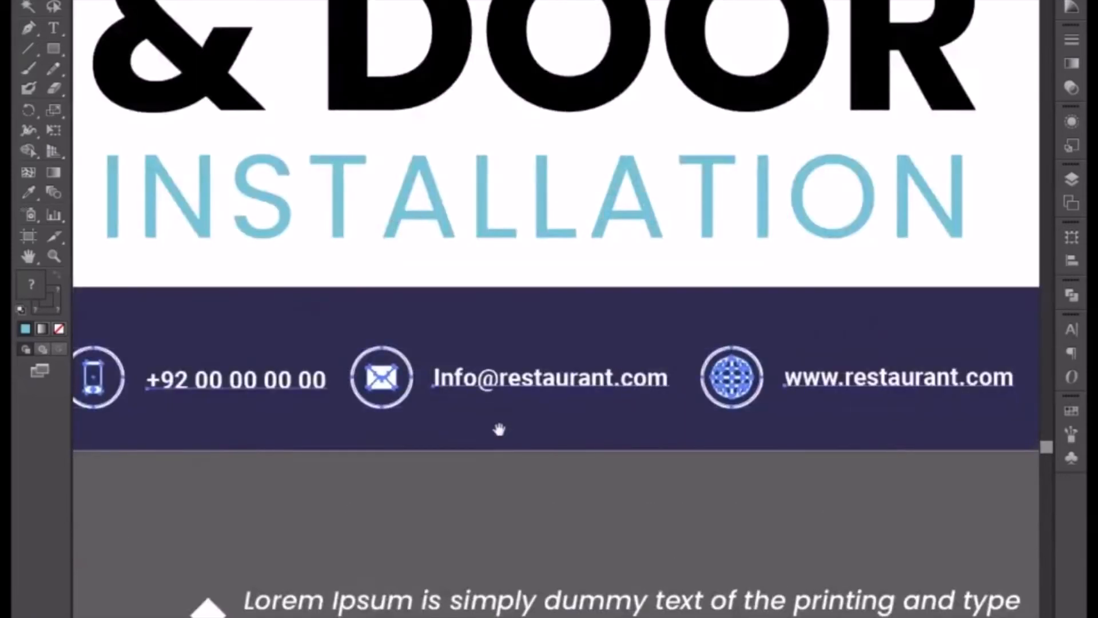
{"action": "left_click_drag", "start_coordinate": [498, 429], "coordinate": [565, 423]}
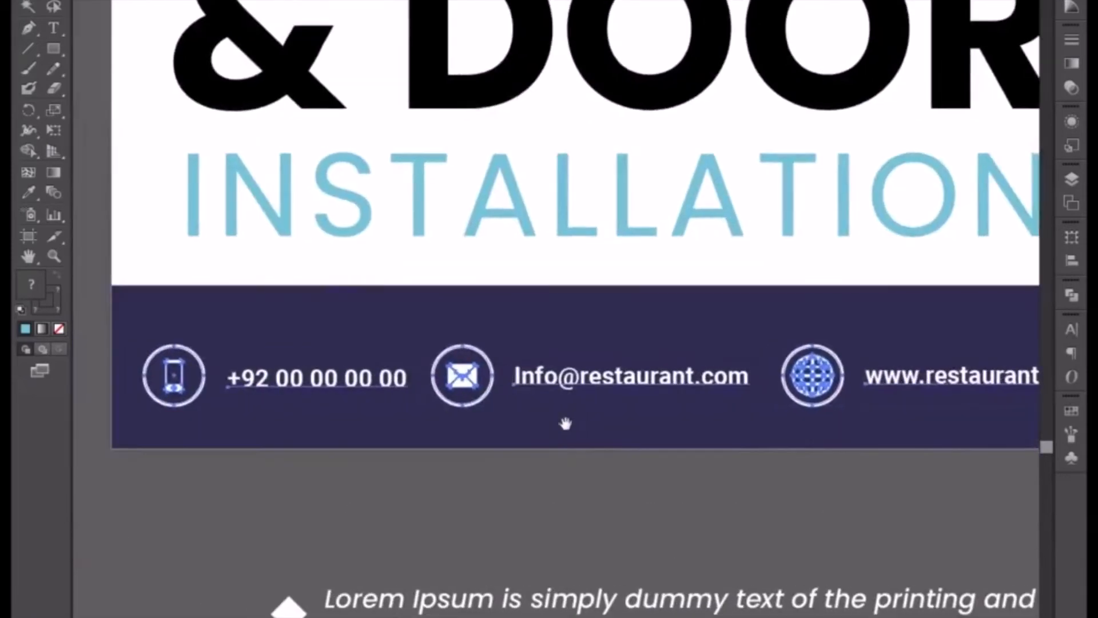
{"action": "double_click", "coordinate": [289, 379]}
{"action": "left_click_drag", "start_coordinate": [312, 389], "coordinate": [304, 385]}
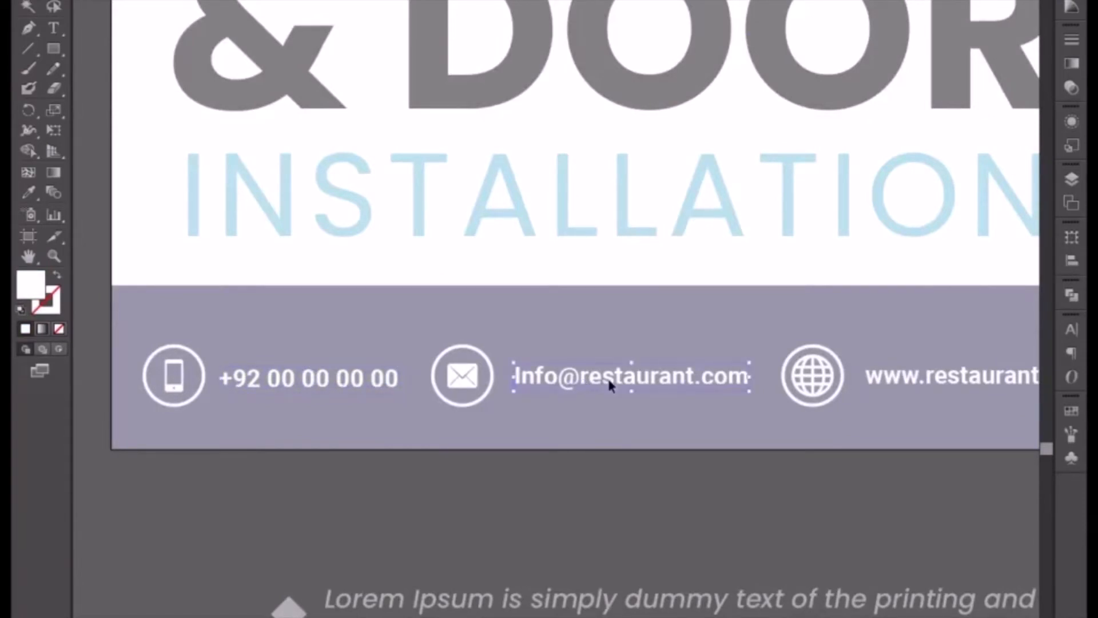
{"action": "key", "text": "Left"}
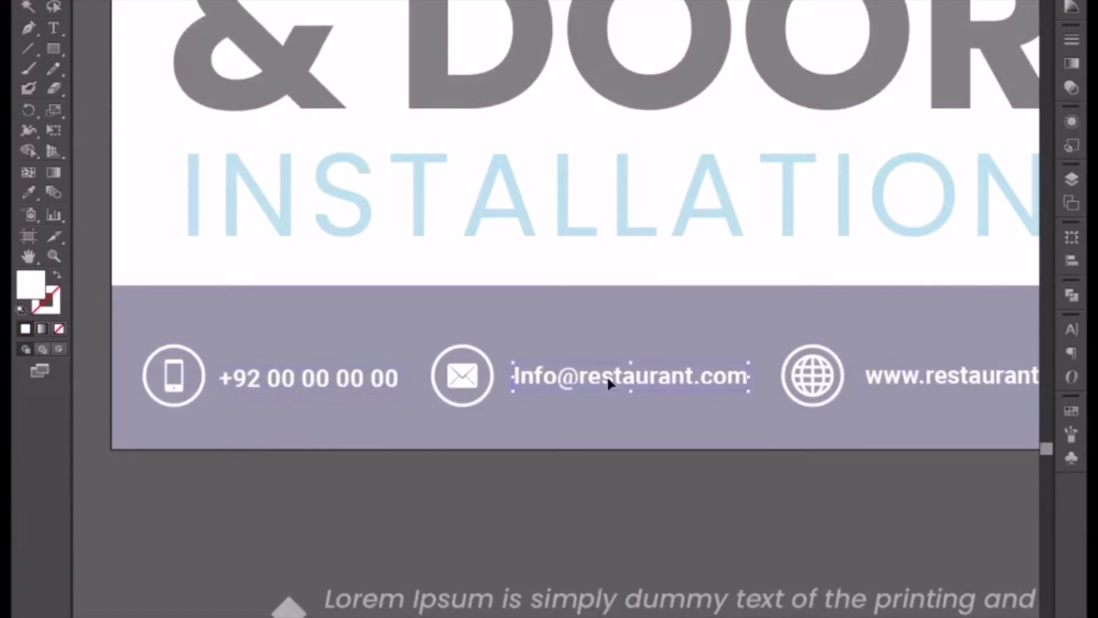
Replace "restaurant" with "housewindow" in the footer's email address text.
{"action": "left_click_drag", "start_coordinate": [715, 411], "coordinate": [626, 400]}
{"action": "double_click", "coordinate": [536, 376]}
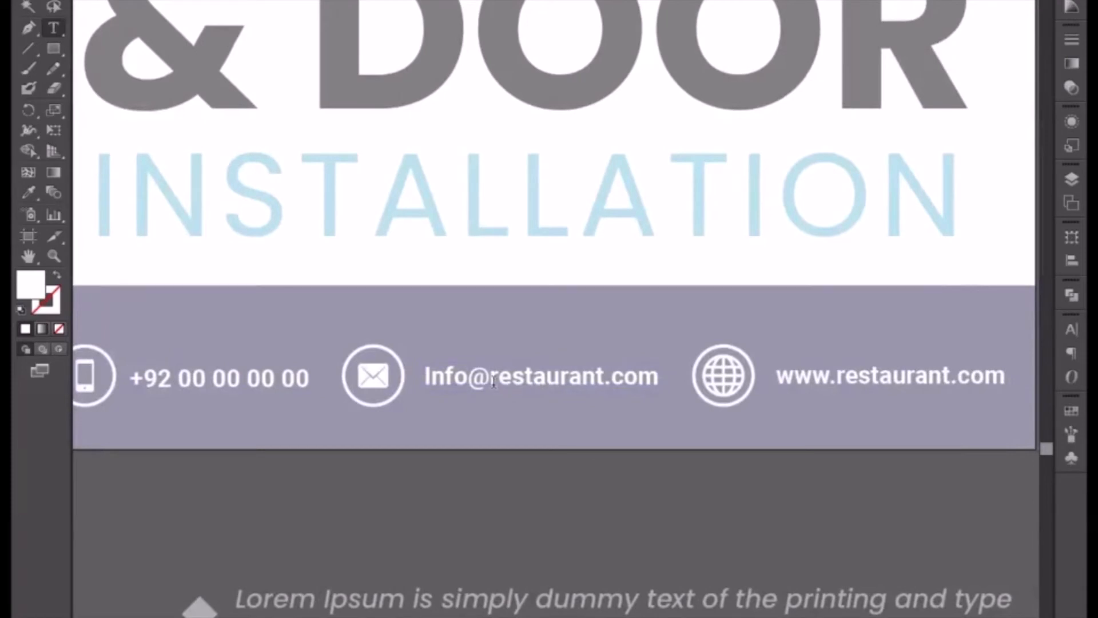
{"action": "left_click_drag", "start_coordinate": [493, 382], "coordinate": [603, 371]}
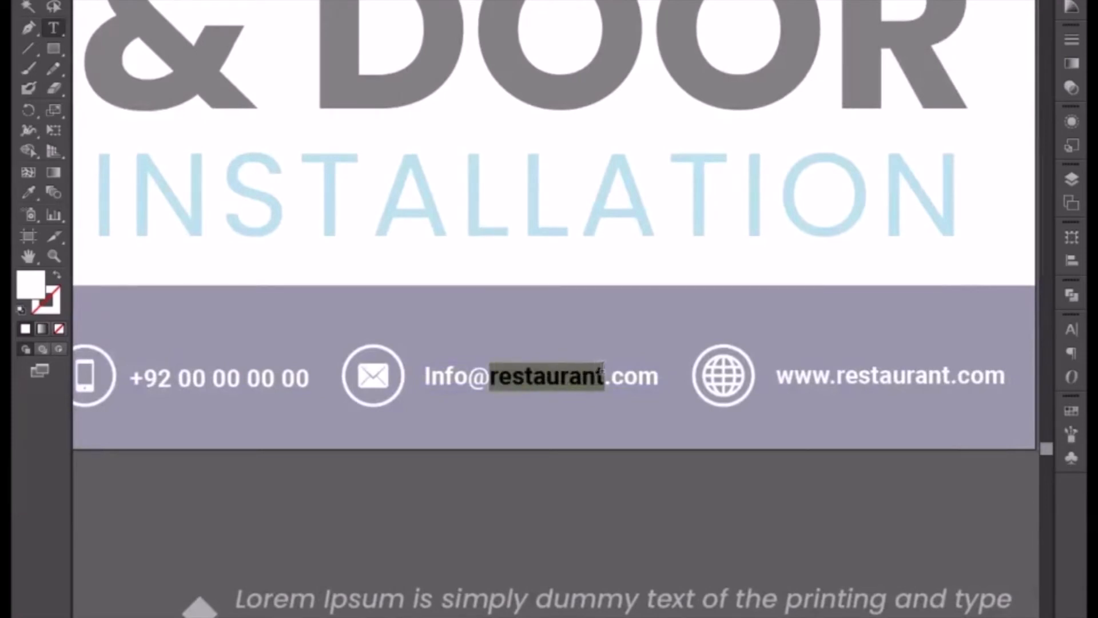
{"action": "type", "text": "house w"}
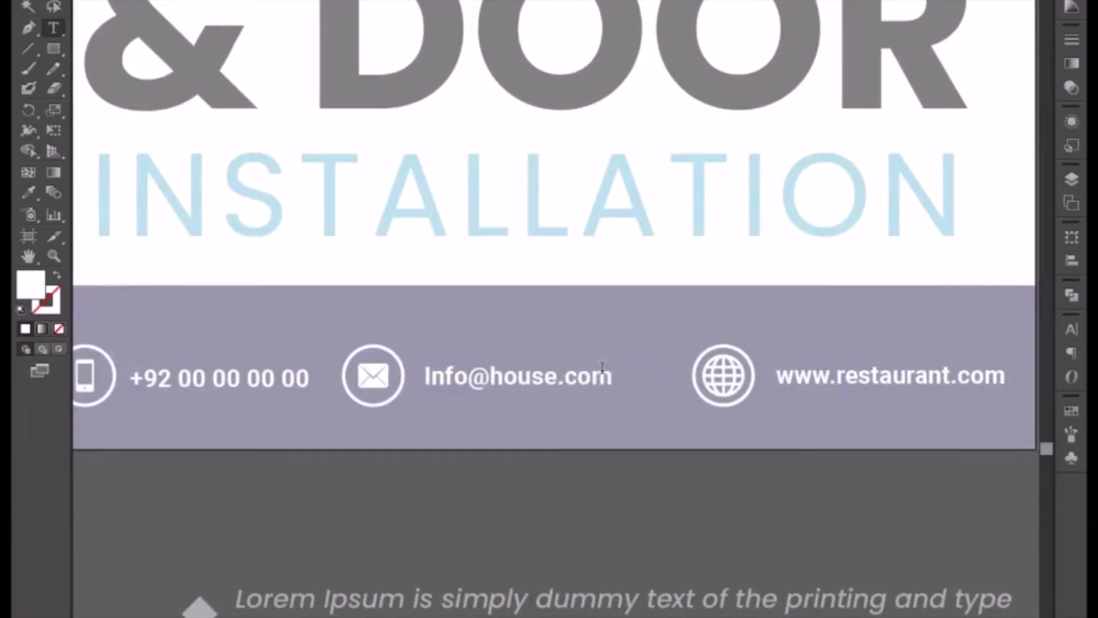
{"action": "key", "text": "BackSpace"}
{"action": "key", "text": "BackSpace"}
{"action": "type", "text": "wu"}
{"action": "key", "text": "BackSpace"}
{"action": "type", "text": "indo"}
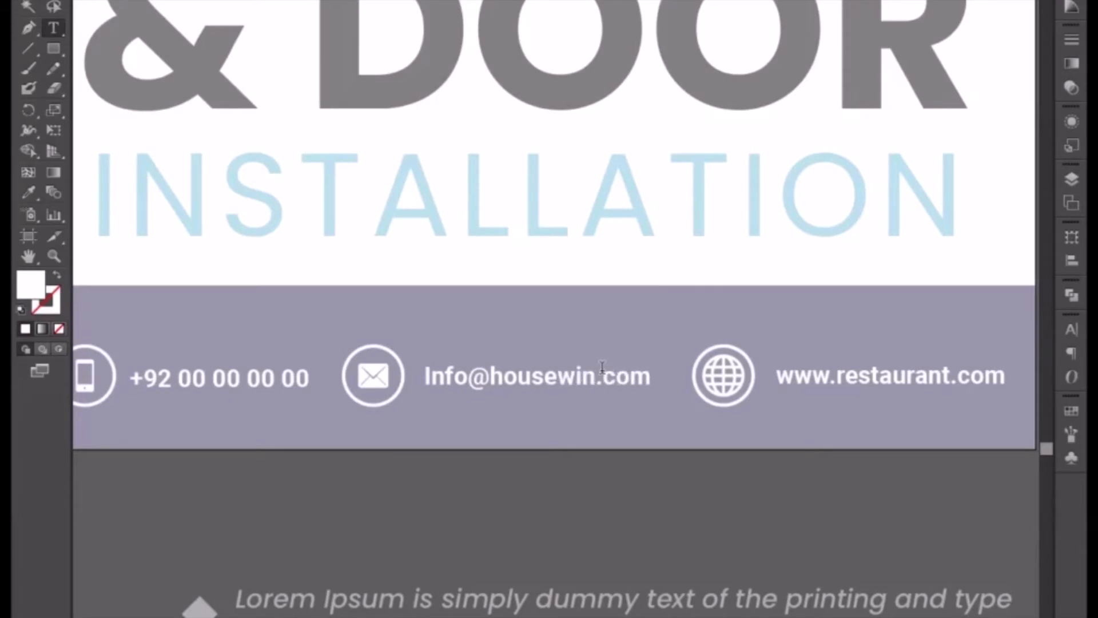
{"action": "type", "text": "w"}
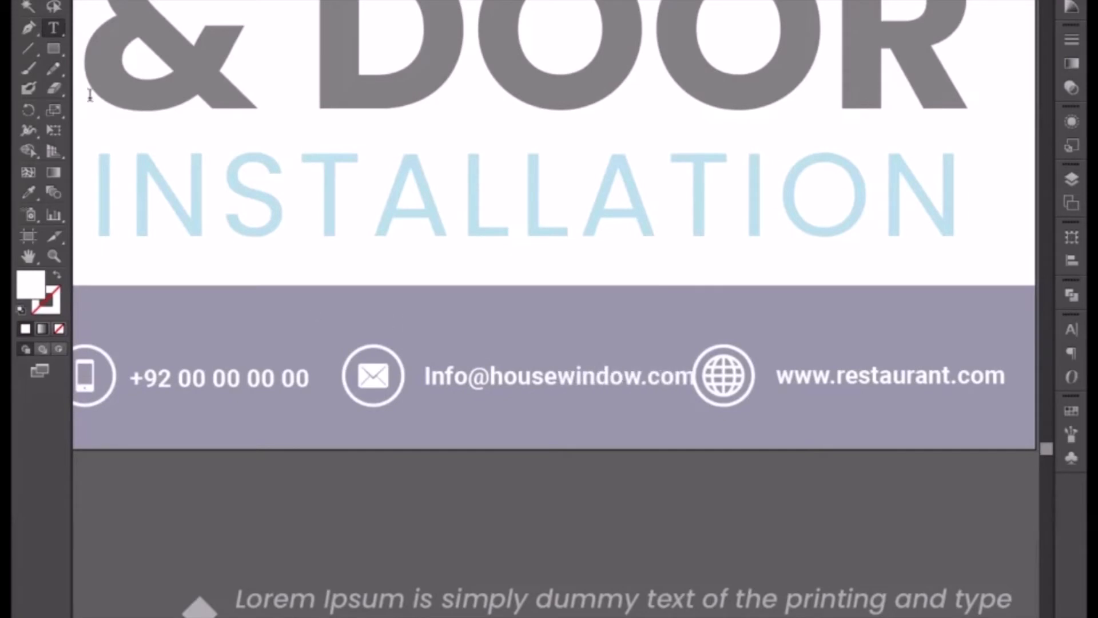
{"action": "key", "text": "Escape"}
{"action": "scroll", "coordinate": [629, 366], "scroll_direction": "right", "scroll_amount": 3}
{"action": "key", "text": "t"}
{"action": "left_click_drag", "start_coordinate": [342, 372], "coordinate": [489, 373]}
{"action": "key", "text": "ctrl+c"}
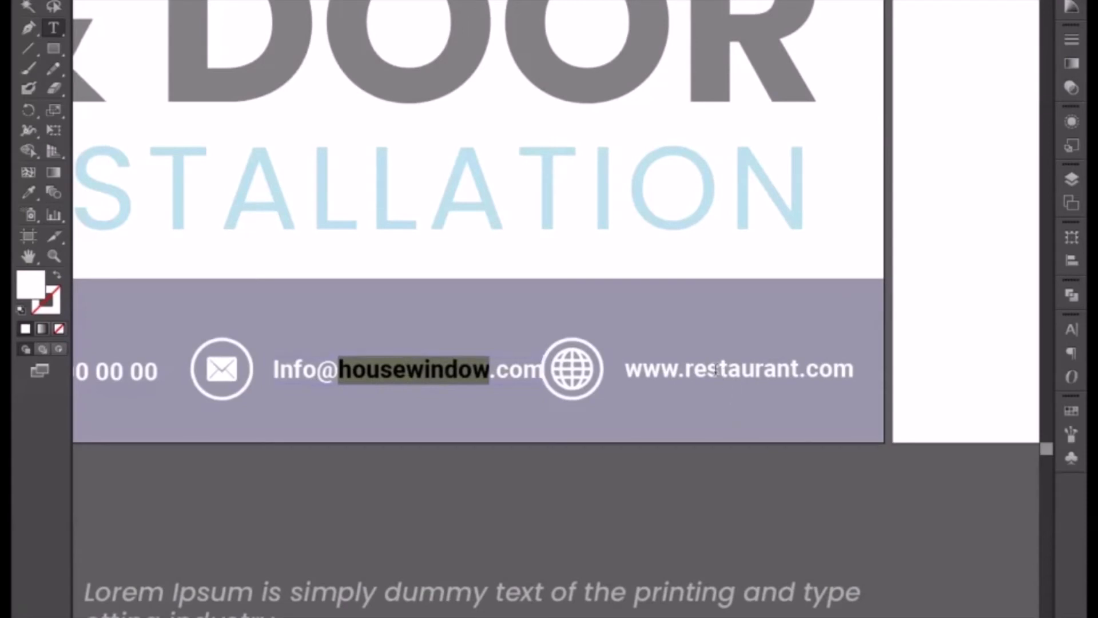
{"action": "left_click", "coordinate": [684, 369]}
{"action": "left_click_drag", "start_coordinate": [686, 369], "coordinate": [798, 369]}
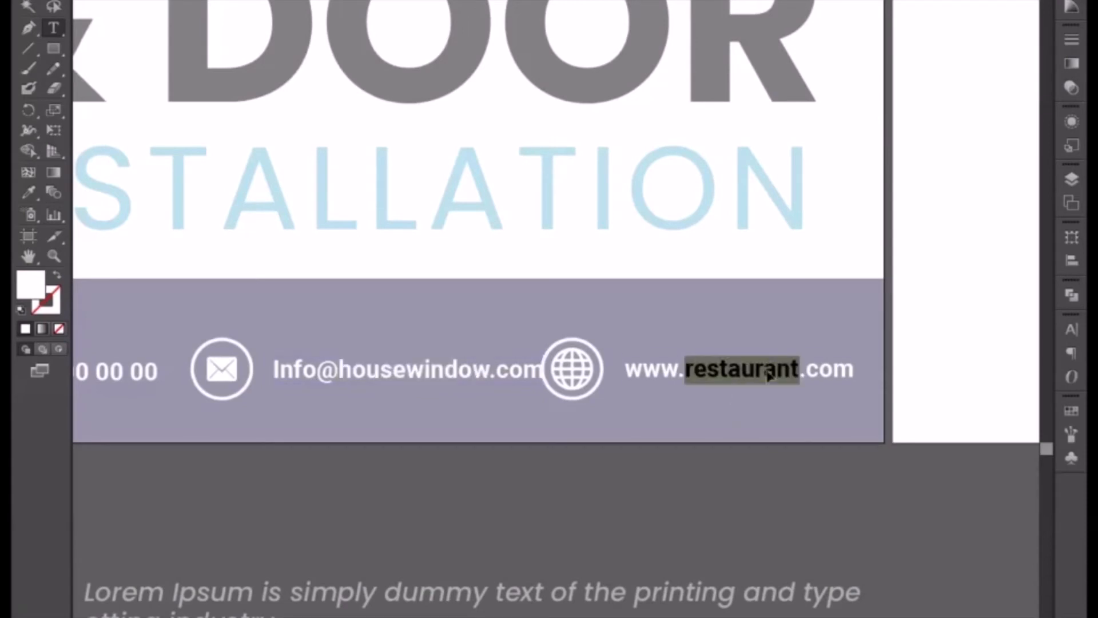
{"action": "key", "text": "ctrl+v"}
{"action": "left_click", "coordinate": [27, 0]}
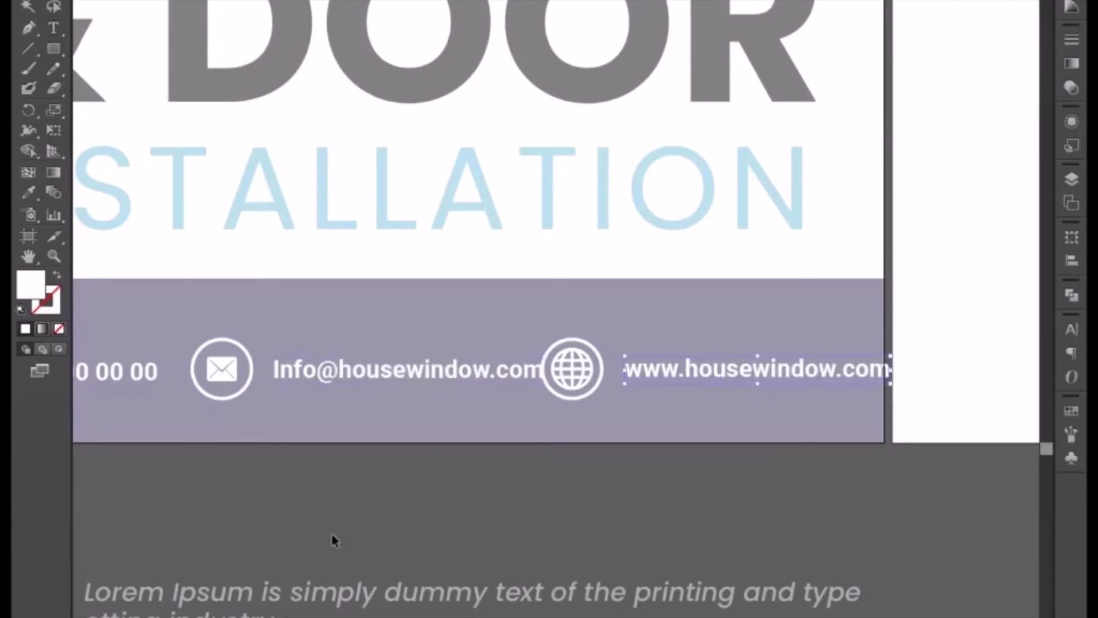
{"action": "double_click", "coordinate": [322, 501]}
Scale the whole contact row down proportionally from both ends so it fits inside the purple footer.
{"action": "scroll", "coordinate": [534, 351], "scroll_direction": "left", "scroll_amount": 5}
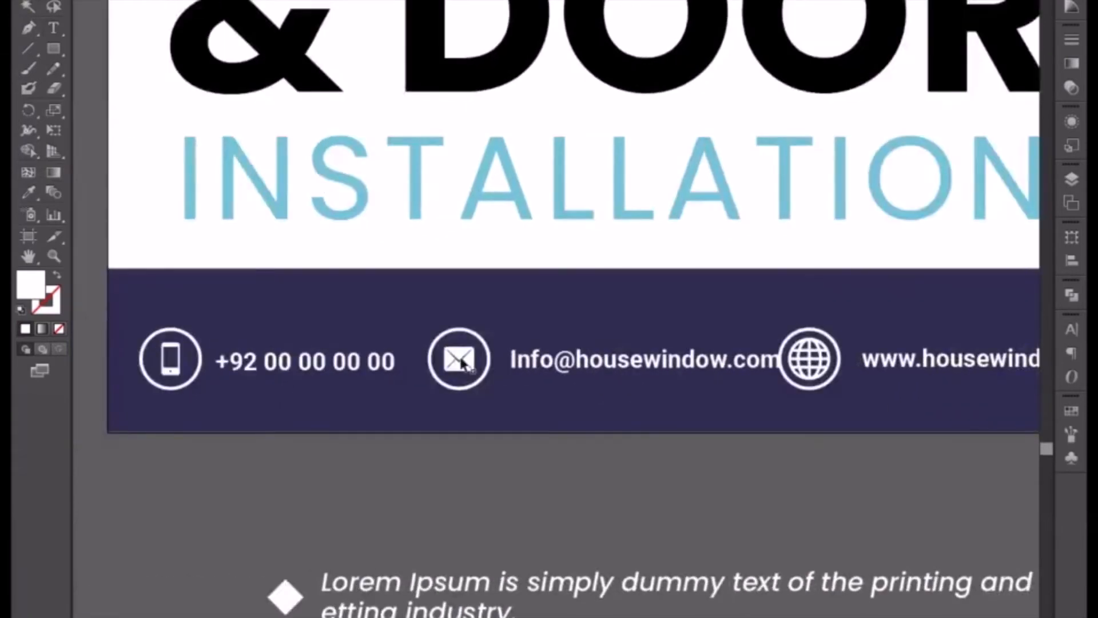
{"action": "left_click", "coordinate": [463, 361]}
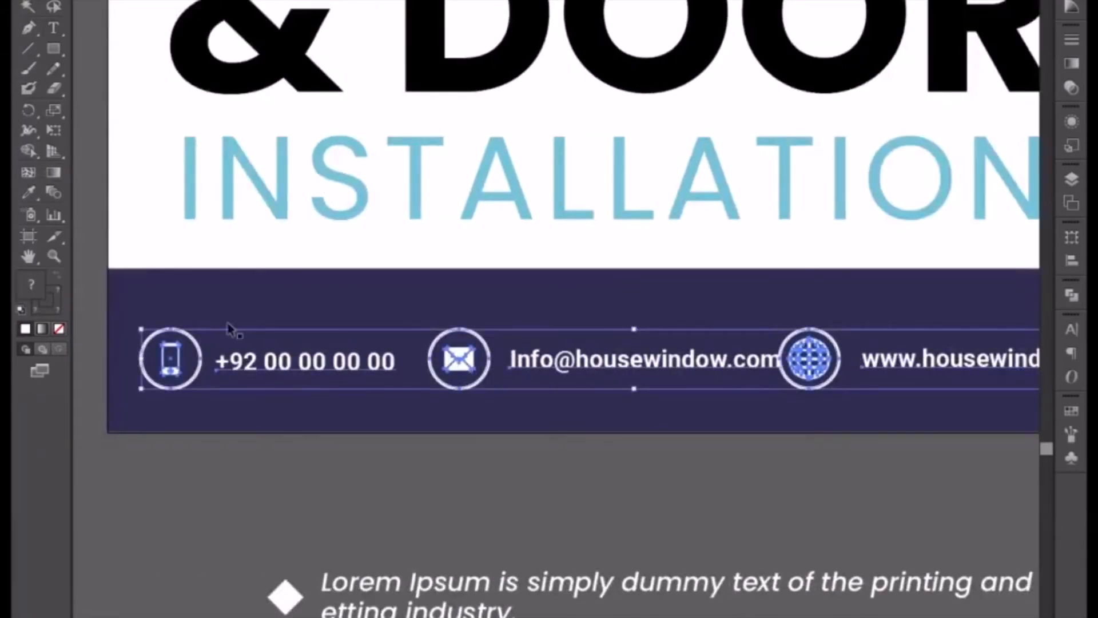
{"action": "left_click_drag", "start_coordinate": [141, 330], "coordinate": [172, 338]}
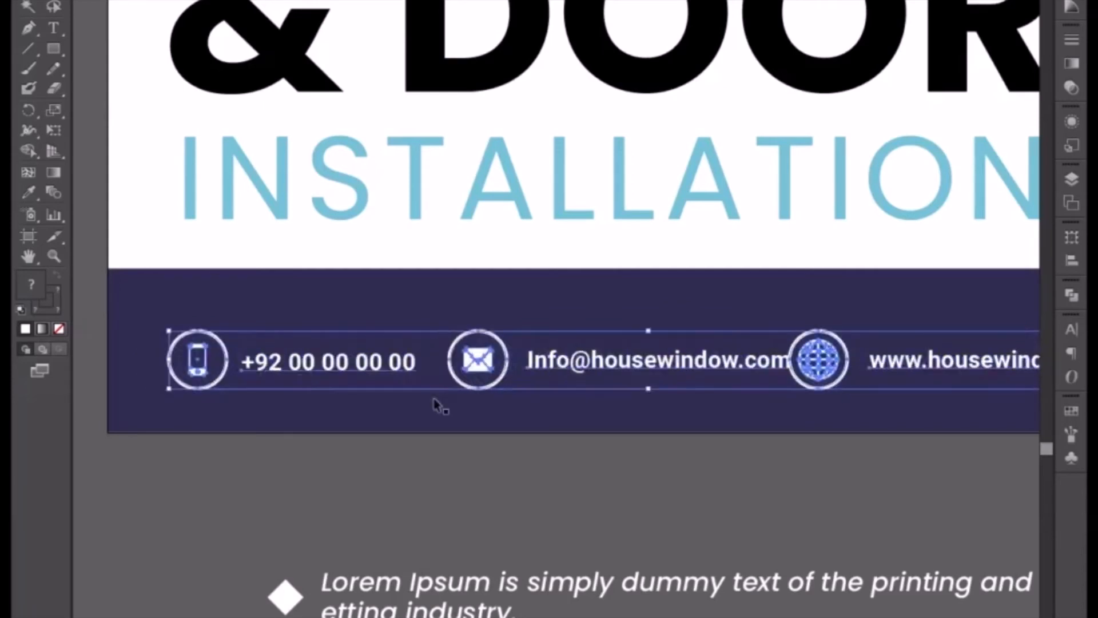
{"action": "scroll", "coordinate": [571, 392], "scroll_direction": "right", "scroll_amount": 5}
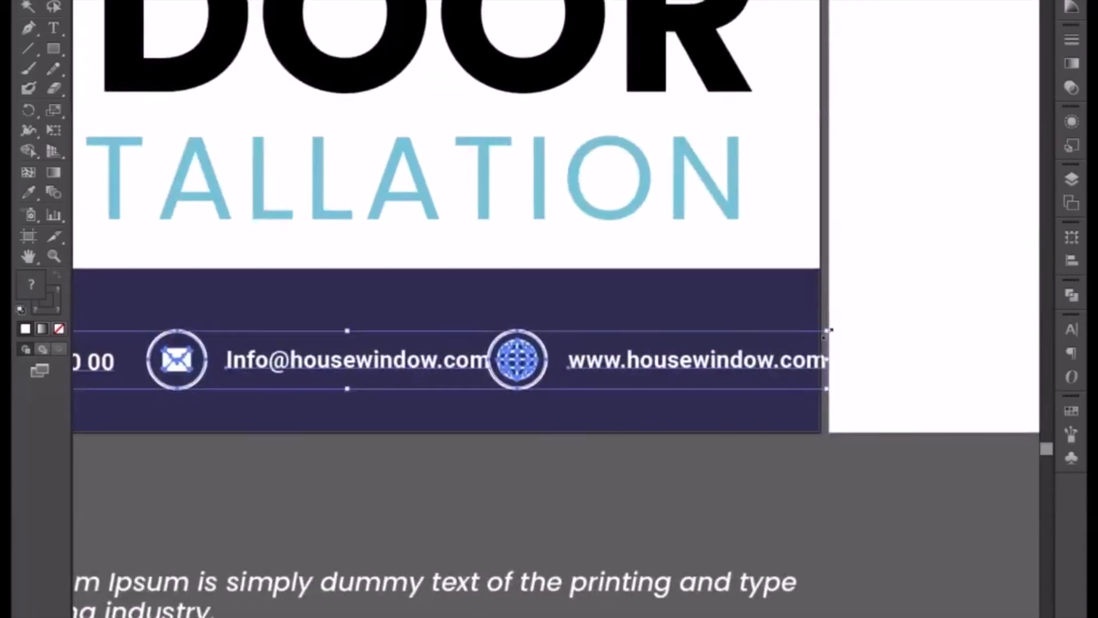
{"action": "left_click_drag", "start_coordinate": [825, 334], "coordinate": [815, 335]}
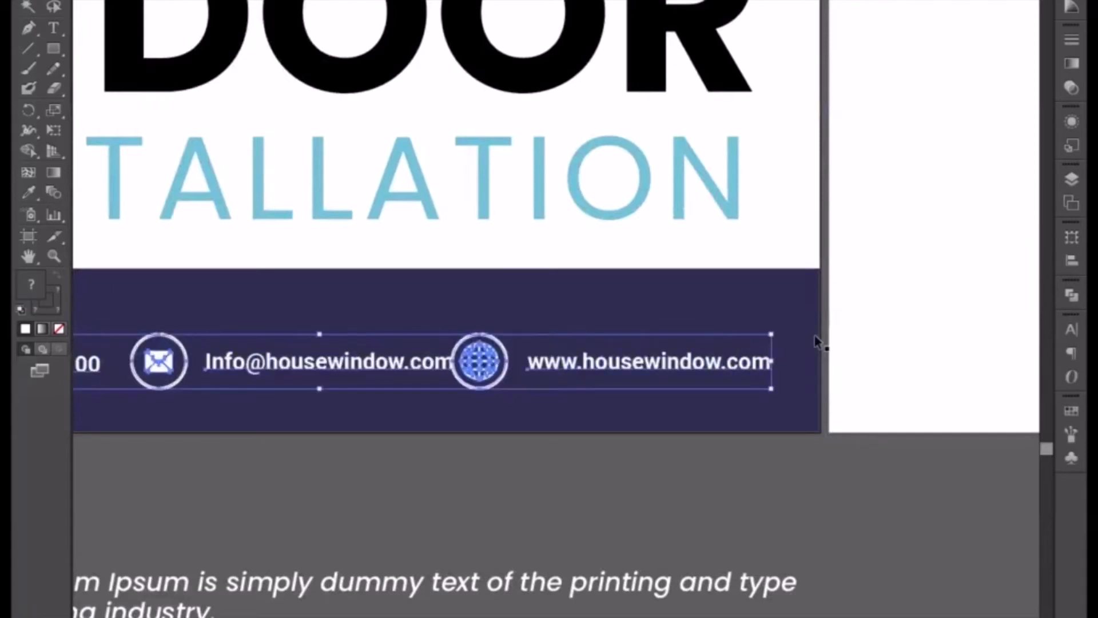
{"action": "left_click", "coordinate": [565, 460]}
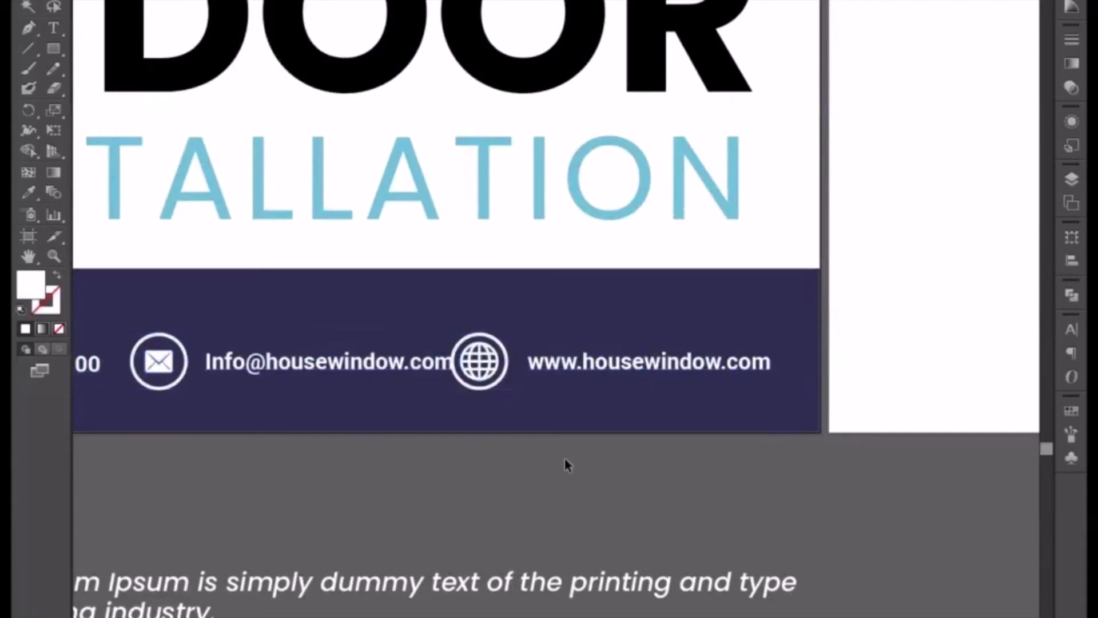
Isolate the contact group and move the globe icon with its website address right, clear of the email text.
{"action": "double_click", "coordinate": [485, 389]}
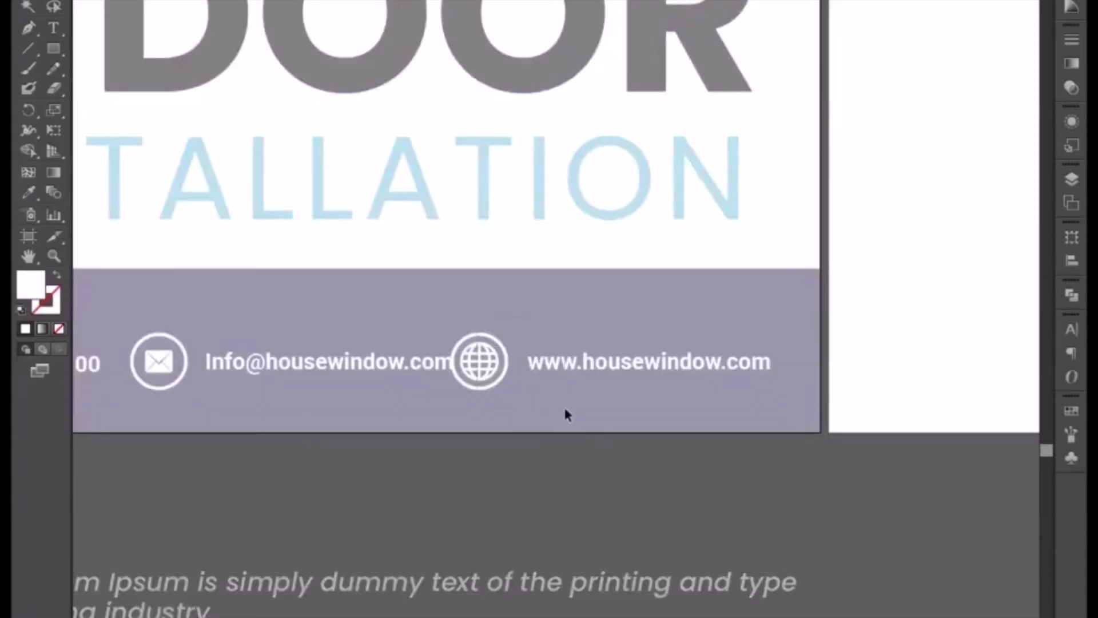
{"action": "key", "text": "ctrl+a"}
{"action": "key", "text": "Right"}
{"action": "key", "text": "Right"}
{"action": "key", "text": "Right"}
{"action": "key", "text": "Right"}
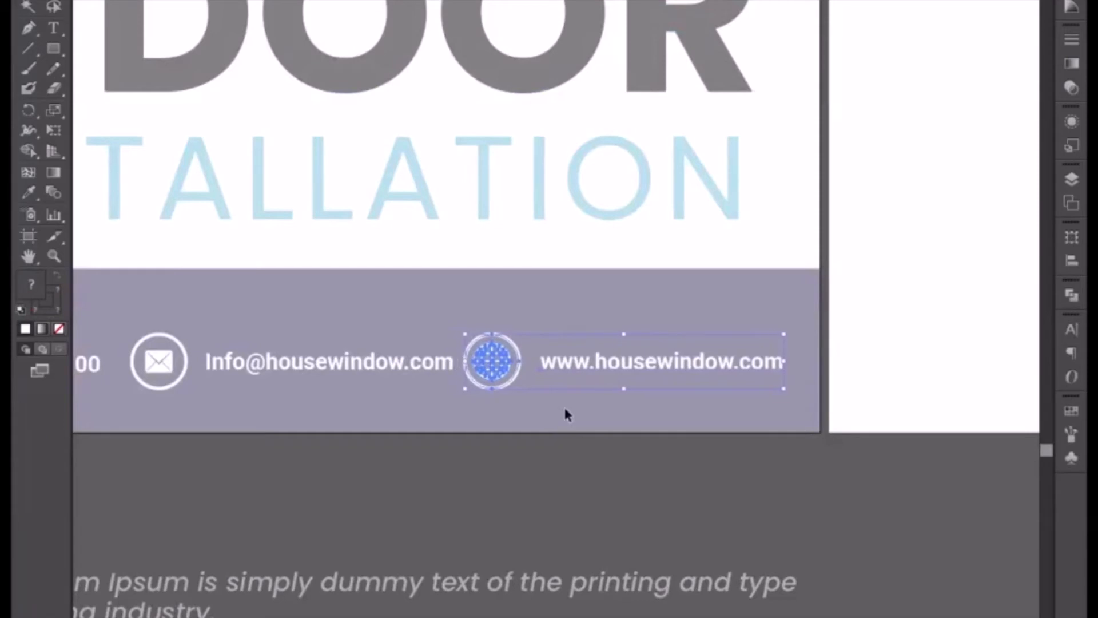
{"action": "key", "text": "Right"}
{"action": "key", "text": "Right"}
{"action": "key", "text": "Right"}
Nudge the email icon and text left and the website item slightly left to even the row's spacing, leaving isolation.
{"action": "key", "text": "space"}
{"action": "left_click_drag", "start_coordinate": [411, 484], "coordinate": [592, 444]}
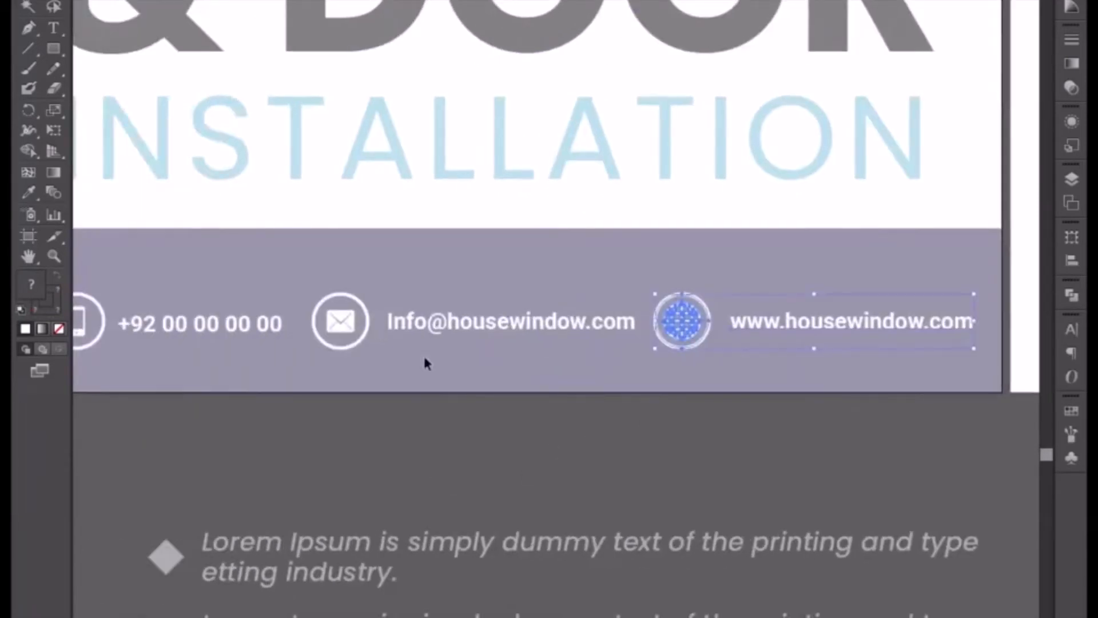
{"action": "left_click_drag", "start_coordinate": [297, 280], "coordinate": [432, 364]}
{"action": "key", "text": "Left"}
{"action": "key", "text": "Left"}
{"action": "key", "text": "Left"}
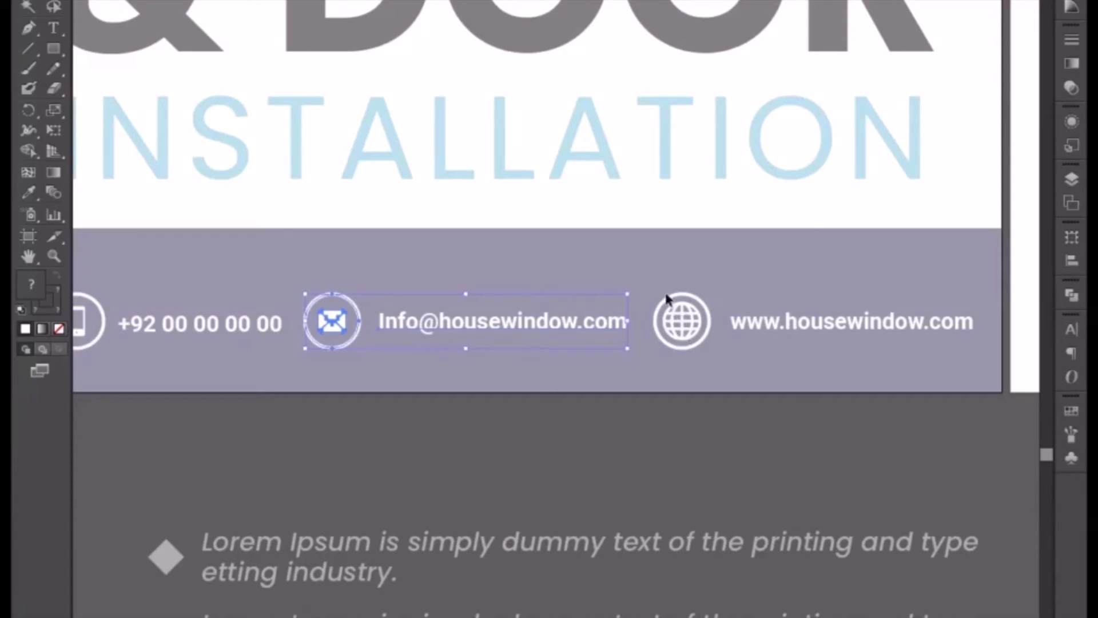
{"action": "left_click_drag", "start_coordinate": [665, 294], "coordinate": [758, 364]}
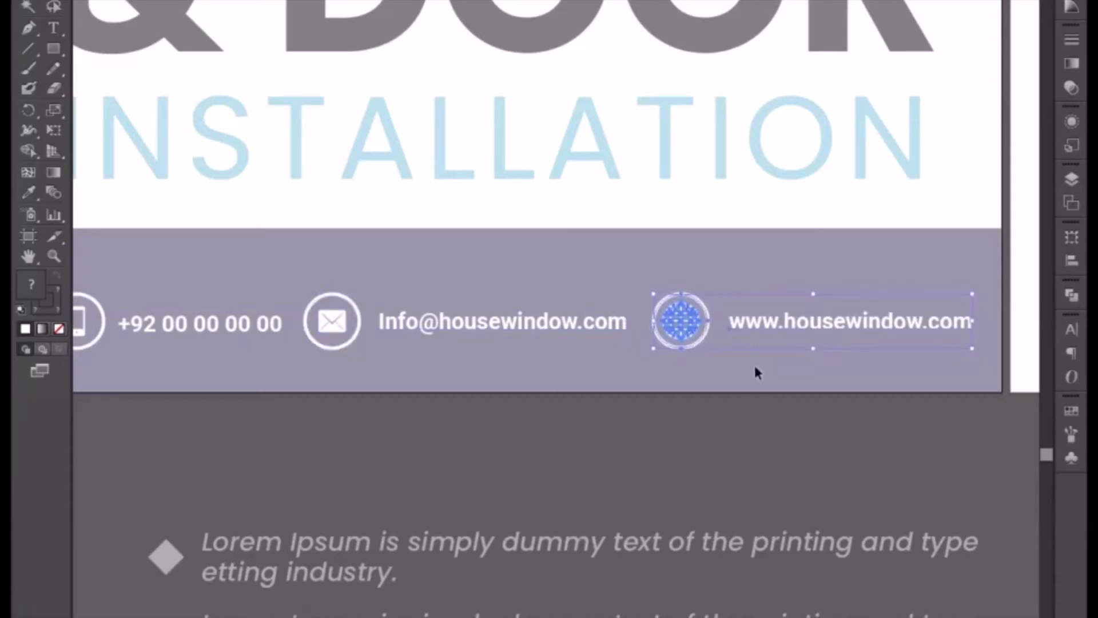
{"action": "left_click", "coordinate": [409, 444]}
{"action": "left_click_drag", "start_coordinate": [353, 419], "coordinate": [457, 396]}
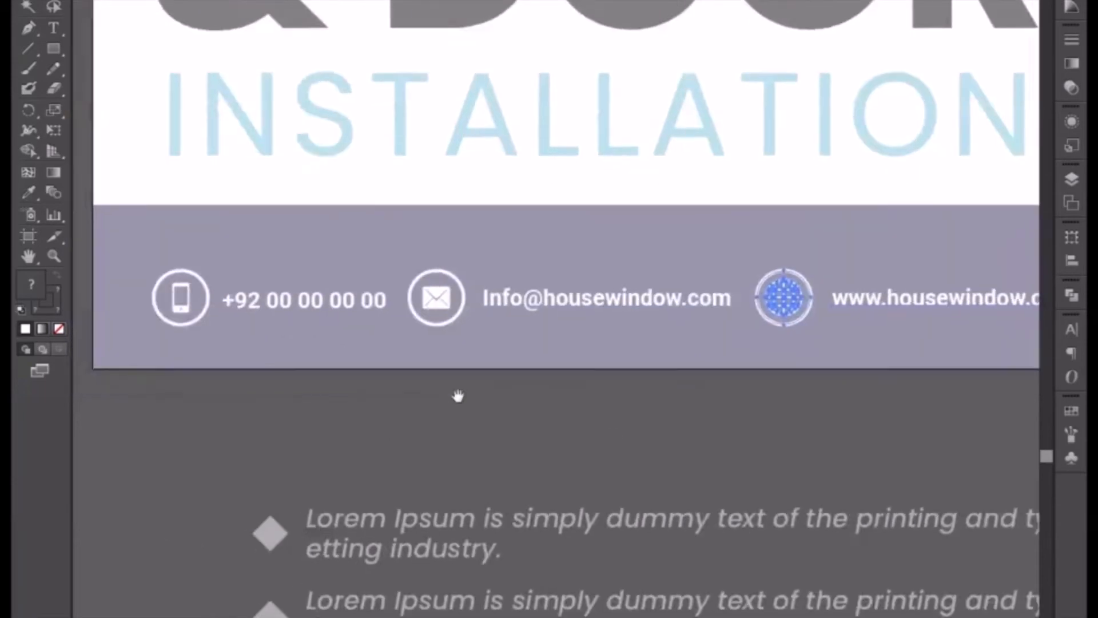
{"action": "double_click", "coordinate": [441, 453]}
Nudge the whole contact row left to center it in the purple footer, and deselect it.
{"action": "key", "text": "ctrl+minus"}
{"action": "key", "text": "ctrl+minus"}
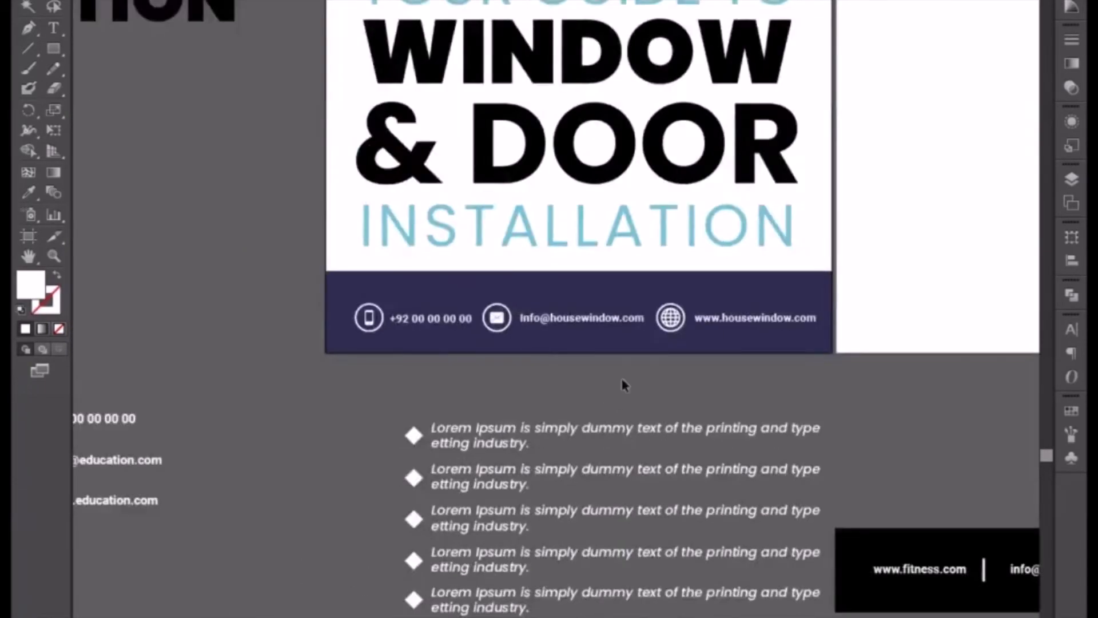
{"action": "left_click", "coordinate": [687, 322]}
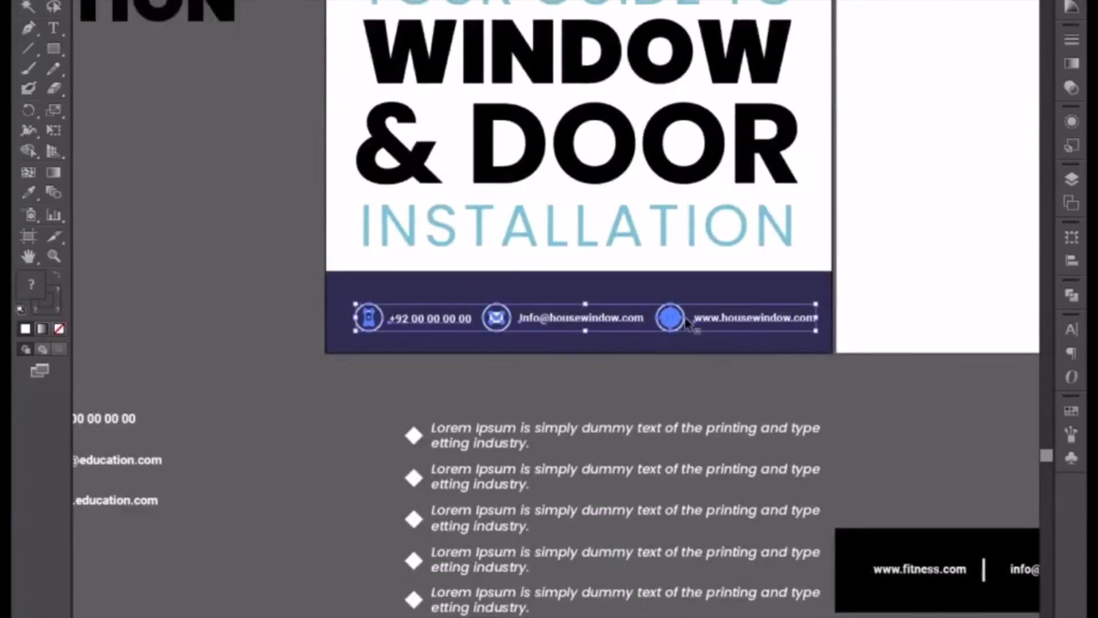
{"action": "key", "text": "Left"}
{"action": "key", "text": "Left"}
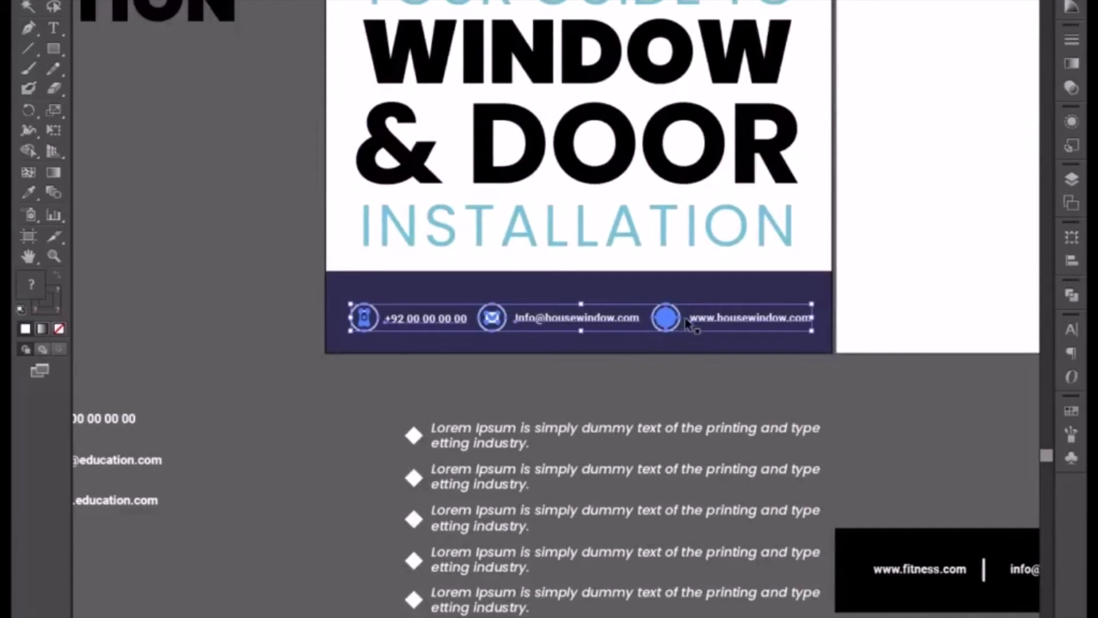
{"action": "left_click", "coordinate": [641, 395]}
{"action": "scroll", "coordinate": [582, 452], "scroll_direction": "up", "scroll_amount": 1}
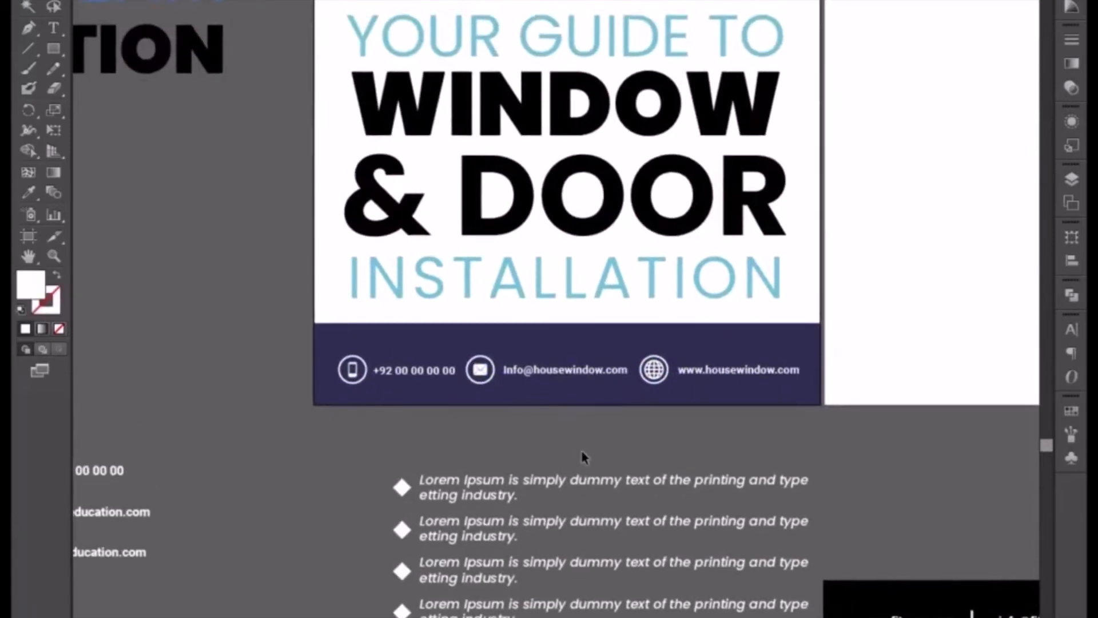
Paste the house photo onto the banner and scale it up proportionally, positioning it across the light-blue area beyond both side edges.
{"action": "scroll", "coordinate": [582, 451], "scroll_direction": "up", "scroll_amount": 3}
{"action": "key", "text": "ctrl+minus"}
{"action": "scroll", "coordinate": [584, 449], "scroll_direction": "up", "scroll_amount": 5}
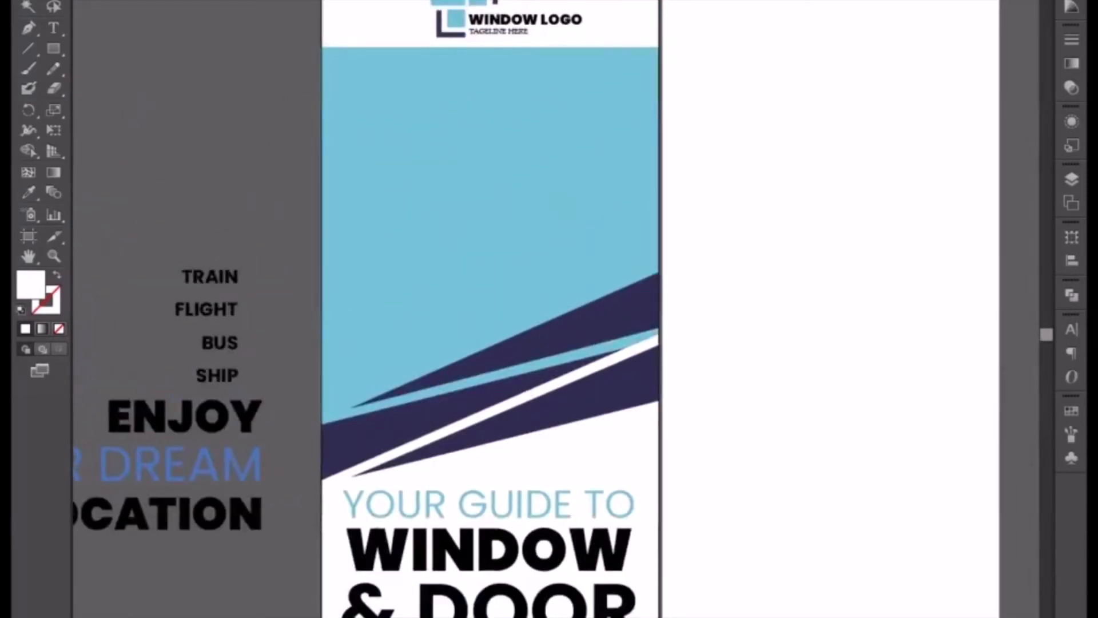
{"action": "key", "text": "ctrl+v"}
{"action": "left_click", "coordinate": [582, 321]}
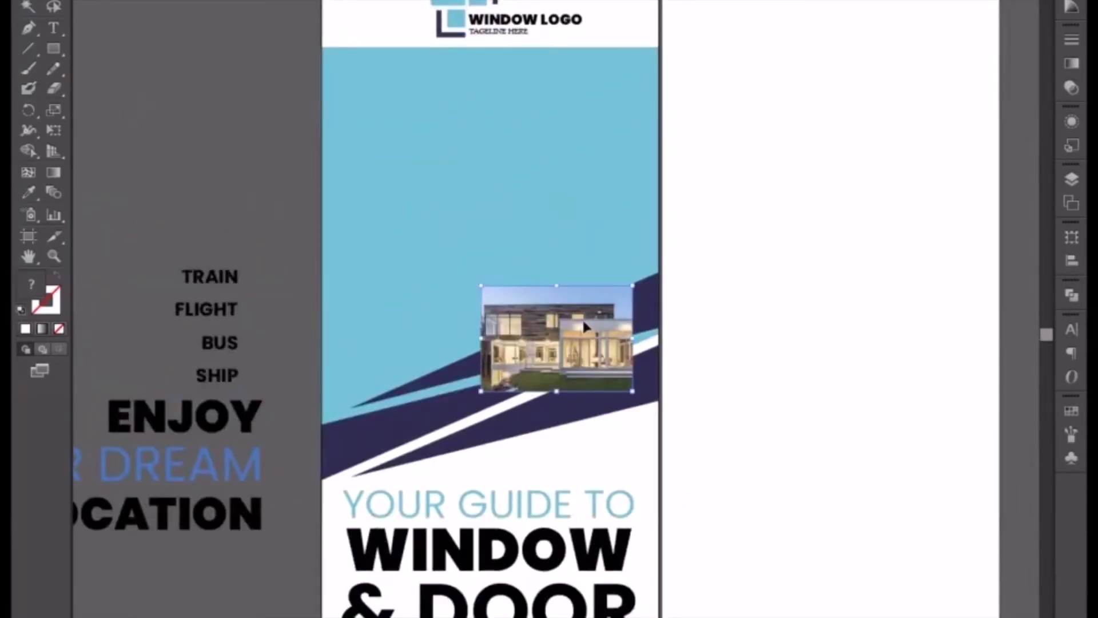
{"action": "left_click_drag", "start_coordinate": [633, 391], "coordinate": [774, 472]}
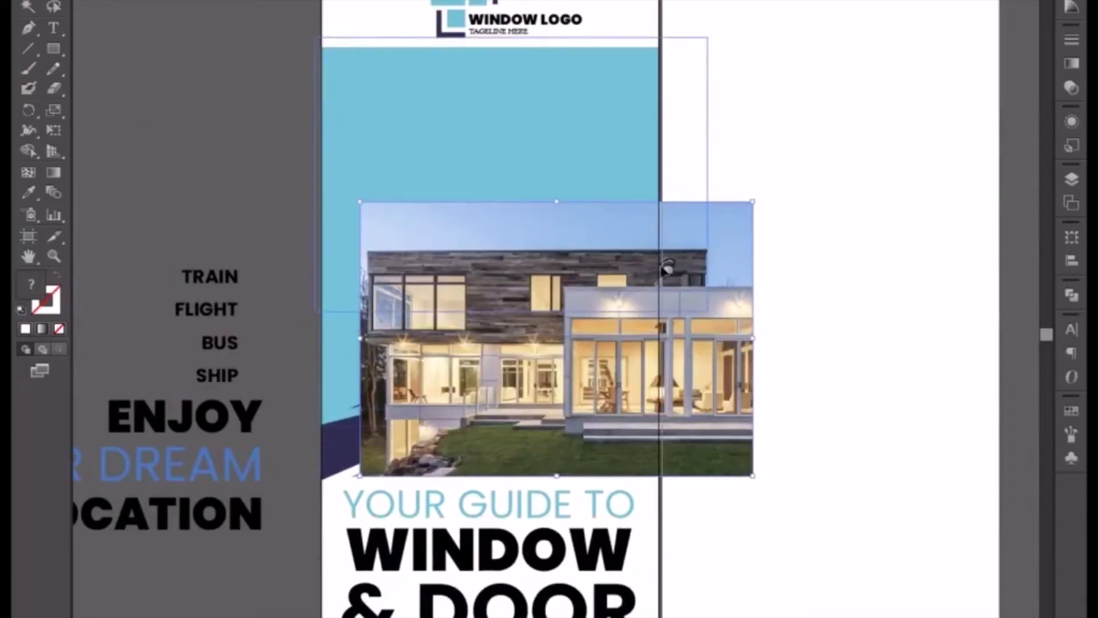
{"action": "left_click_drag", "start_coordinate": [662, 267], "coordinate": [653, 272]}
{"action": "left_click_drag", "start_coordinate": [702, 317], "coordinate": [745, 348]}
{"action": "left_click_drag", "start_coordinate": [634, 325], "coordinate": [634, 347]}
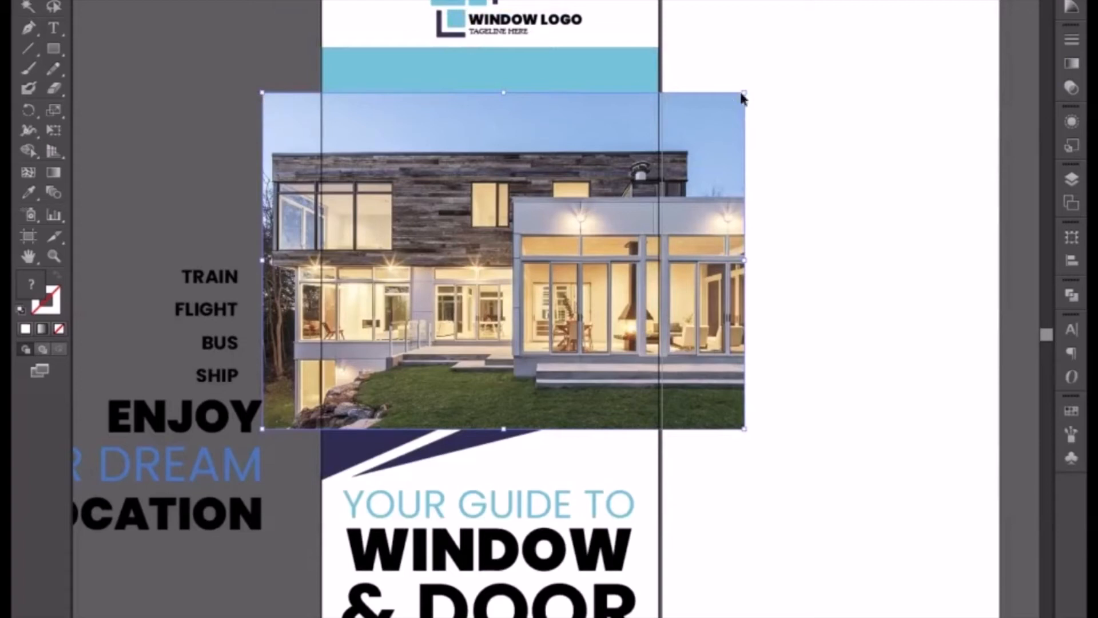
{"action": "left_click_drag", "start_coordinate": [745, 91], "coordinate": [831, 49]}
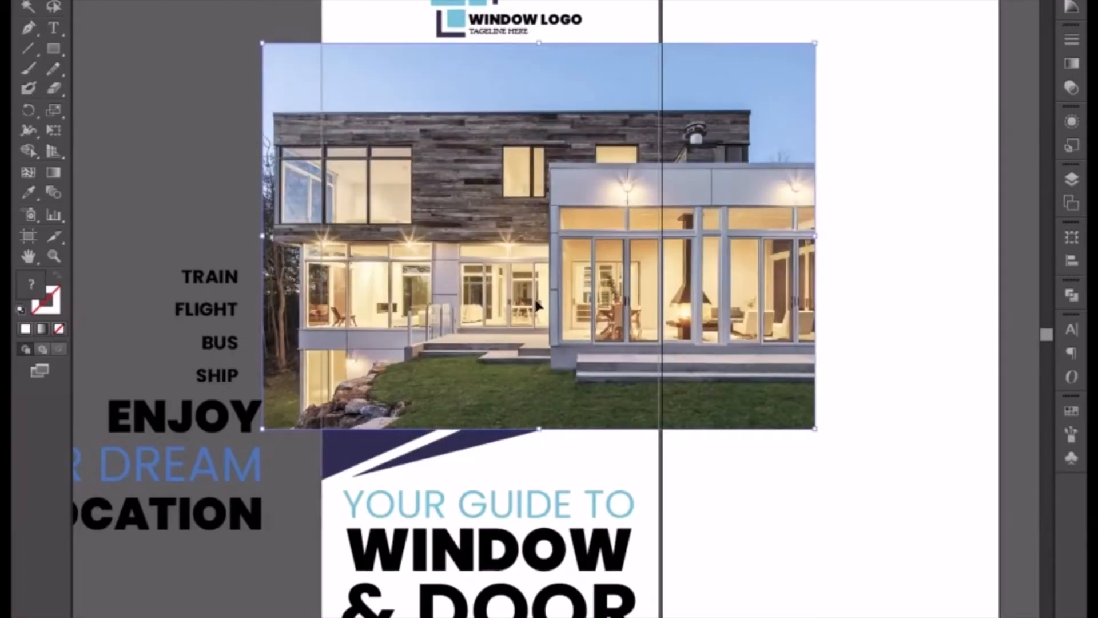
Duplicate the enlarged house photo horizontally to the right, beside the original, as a spare copy.
{"action": "left_click_drag", "start_coordinate": [540, 306], "coordinate": [722, 298]}
{"action": "left_click_drag", "start_coordinate": [730, 256], "coordinate": [433, 444]}
{"action": "left_click_drag", "start_coordinate": [539, 472], "coordinate": [913, 231]}
{"action": "left_click_drag", "start_coordinate": [665, 252], "coordinate": [845, 270]}
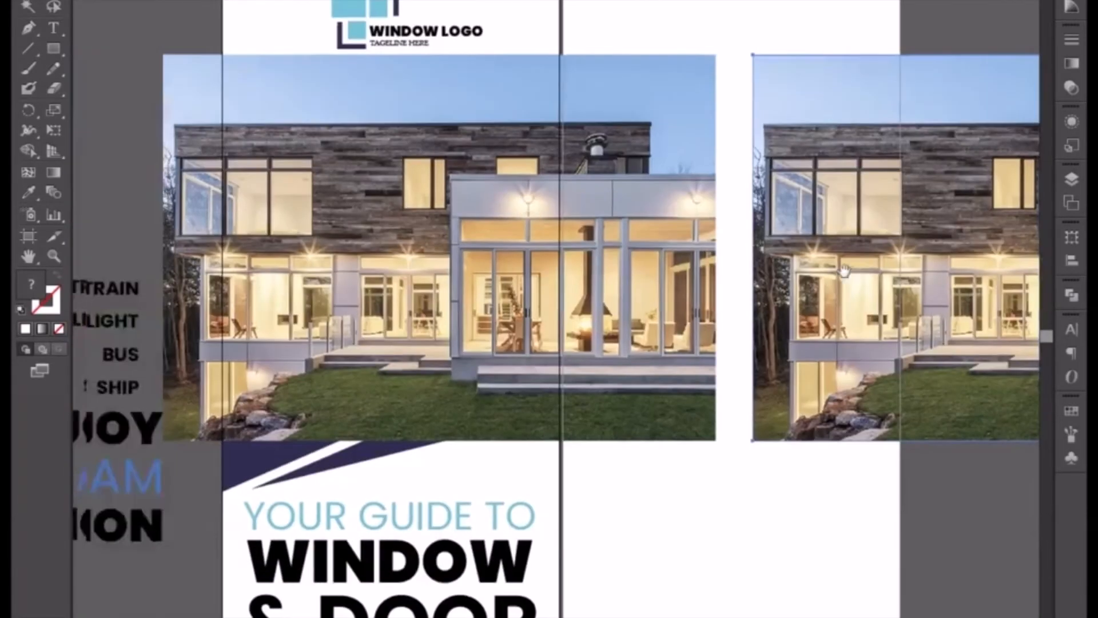
Cut the original house photo, paste it behind the light-blue shape and clip it with that shape using a clipping mask.
{"action": "left_click", "coordinate": [517, 245]}
{"action": "key", "text": "ctrl+x"}
{"action": "left_click", "coordinate": [431, 216]}
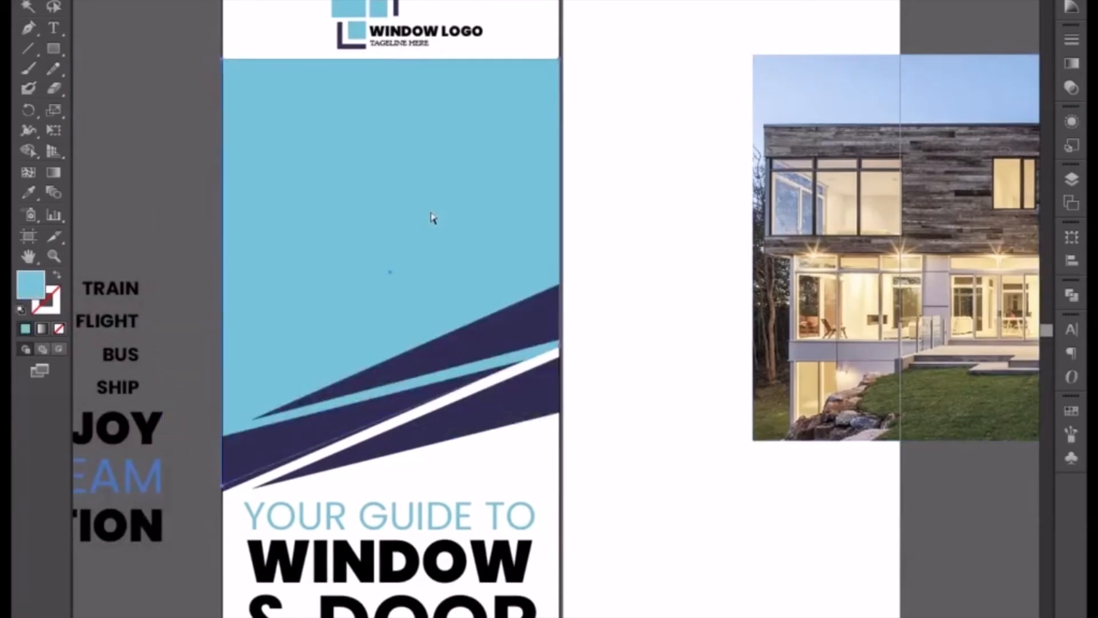
{"action": "key", "text": "ctrl+b"}
{"action": "left_click", "coordinate": [432, 217], "text": "shift"}
{"action": "right_click", "coordinate": [432, 218]}
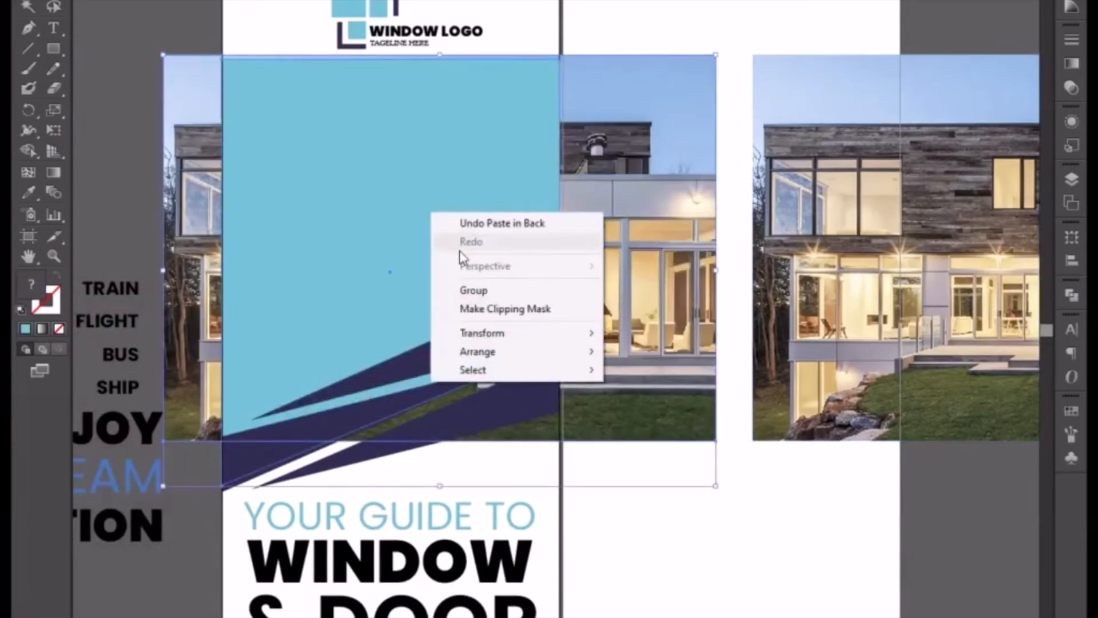
{"action": "left_click", "coordinate": [490, 313]}
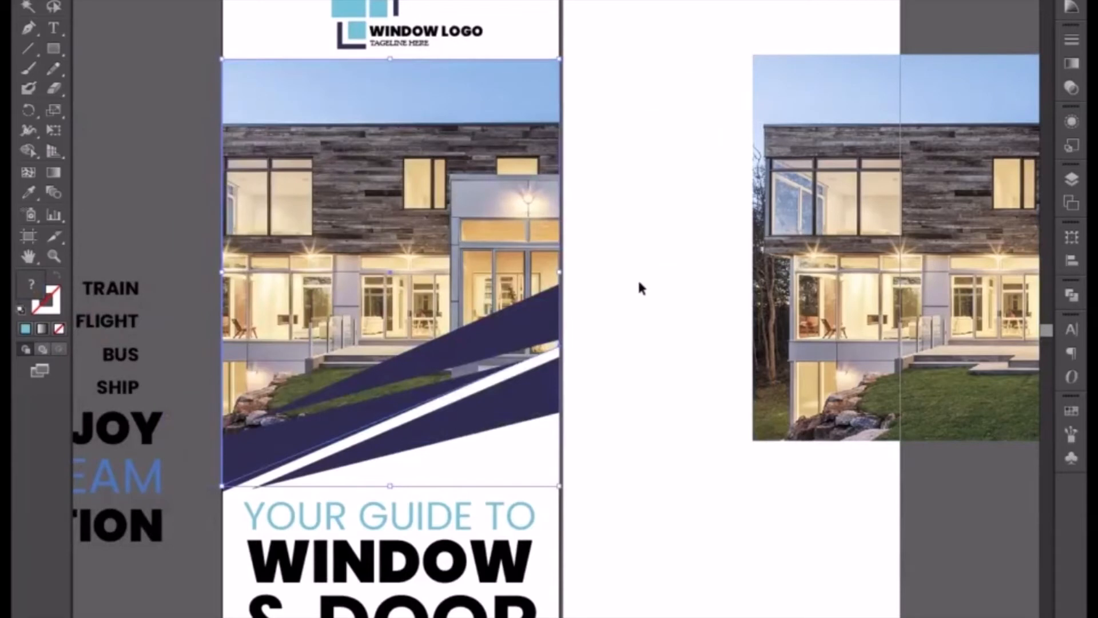
{"action": "left_click", "coordinate": [639, 282]}
Directly select the photo inside the clipping mask and nudge it left to show more of the lit glass entrance, then deselect.
{"action": "key", "text": "a"}
{"action": "left_click", "coordinate": [497, 237]}
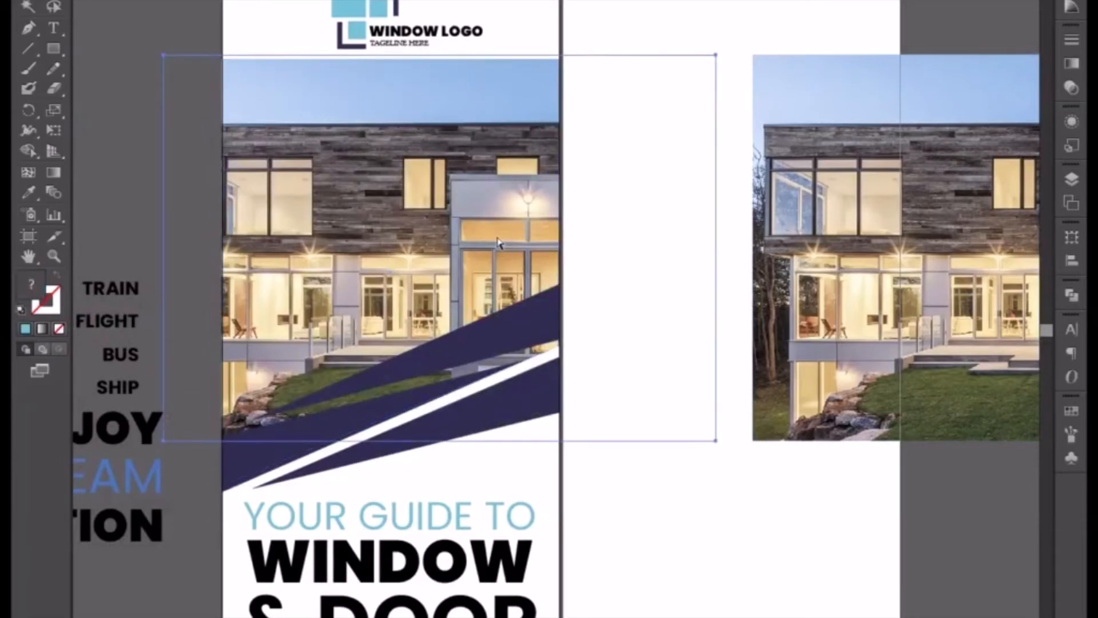
{"action": "key", "text": "Left"}
{"action": "key", "text": "Left"}
{"action": "key", "text": "Left"}
{"action": "key", "text": "Left"}
{"action": "key", "text": "Left"}
{"action": "key", "text": "Left"}
{"action": "key", "text": "Left"}
{"action": "key", "text": "Left"}
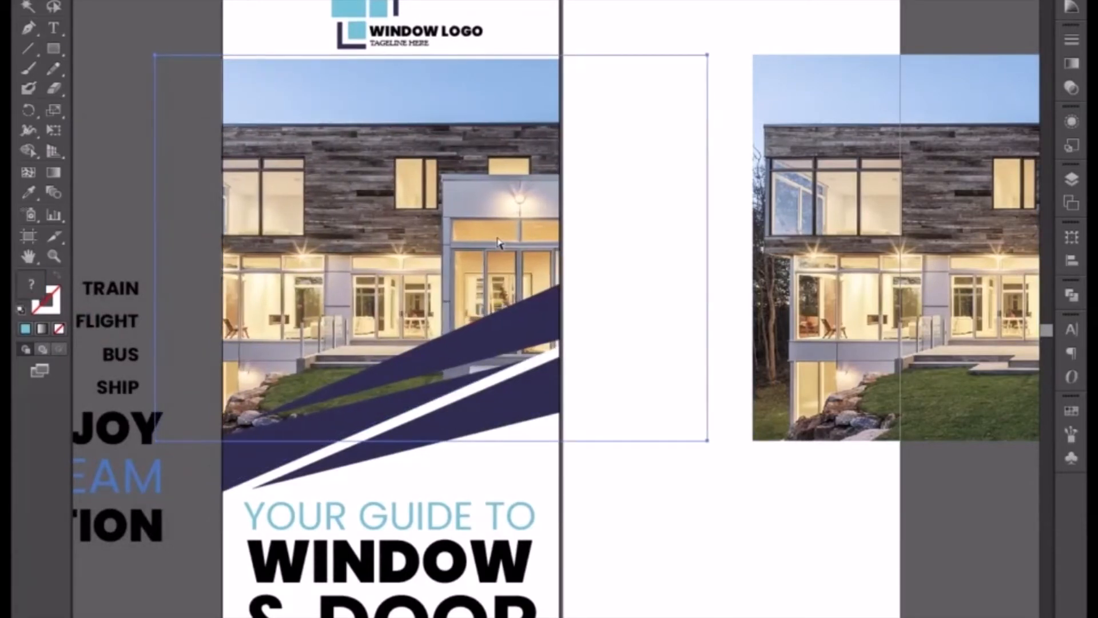
{"action": "key", "text": "Left"}
{"action": "key", "text": "Left"}
{"action": "key", "text": "Left"}
{"action": "key", "text": "Left"}
{"action": "key", "text": "Left"}
{"action": "key", "text": "Left"}
{"action": "key", "text": "Left"}
{"action": "key", "text": "Left"}
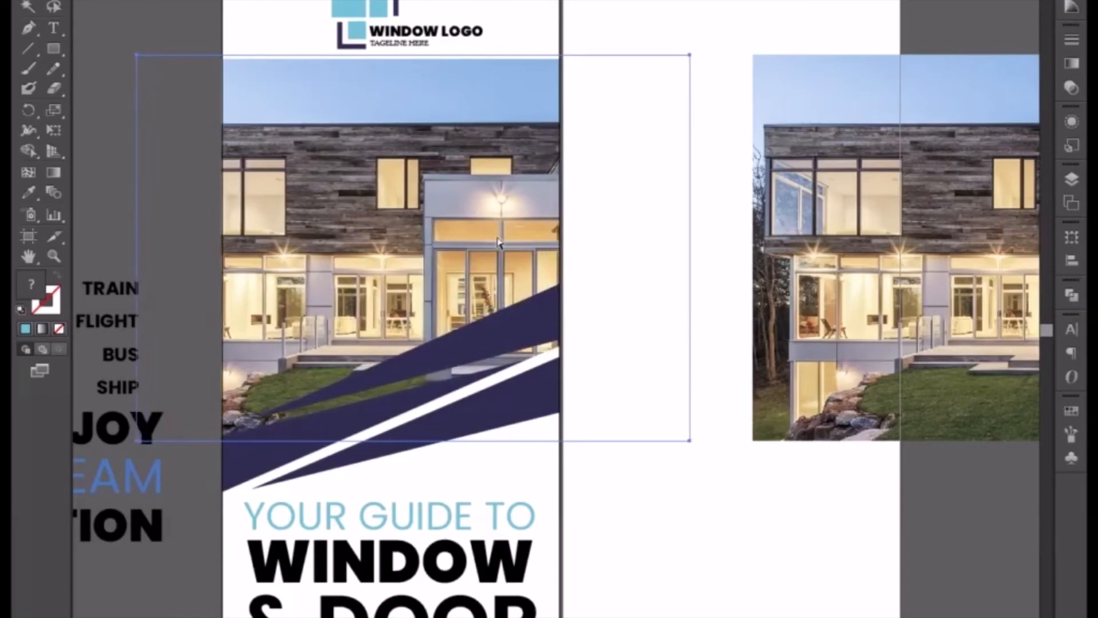
{"action": "key", "text": "Left"}
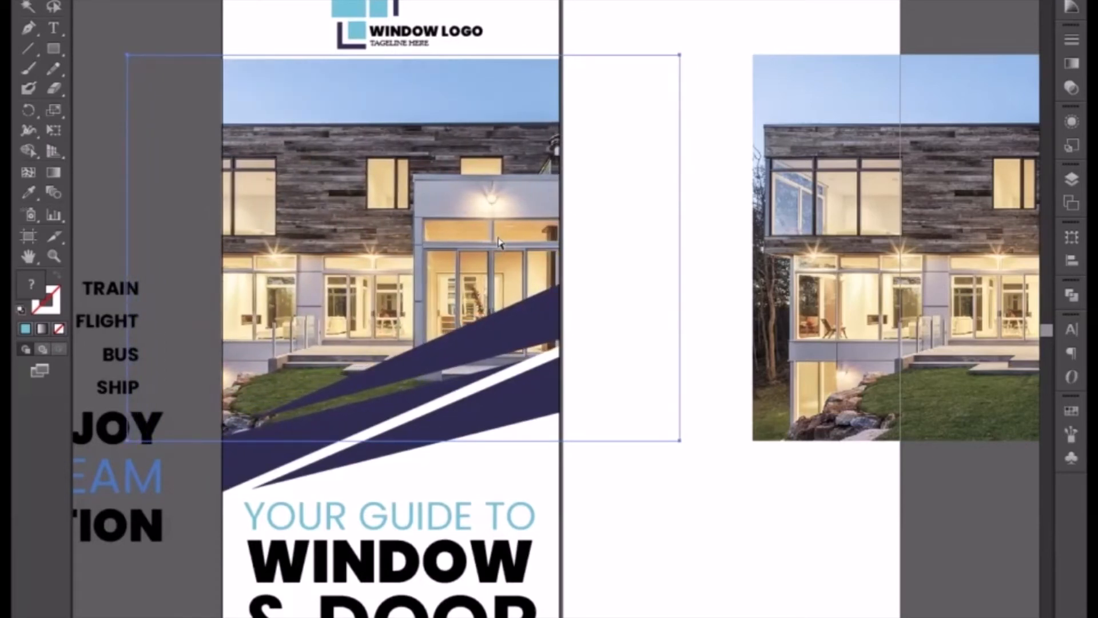
{"action": "left_click", "coordinate": [711, 326]}
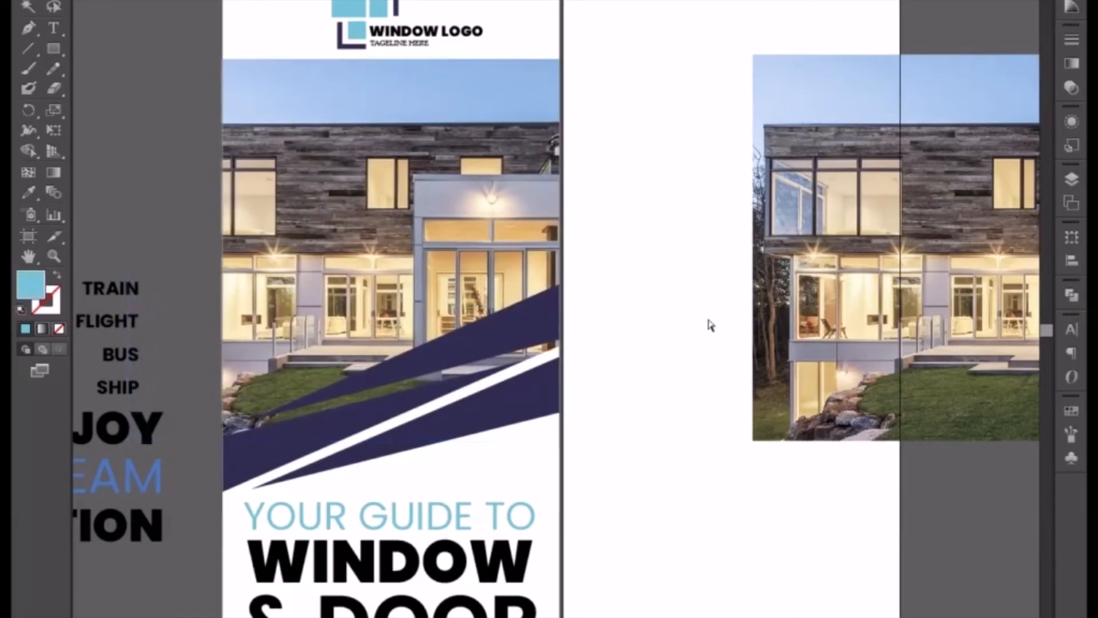
Move the spare house photo right, clear of the blank second artboard.
{"action": "key", "text": "ctrl+minus"}
{"action": "left_click_drag", "start_coordinate": [650, 284], "coordinate": [595, 267]}
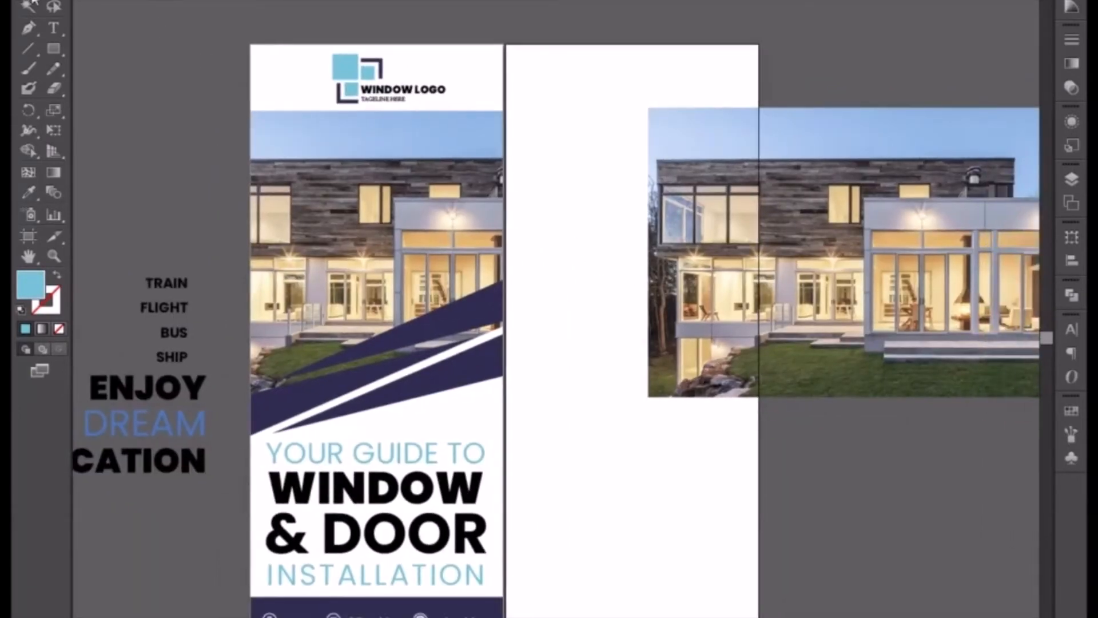
{"action": "left_click_drag", "start_coordinate": [548, 172], "coordinate": [373, 162]}
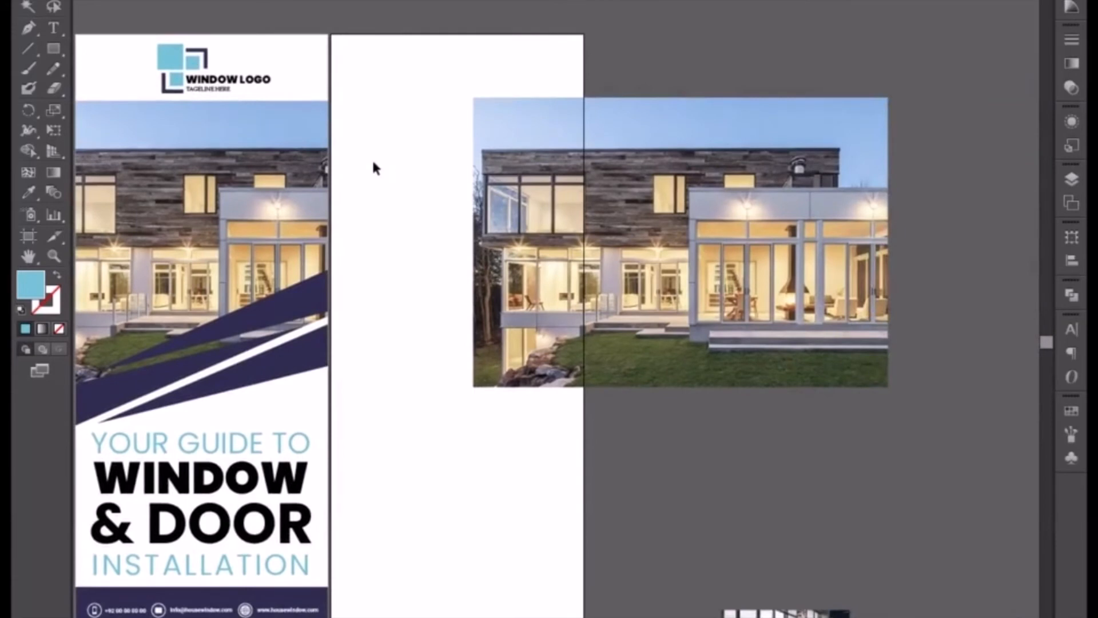
{"action": "left_click_drag", "start_coordinate": [649, 217], "coordinate": [679, 240]}
{"action": "left_click_drag", "start_coordinate": [409, 193], "coordinate": [487, 202]}
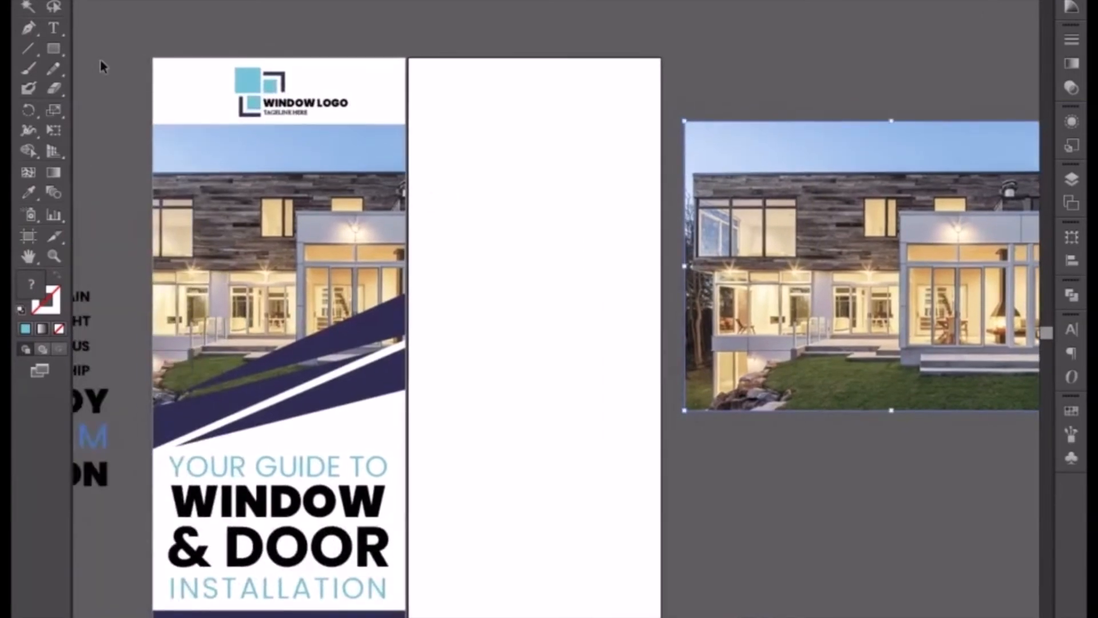
Draw a thin light-blue rectangle spanning the full width of the second artboard along its top edge.
{"action": "left_click", "coordinate": [50, 51]}
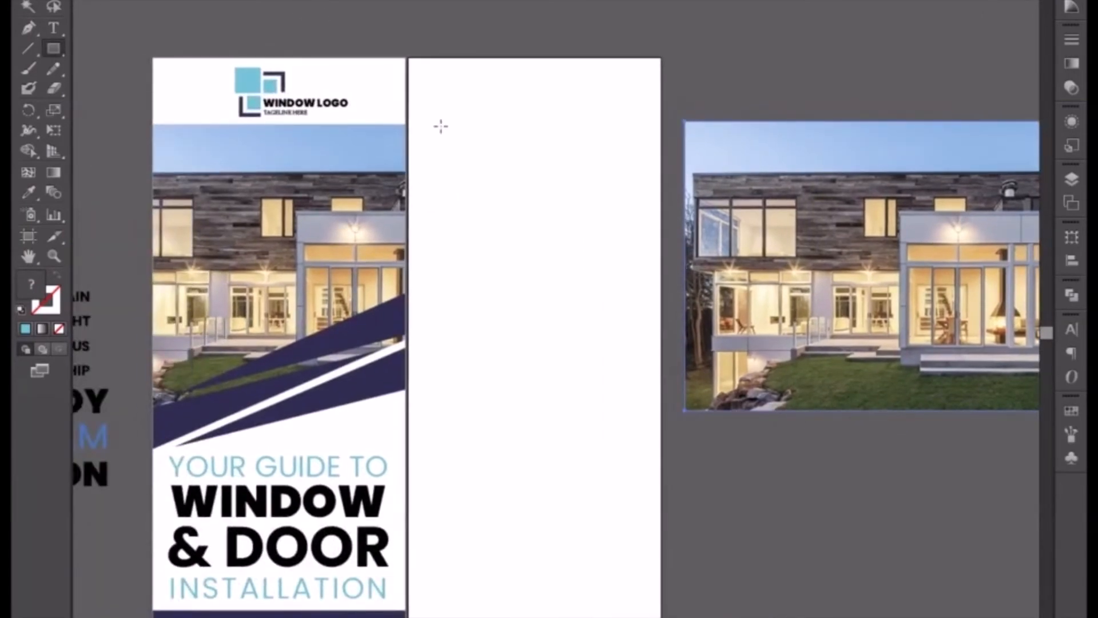
{"action": "key", "text": "ctrl+plus"}
{"action": "key", "text": "ctrl+plus"}
{"action": "left_click_drag", "start_coordinate": [425, 64], "coordinate": [410, 298]}
{"action": "left_click_drag", "start_coordinate": [345, 207], "coordinate": [343, 282]}
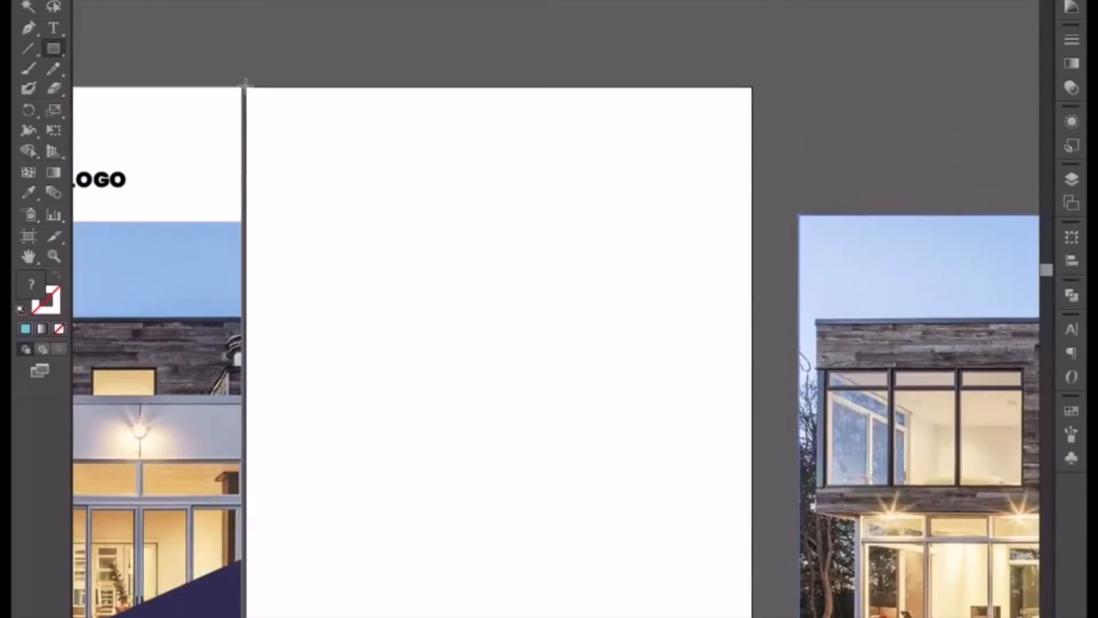
{"action": "left_click_drag", "start_coordinate": [246, 85], "coordinate": [753, 119]}
{"action": "key", "text": "v"}
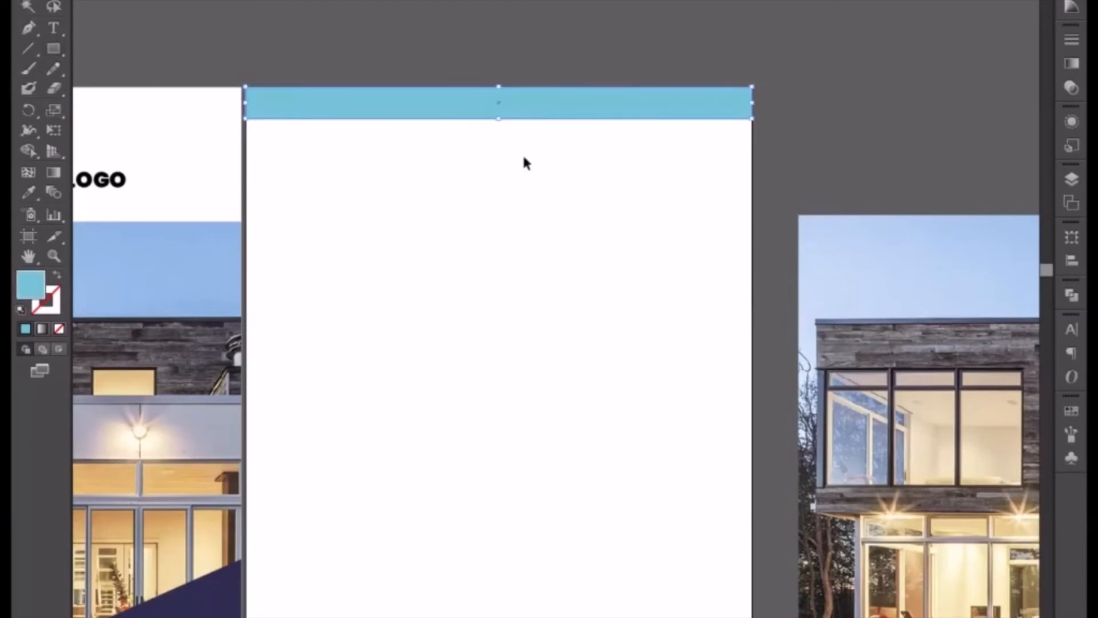
Duplicate the light-blue bar straight below and shorten the copy to about two fifths of the artboard's width.
{"action": "left_click_drag", "start_coordinate": [598, 114], "coordinate": [597, 184]}
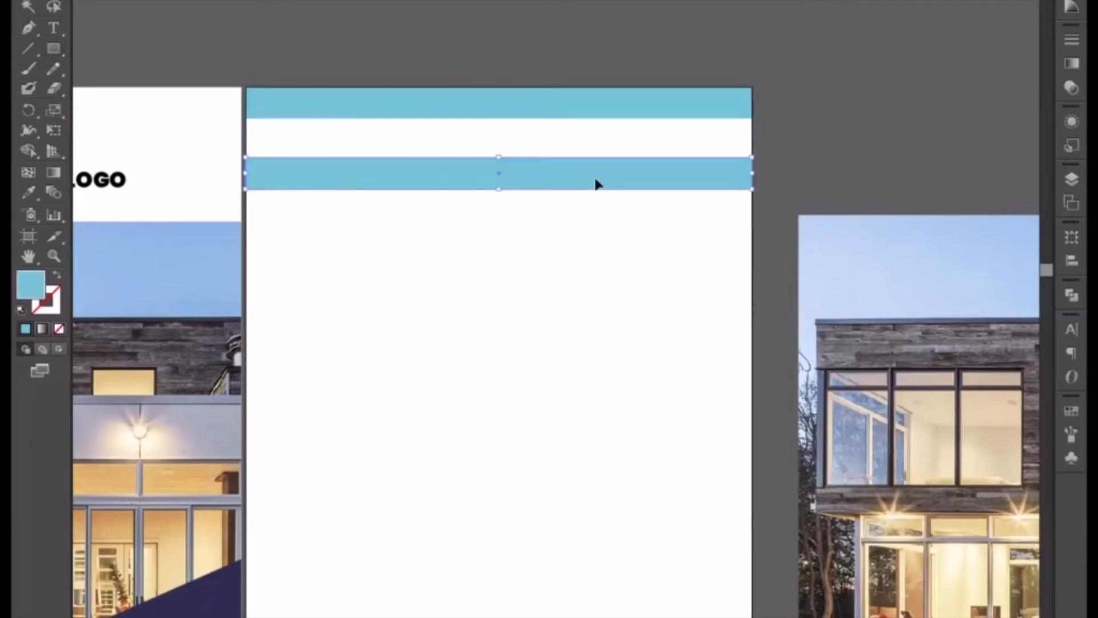
{"action": "left_click_drag", "start_coordinate": [754, 174], "coordinate": [447, 166]}
{"action": "left_click", "coordinate": [458, 230]}
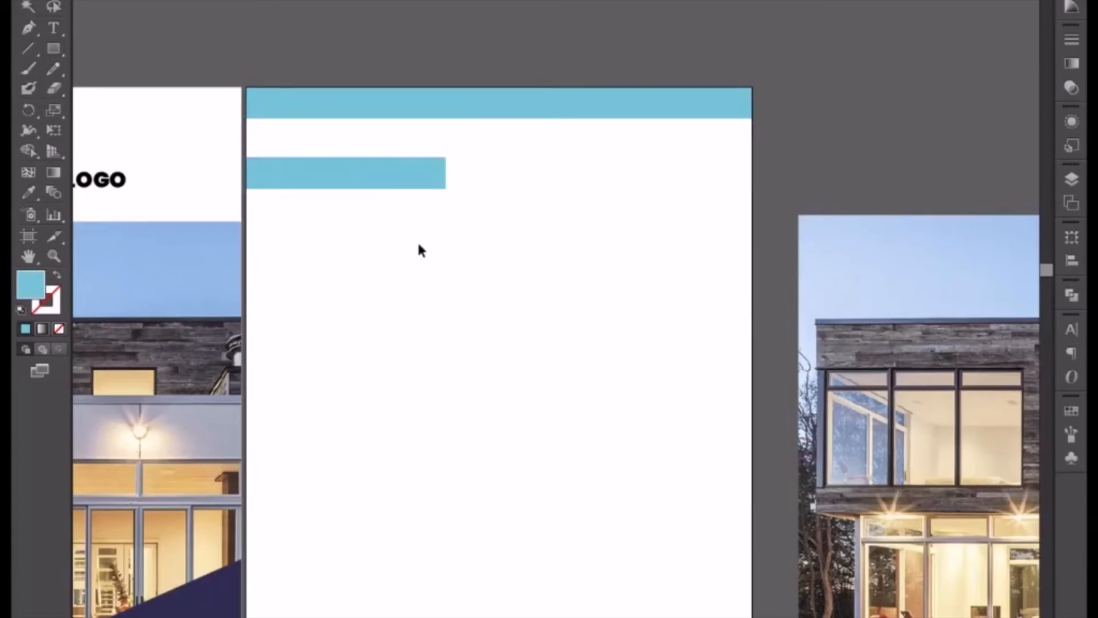
Center the short bar horizontally with the full-width bar above it.
{"action": "left_click_drag", "start_coordinate": [419, 250], "coordinate": [366, 99]}
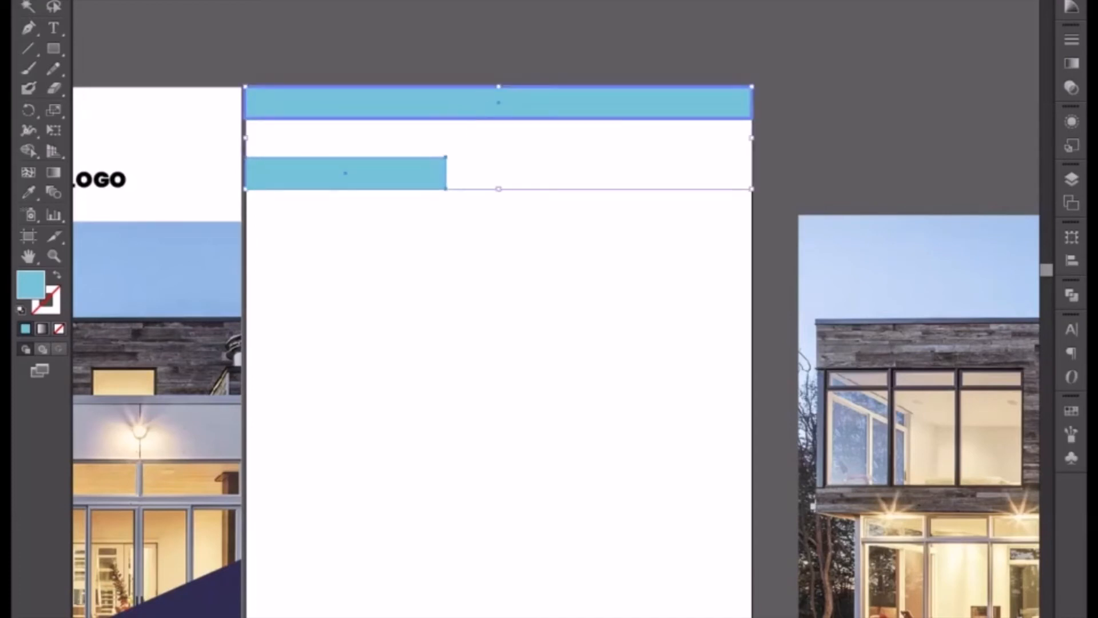
{"action": "left_click", "coordinate": [642, 2]}
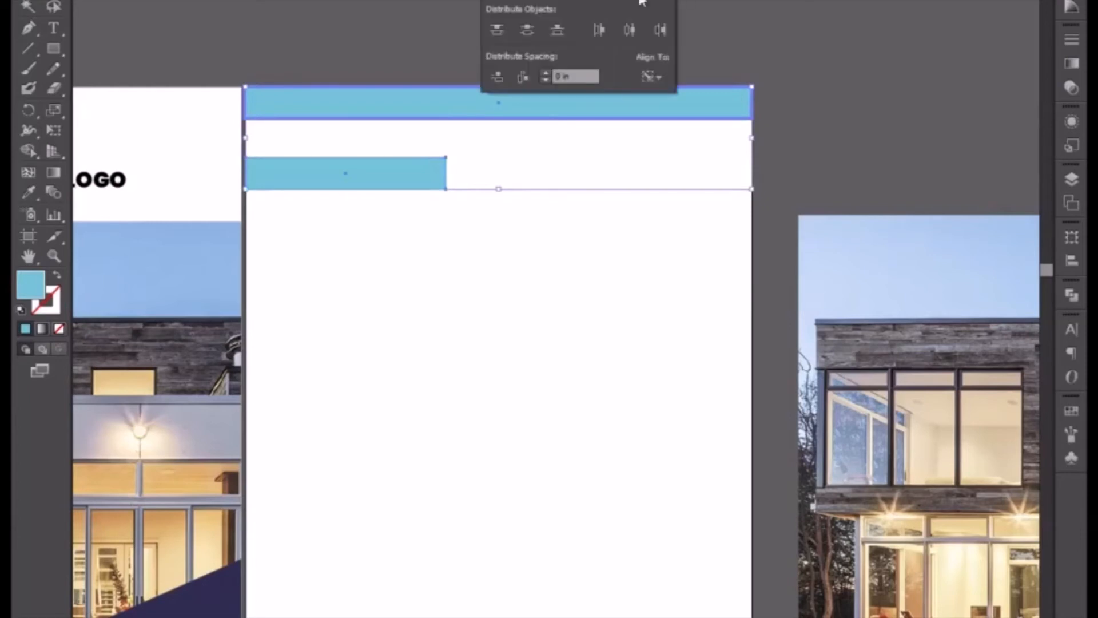
{"action": "left_click", "coordinate": [527, 0]}
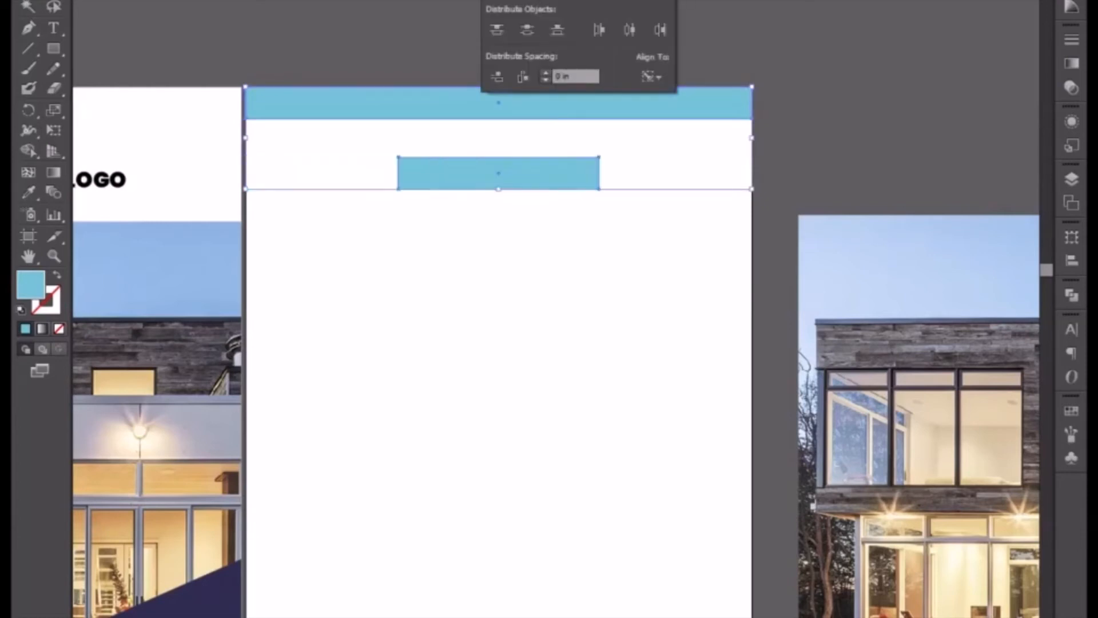
{"action": "left_click", "coordinate": [562, 245]}
{"action": "left_click", "coordinate": [542, 252]}
Recolor the short bar with the dark purple sampled from the first banner's triangles.
{"action": "left_click", "coordinate": [515, 186]}
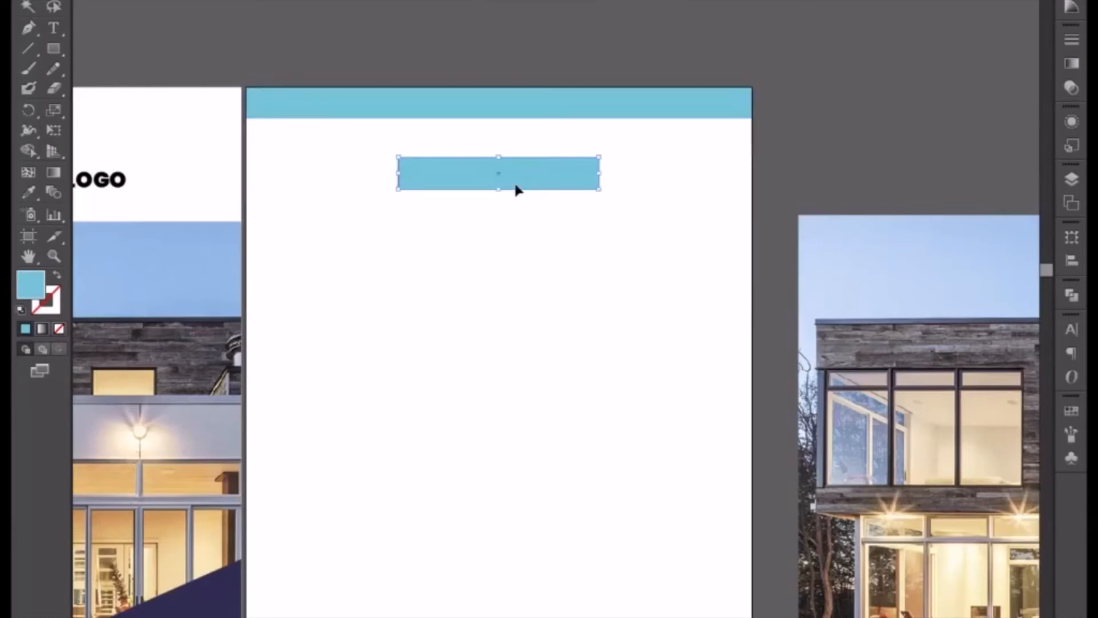
{"action": "left_click", "coordinate": [25, 196]}
{"action": "left_click", "coordinate": [224, 600]}
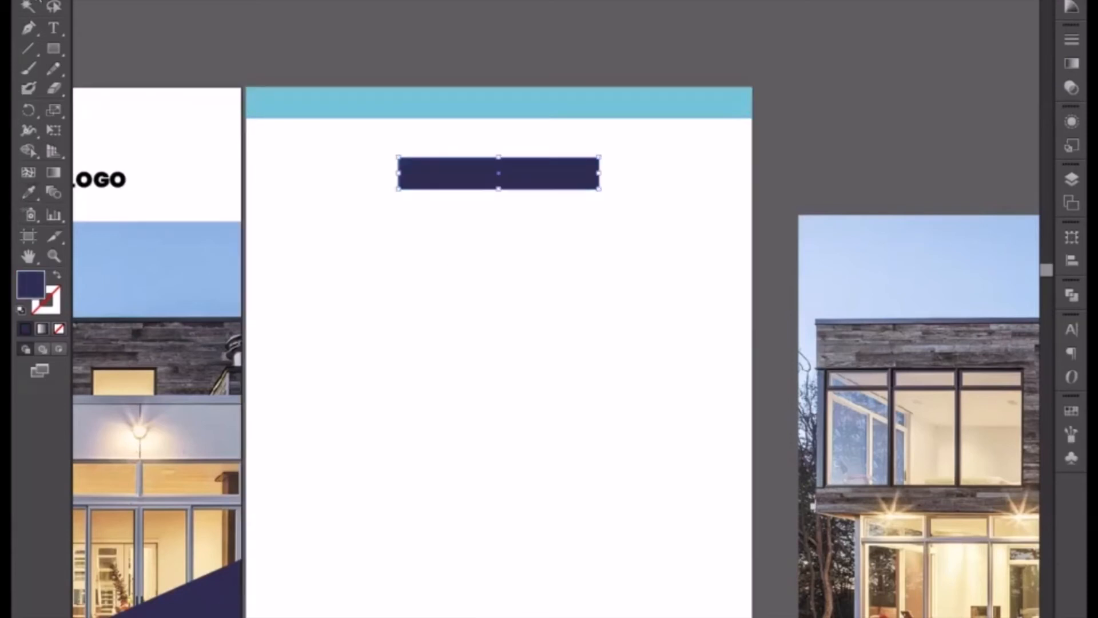
Align the purple bar vertically with the full-width bar so it sits in the middle of the light-blue strip.
{"action": "left_click_drag", "start_coordinate": [568, 261], "coordinate": [458, 105]}
{"action": "left_click", "coordinate": [536, 107]}
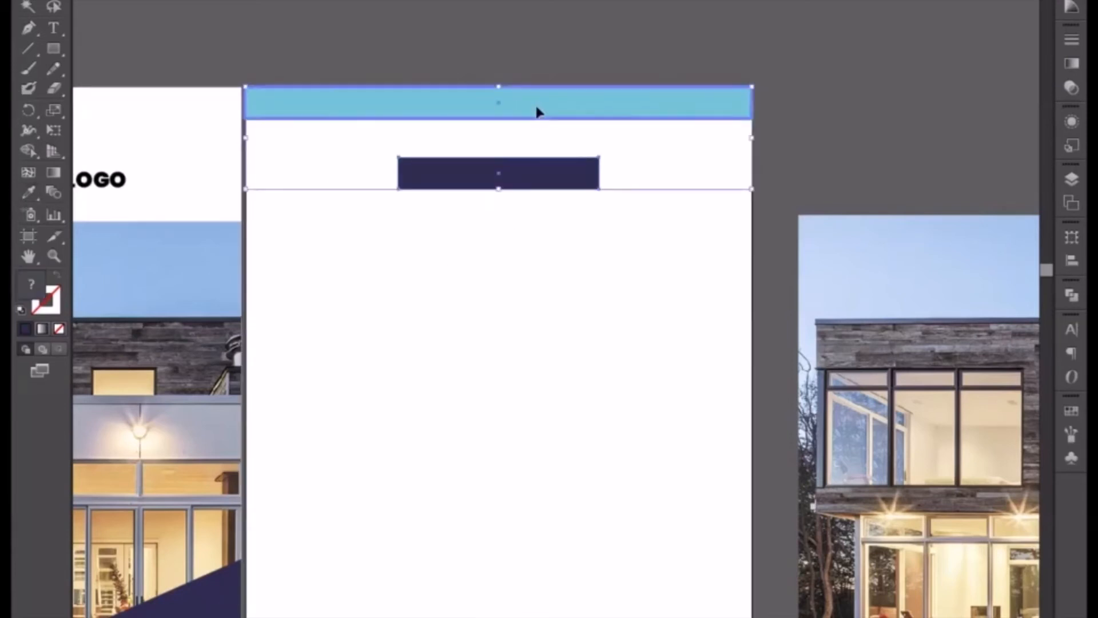
{"action": "left_click", "coordinate": [494, 1]}
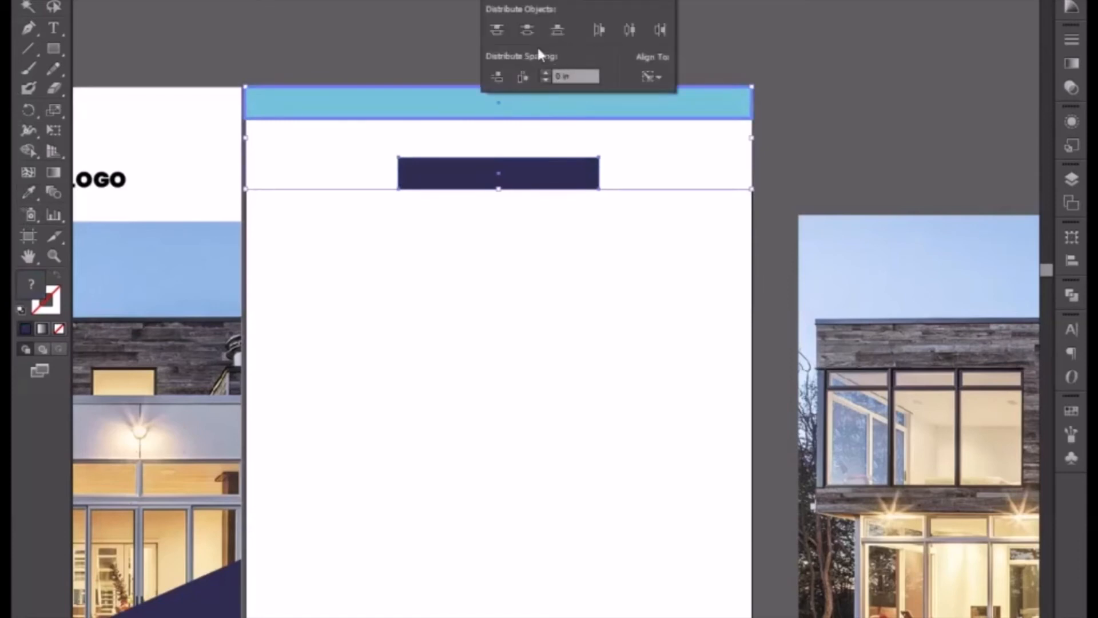
{"action": "left_click", "coordinate": [527, 30]}
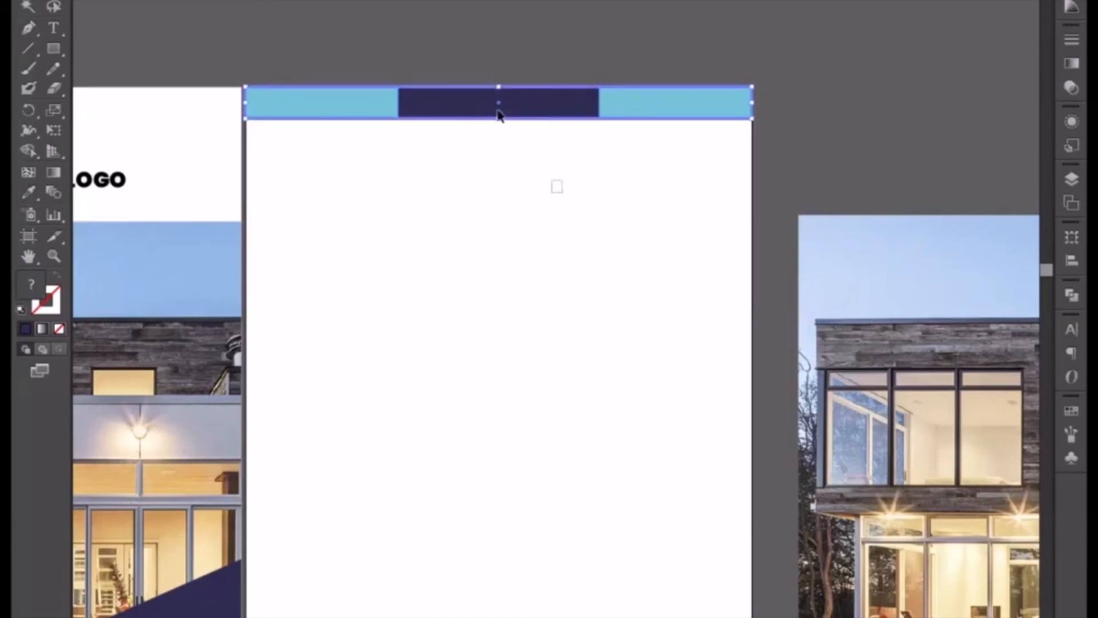
{"action": "left_click_drag", "start_coordinate": [498, 109], "coordinate": [488, 77]}
Divide the two overlapping bars with Pathfinder and ungroup the resulting pieces.
{"action": "left_click_drag", "start_coordinate": [579, 205], "coordinate": [484, 67]}
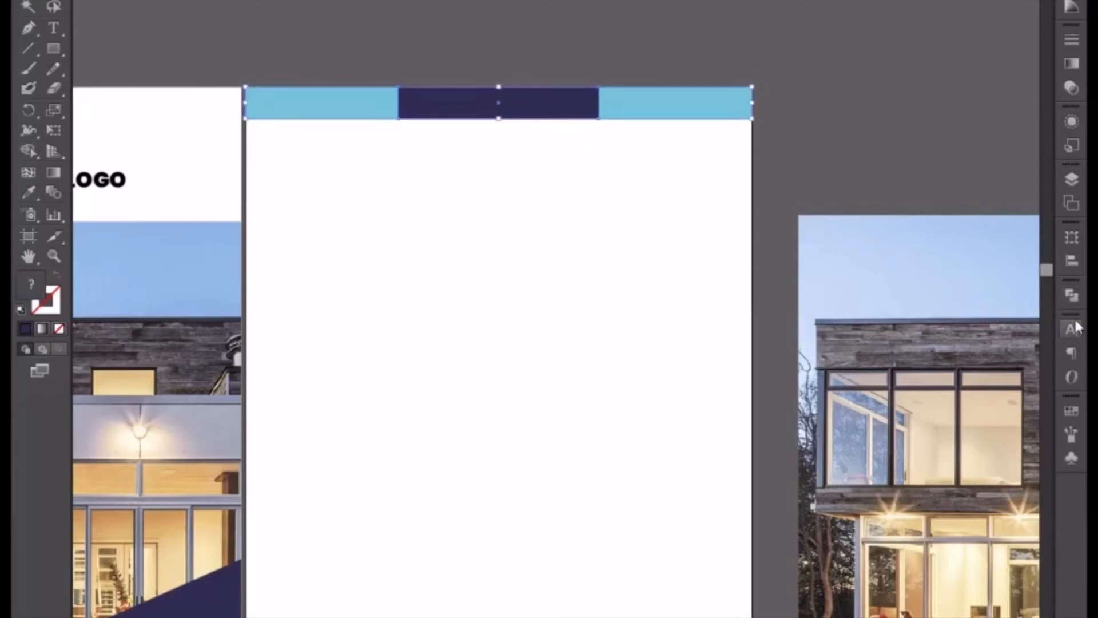
{"action": "left_click", "coordinate": [1072, 297]}
{"action": "left_click", "coordinate": [878, 362]}
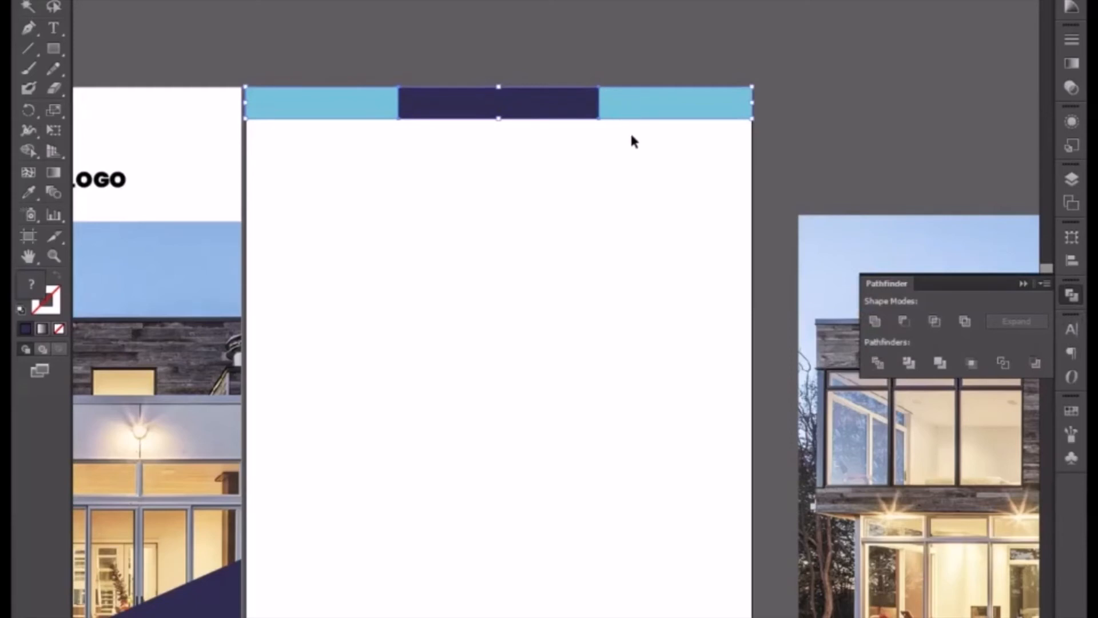
{"action": "right_click", "coordinate": [633, 117]}
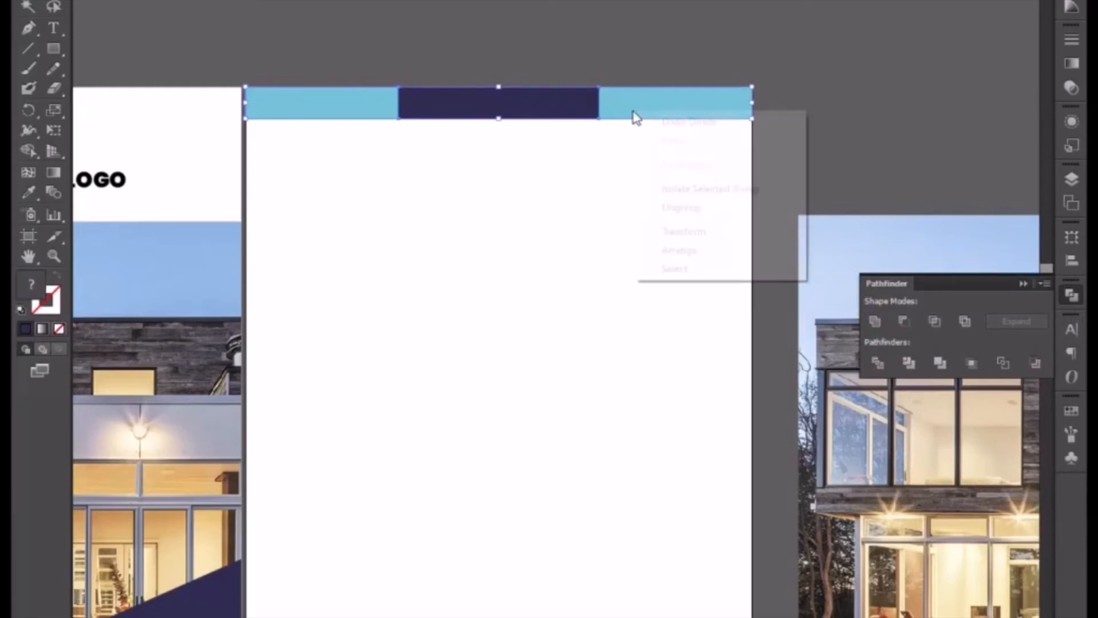
{"action": "left_click", "coordinate": [679, 207]}
Test that the strip's purple middle piece is separate by nudging it and returning it to its place.
{"action": "left_click", "coordinate": [519, 116]}
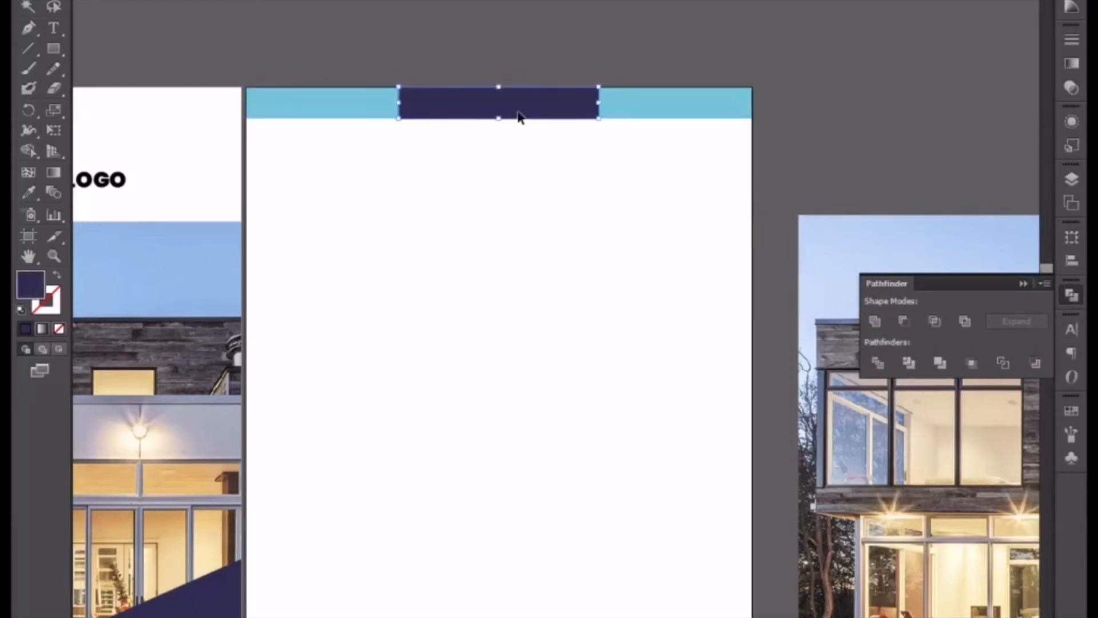
{"action": "key", "text": "Left"}
{"action": "key", "text": "Right"}
{"action": "key", "text": "Down"}
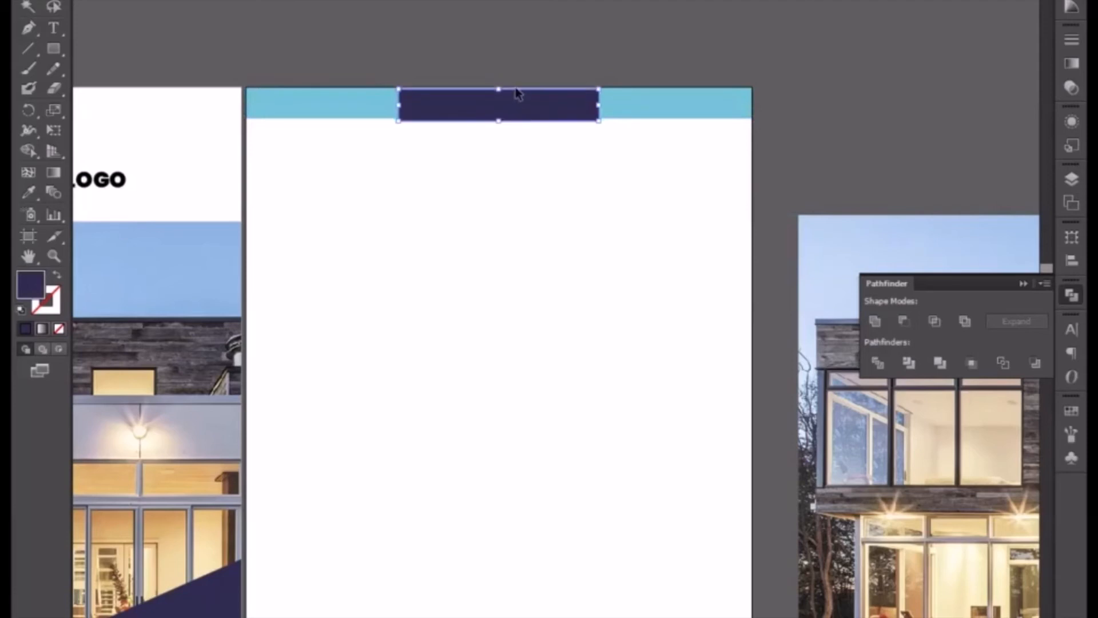
{"action": "key", "text": "Up"}
{"action": "left_click", "coordinate": [573, 217]}
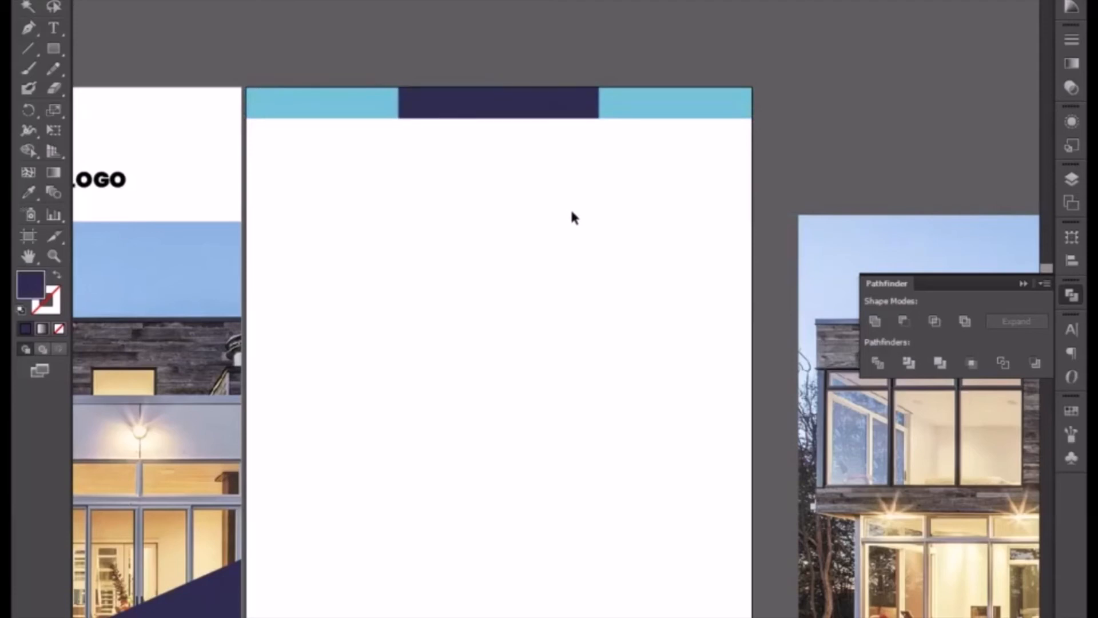
Duplicate the three-part colored strip from the second banner's upper edge to its lower edge.
{"action": "scroll", "coordinate": [573, 216], "scroll_direction": "down", "scroll_amount": 3}
{"action": "left_click_drag", "start_coordinate": [613, 363], "coordinate": [565, 204]}
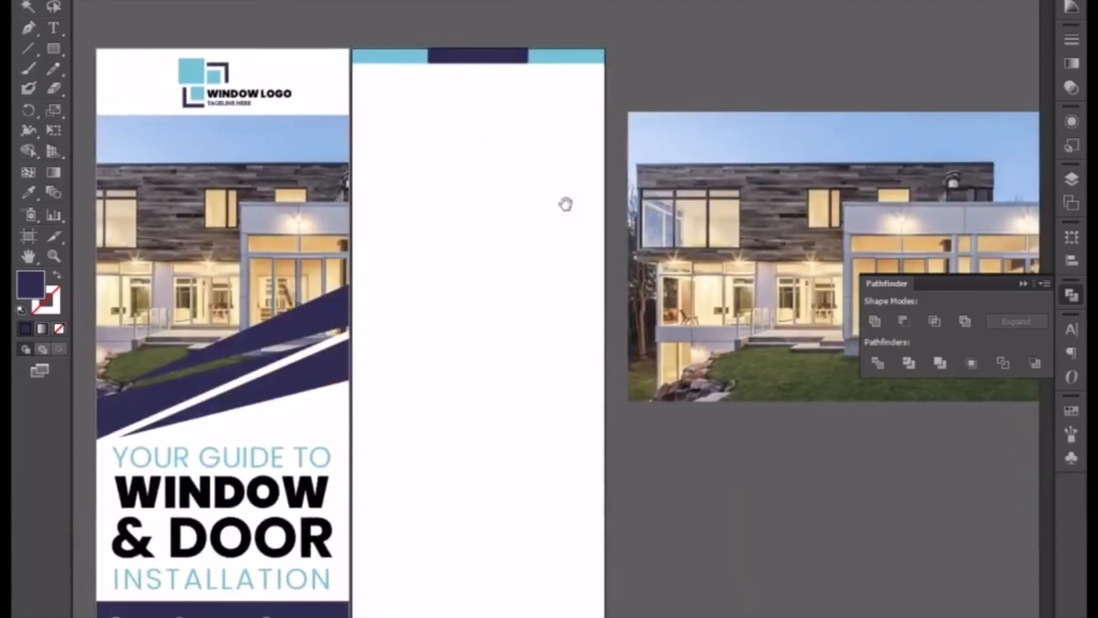
{"action": "left_click_drag", "start_coordinate": [397, 12], "coordinate": [509, 129]}
{"action": "left_click", "coordinate": [396, 22]}
{"action": "left_click_drag", "start_coordinate": [398, 26], "coordinate": [579, 117]}
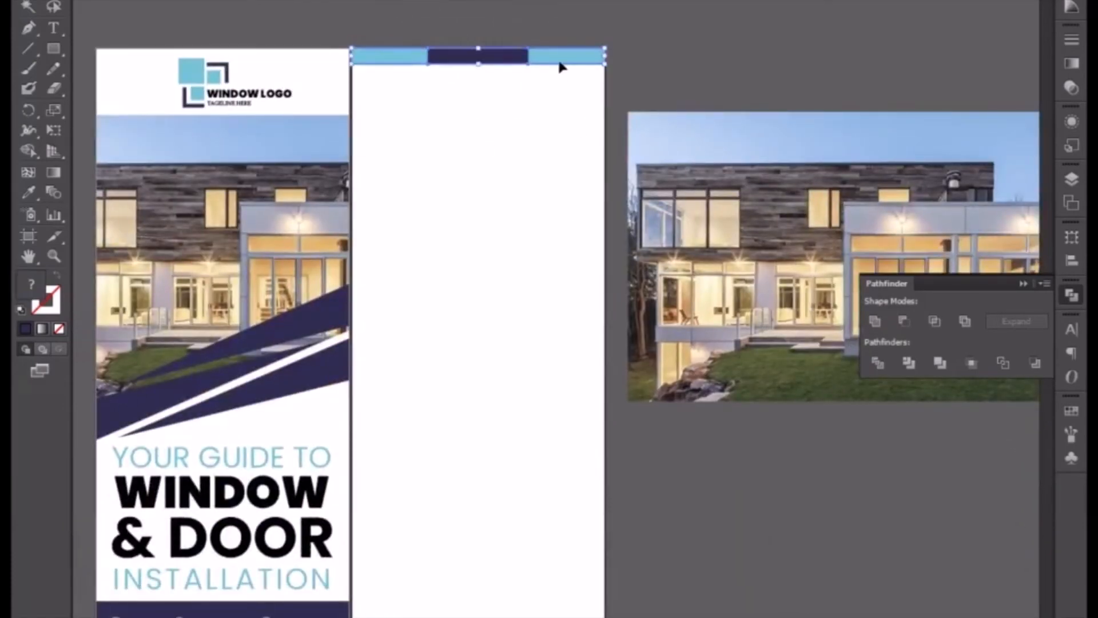
{"action": "left_click_drag", "start_coordinate": [559, 67], "coordinate": [608, 617]}
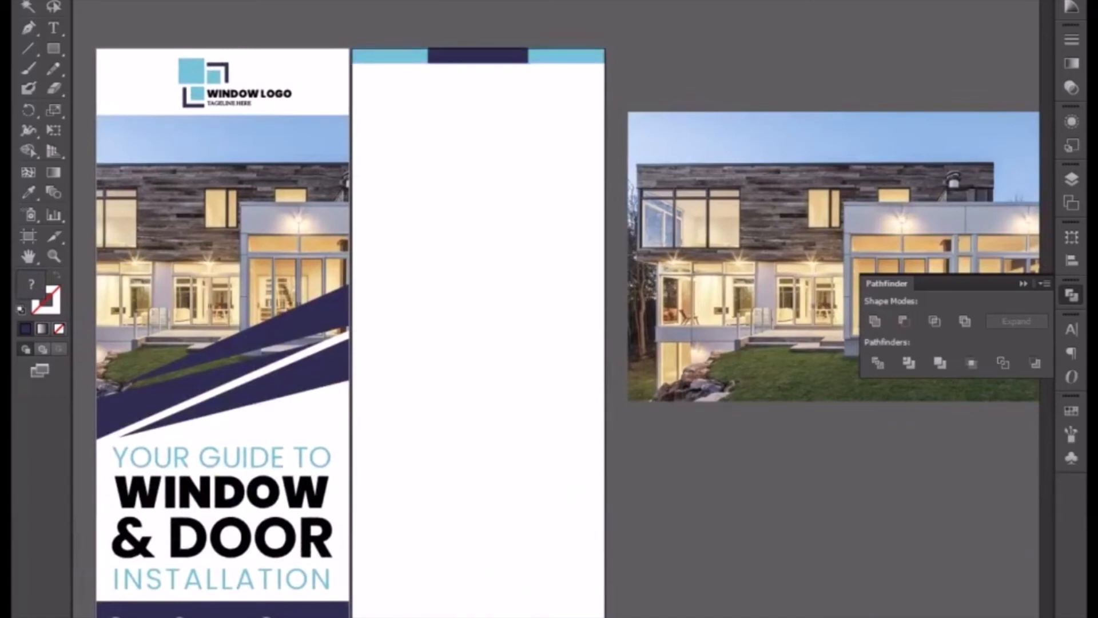
{"action": "scroll", "coordinate": [628, 392], "scroll_direction": "down", "scroll_amount": 5}
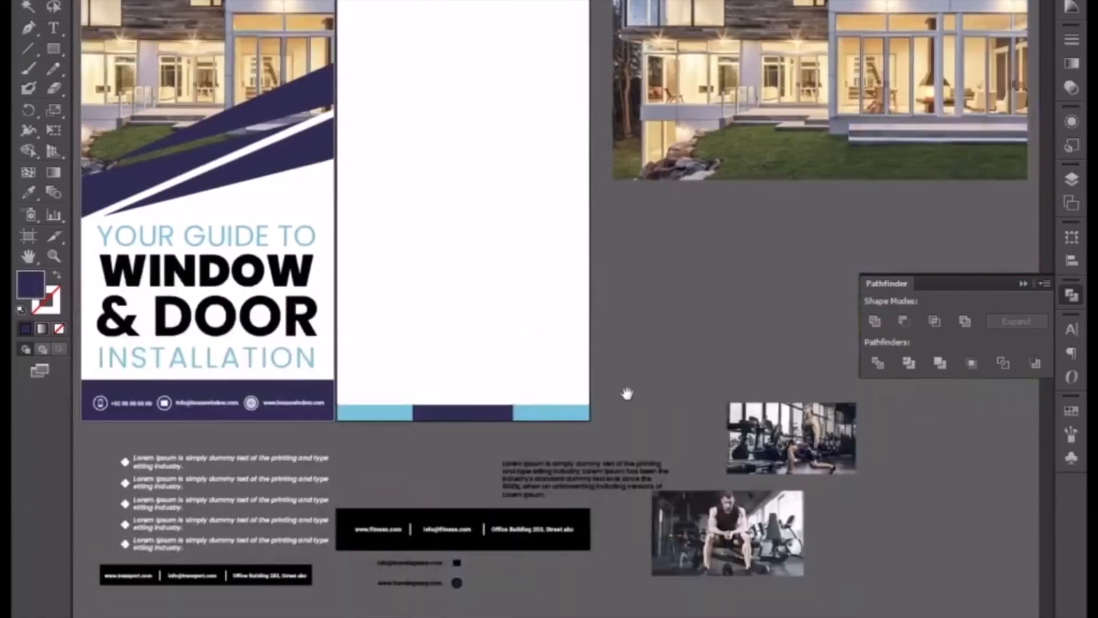
Examine how the duplicated strip lines up with the second banner's lower edge.
{"action": "scroll", "coordinate": [630, 401], "scroll_direction": "up", "scroll_amount": 2}
{"action": "scroll", "coordinate": [629, 400], "scroll_direction": "up", "scroll_amount": 4}
{"action": "left_click_drag", "start_coordinate": [515, 469], "coordinate": [580, 66]}
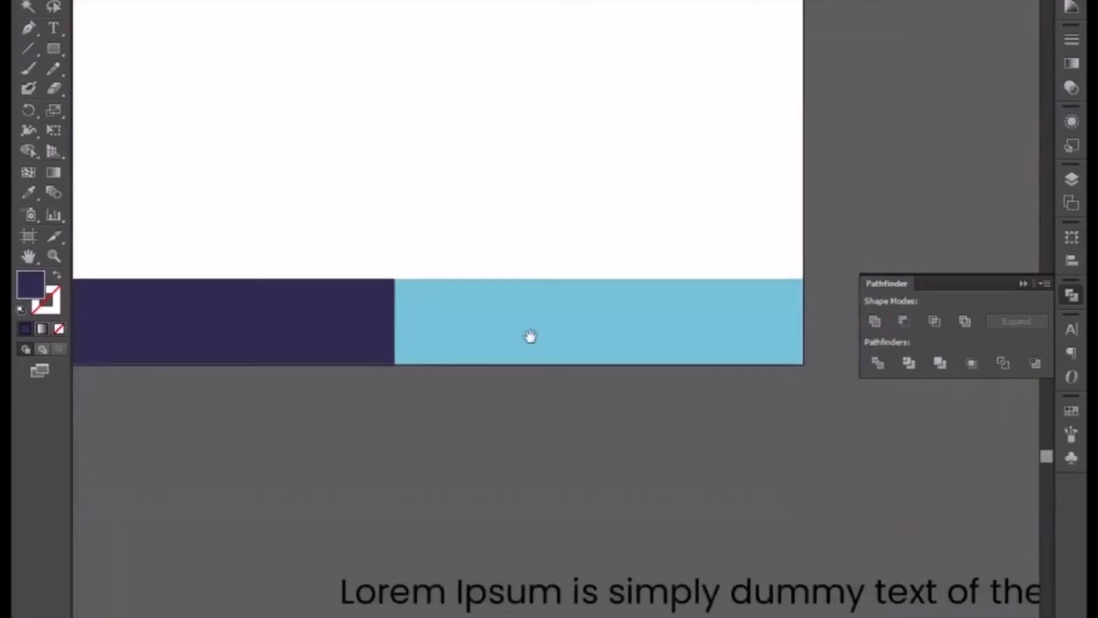
{"action": "left_click_drag", "start_coordinate": [530, 336], "coordinate": [585, 459]}
{"action": "scroll", "coordinate": [580, 181], "scroll_direction": "up", "scroll_amount": 3}
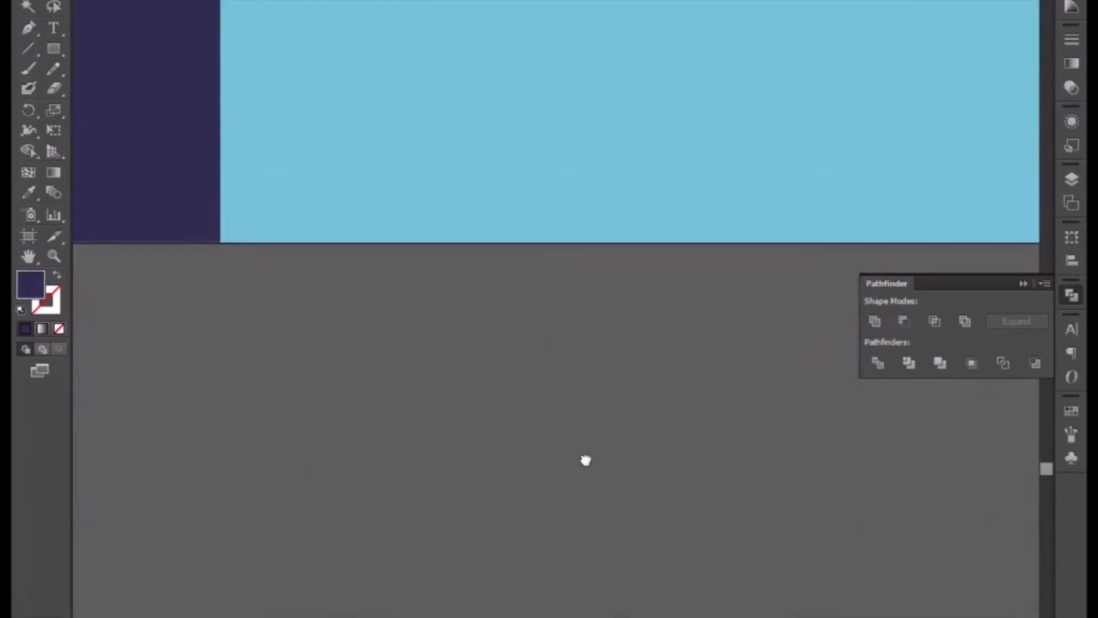
{"action": "scroll", "coordinate": [580, 440], "scroll_direction": "down", "scroll_amount": 5}
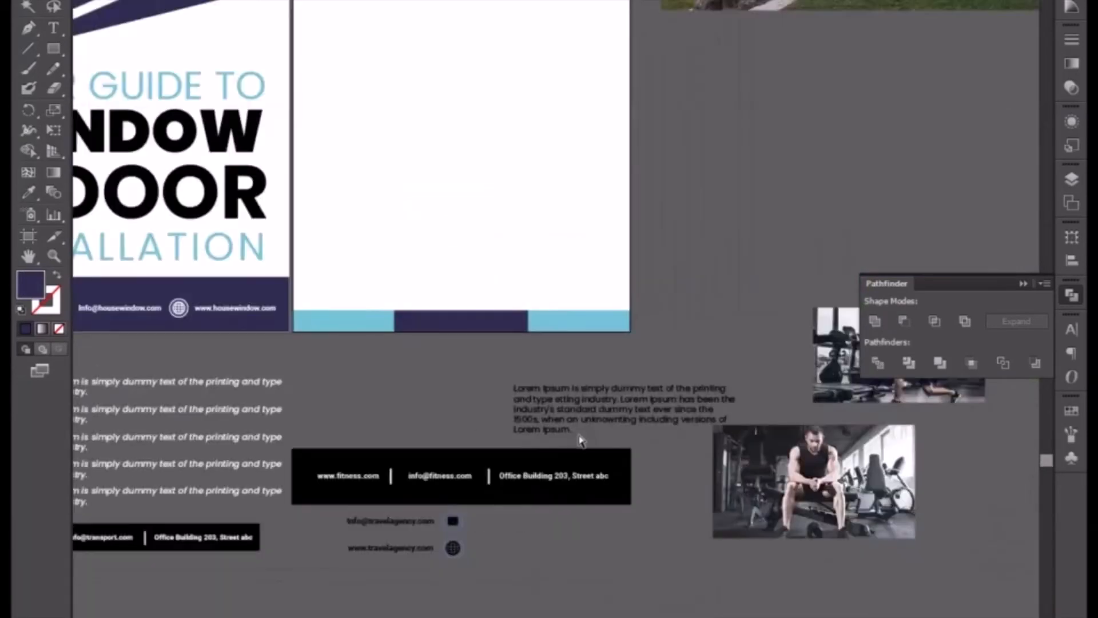
{"action": "scroll", "coordinate": [580, 439], "scroll_direction": "down", "scroll_amount": 2}
{"action": "left_click_drag", "start_coordinate": [582, 274], "coordinate": [460, 427]}
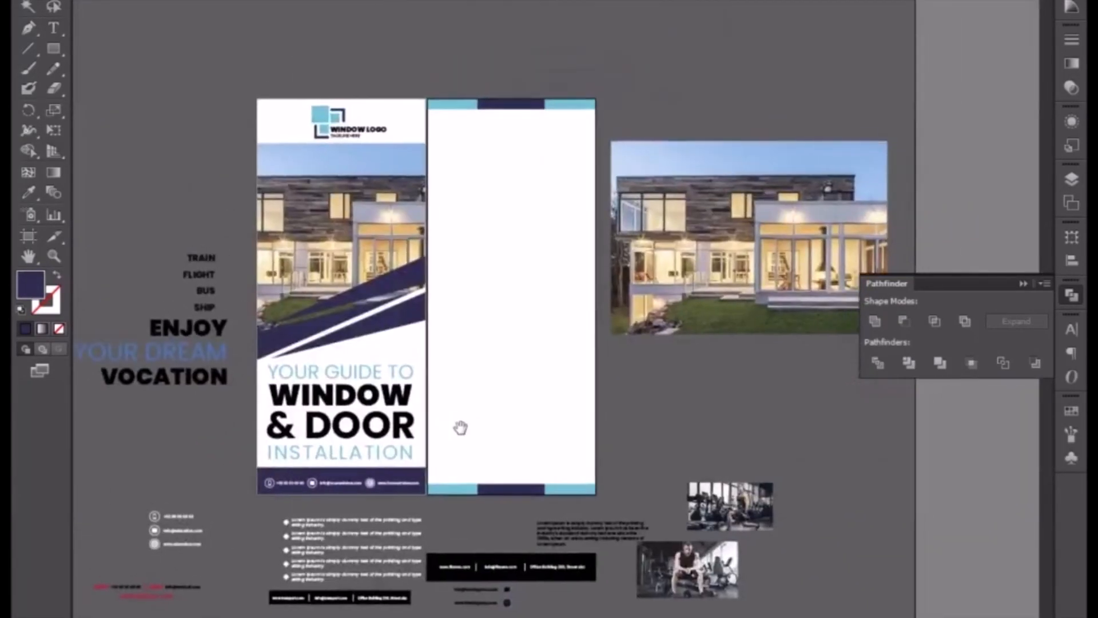
Draw a large dark-purple circle on the second banner, touching its right edge and extending past its left edge.
{"action": "scroll", "coordinate": [461, 429], "scroll_direction": "up", "scroll_amount": 1}
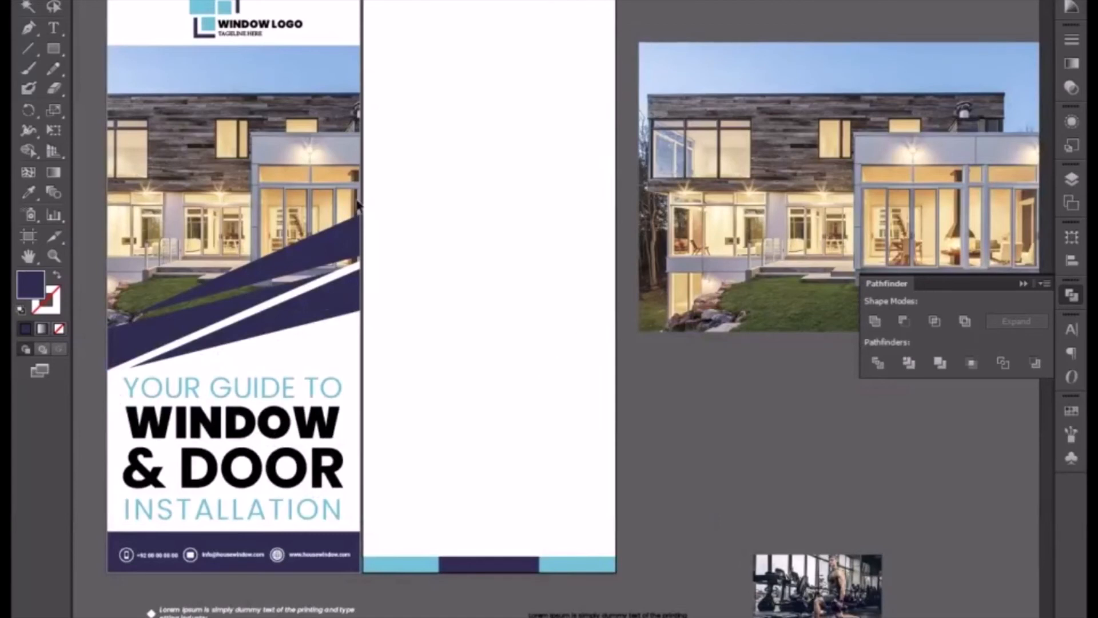
{"action": "left_click", "coordinate": [53, 87]}
{"action": "left_click_drag", "start_coordinate": [54, 49], "coordinate": [91, 88]}
{"action": "left_click_drag", "start_coordinate": [368, 166], "coordinate": [532, 394]}
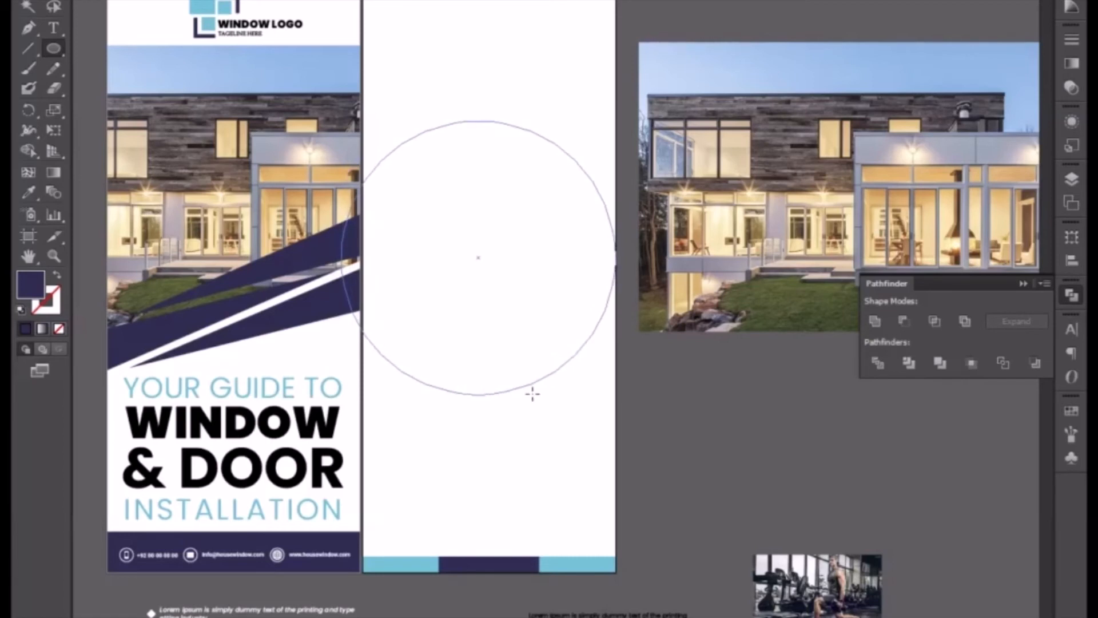
{"action": "left_click_drag", "start_coordinate": [533, 394], "coordinate": [533, 395]}
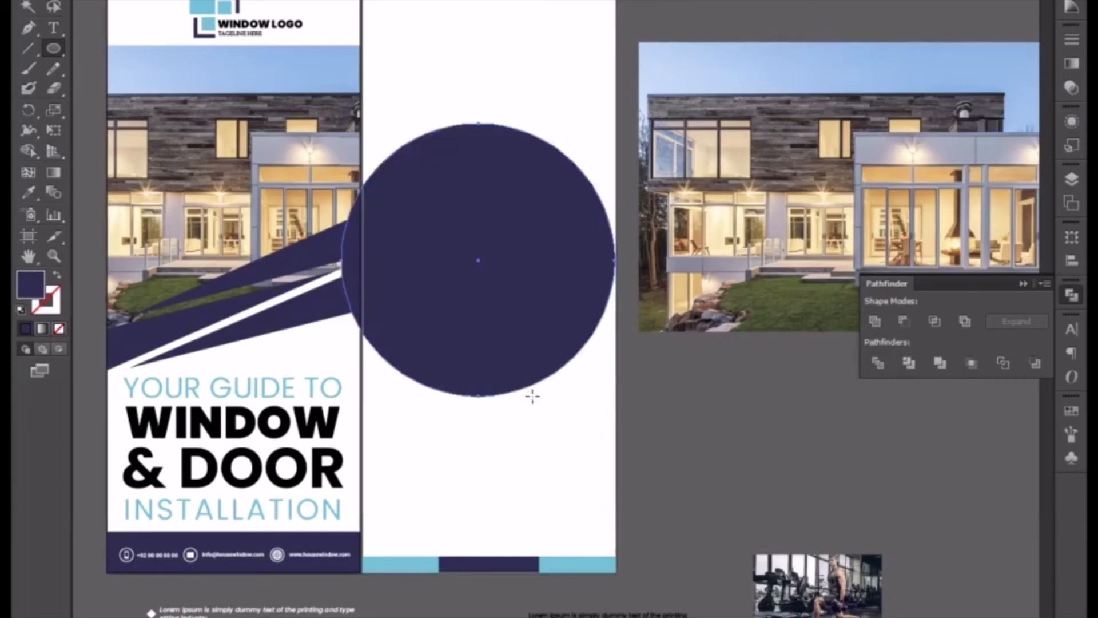
Enlarge a concentric copy of the circle slightly and recolor it with sampled light blue, keeping it behind the purple one.
{"action": "left_click", "coordinate": [27, 7]}
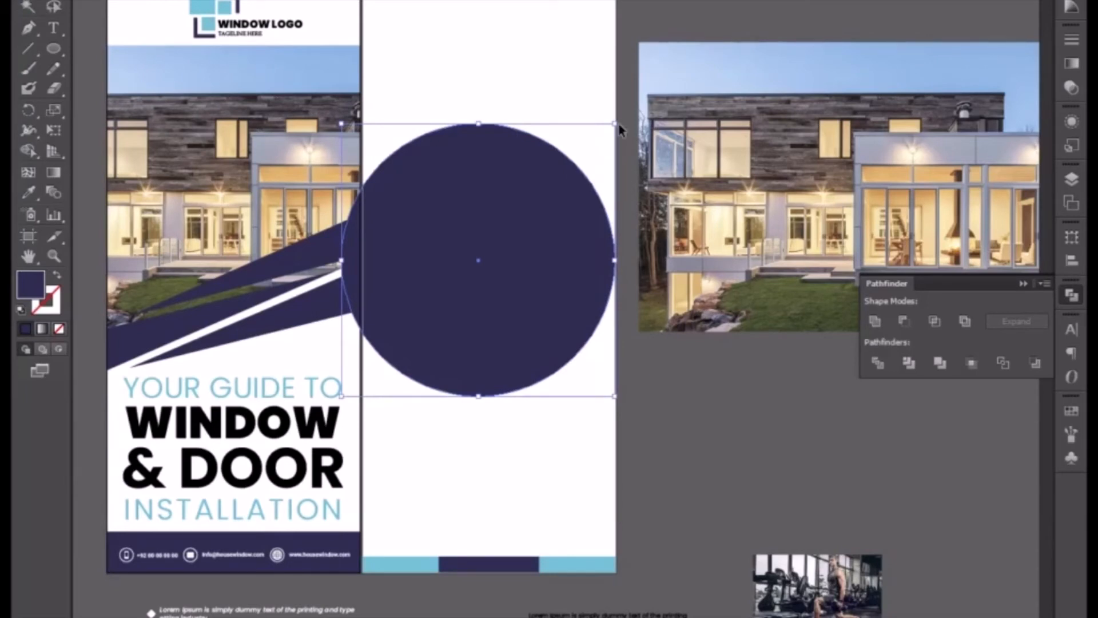
{"action": "left_click_drag", "start_coordinate": [617, 123], "coordinate": [624, 120]}
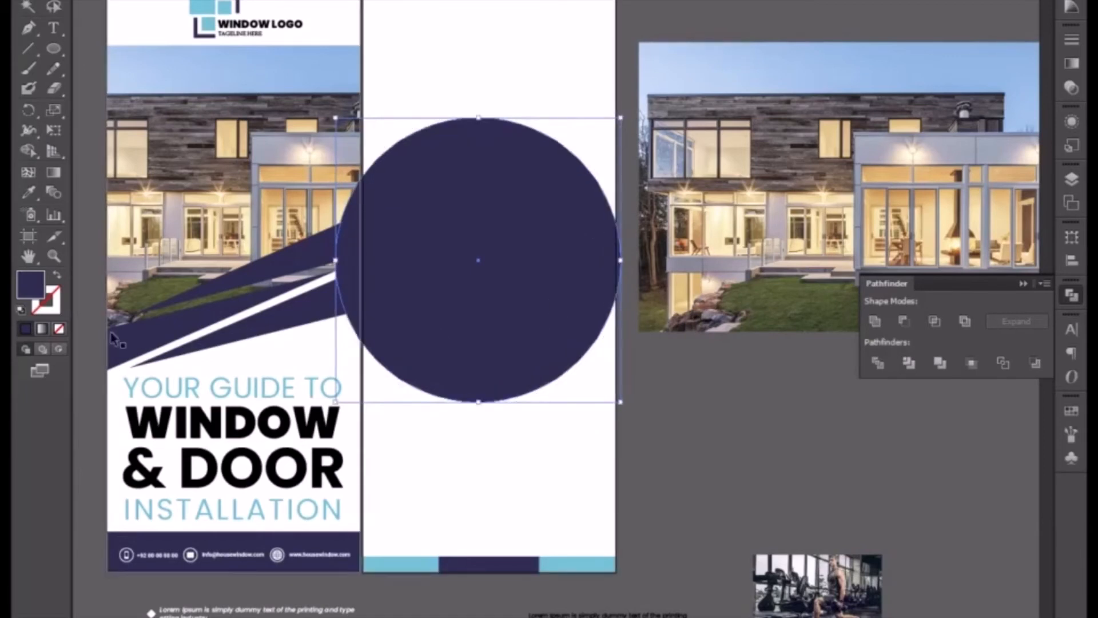
{"action": "left_click", "coordinate": [30, 192]}
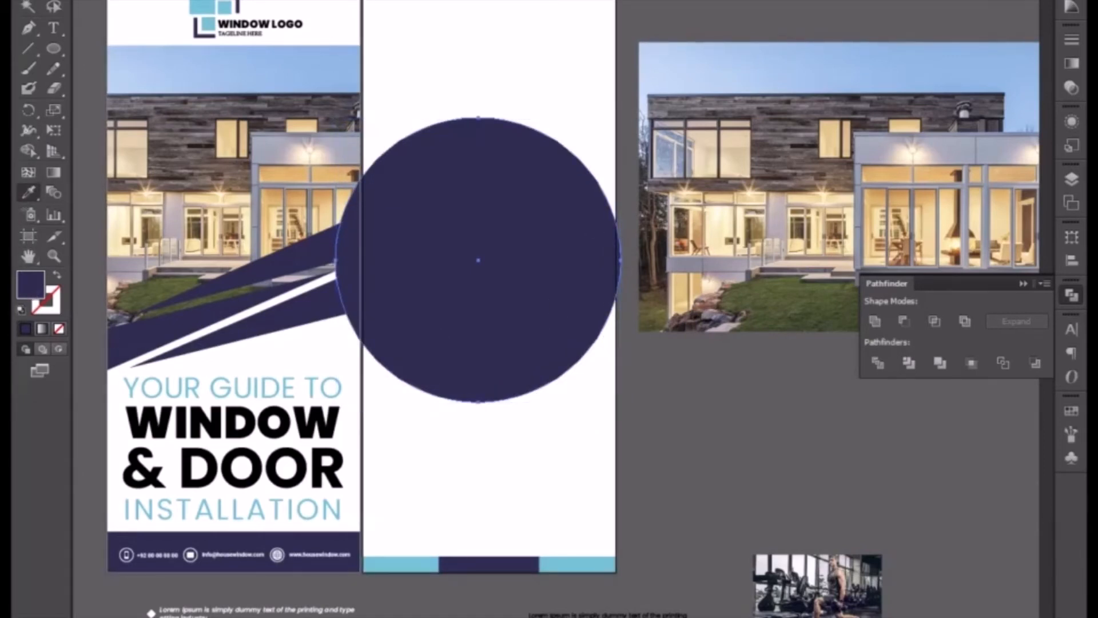
{"action": "left_click", "coordinate": [350, 1]}
{"action": "key", "text": "v"}
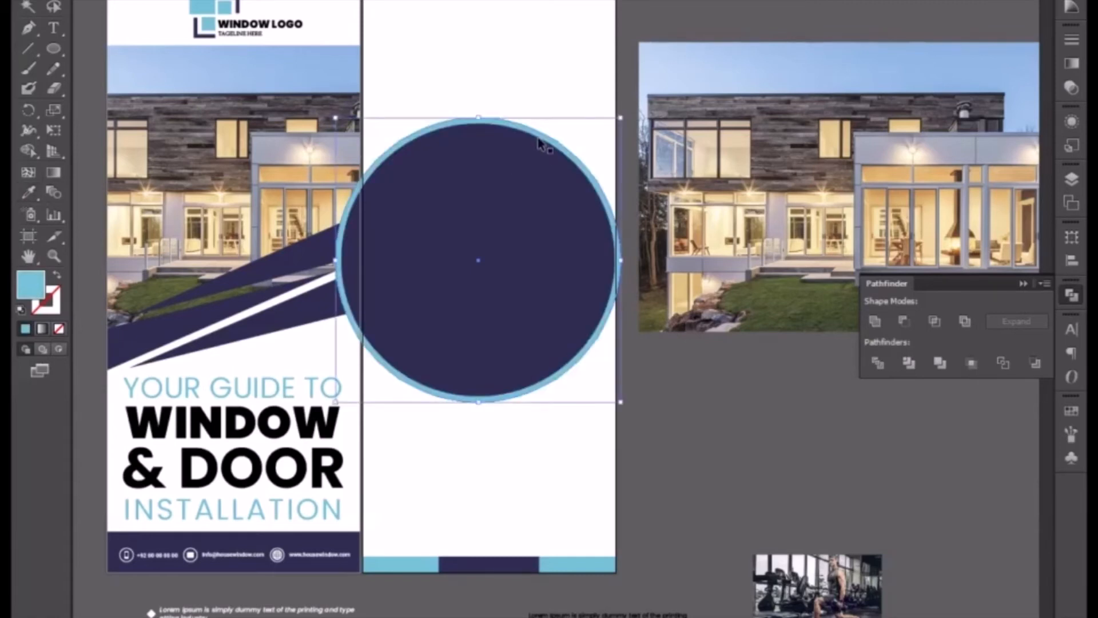
Scale the light-blue circle up slightly about its center to thicken the ring around the purple circle.
{"action": "left_click", "coordinate": [529, 83]}
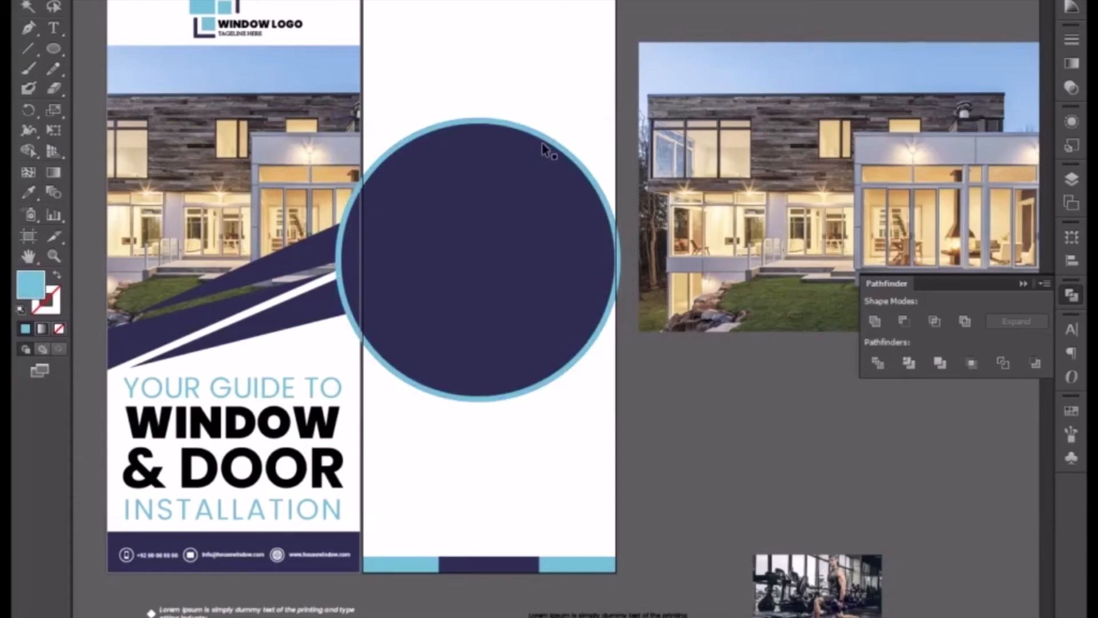
{"action": "left_click", "coordinate": [565, 150]}
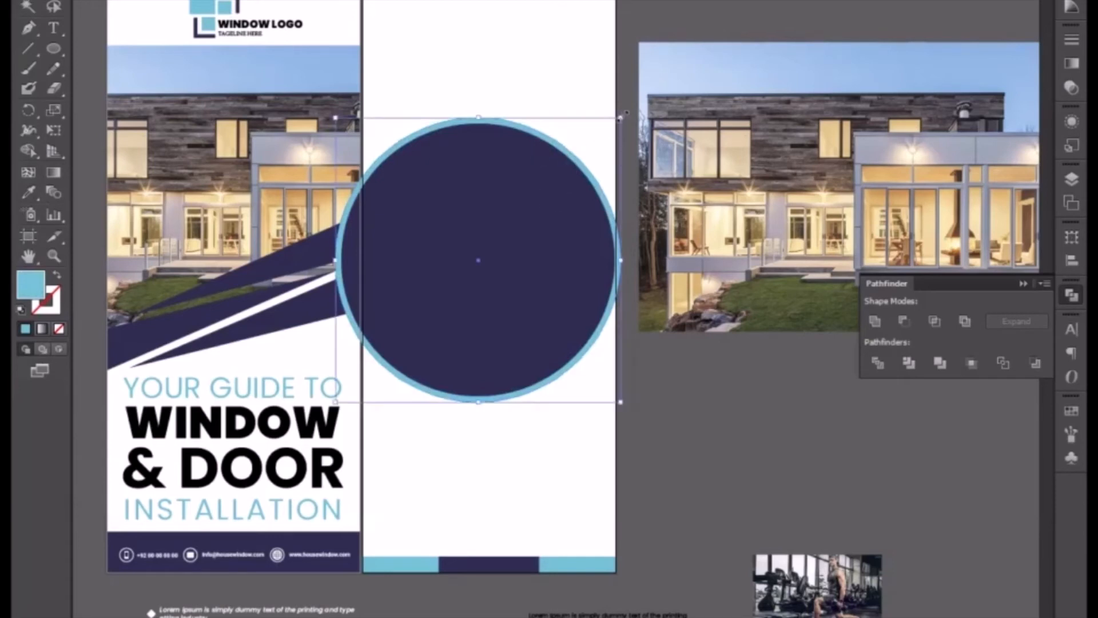
{"action": "left_click_drag", "start_coordinate": [627, 113], "coordinate": [629, 111]}
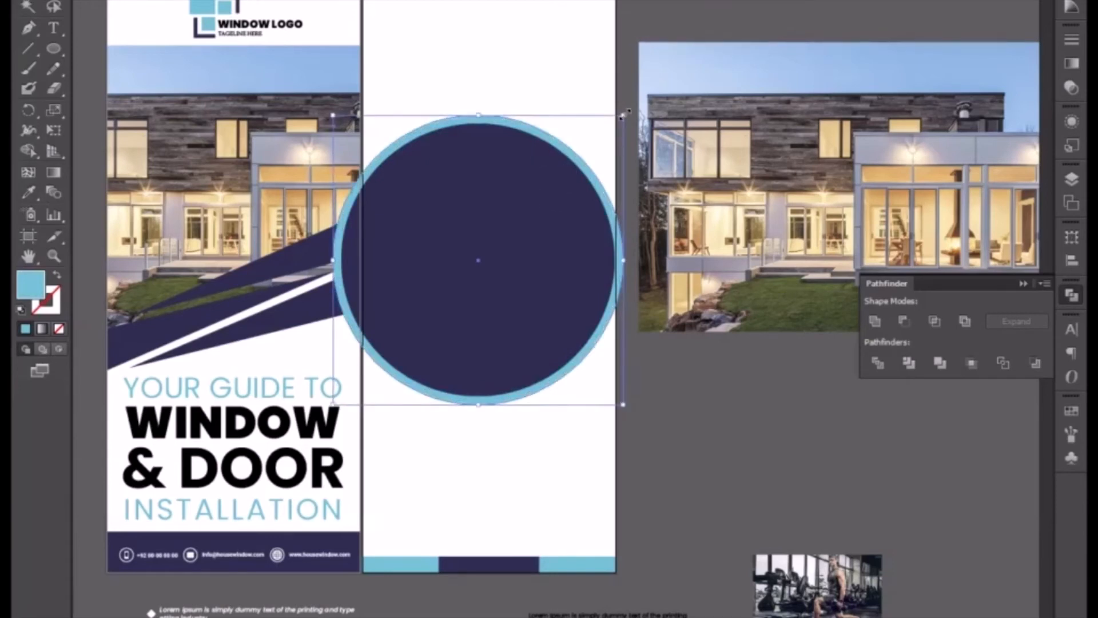
{"action": "left_click", "coordinate": [505, 103]}
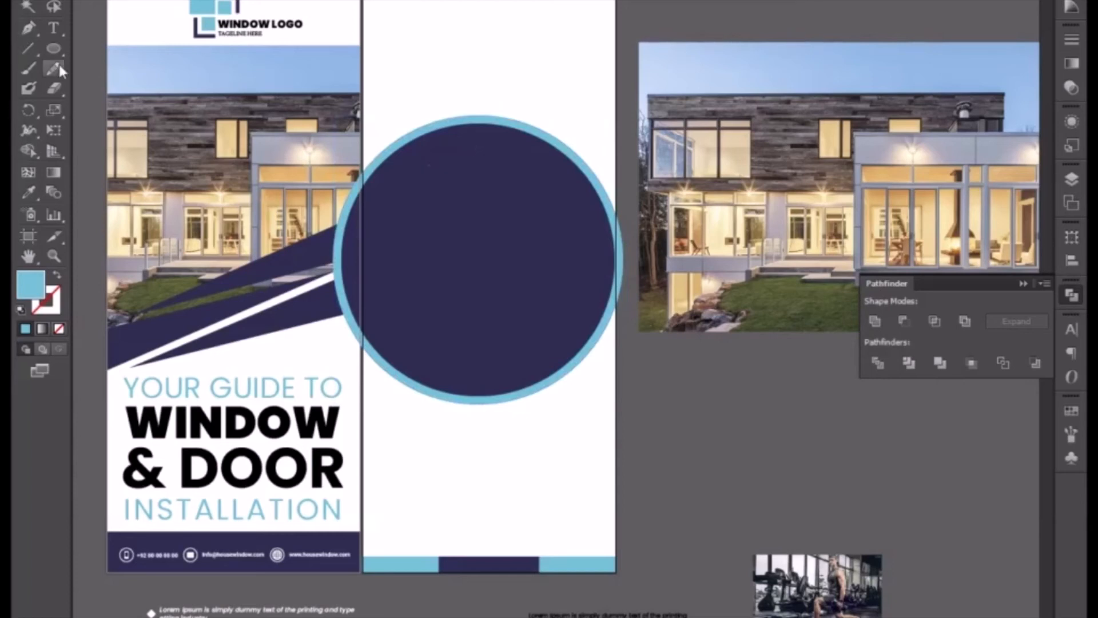
Draw a light-blue rectangle over both circles, spanning the second banner's full width.
{"action": "left_click_drag", "start_coordinate": [60, 47], "coordinate": [104, 48]}
{"action": "left_click_drag", "start_coordinate": [364, 87], "coordinate": [616, 466]}
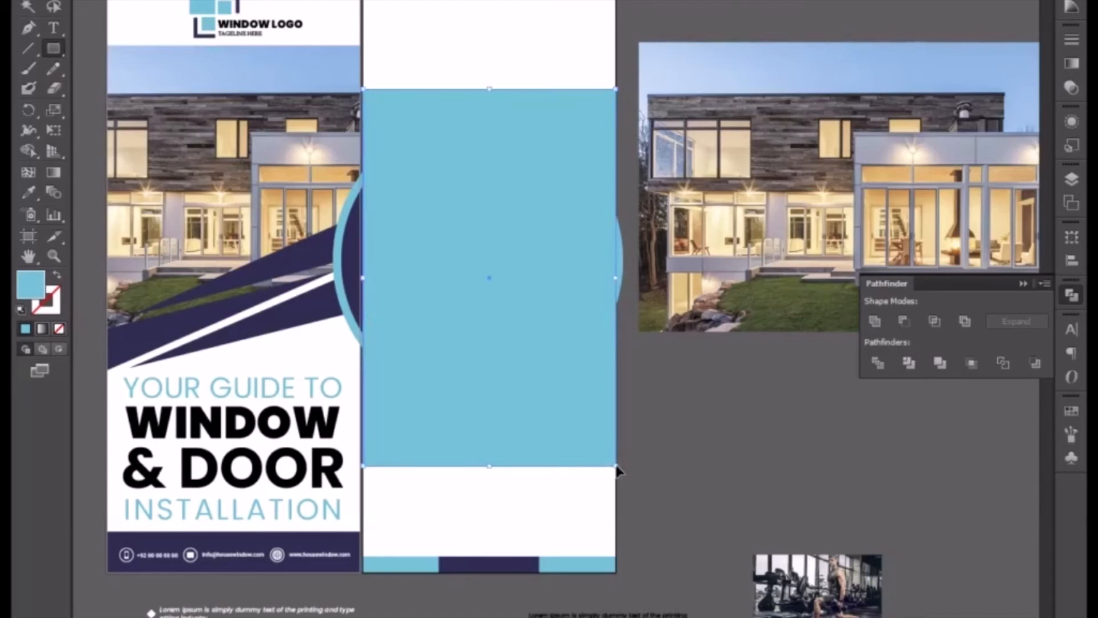
{"action": "key", "text": "ctrl+equal"}
{"action": "left_click", "coordinate": [28, 2]}
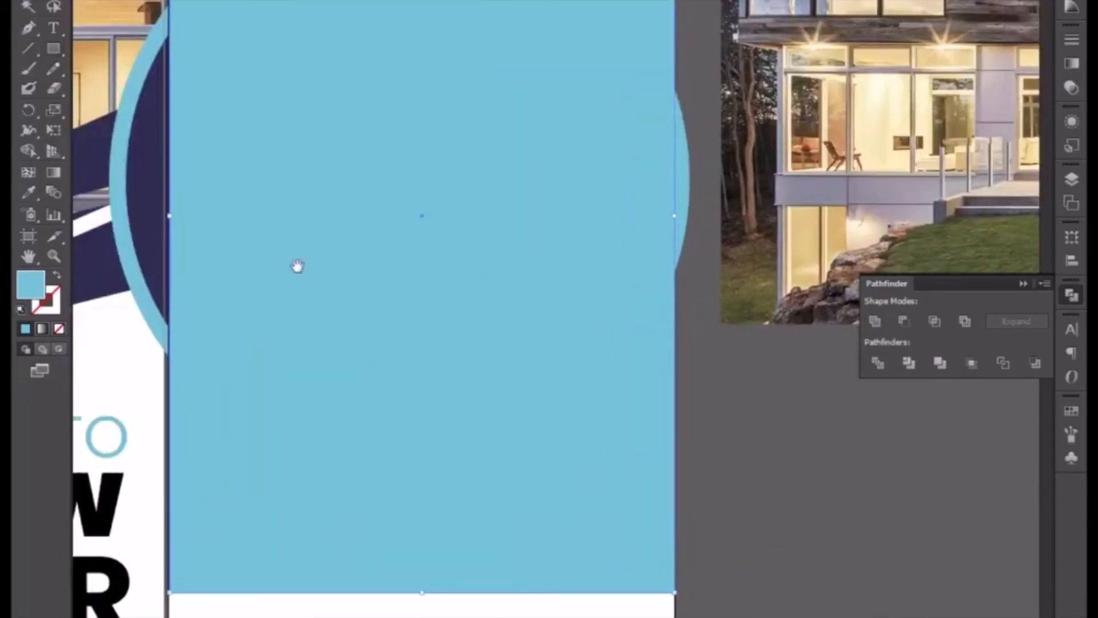
Adjust the rectangle's left side to sit exactly on the second banner's left edge.
{"action": "left_click_drag", "start_coordinate": [297, 268], "coordinate": [406, 46]}
{"action": "key", "text": "ctrl+equal"}
{"action": "key", "text": "ctrl+equal"}
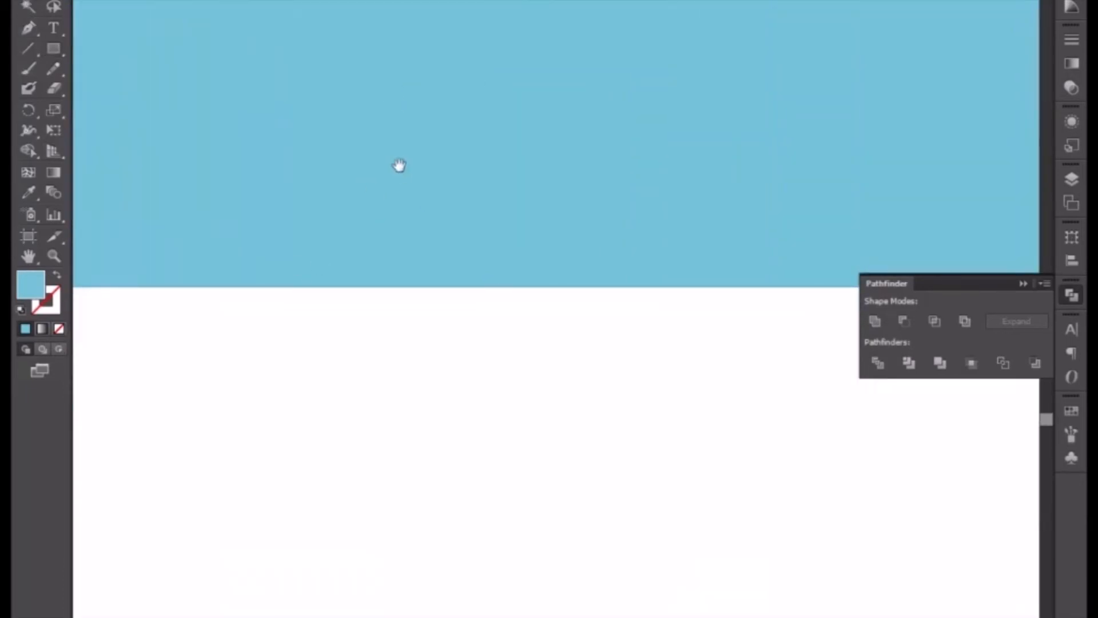
{"action": "left_click_drag", "start_coordinate": [400, 167], "coordinate": [623, 361]}
{"action": "left_click_drag", "start_coordinate": [358, 43], "coordinate": [476, 201]}
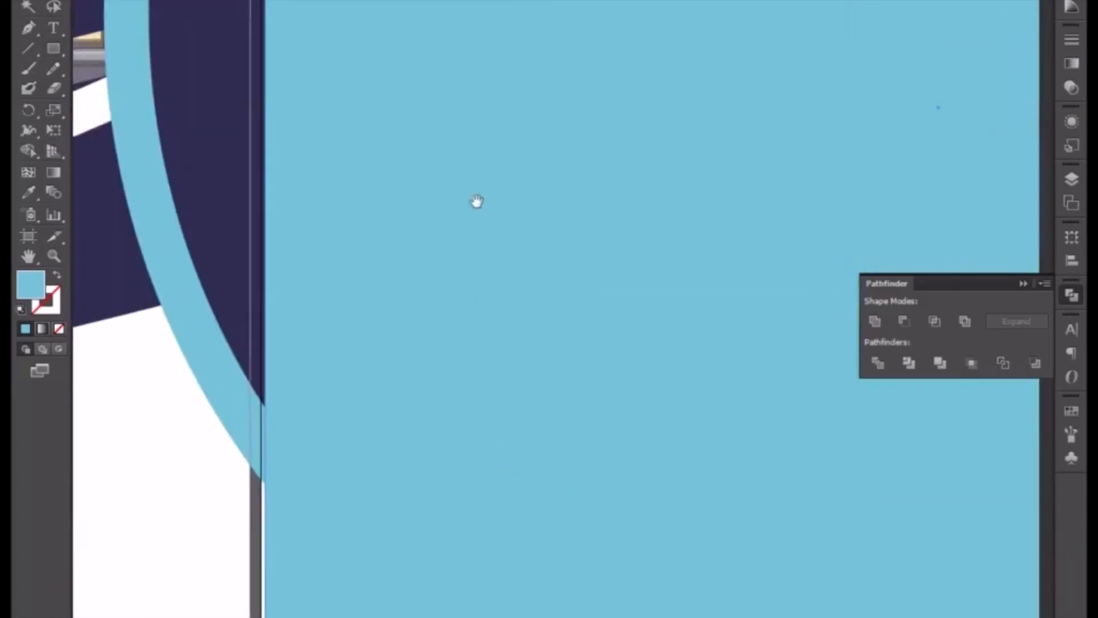
{"action": "left_click_drag", "start_coordinate": [268, 108], "coordinate": [261, 110]}
{"action": "left_click_drag", "start_coordinate": [385, 247], "coordinate": [701, 254]}
{"action": "key", "text": "ctrl+plus"}
{"action": "key", "text": "ctrl+plus"}
{"action": "key", "text": "ctrl+plus"}
{"action": "key", "text": "ctrl+plus"}
{"action": "left_click_drag", "start_coordinate": [411, 178], "coordinate": [699, 509]}
{"action": "left_click_drag", "start_coordinate": [413, 293], "coordinate": [380, 549]}
{"action": "left_click_drag", "start_coordinate": [369, 197], "coordinate": [393, 412]}
{"action": "key", "text": "ctrl+plus"}
{"action": "key", "text": "ctrl+plus"}
{"action": "key", "text": "ctrl+plus"}
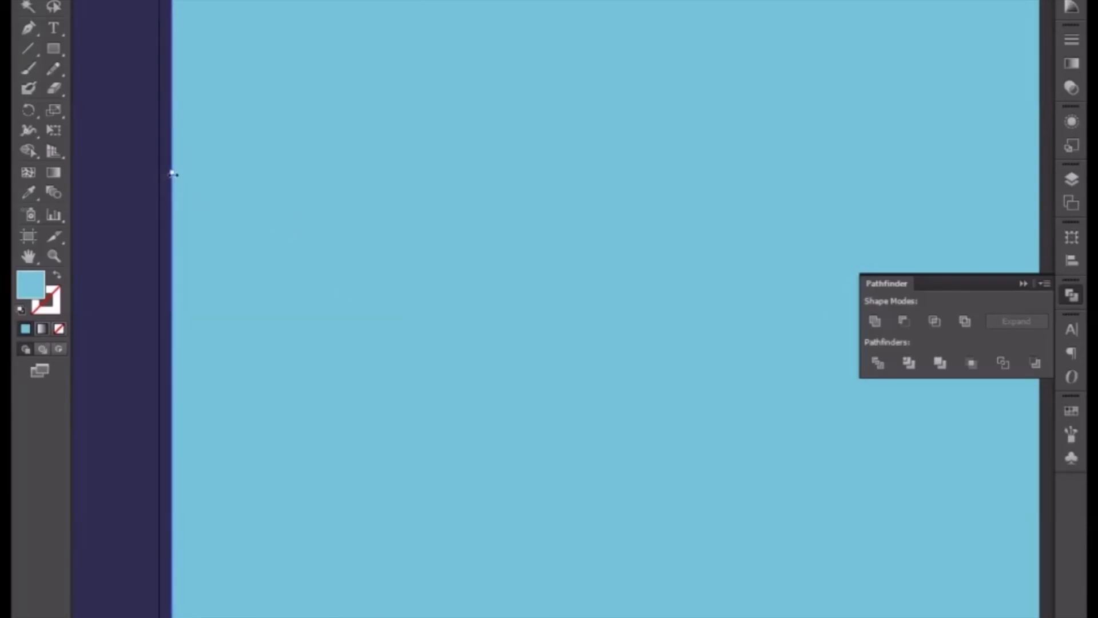
{"action": "scroll", "coordinate": [307, 277], "scroll_direction": "left", "scroll_amount": 6}
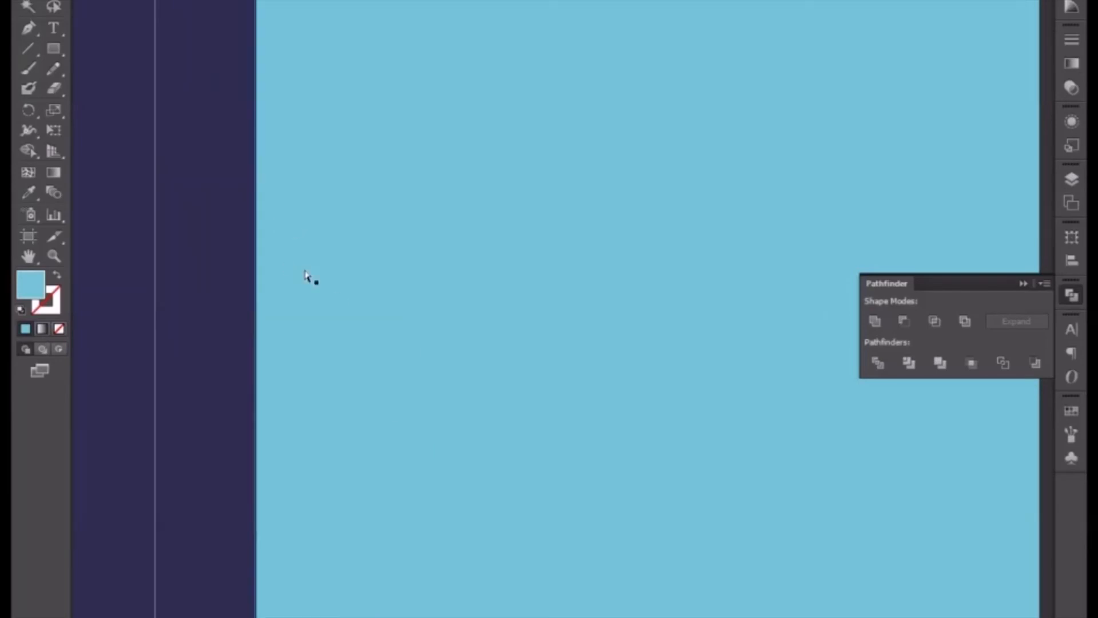
Examine how the rectangle's right side lines up with the second banner's right edge.
{"action": "key", "text": "ctrl+minus"}
{"action": "key", "text": "ctrl+minus"}
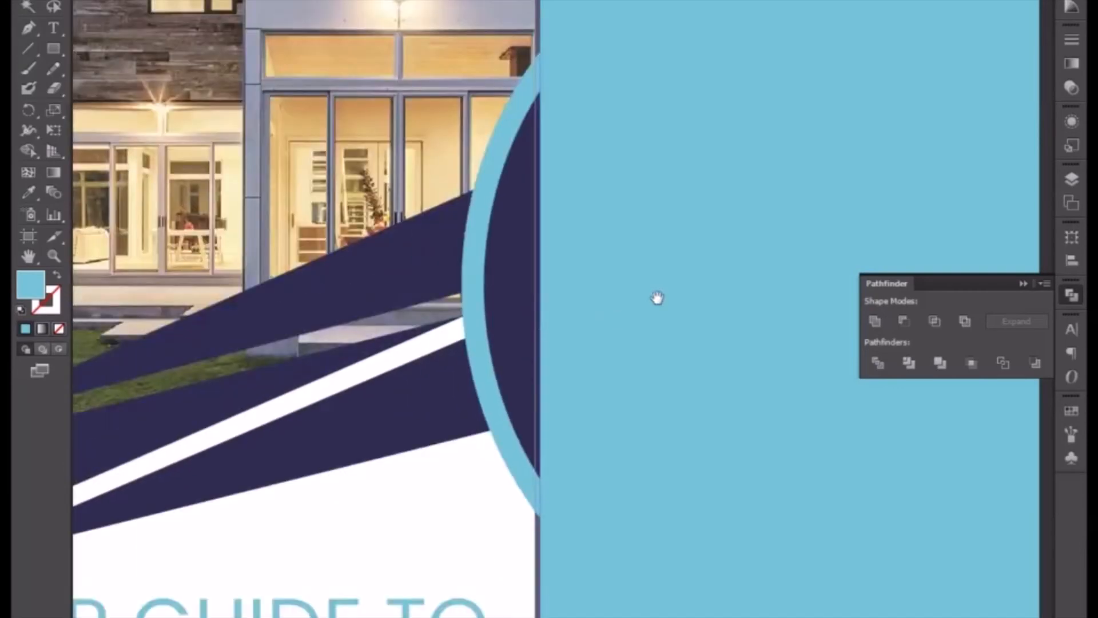
{"action": "left_click_drag", "start_coordinate": [657, 299], "coordinate": [266, 290]}
{"action": "left_click_drag", "start_coordinate": [686, 275], "coordinate": [437, 318]}
{"action": "key", "text": "ctrl+plus"}
{"action": "key", "text": "ctrl+plus"}
{"action": "key", "text": "ctrl+plus"}
{"action": "key", "text": "ctrl+plus"}
{"action": "key", "text": "ctrl+plus"}
{"action": "key", "text": "ctrl+plus"}
{"action": "key", "text": "ctrl+plus"}
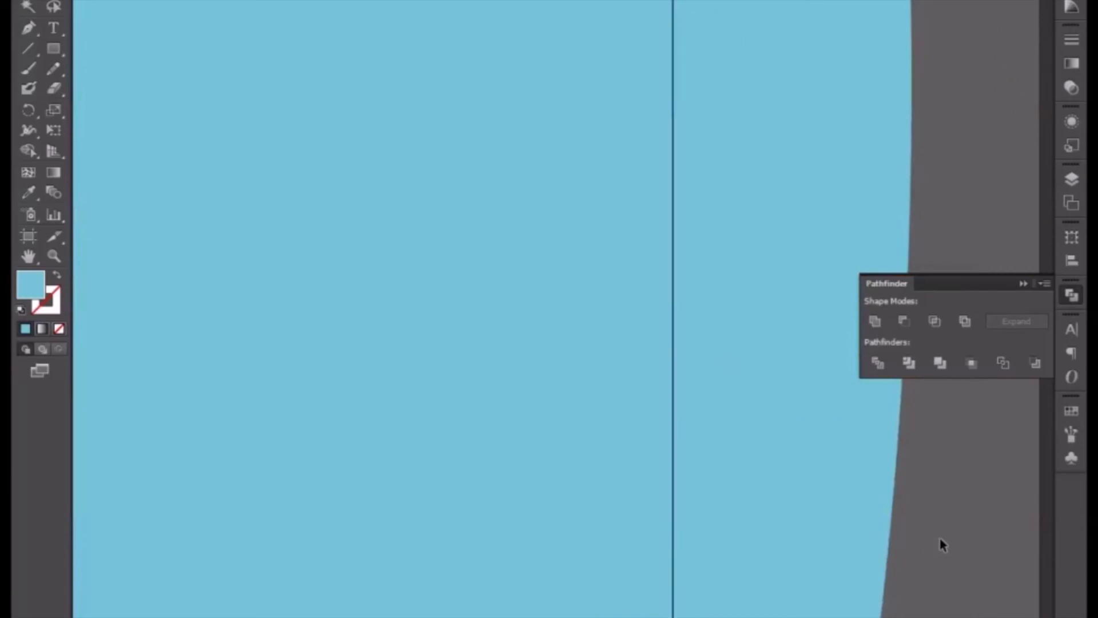
{"action": "key", "text": "ctrl+minus"}
{"action": "key", "text": "ctrl+minus"}
{"action": "key", "text": "ctrl+minus"}
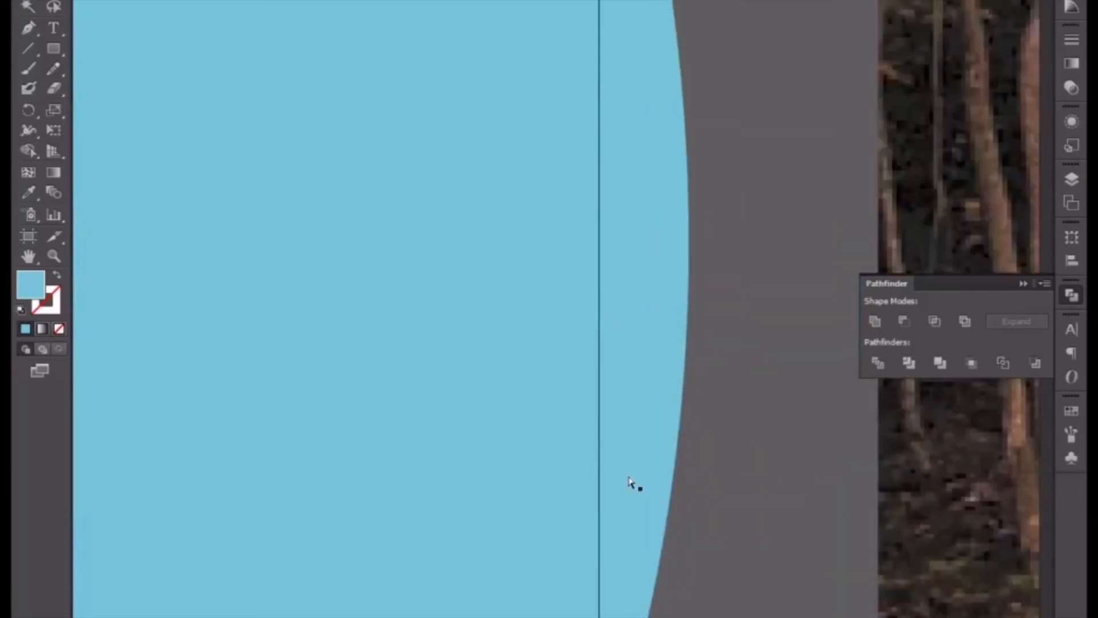
{"action": "key", "text": "ctrl+minus"}
{"action": "key", "text": "ctrl+minus"}
{"action": "key", "text": "ctrl+minus"}
{"action": "key", "text": "ctrl+minus"}
{"action": "key", "text": "ctrl+minus"}
{"action": "key", "text": "ctrl+minus"}
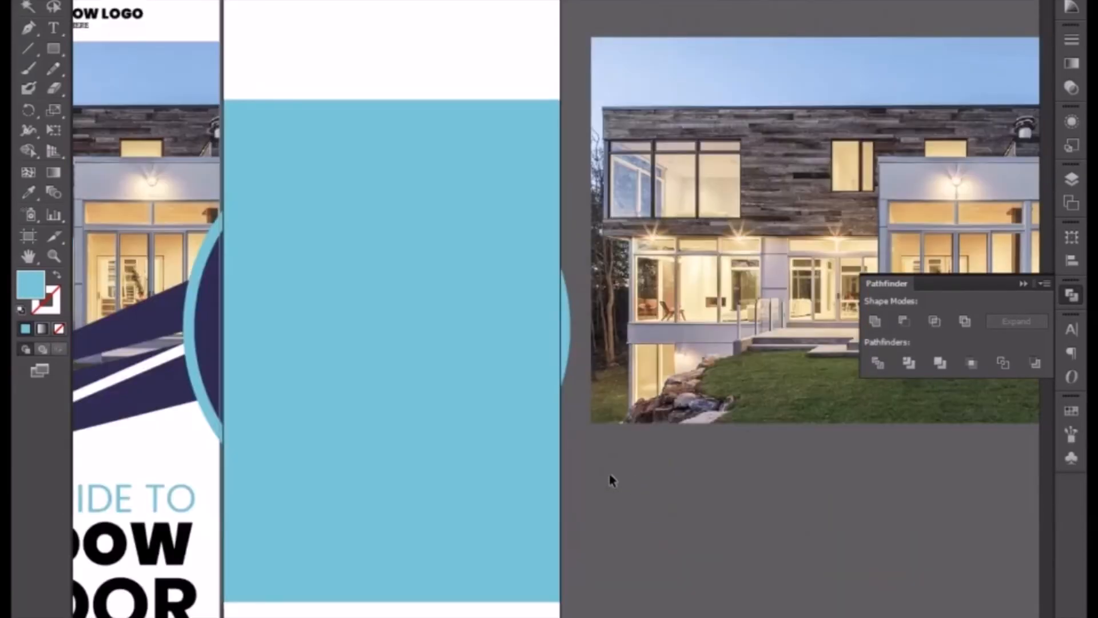
Divide the rectangle and both circles into separate pieces with Pathfinder.
{"action": "left_click_drag", "start_coordinate": [458, 342], "coordinate": [458, 341]}
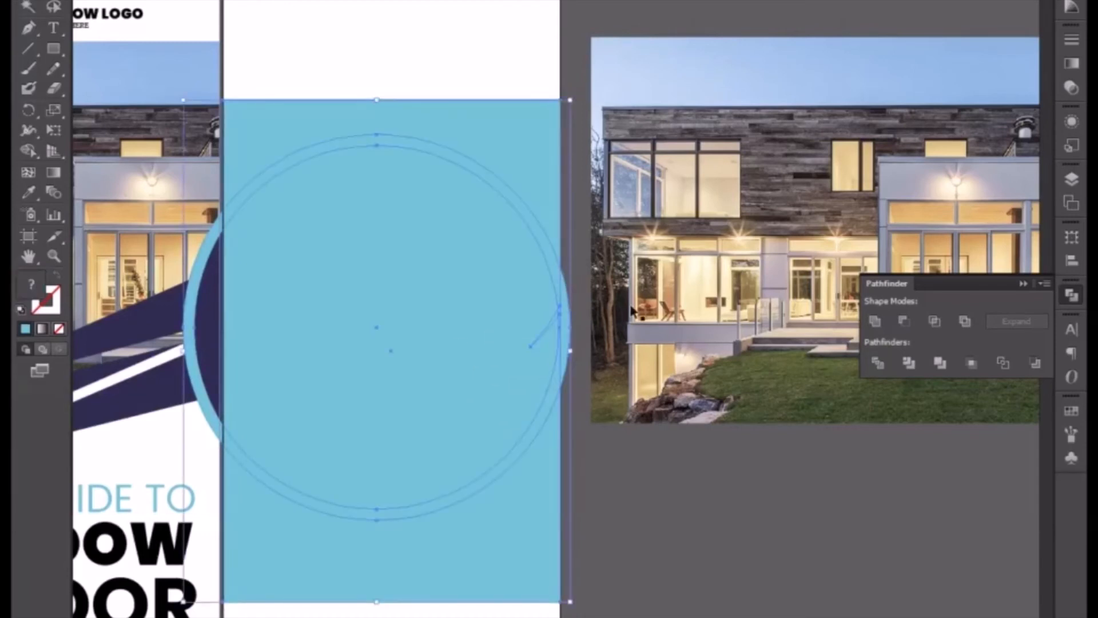
{"action": "left_click", "coordinate": [879, 363]}
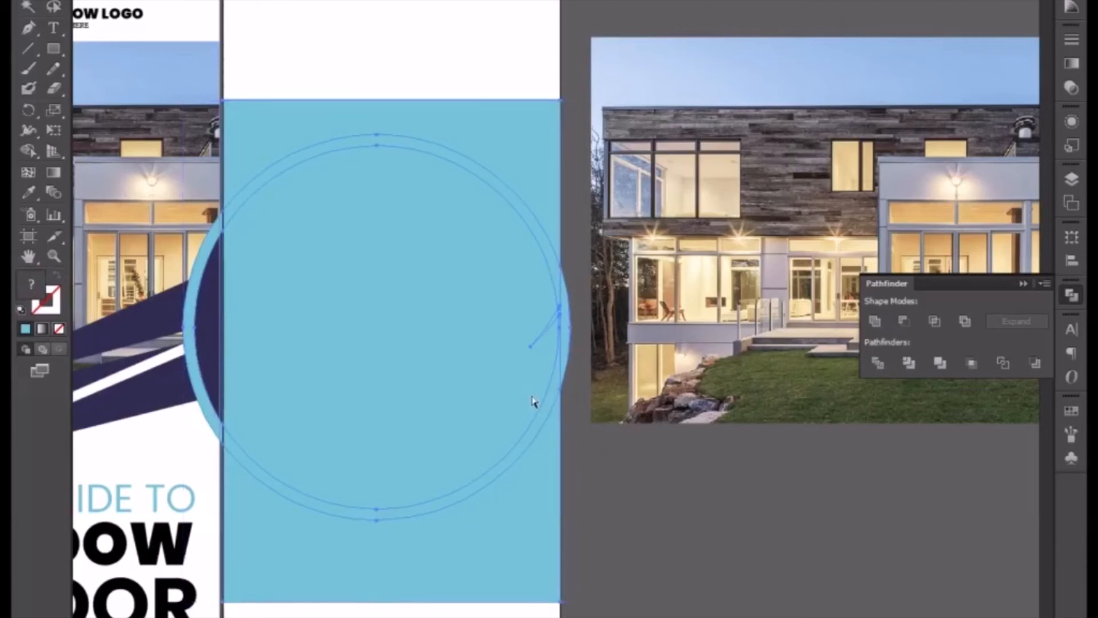
{"action": "key", "text": "ctrl+plus"}
{"action": "key", "text": "ctrl+plus"}
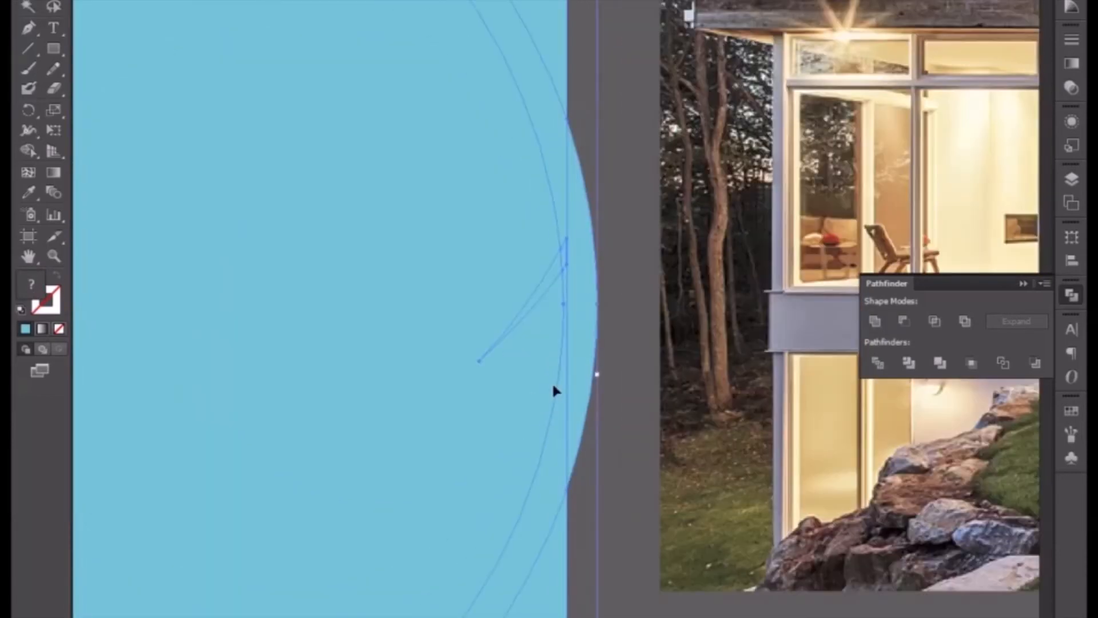
Delete the stray pointed shape that crosses the second banner's right edge.
{"action": "left_click", "coordinate": [618, 300]}
{"action": "key", "text": "ctrl+y"}
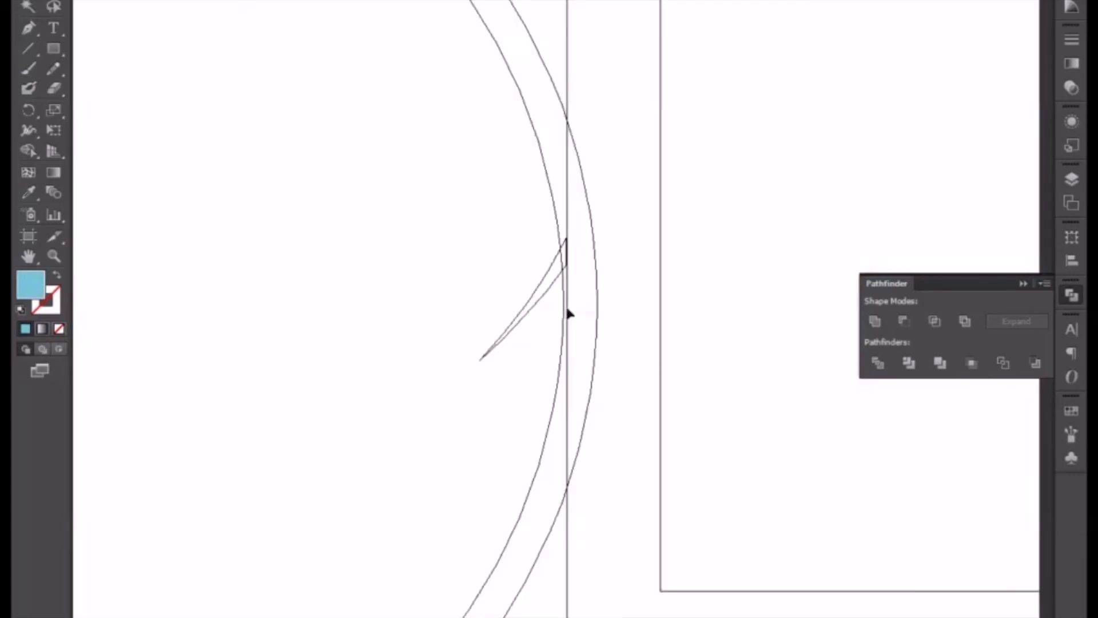
{"action": "left_click", "coordinate": [550, 291]}
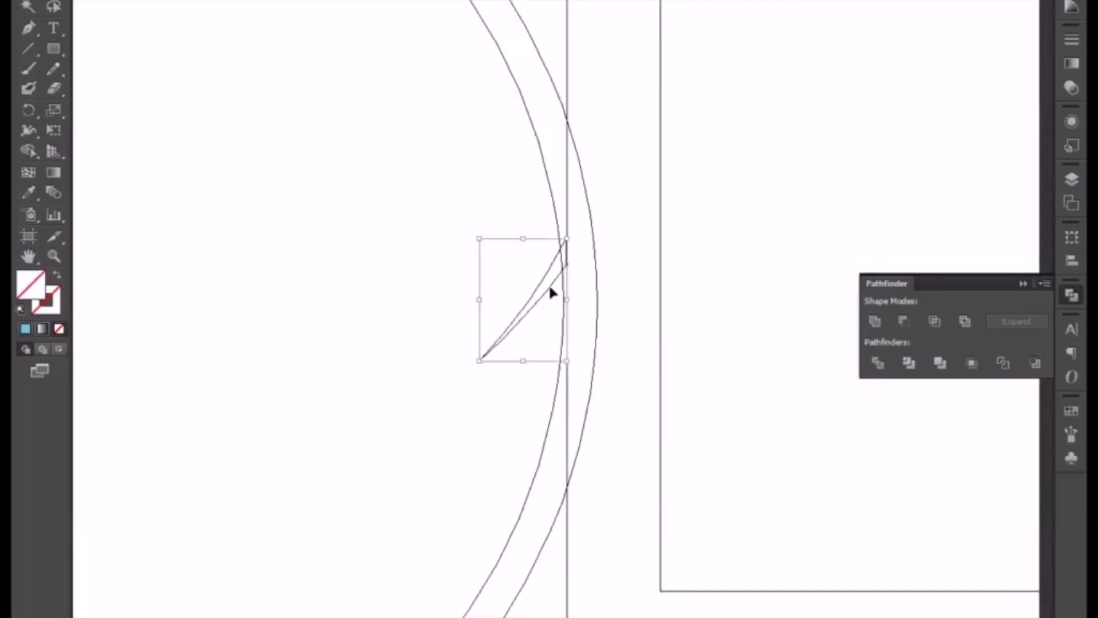
{"action": "key", "text": "Delete"}
{"action": "key", "text": "ctrl+y"}
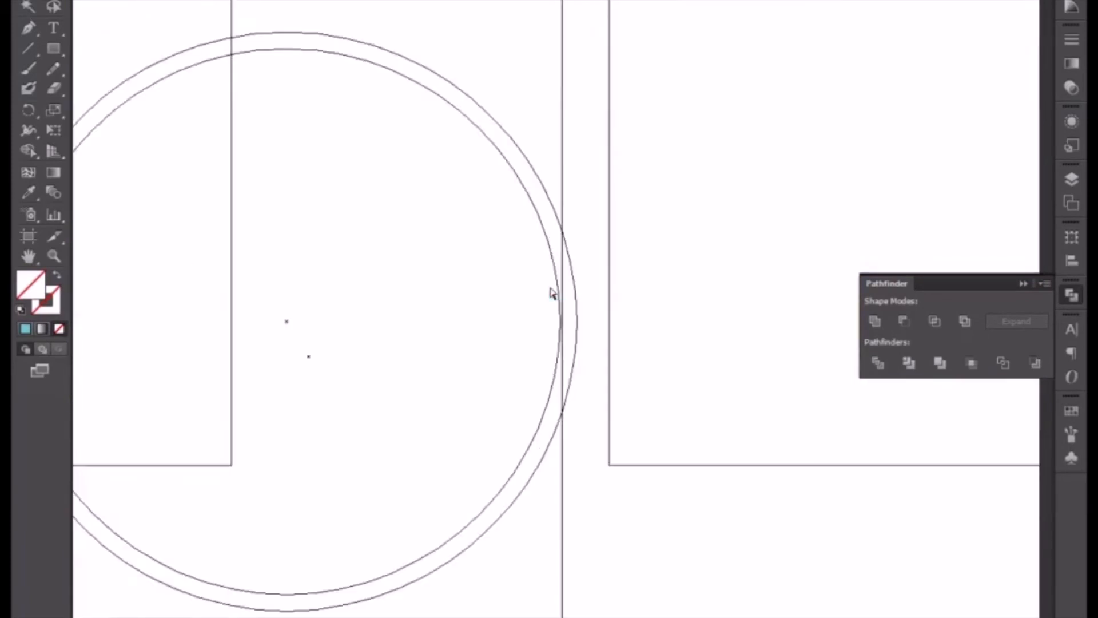
Enlarge both circles slightly around their centre until the inner circle touches the second banner's right edge.
{"action": "scroll", "coordinate": [552, 293], "scroll_direction": "up", "scroll_amount": 3}
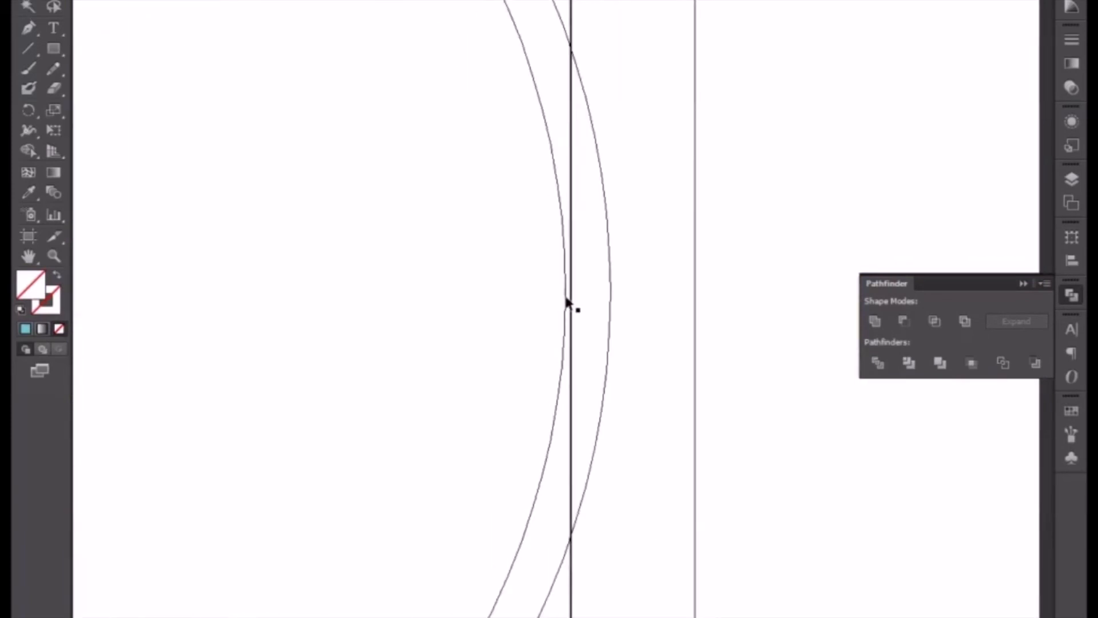
{"action": "left_click", "coordinate": [566, 302]}
{"action": "left_click_drag", "start_coordinate": [572, 440], "coordinate": [547, 298]}
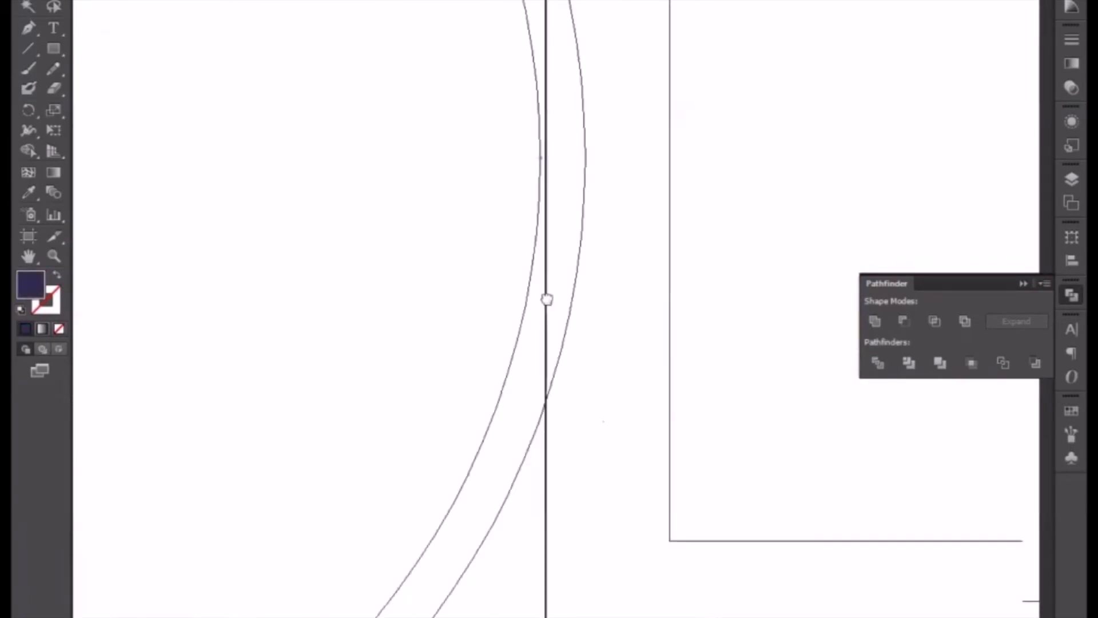
{"action": "scroll", "coordinate": [547, 298], "scroll_direction": "down", "scroll_amount": 5}
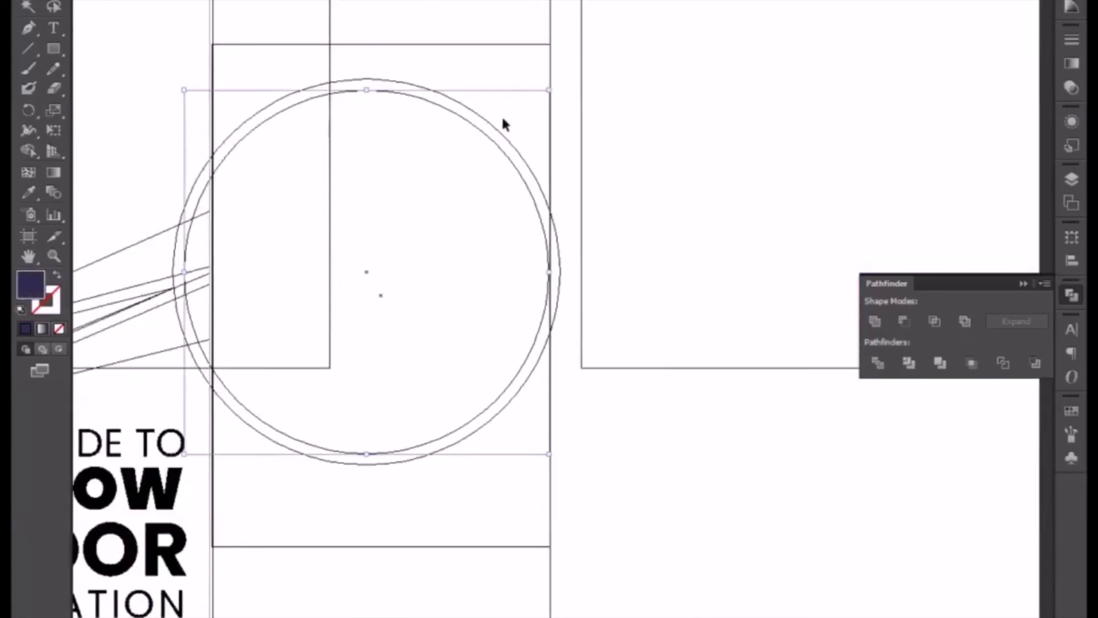
{"action": "left_click_drag", "start_coordinate": [484, 161], "coordinate": [483, 161]}
{"action": "key", "text": "ctrl+equal"}
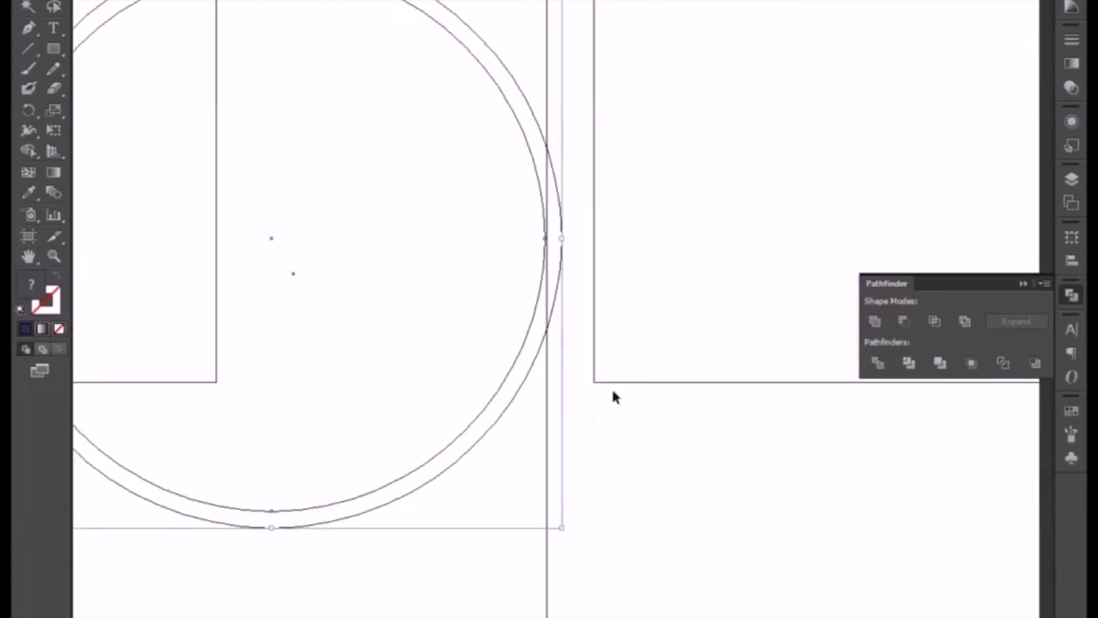
{"action": "left_click_drag", "start_coordinate": [564, 528], "coordinate": [567, 534]}
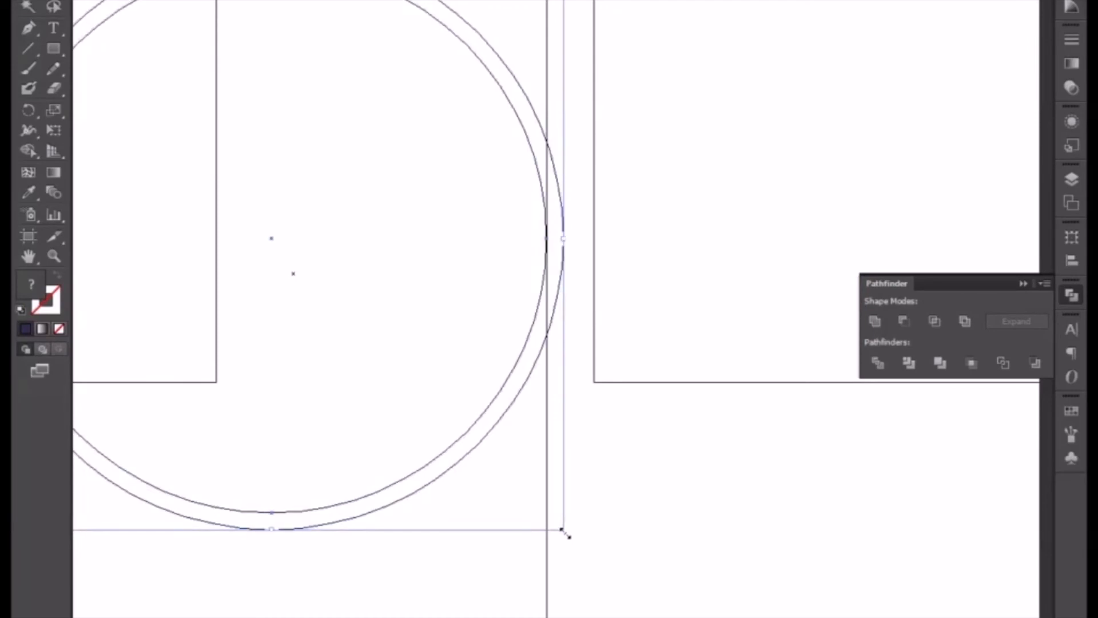
{"action": "left_click", "coordinate": [606, 542]}
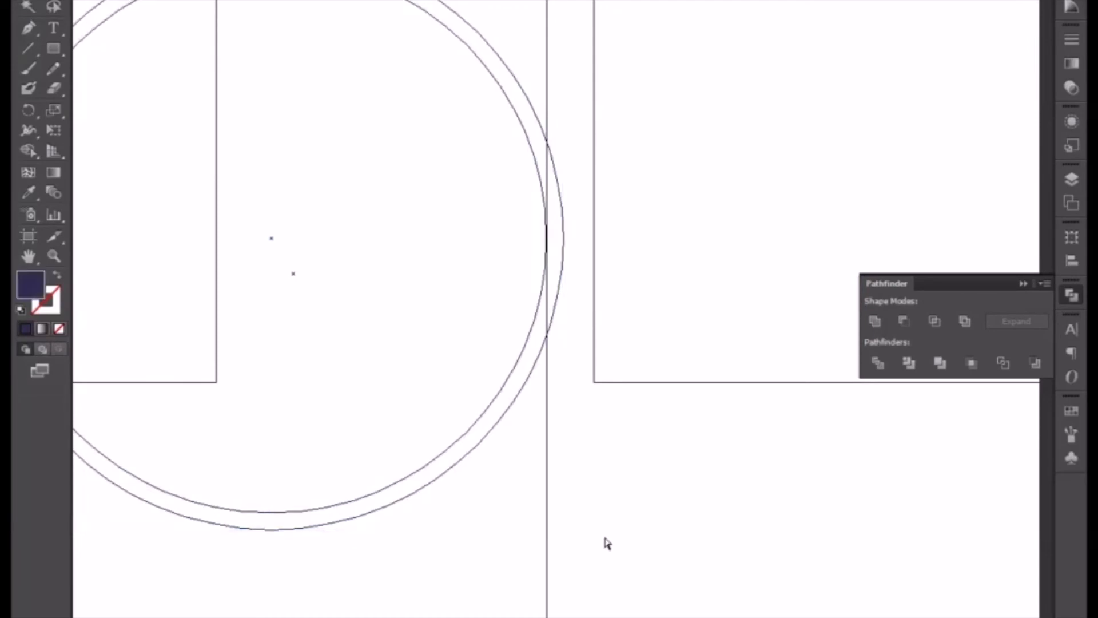
{"action": "key", "text": "ctrl+t"}
{"action": "key", "text": "ctrl+y"}
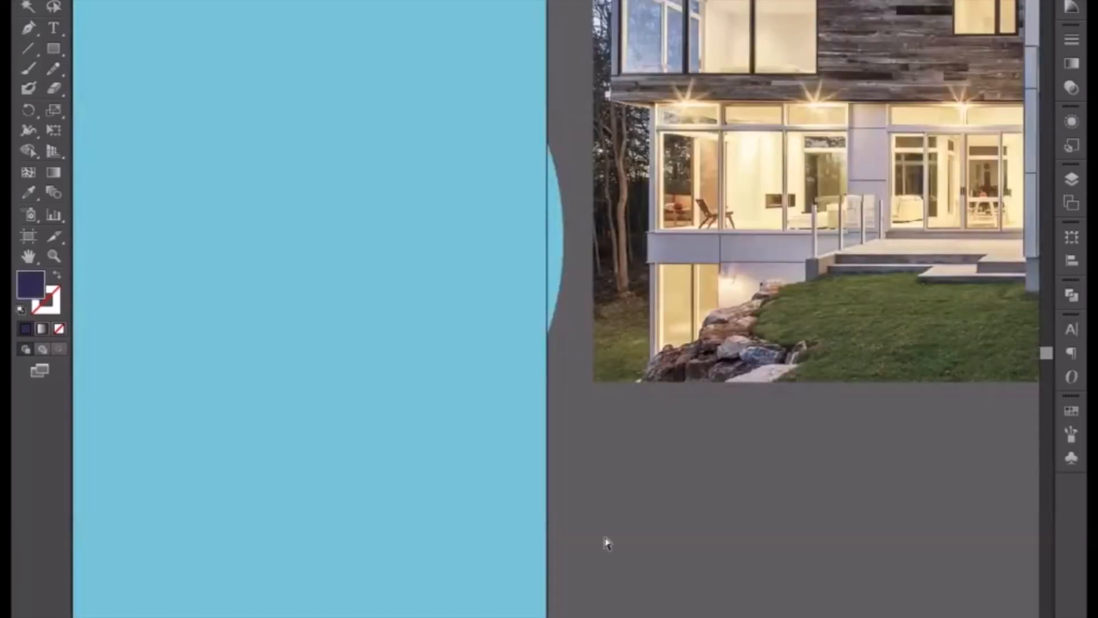
Divide the light-blue rectangle and both circles with Pathfinder and ungroup the resulting pieces.
{"action": "key", "text": "ctrl+minus"}
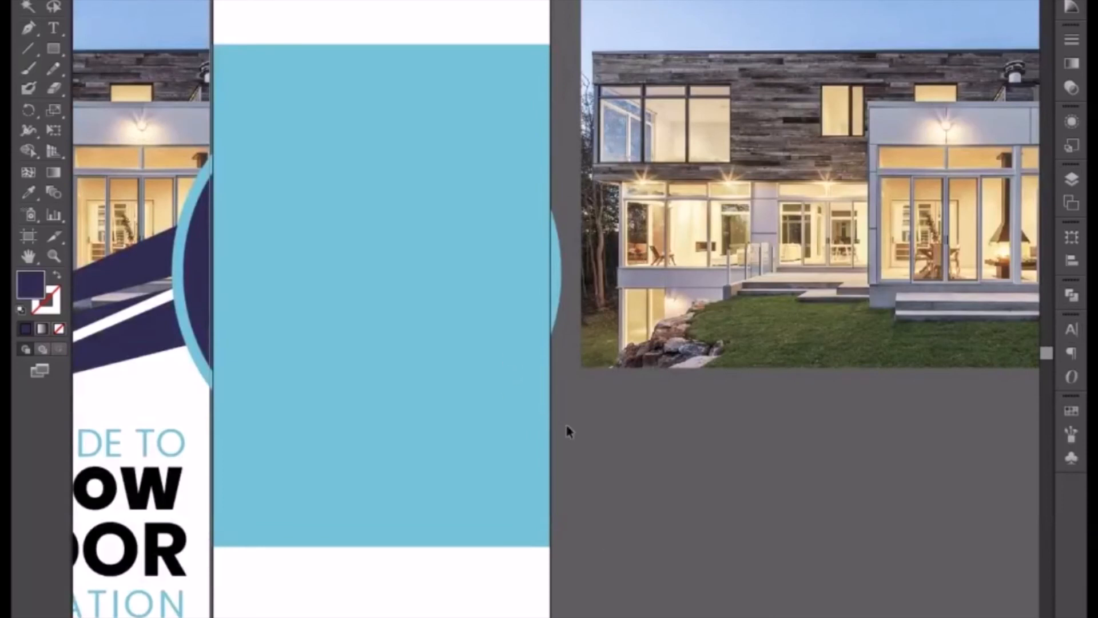
{"action": "left_click", "coordinate": [530, 419]}
{"action": "left_click", "coordinate": [584, 440]}
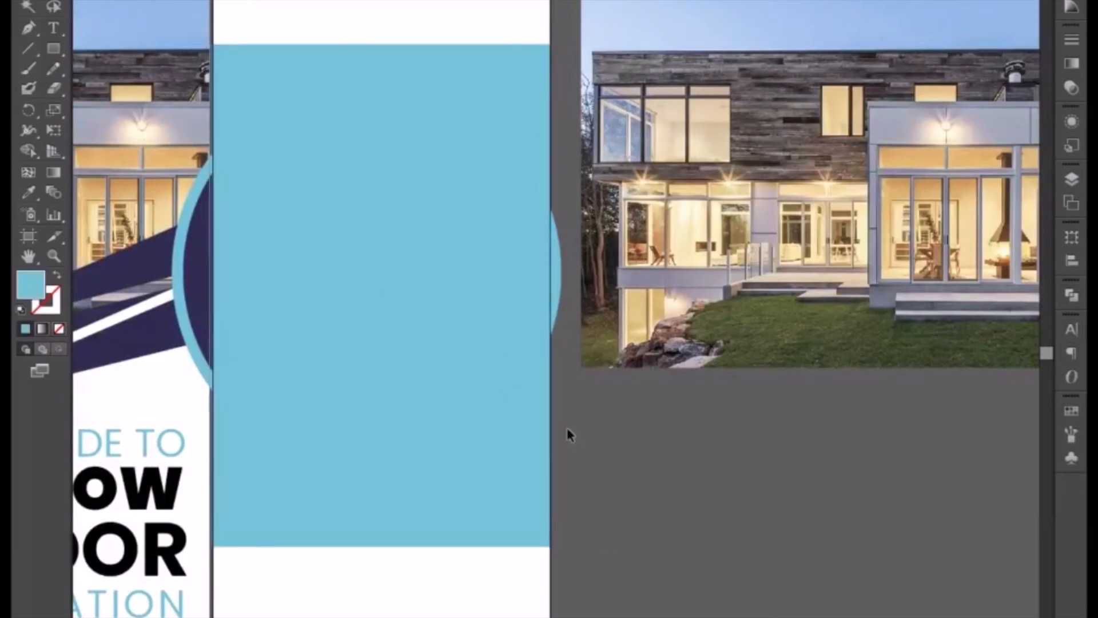
{"action": "left_click", "coordinate": [484, 286]}
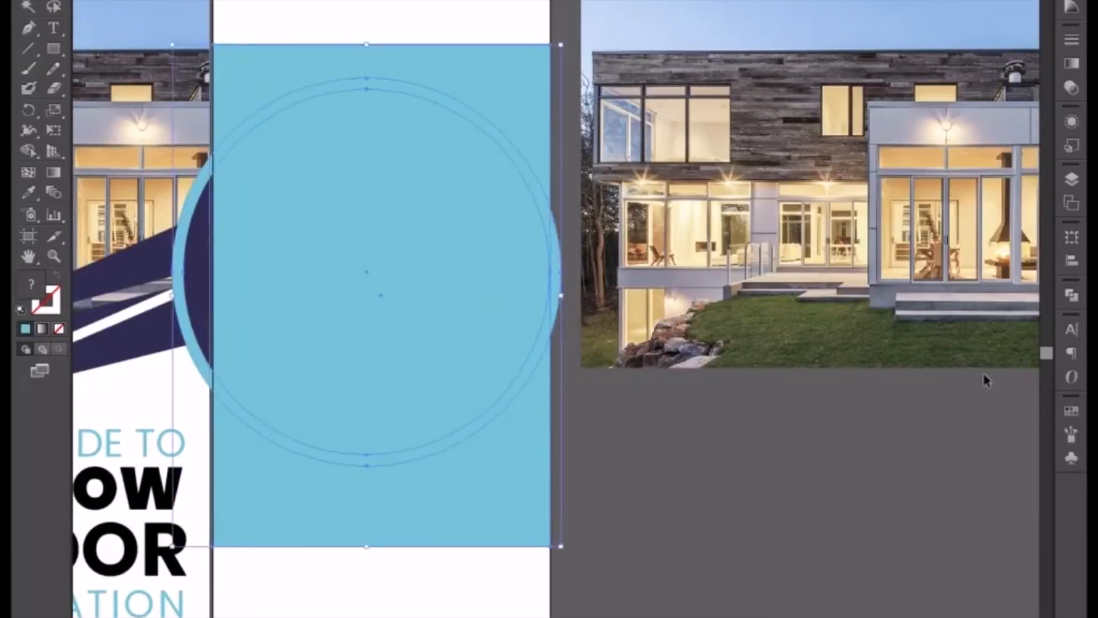
{"action": "left_click", "coordinate": [1067, 296]}
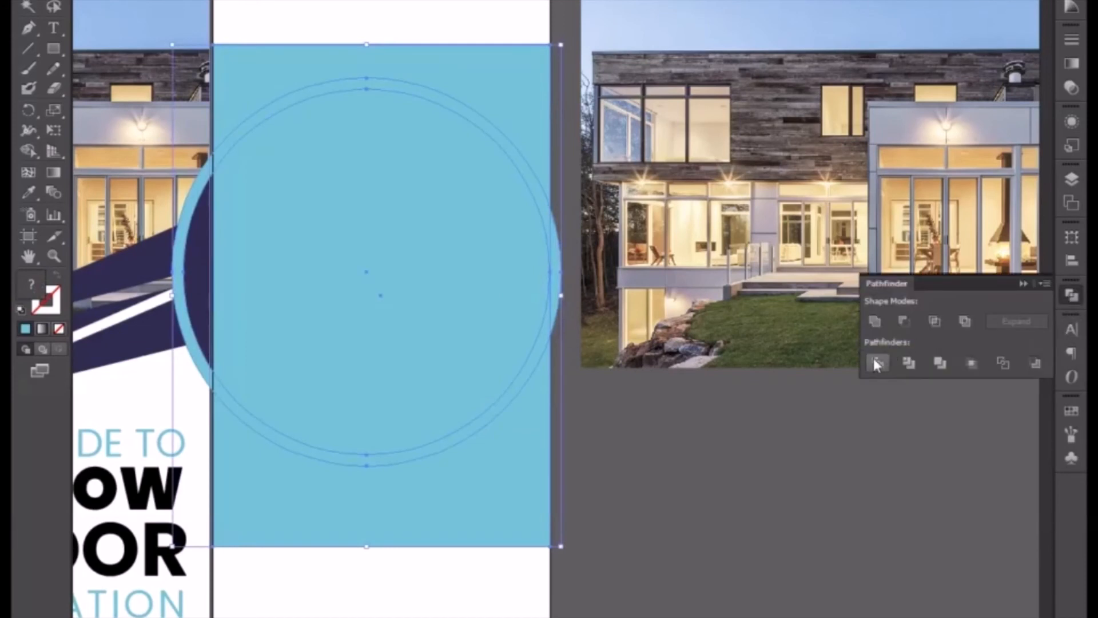
{"action": "right_click", "coordinate": [457, 401]}
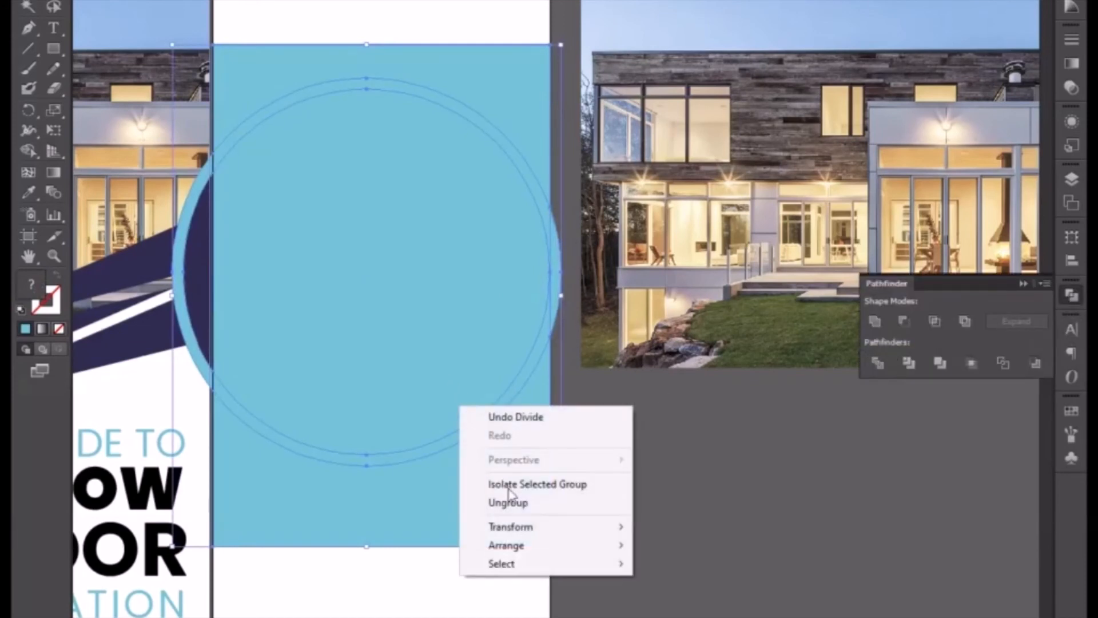
{"action": "left_click", "coordinate": [513, 504]}
{"action": "left_click", "coordinate": [575, 474]}
Delete the circle and ring pieces that stick out beyond the second banner's left and right edges.
{"action": "left_click", "coordinate": [199, 304]}
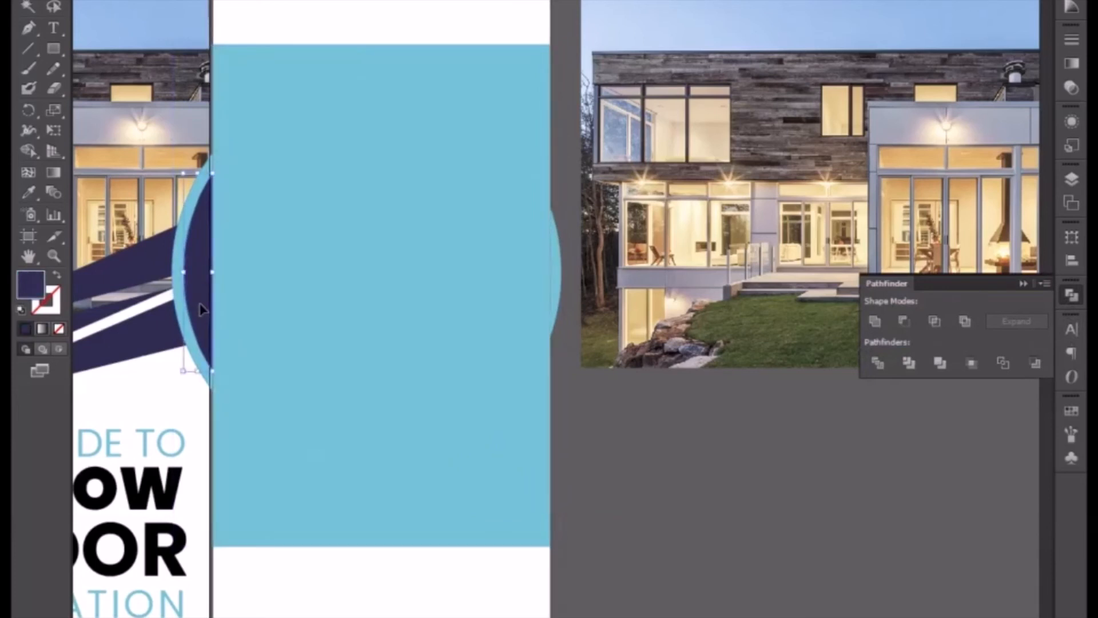
{"action": "key", "text": "Delete"}
{"action": "left_click", "coordinate": [181, 306]}
{"action": "key", "text": "Delete"}
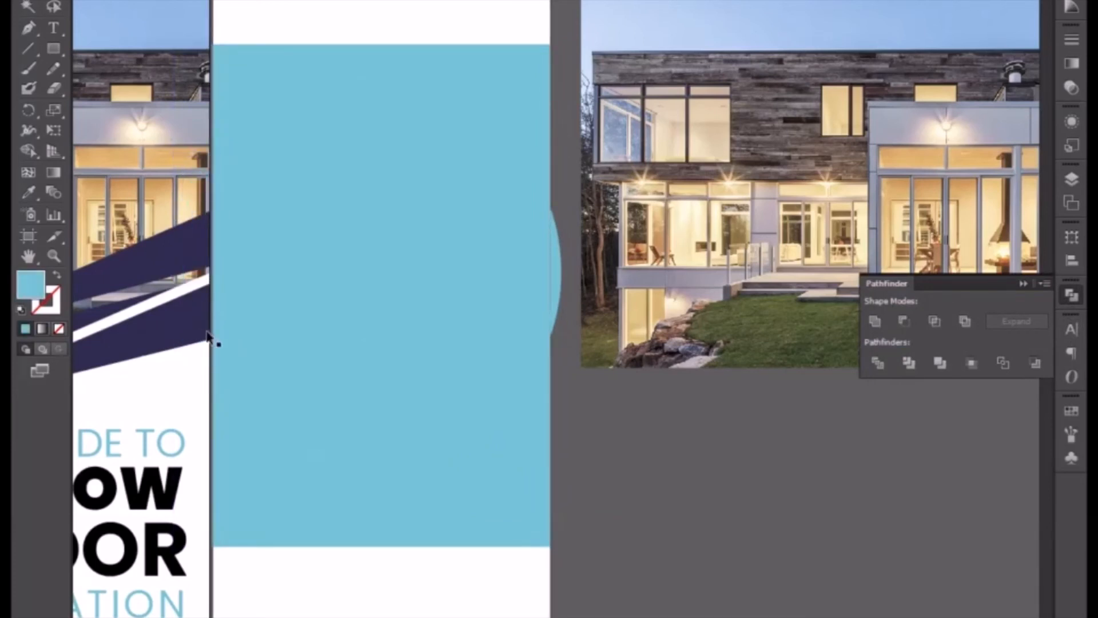
{"action": "left_click", "coordinate": [560, 276]}
{"action": "key", "text": "Delete"}
Delete the rectangle pieces above and below the ring, keeping only the trimmed circle and its ring.
{"action": "left_click", "coordinate": [463, 276]}
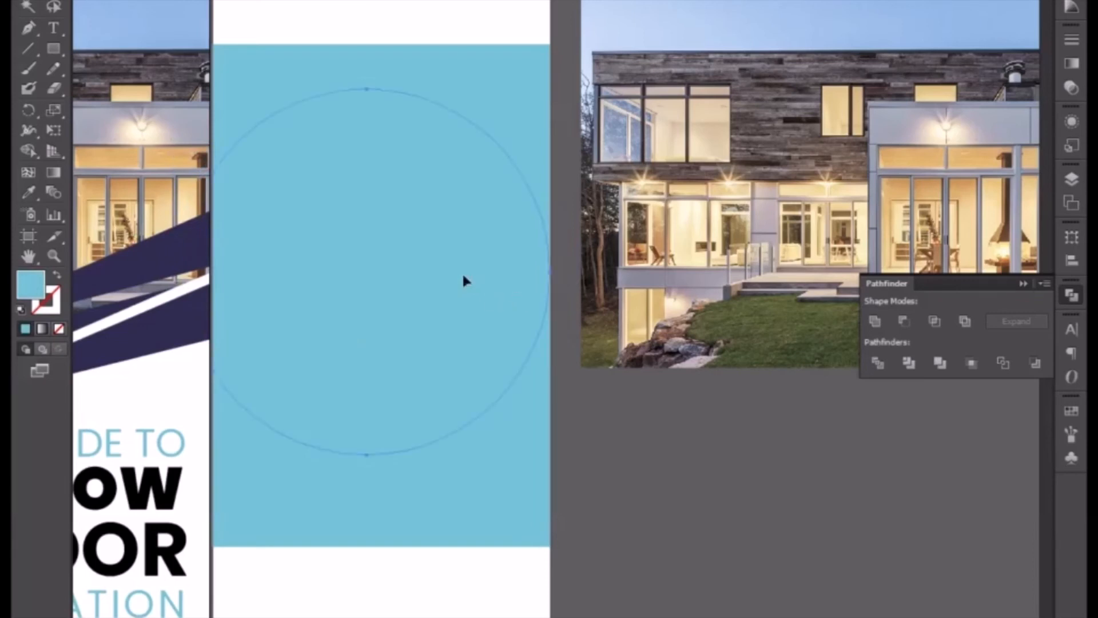
{"action": "left_click", "coordinate": [475, 87]}
{"action": "key", "text": "Delete"}
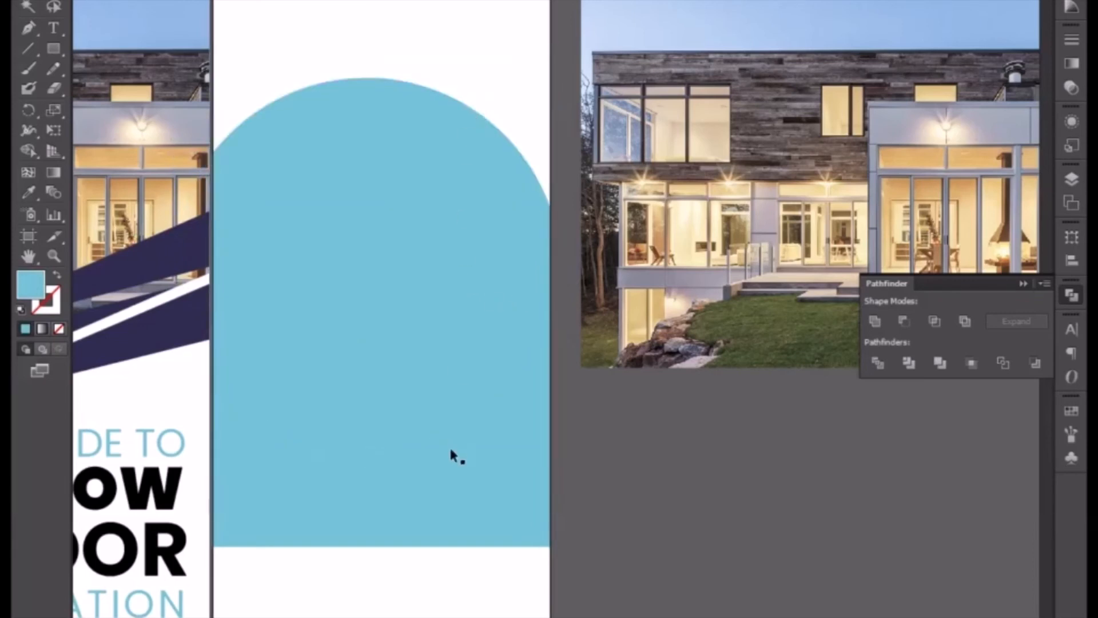
{"action": "left_click", "coordinate": [458, 473]}
{"action": "key", "text": "Delete"}
Fill the trimmed inner circle with the dark navy sampled from the first banner's diagonal stripe.
{"action": "left_click", "coordinate": [429, 400]}
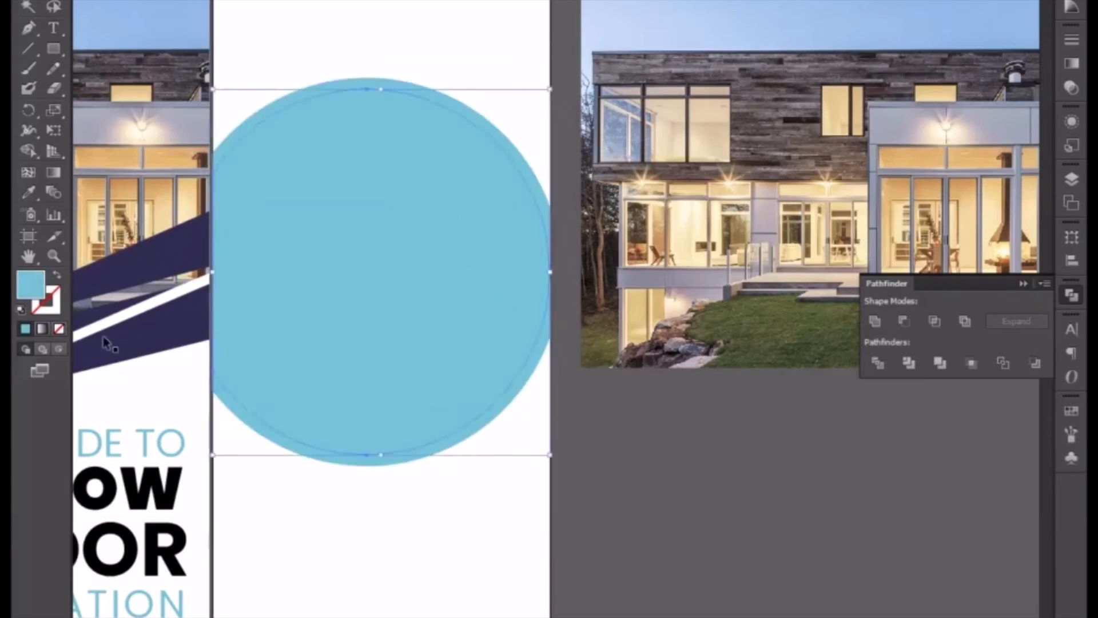
{"action": "left_click", "coordinate": [28, 192]}
{"action": "left_click", "coordinate": [163, 240]}
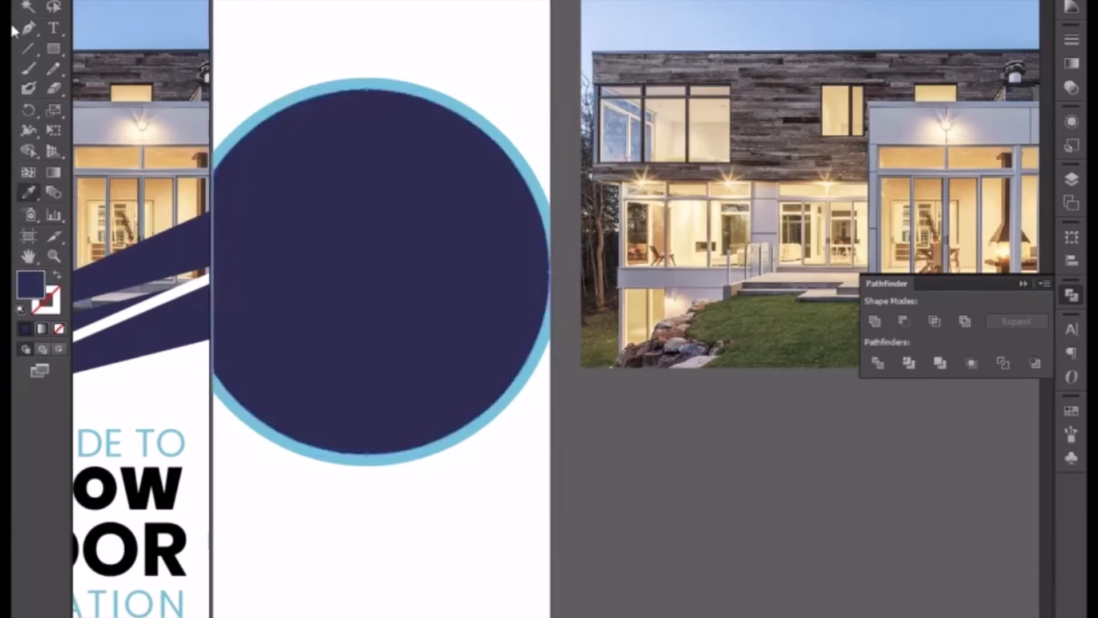
{"action": "key", "text": "v"}
{"action": "left_click", "coordinate": [347, 509]}
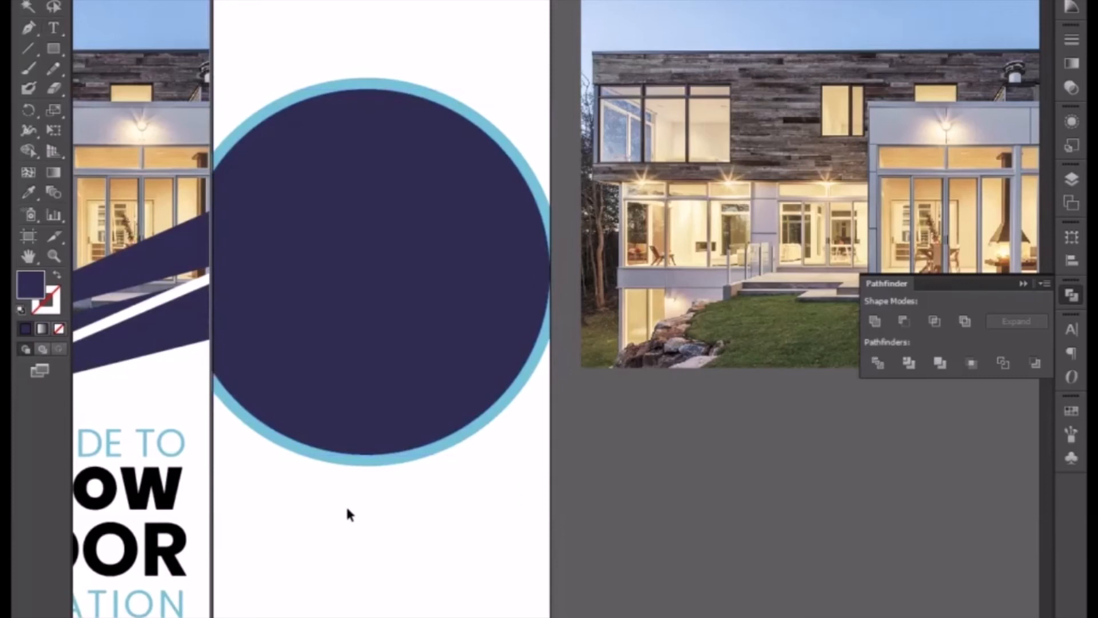
Copy the WINDOW LOGO with its tagline from the first banner to the space above the second banner's circle.
{"action": "left_click_drag", "start_coordinate": [368, 507], "coordinate": [497, 617]}
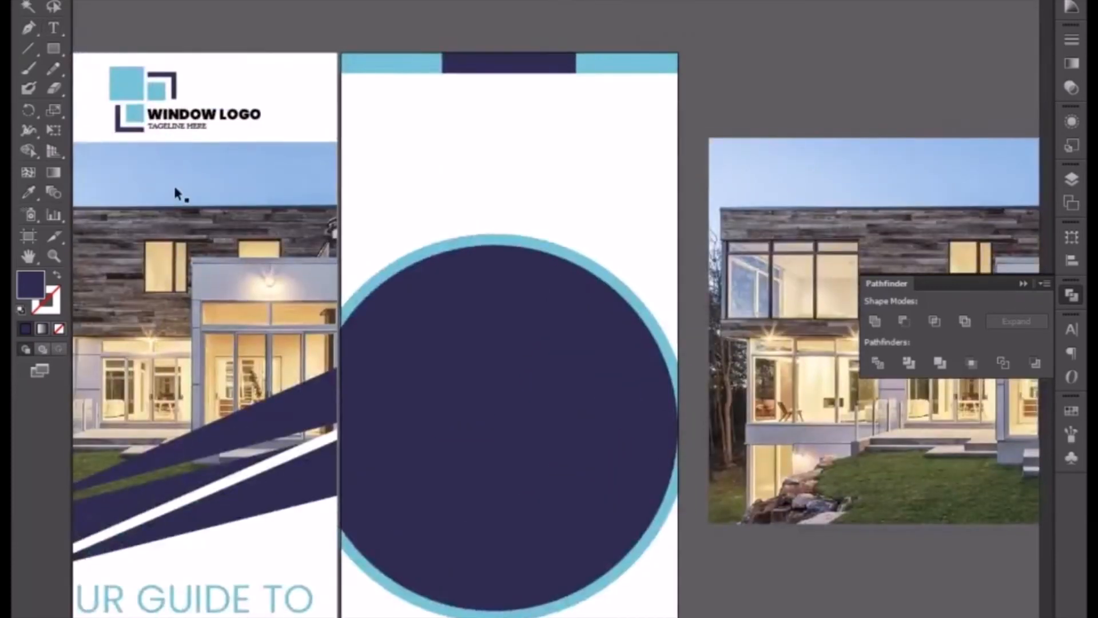
{"action": "left_click", "coordinate": [152, 105]}
{"action": "left_click_drag", "start_coordinate": [153, 104], "coordinate": [458, 149]}
{"action": "left_click", "coordinate": [421, 197]}
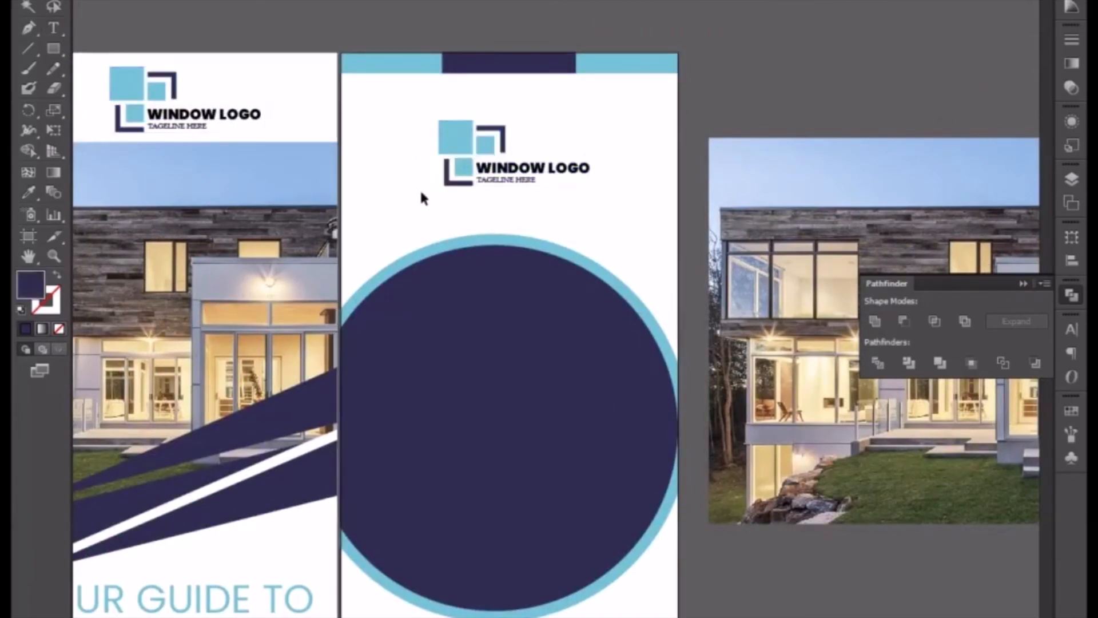
Move the navy circle and its light-blue ring slightly up on the second banner.
{"action": "scroll", "coordinate": [424, 241], "scroll_direction": "down", "scroll_amount": 5}
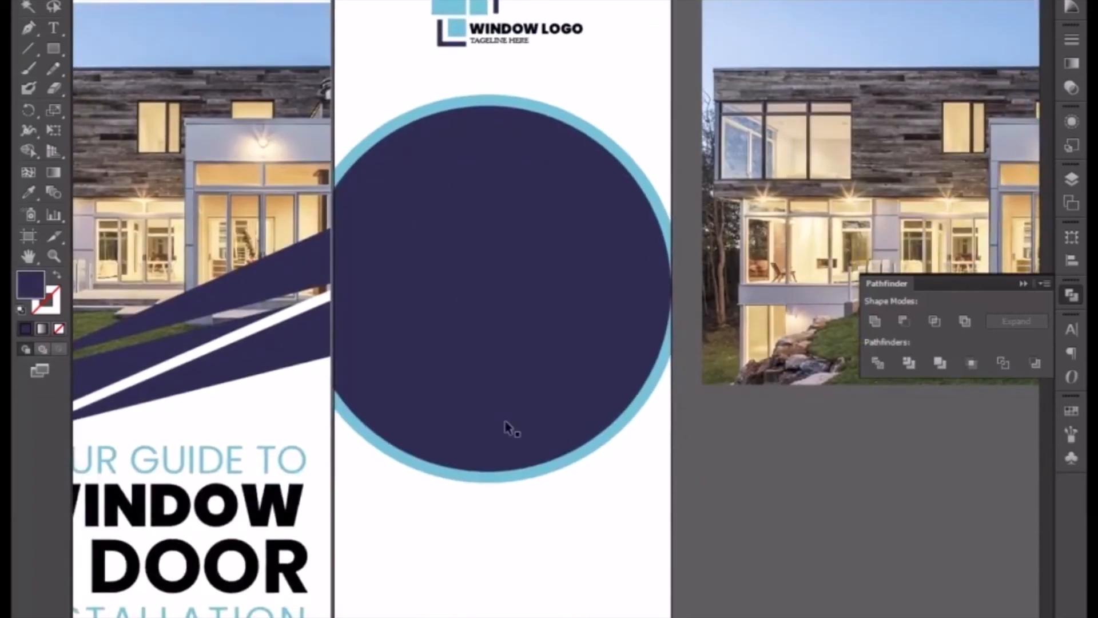
{"action": "left_click_drag", "start_coordinate": [505, 383], "coordinate": [466, 85]}
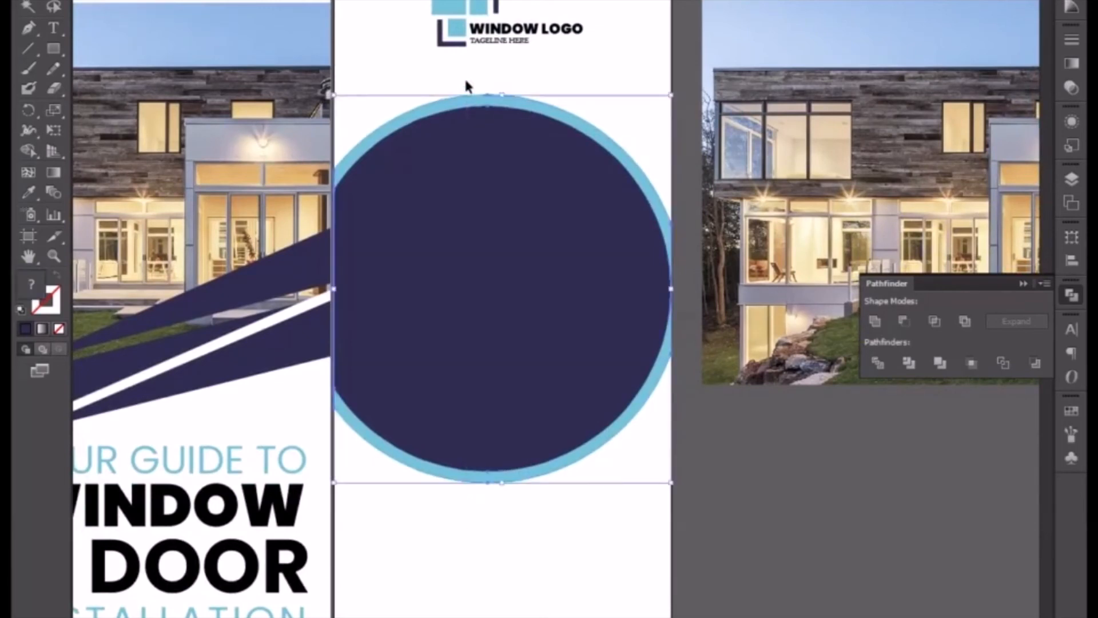
{"action": "key", "text": "Up"}
{"action": "key", "text": "Up"}
{"action": "key", "text": "Up"}
{"action": "key", "text": "Up"}
{"action": "key", "text": "Up"}
{"action": "key", "text": "Up"}
{"action": "key", "text": "Up"}
{"action": "key", "text": "Up"}
{"action": "key", "text": "Up"}
{"action": "key", "text": "Up"}
{"action": "key", "text": "Up"}
{"action": "key", "text": "Up"}
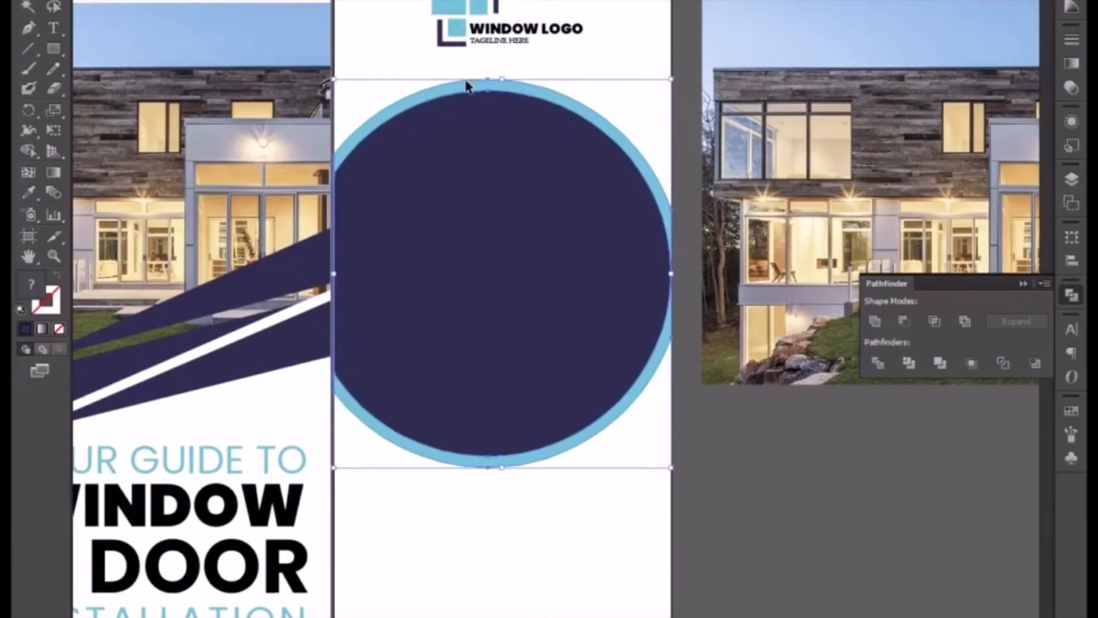
Nudge the second banner's logo slightly up, towards the colored strip.
{"action": "key", "text": "space"}
{"action": "left_click_drag", "start_coordinate": [467, 83], "coordinate": [421, 249]}
{"action": "left_click", "coordinate": [433, 179]}
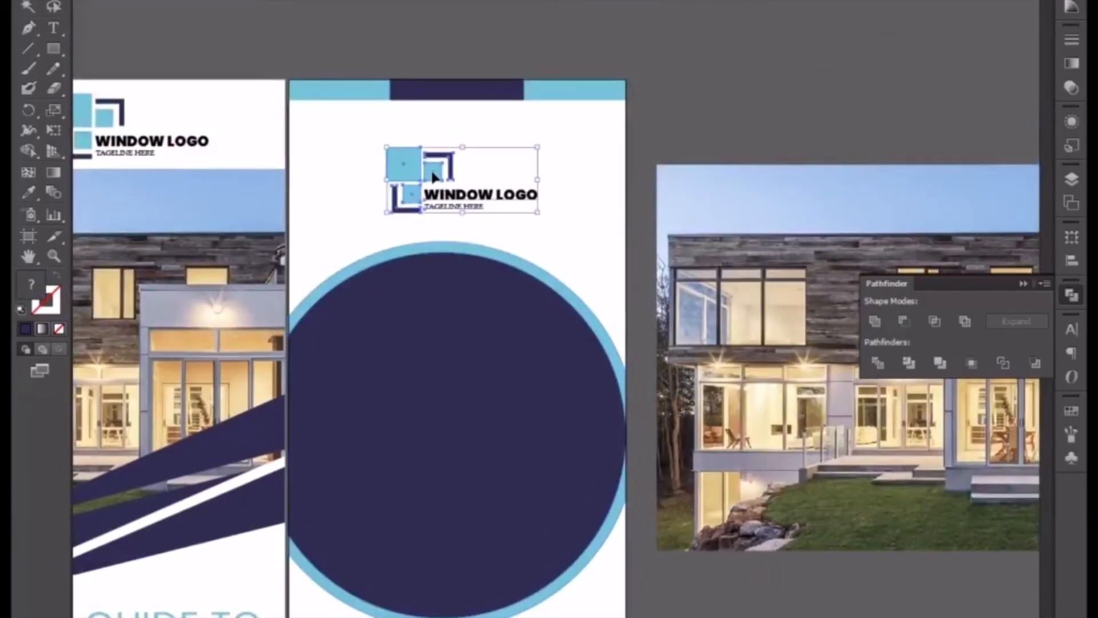
{"action": "key", "text": "Up"}
{"action": "key", "text": "Up"}
{"action": "key", "text": "Up"}
{"action": "key", "text": "Up"}
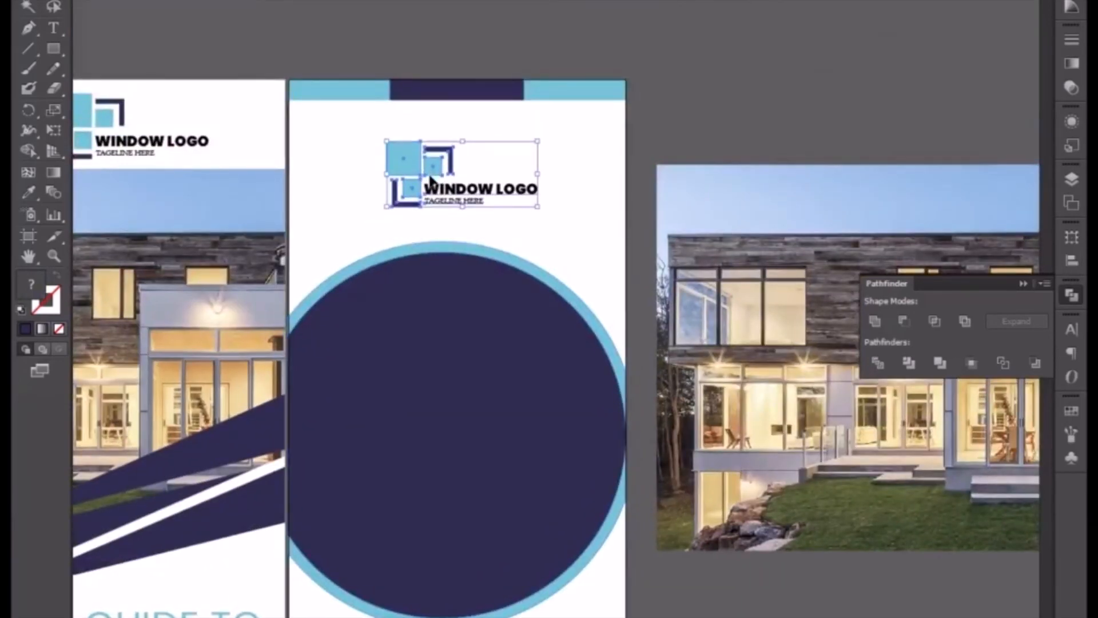
Copy the YOUR GUIDE TO WINDOW & DOOR INSTALLATION heading from the first banner to the space below the second banner's circle.
{"action": "key", "text": "space"}
{"action": "left_click_drag", "start_coordinate": [420, 375], "coordinate": [429, 214]}
{"action": "left_click_drag", "start_coordinate": [407, 336], "coordinate": [421, 196]}
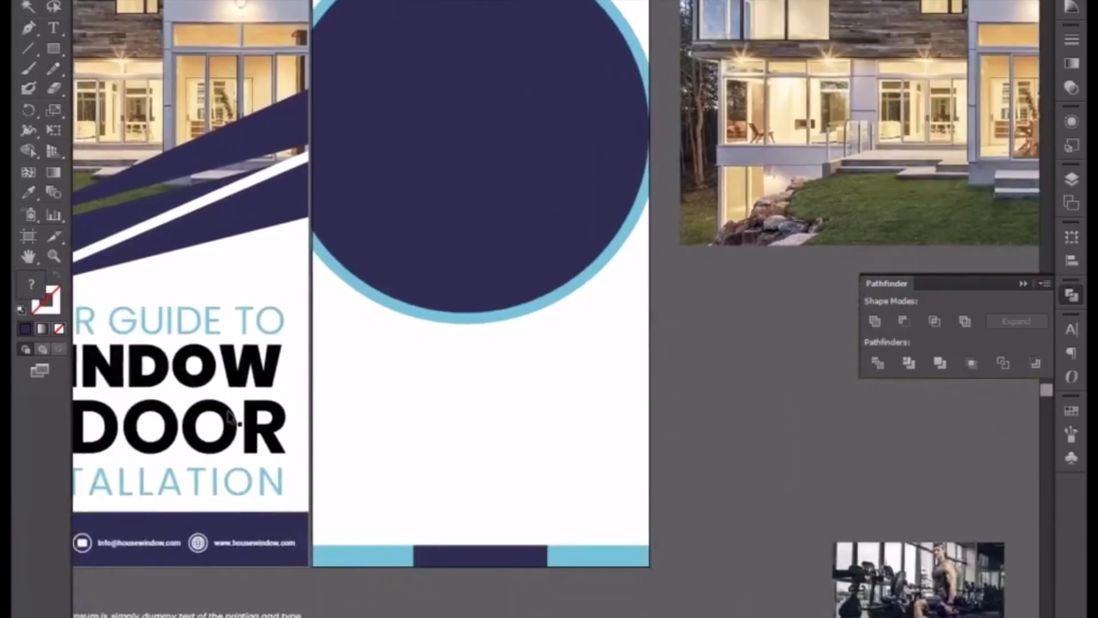
{"action": "left_click", "coordinate": [191, 389]}
{"action": "left_click_drag", "start_coordinate": [189, 385], "coordinate": [521, 408]}
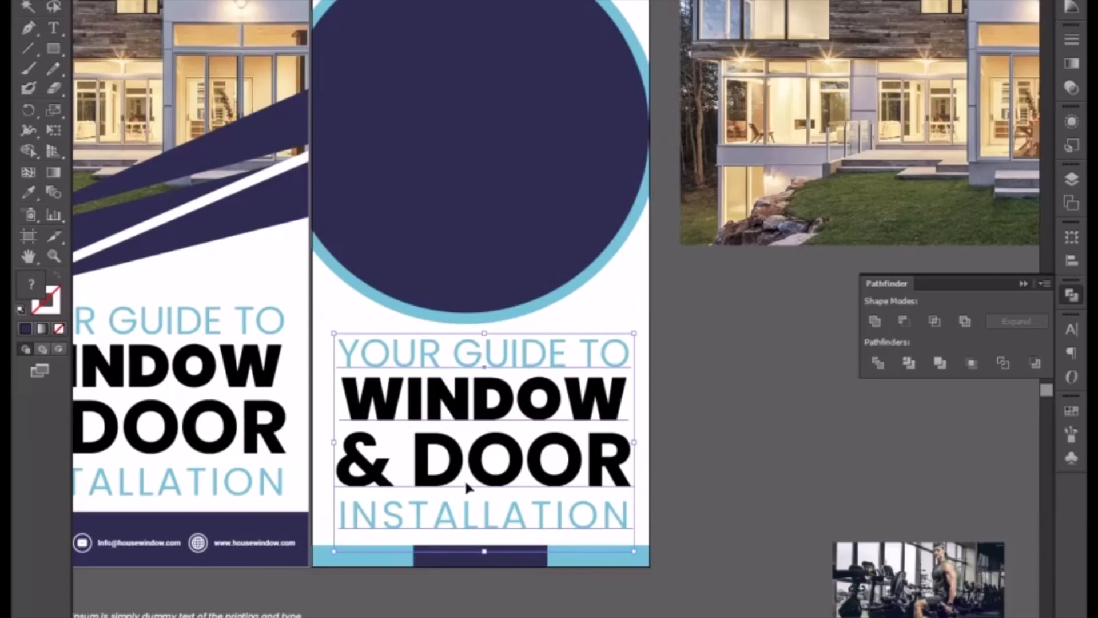
{"action": "left_click", "coordinate": [435, 563]}
{"action": "left_click", "coordinate": [443, 611]}
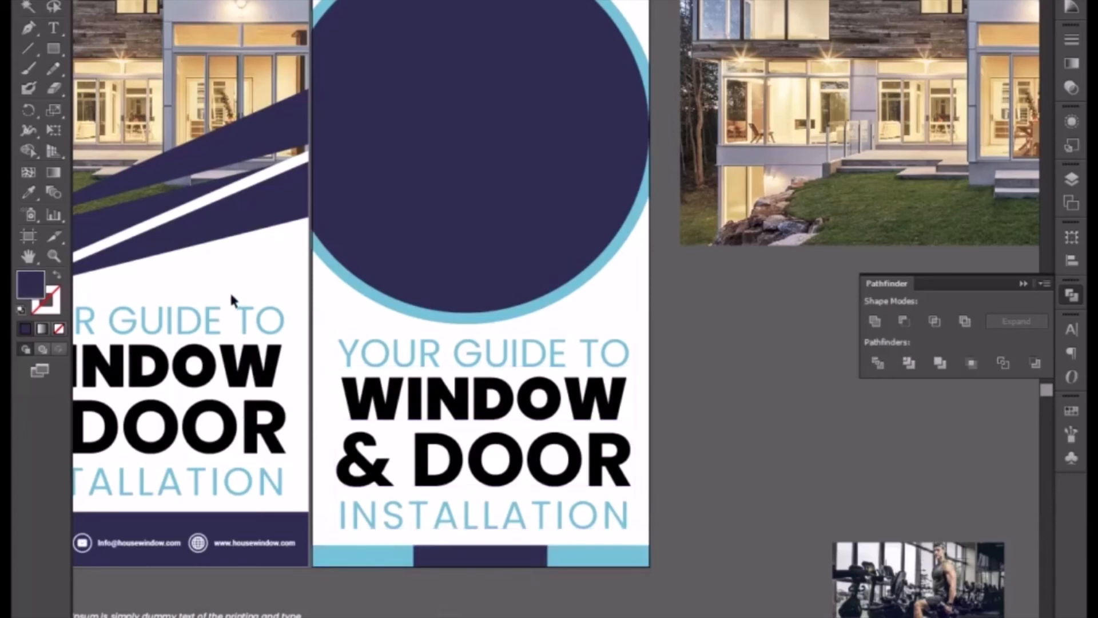
Change the fill of the second banner's whole heading to white.
{"action": "left_click", "coordinate": [392, 350]}
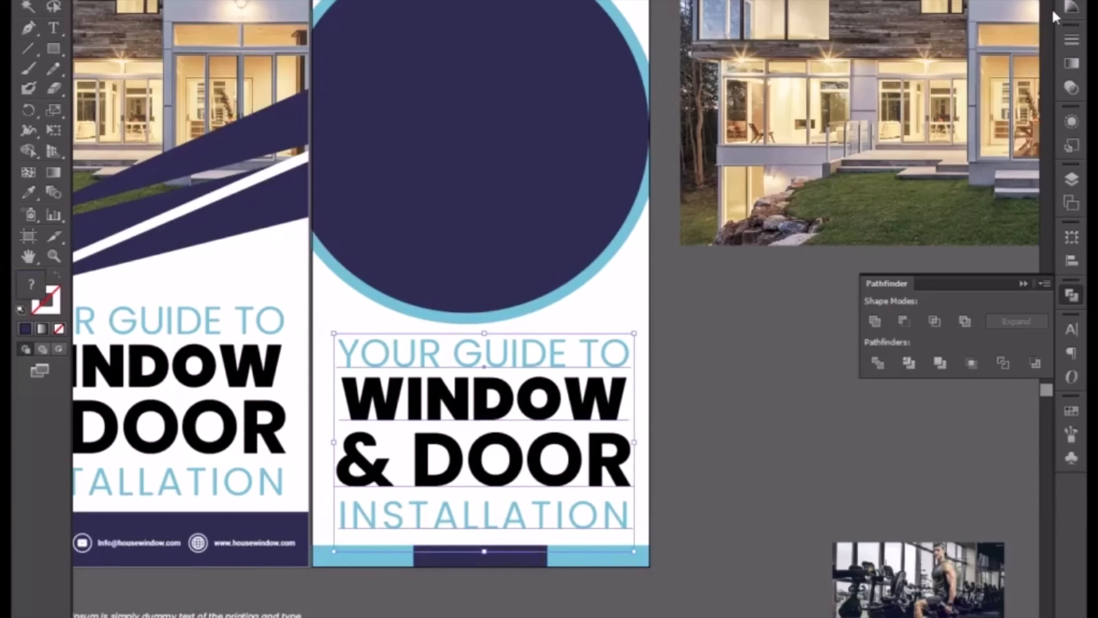
{"action": "left_click", "coordinate": [1071, 7]}
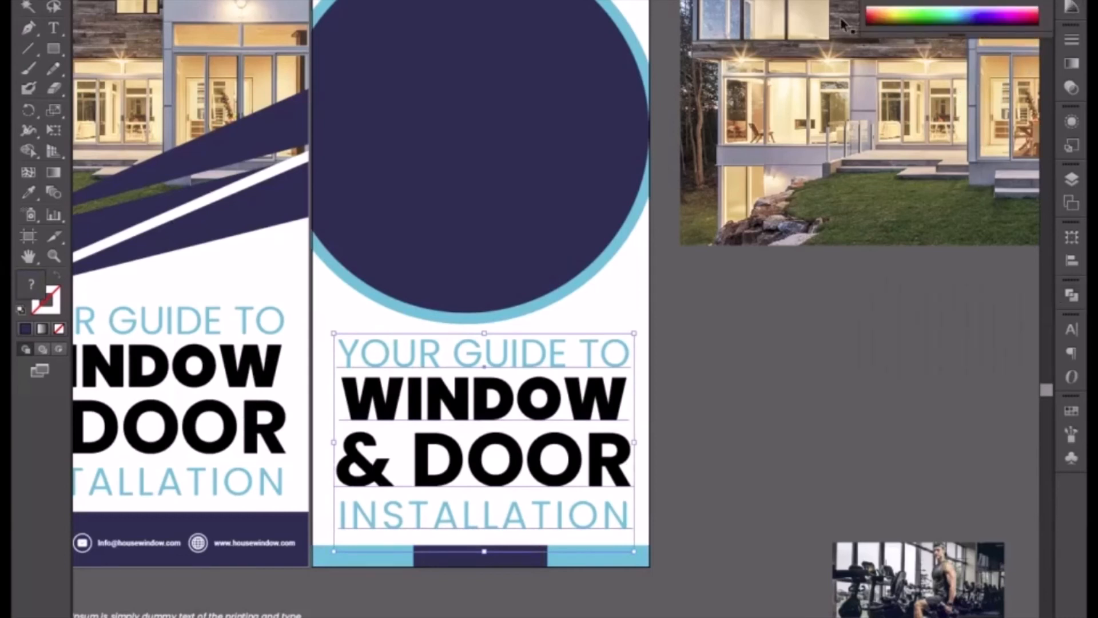
{"action": "left_click", "coordinate": [894, 5]}
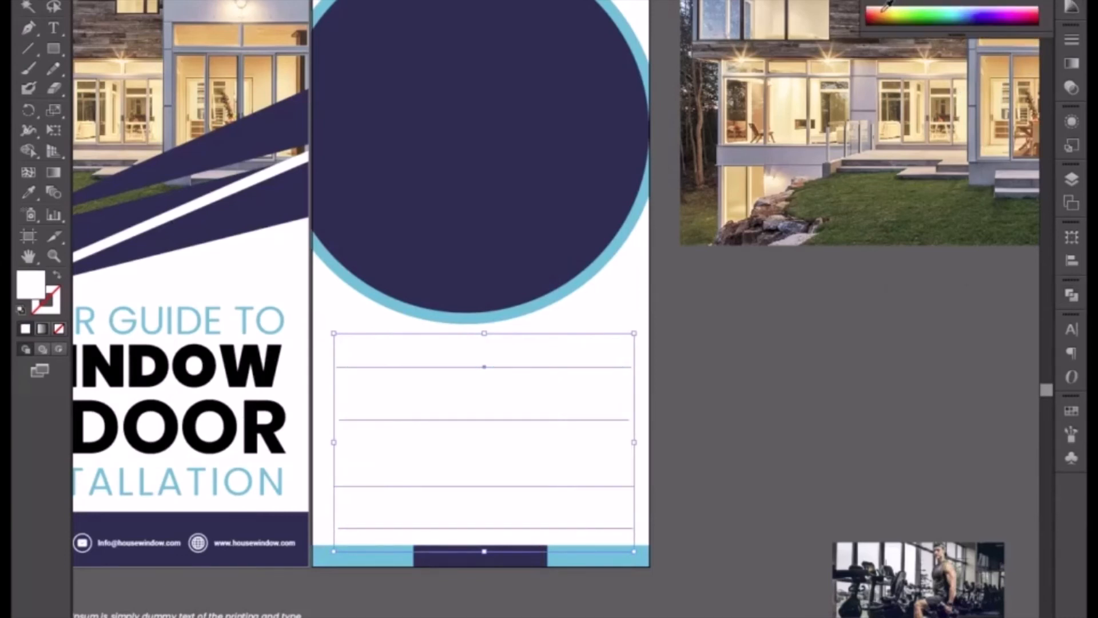
Draw a navy rectangle over the second banner from mid-circle to the bottom strip and send it behind the ring and heading.
{"action": "left_click", "coordinate": [731, 397]}
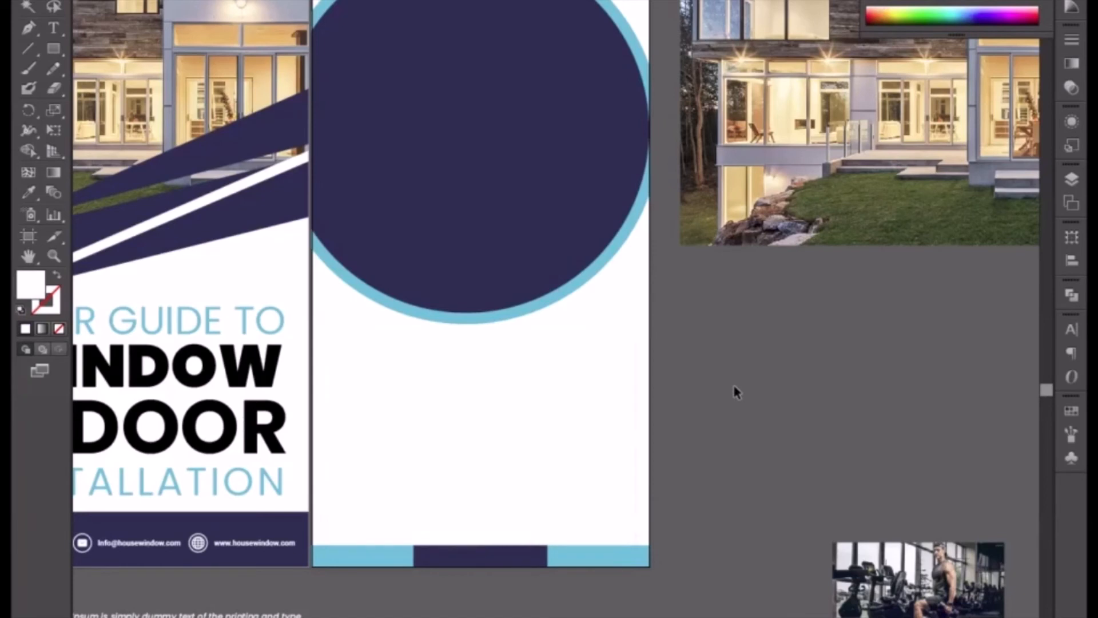
{"action": "left_click", "coordinate": [380, 115]}
{"action": "left_click", "coordinate": [53, 48]}
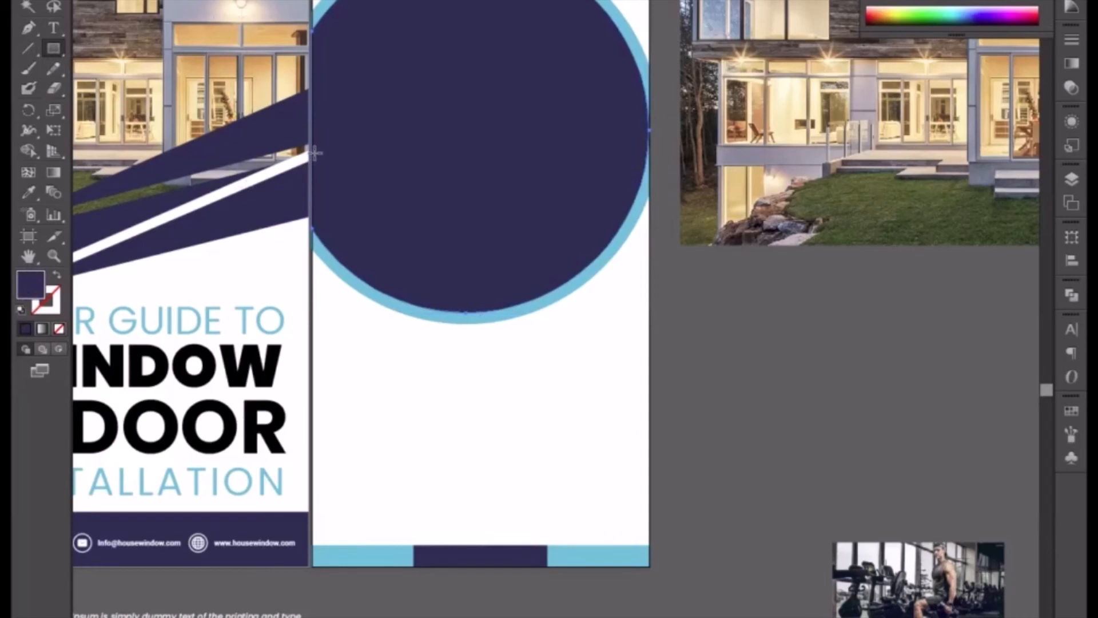
{"action": "left_click_drag", "start_coordinate": [312, 149], "coordinate": [651, 562]}
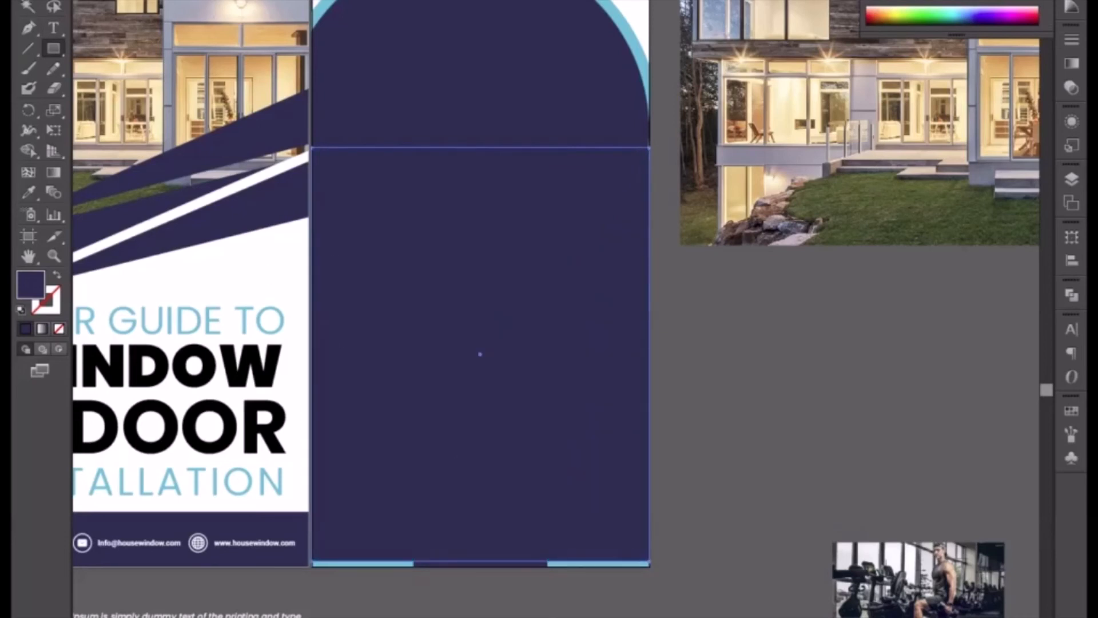
{"action": "key", "text": "v"}
{"action": "right_click", "coordinate": [426, 287]}
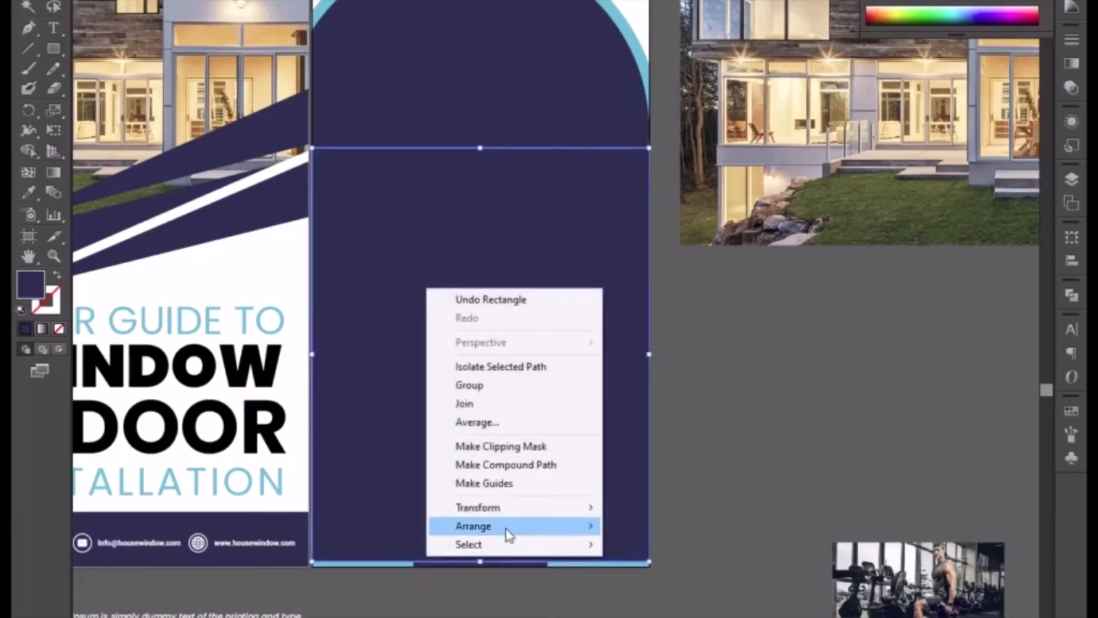
{"action": "mouse_move", "coordinate": [510, 535]}
{"action": "left_click", "coordinate": [663, 581]}
{"action": "left_click", "coordinate": [744, 367]}
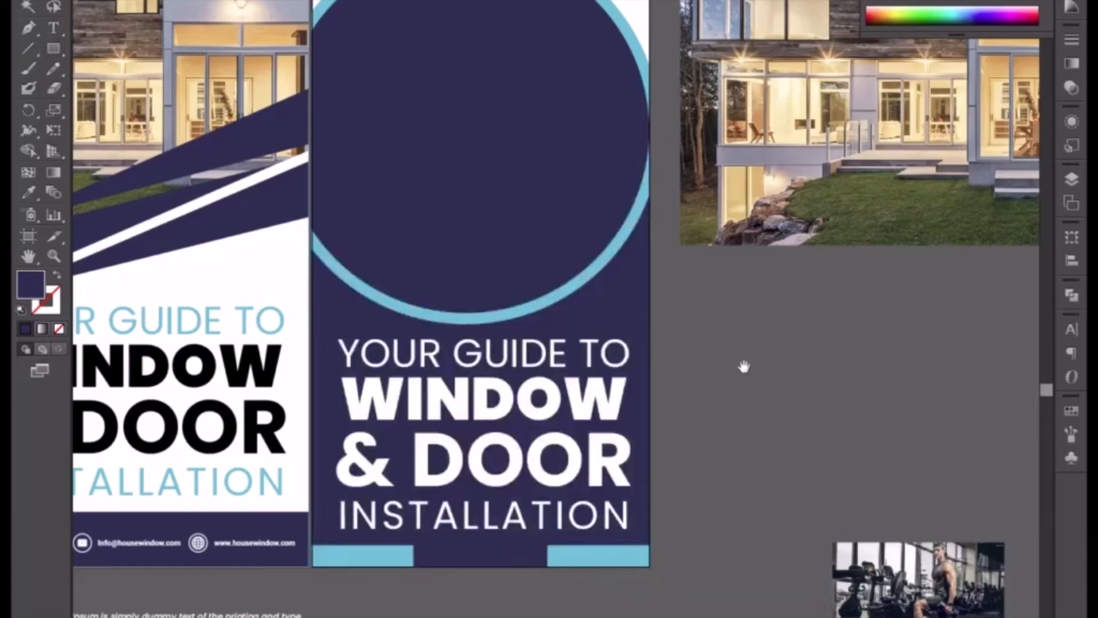
Inspect up close where the navy circle and its light-blue ring meet the second banner's side edge.
{"action": "left_click_drag", "start_coordinate": [744, 366], "coordinate": [699, 501]}
{"action": "key", "text": "ctrl+plus"}
{"action": "key", "text": "ctrl+plus"}
{"action": "key", "text": "ctrl+plus"}
{"action": "key", "text": "ctrl+plus"}
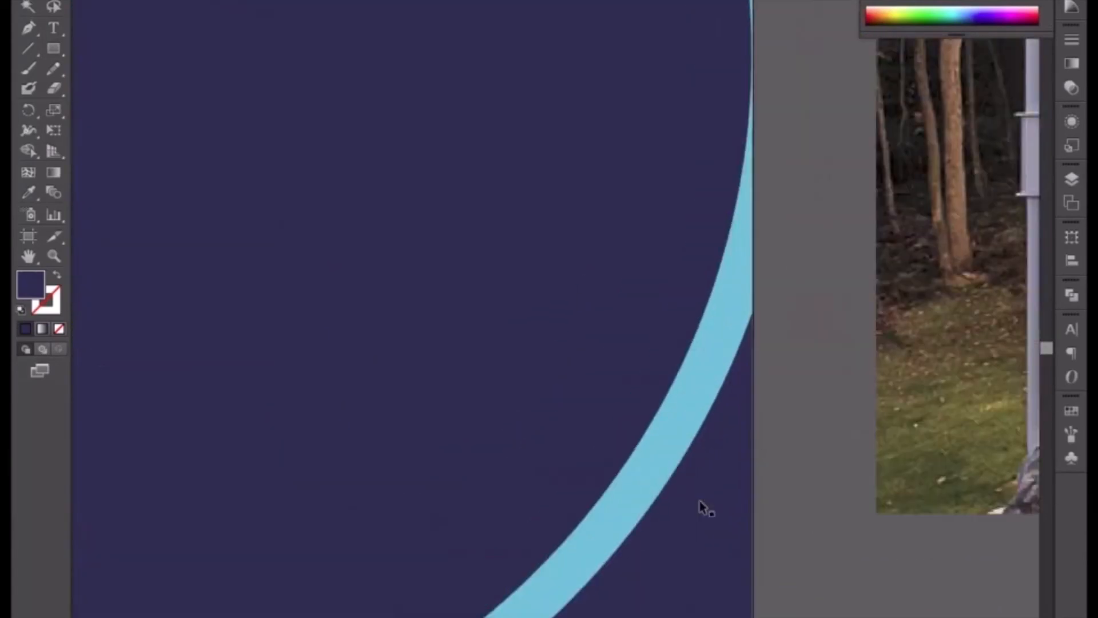
{"action": "left_click_drag", "start_coordinate": [721, 363], "coordinate": [564, 507]}
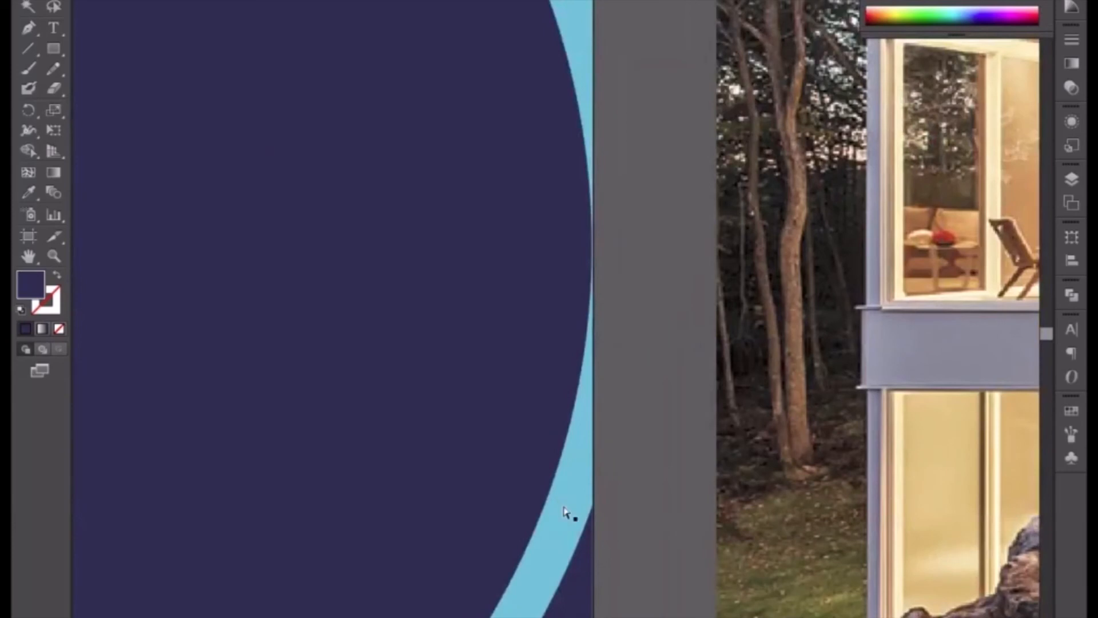
{"action": "key", "text": "ctrl+plus"}
{"action": "key", "text": "ctrl+plus"}
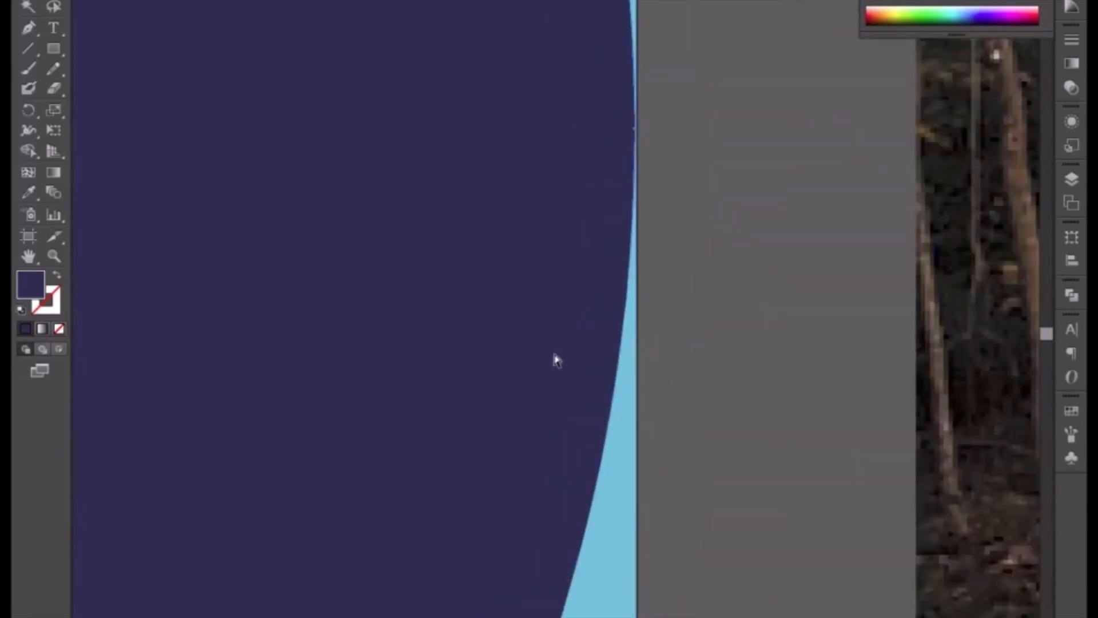
{"action": "key", "text": "ctrl+minus"}
{"action": "key", "text": "ctrl+minus"}
{"action": "key", "text": "ctrl+minus"}
{"action": "key", "text": "ctrl+minus"}
{"action": "key", "text": "ctrl+minus"}
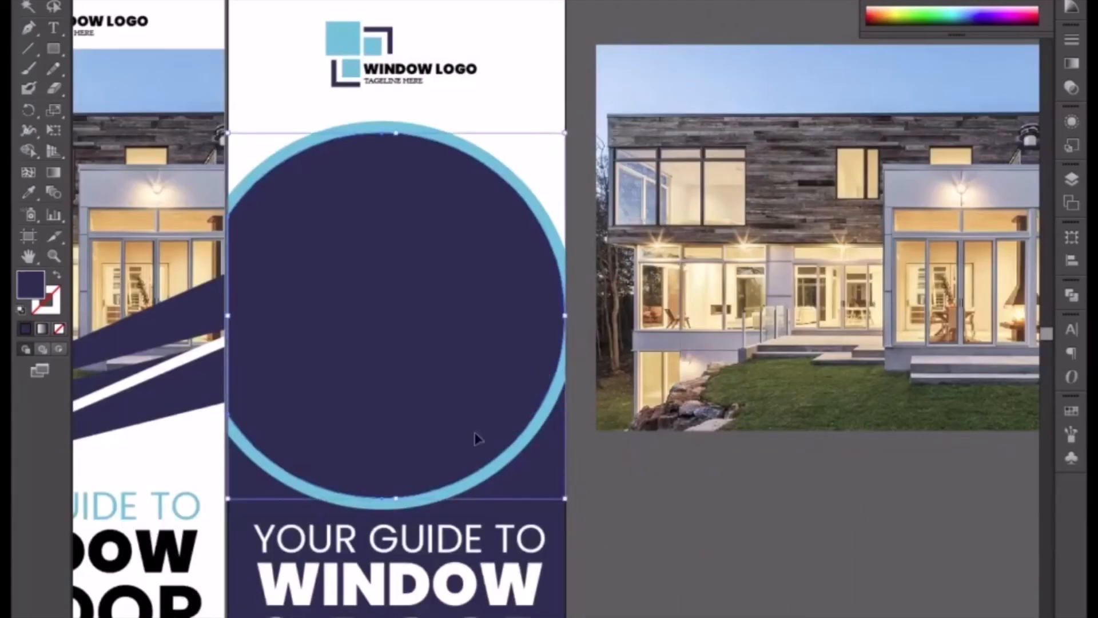
Examine the navy background's alignment with the second banner's outer edge beside the heading.
{"action": "left_click_drag", "start_coordinate": [417, 412], "coordinate": [485, 284]}
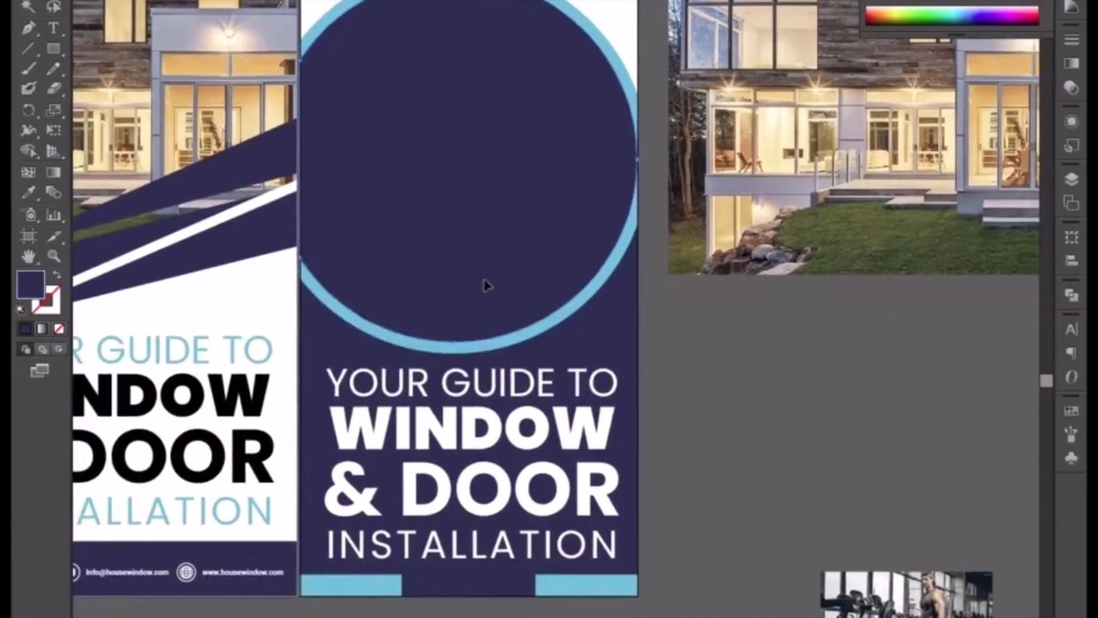
{"action": "key", "text": "ctrl+plus"}
{"action": "key", "text": "ctrl+plus"}
{"action": "left_click_drag", "start_coordinate": [532, 349], "coordinate": [243, 273]}
{"action": "key", "text": "ctrl+plus"}
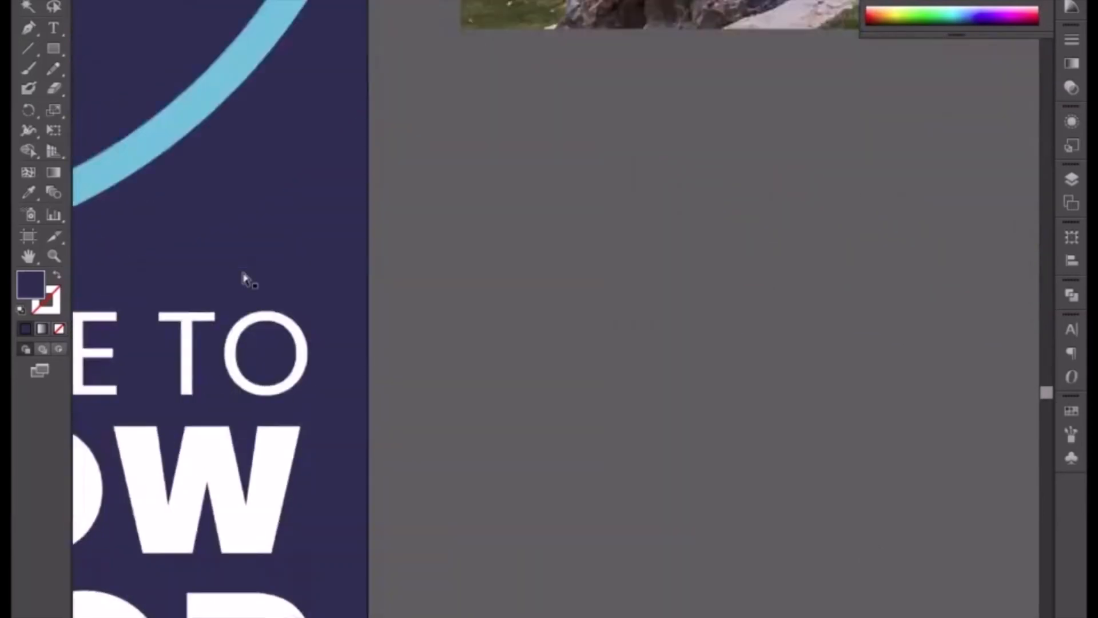
{"action": "key", "text": "ctrl+plus"}
{"action": "key", "text": "ctrl+plus"}
{"action": "left_click_drag", "start_coordinate": [219, 316], "coordinate": [484, 306]}
{"action": "key", "text": "ctrl+minus"}
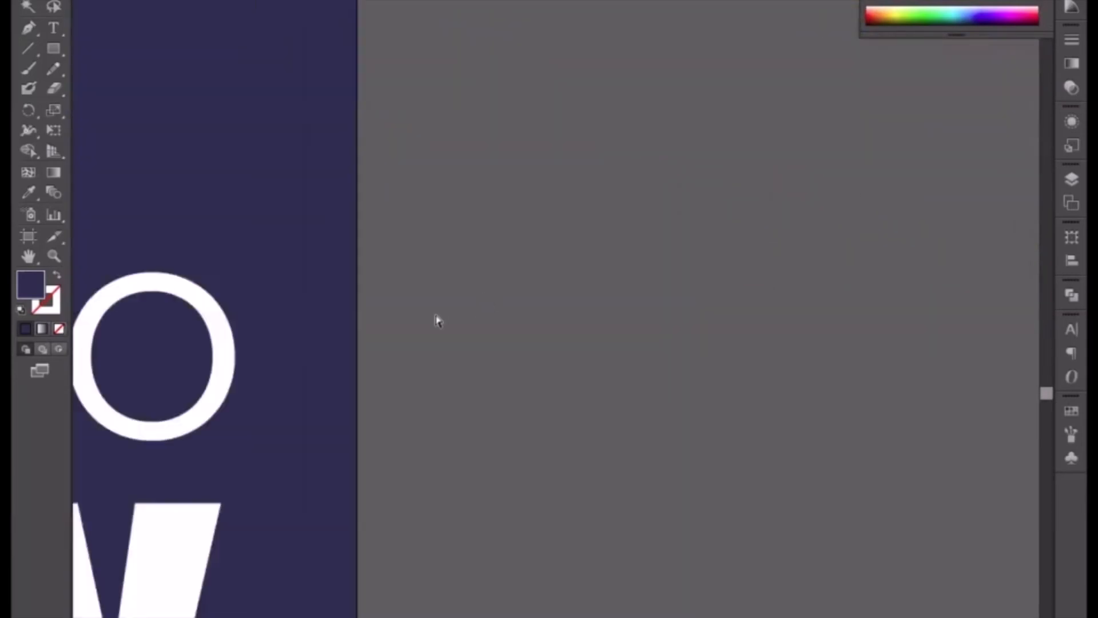
{"action": "key", "text": "ctrl+minus"}
{"action": "key", "text": "ctrl+minus"}
{"action": "key", "text": "ctrl+minus"}
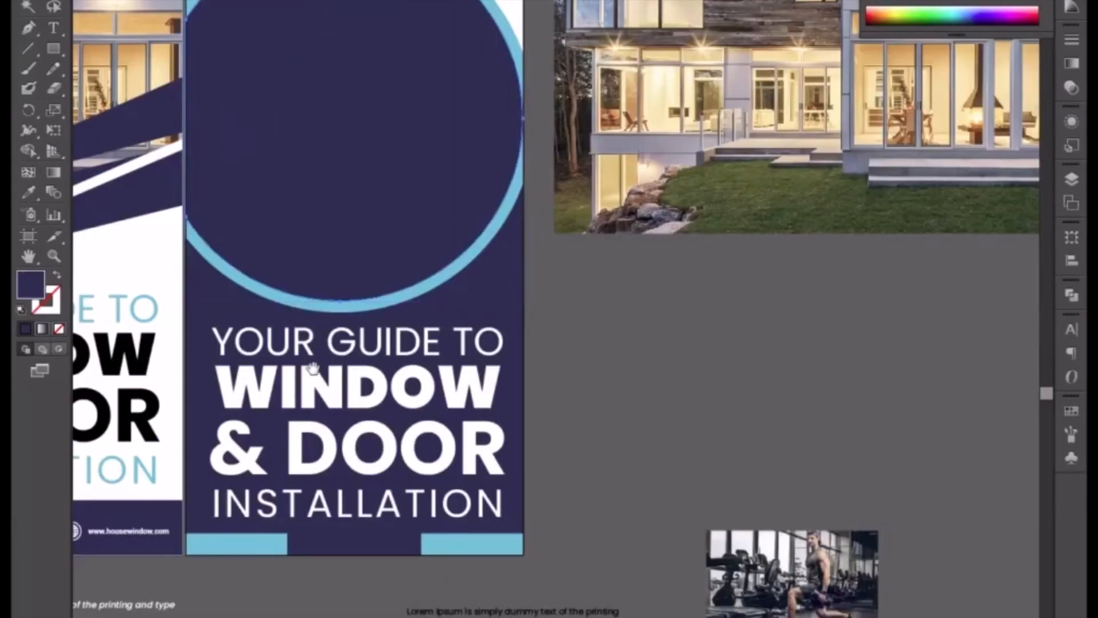
Check the second banner's heading and the navy background along the edge next to the first banner.
{"action": "left_click_drag", "start_coordinate": [318, 362], "coordinate": [549, 335]}
{"action": "key", "text": "ctrl+plus"}
{"action": "key", "text": "ctrl+plus"}
{"action": "key", "text": "ctrl+plus"}
{"action": "key", "text": "ctrl+plus"}
{"action": "key", "text": "ctrl+plus"}
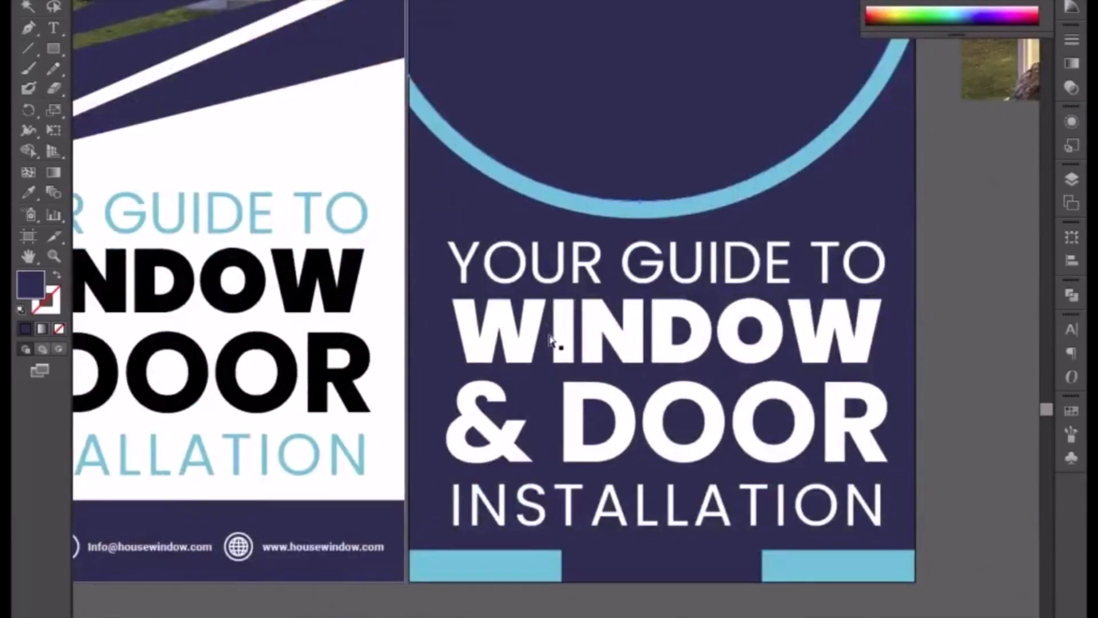
{"action": "left_click_drag", "start_coordinate": [472, 326], "coordinate": [674, 331]}
{"action": "left_click_drag", "start_coordinate": [578, 332], "coordinate": [745, 295]}
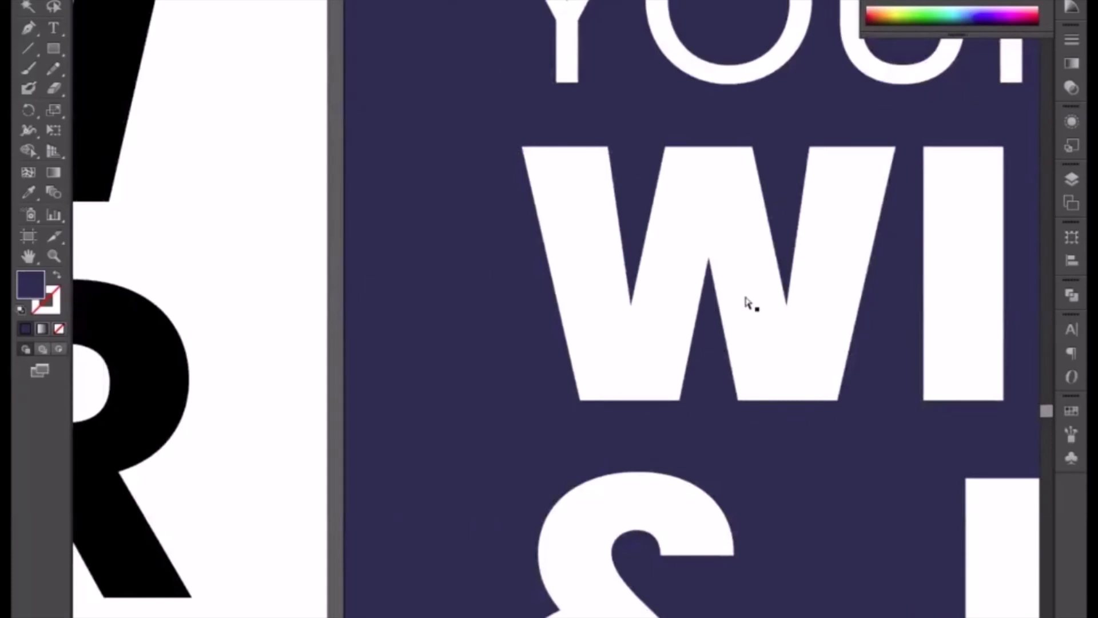
{"action": "key", "text": "ctrl+minus"}
{"action": "key", "text": "ctrl+minus"}
{"action": "key", "text": "ctrl+minus"}
{"action": "key", "text": "ctrl+minus"}
{"action": "left_click_drag", "start_coordinate": [675, 335], "coordinate": [426, 256]}
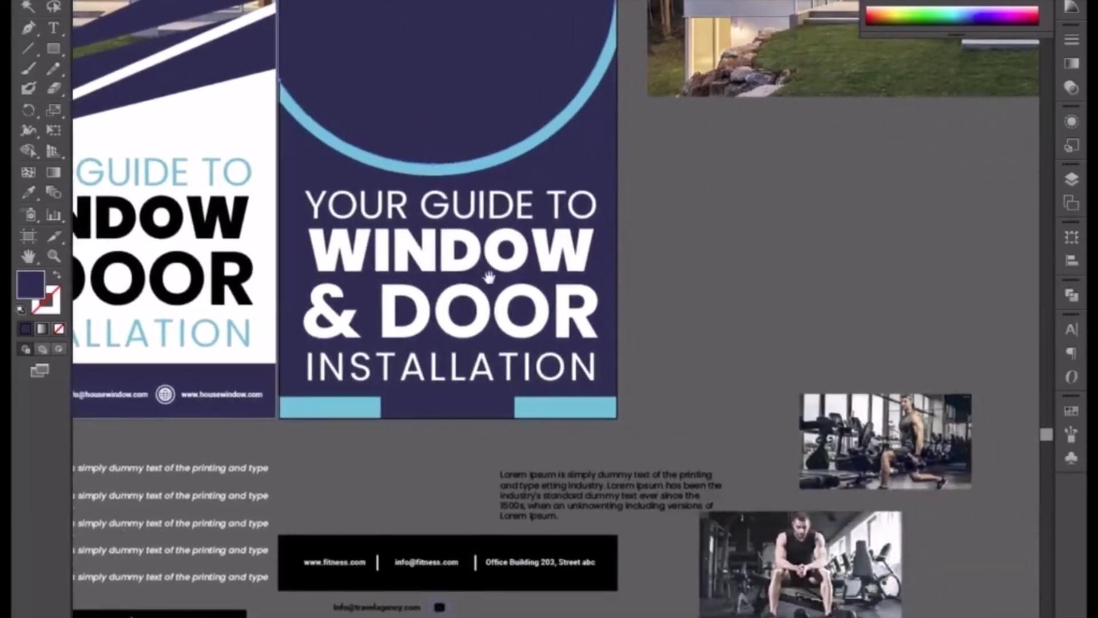
Recolor the middle navy segment of the second banner's bottom strip with the light blue sampled from the adjacent segment.
{"action": "key", "text": "ctrl+plus"}
{"action": "left_click", "coordinate": [433, 454]}
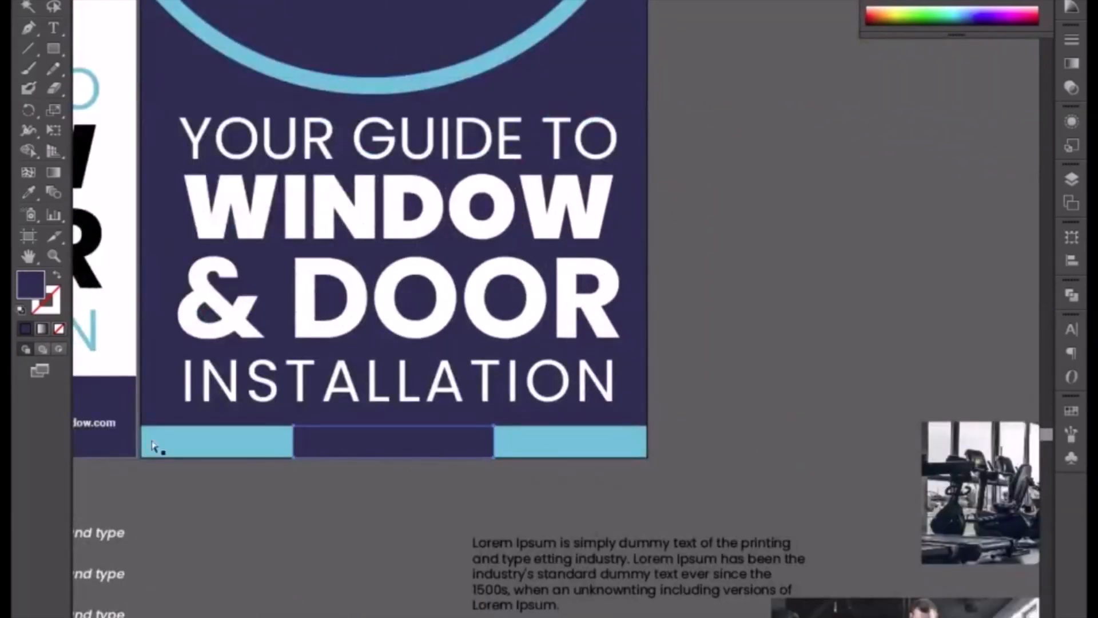
{"action": "left_click", "coordinate": [29, 195]}
{"action": "left_click", "coordinate": [230, 444]}
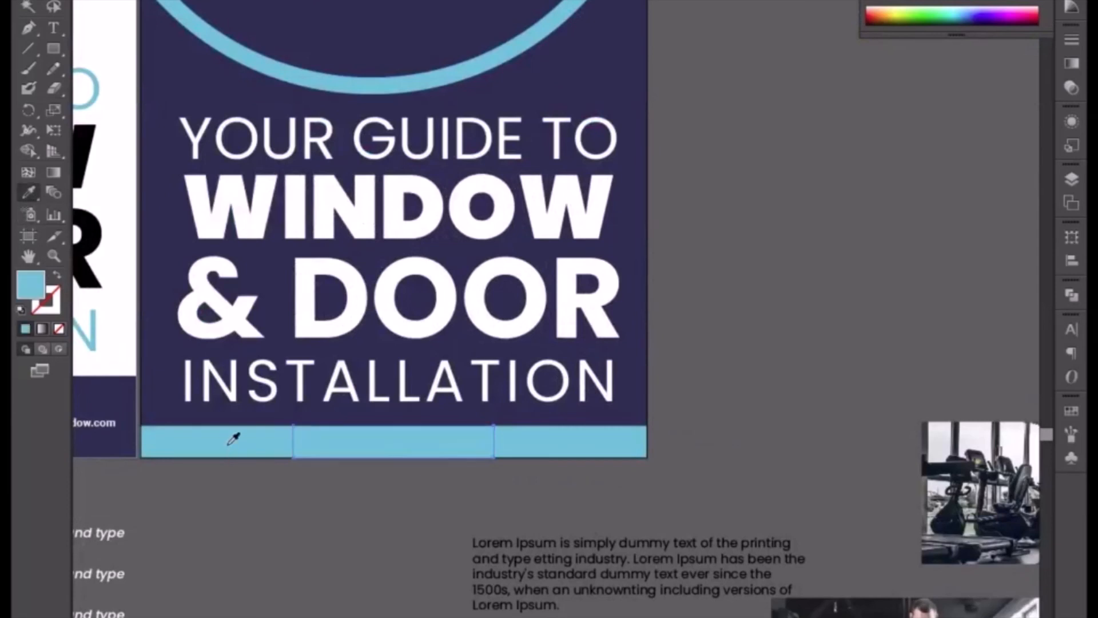
{"action": "key", "text": "v"}
Select the three light-blue segments of the second banner's bottom strip together and open the Pathfinder options.
{"action": "left_click", "coordinate": [277, 447]}
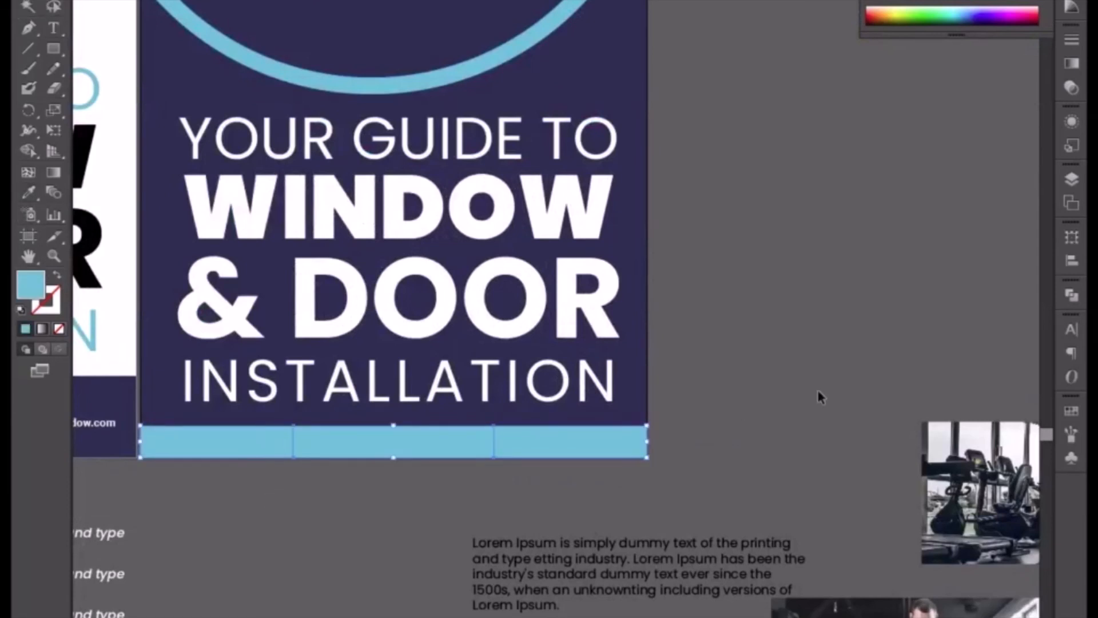
{"action": "left_click_drag", "start_coordinate": [1063, 309], "coordinate": [1069, 413]}
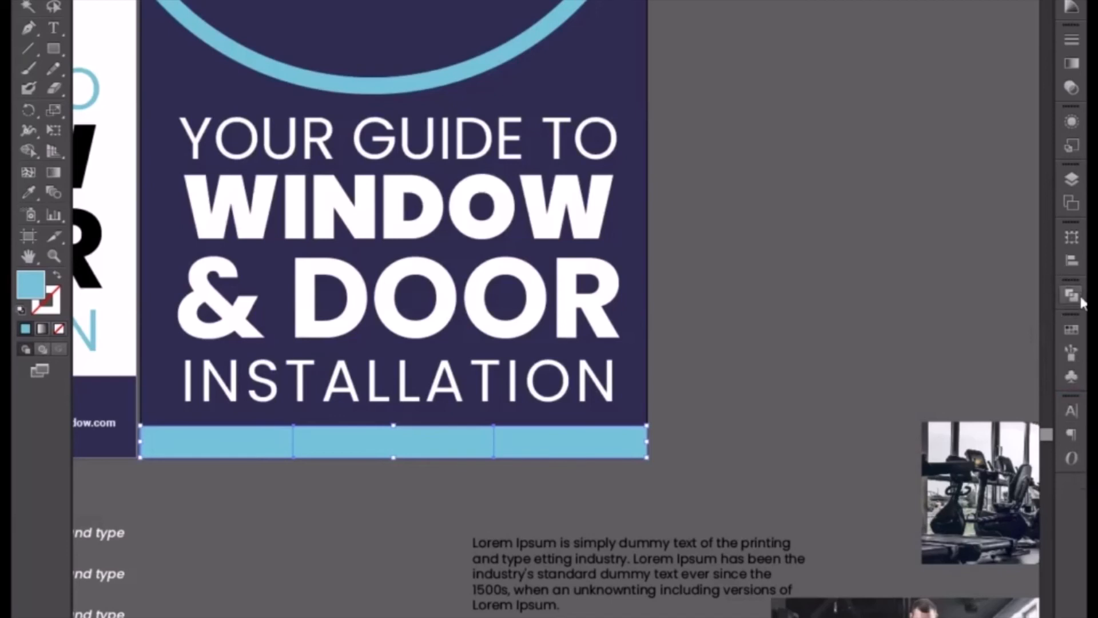
{"action": "left_click", "coordinate": [1073, 296]}
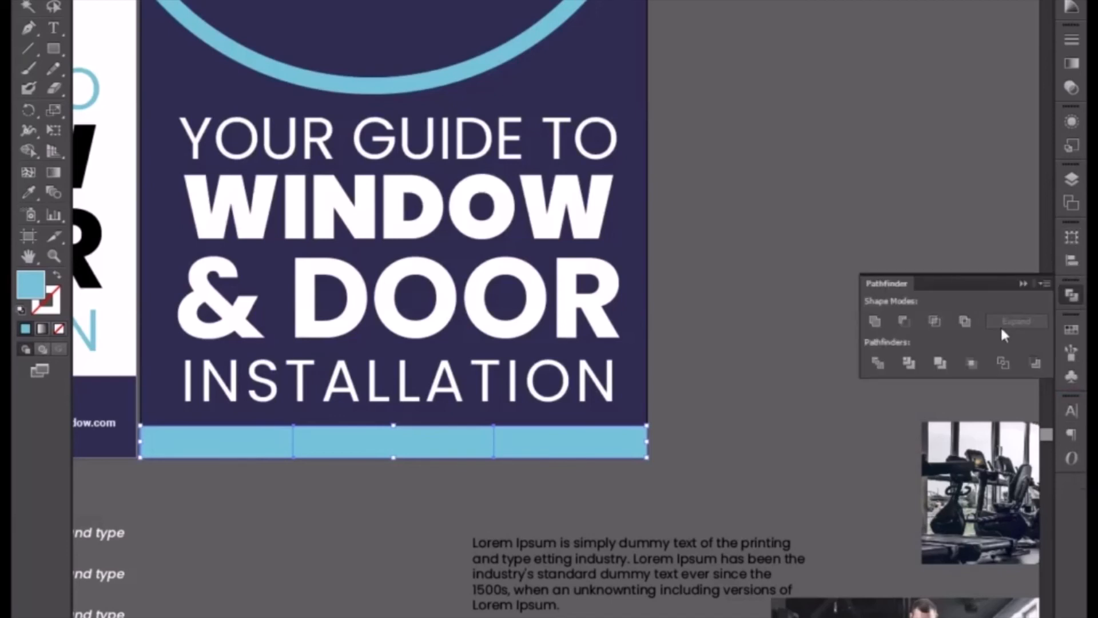
{"action": "left_click", "coordinate": [705, 455]}
Move the spare house photo behind the second banner's navy circle, with the building's glass doors towards the circle's right half.
{"action": "key", "text": "ctrl+minus"}
{"action": "key", "text": "ctrl+minus"}
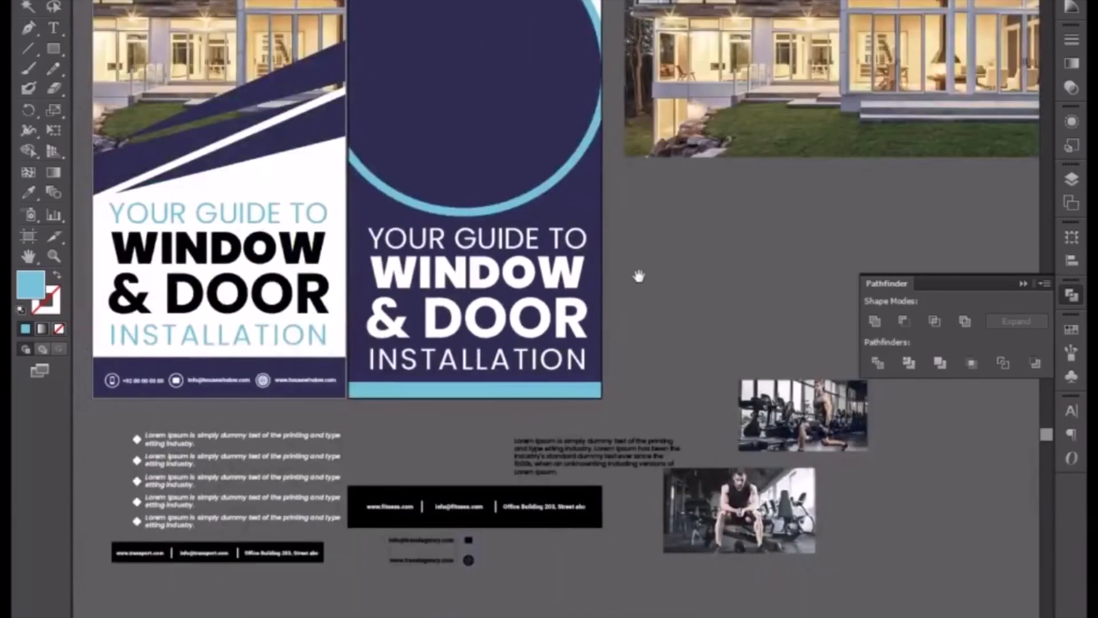
{"action": "left_click_drag", "start_coordinate": [639, 276], "coordinate": [579, 440]}
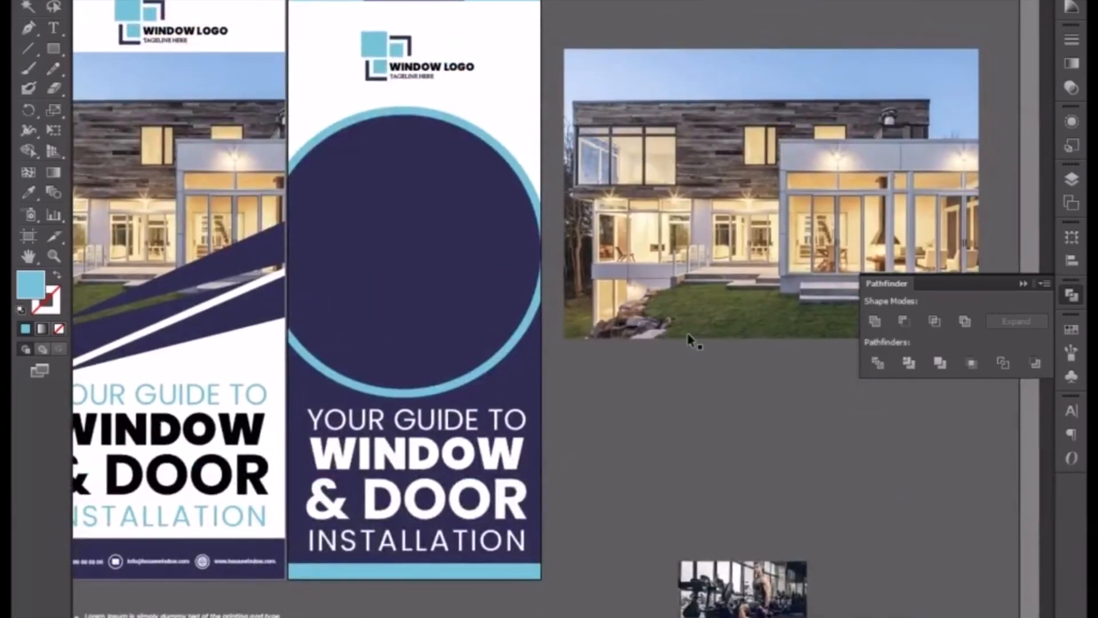
{"action": "left_click_drag", "start_coordinate": [687, 270], "coordinate": [373, 334]}
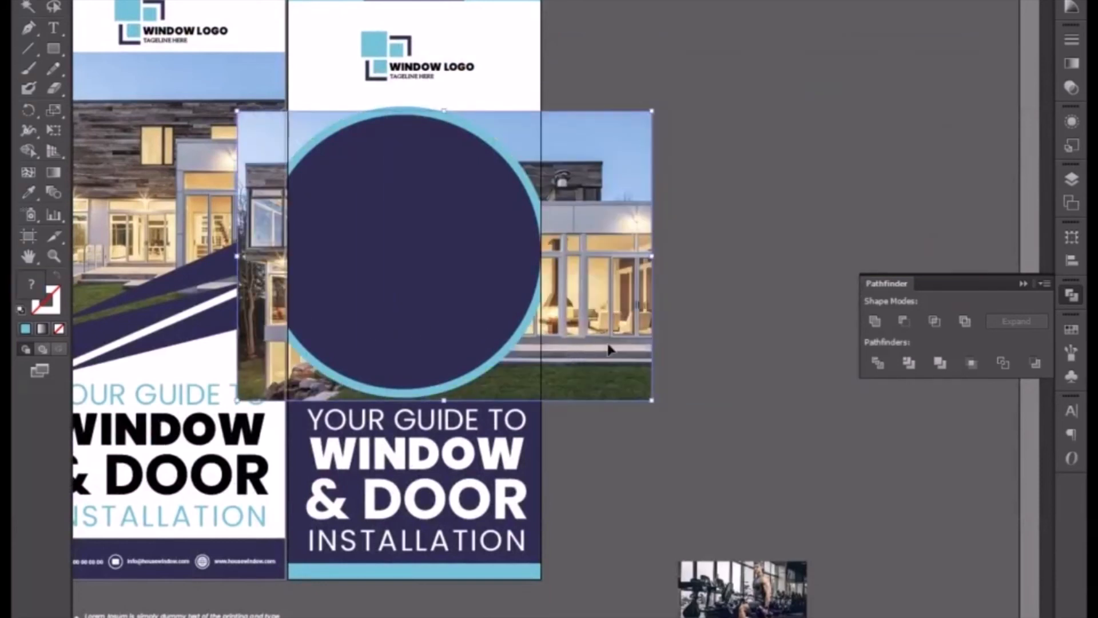
{"action": "left_click_drag", "start_coordinate": [634, 351], "coordinate": [600, 349]}
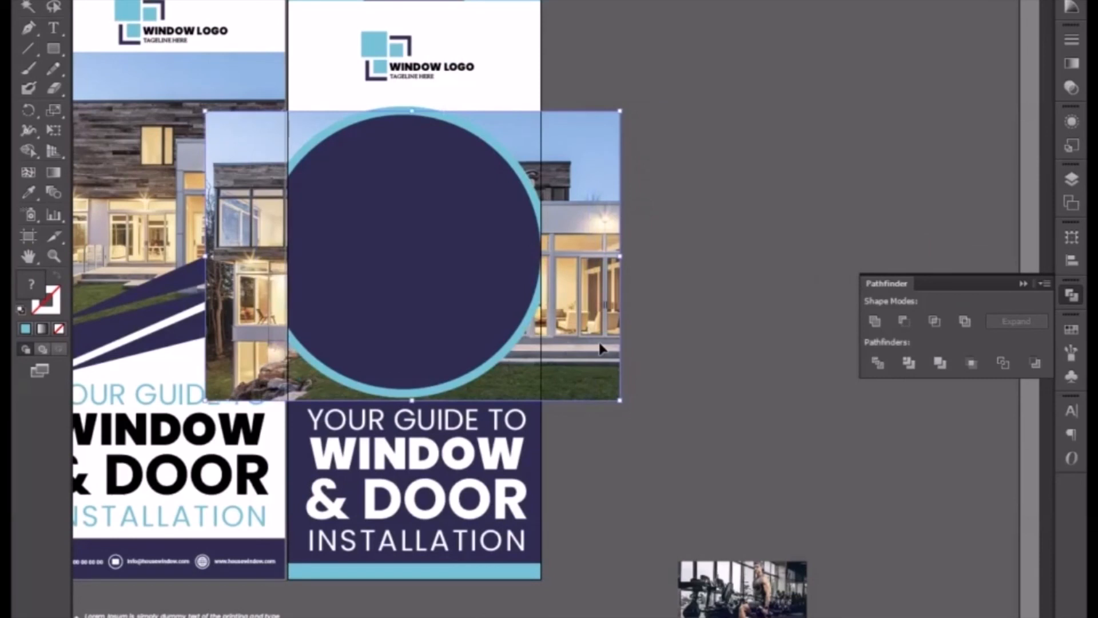
{"action": "left_click", "coordinate": [670, 350]}
Clip the house photo to the navy circle with a clipping mask.
{"action": "left_click", "coordinate": [465, 299]}
{"action": "left_click", "coordinate": [573, 328], "text": "shift"}
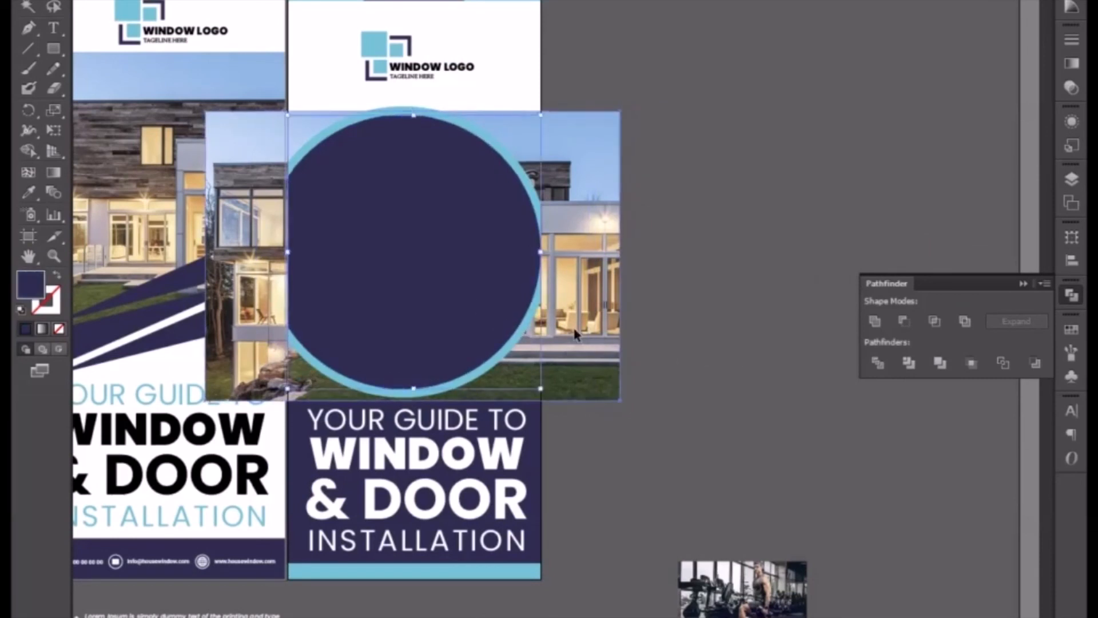
{"action": "right_click", "coordinate": [458, 304]}
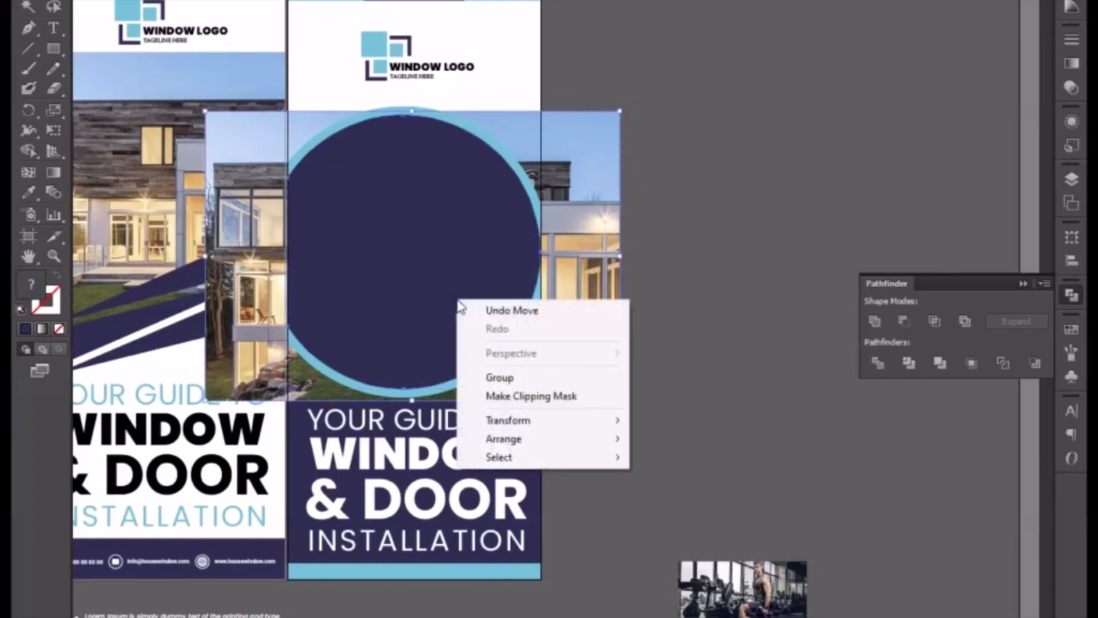
{"action": "left_click", "coordinate": [522, 395]}
{"action": "left_click", "coordinate": [708, 363]}
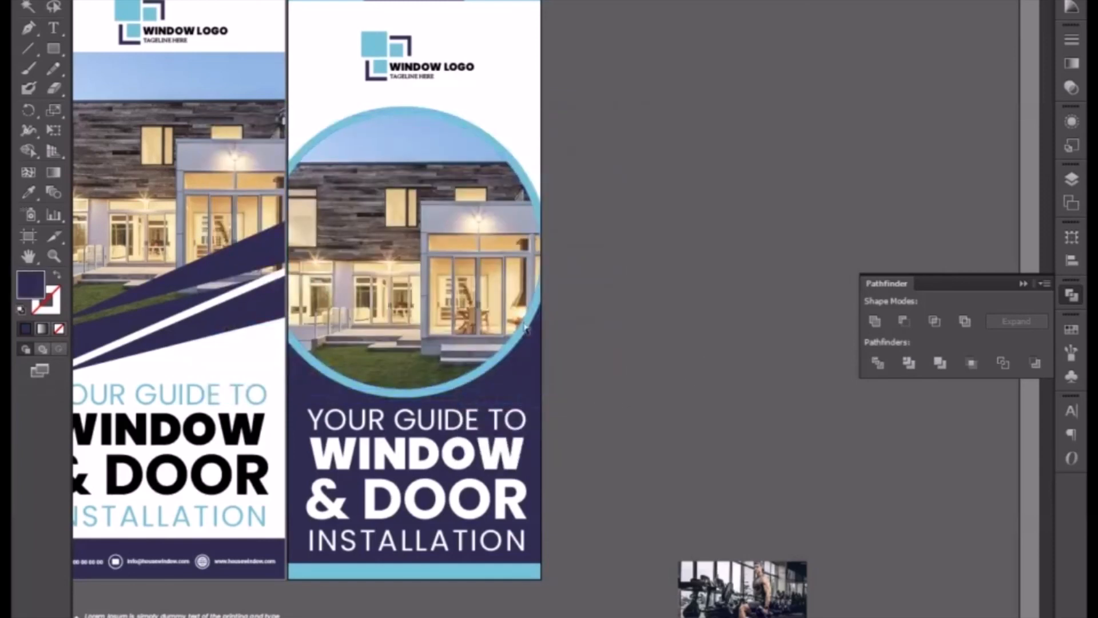
Nudge the house photo slightly up inside its circular mask.
{"action": "key", "text": "Up"}
{"action": "key", "text": "Up"}
{"action": "key", "text": "Up"}
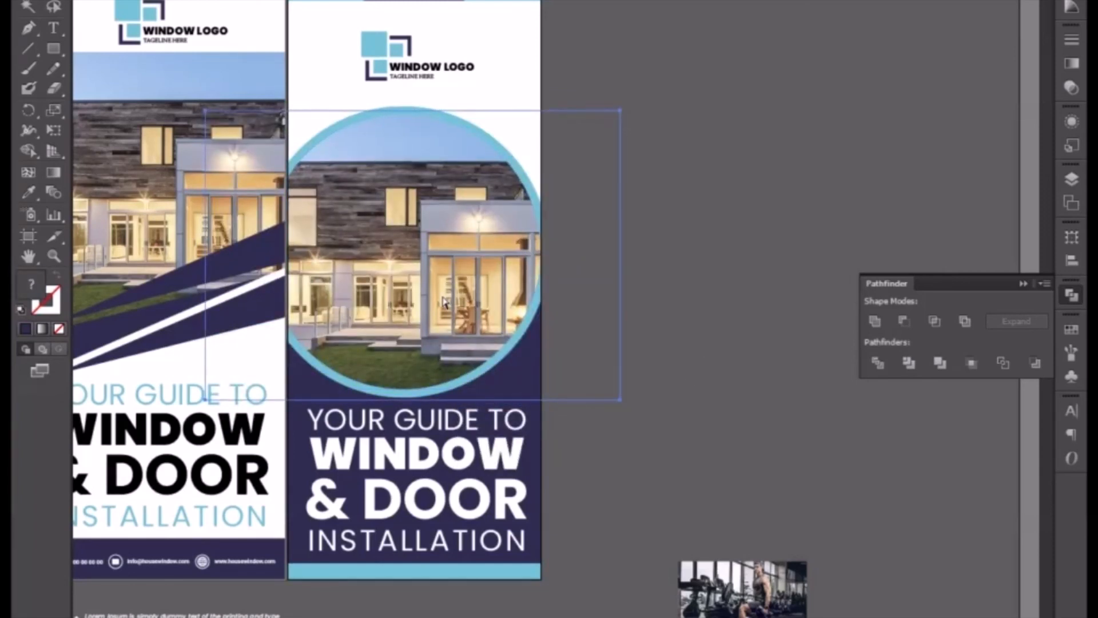
{"action": "left_click", "coordinate": [688, 355]}
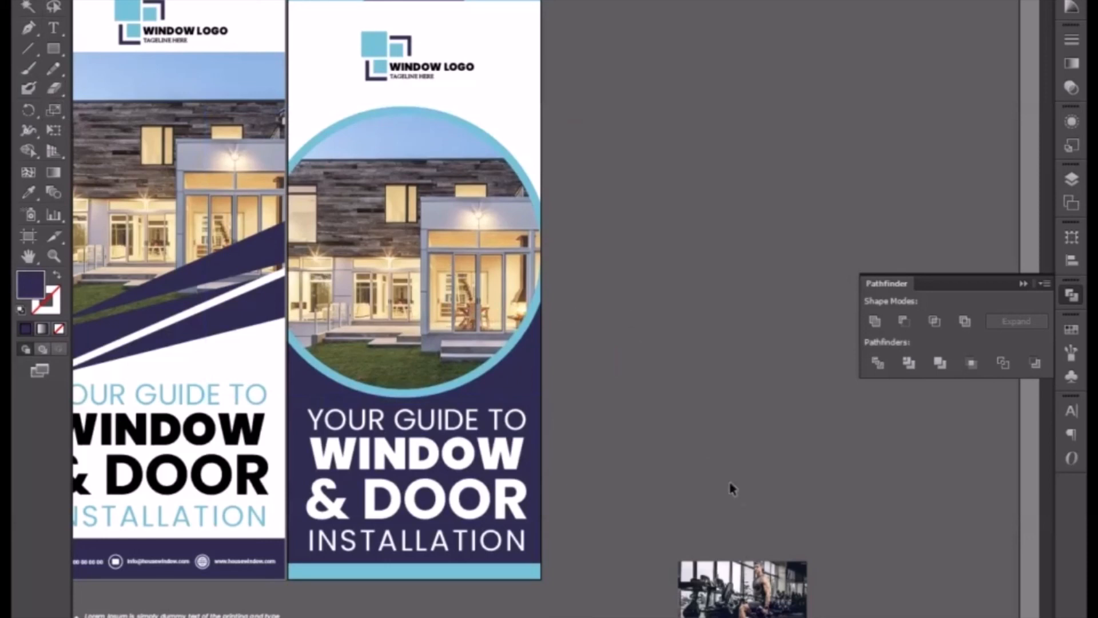
Delete the two leftover gym photos beside the second banner and collapse the Pathfinder options.
{"action": "scroll", "coordinate": [675, 395], "scroll_direction": "down", "scroll_amount": 3}
{"action": "left_click_drag", "start_coordinate": [708, 383], "coordinate": [704, 561]}
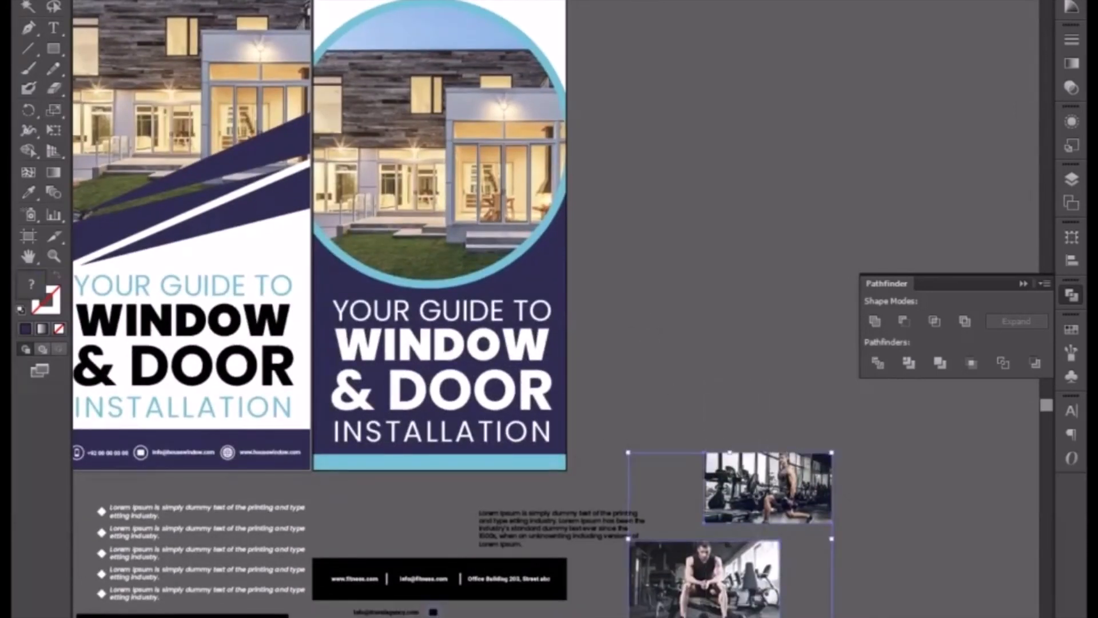
{"action": "key", "text": "Delete"}
{"action": "left_click_drag", "start_coordinate": [397, 457], "coordinate": [538, 615]}
{"action": "left_click", "coordinate": [1022, 284]}
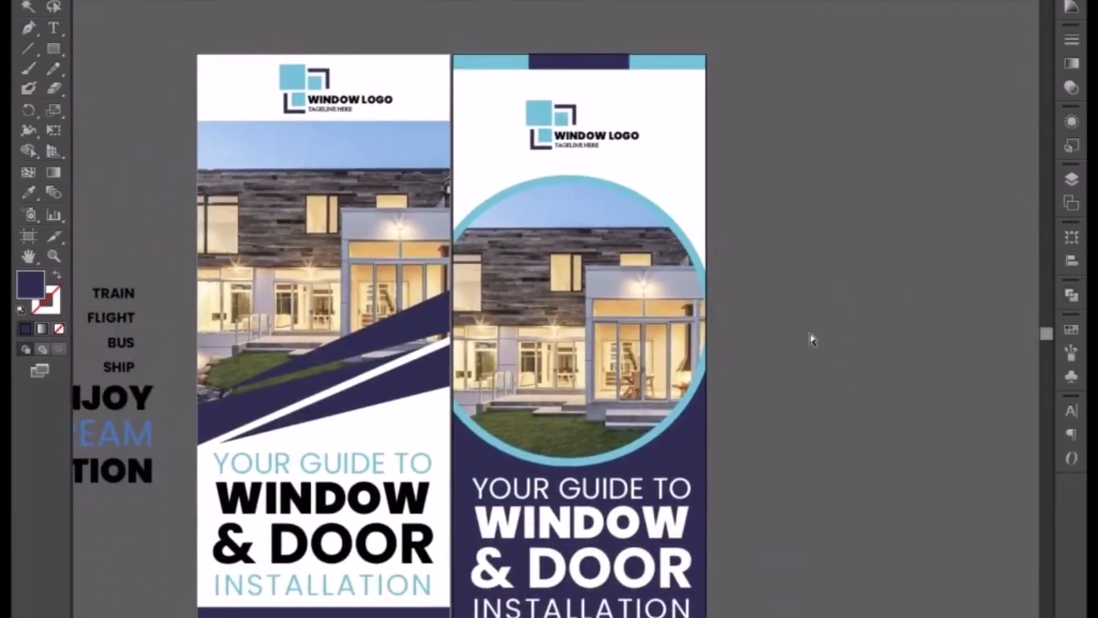
Move the second banner's circular photo, ring, heading and navy background slightly up together.
{"action": "key", "text": "ctrl+plus"}
{"action": "left_click_drag", "start_coordinate": [709, 350], "coordinate": [732, 268]}
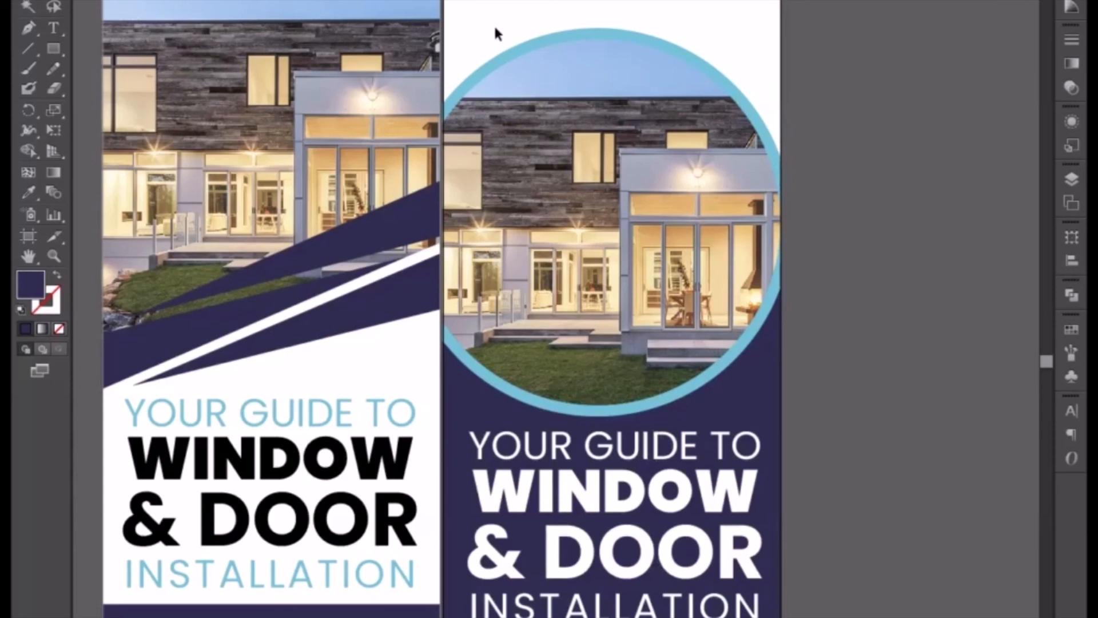
{"action": "left_click_drag", "start_coordinate": [495, 28], "coordinate": [754, 613]}
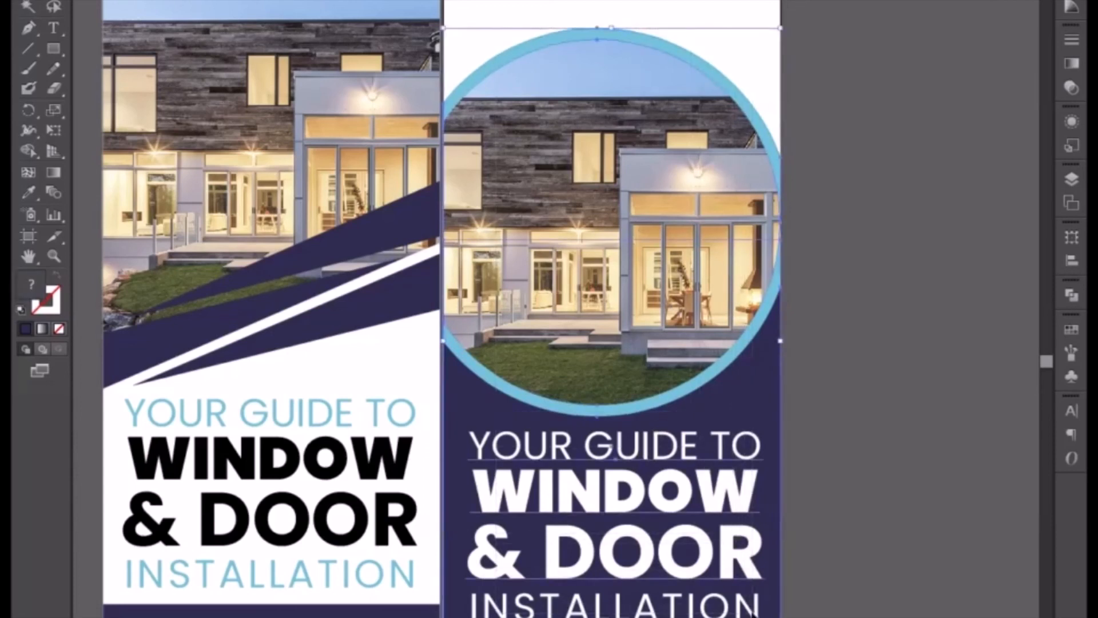
{"action": "key", "text": "Up"}
{"action": "key", "text": "Up"}
{"action": "key", "text": "Up"}
{"action": "key", "text": "Up"}
{"action": "key", "text": "Up"}
{"action": "key", "text": "Up"}
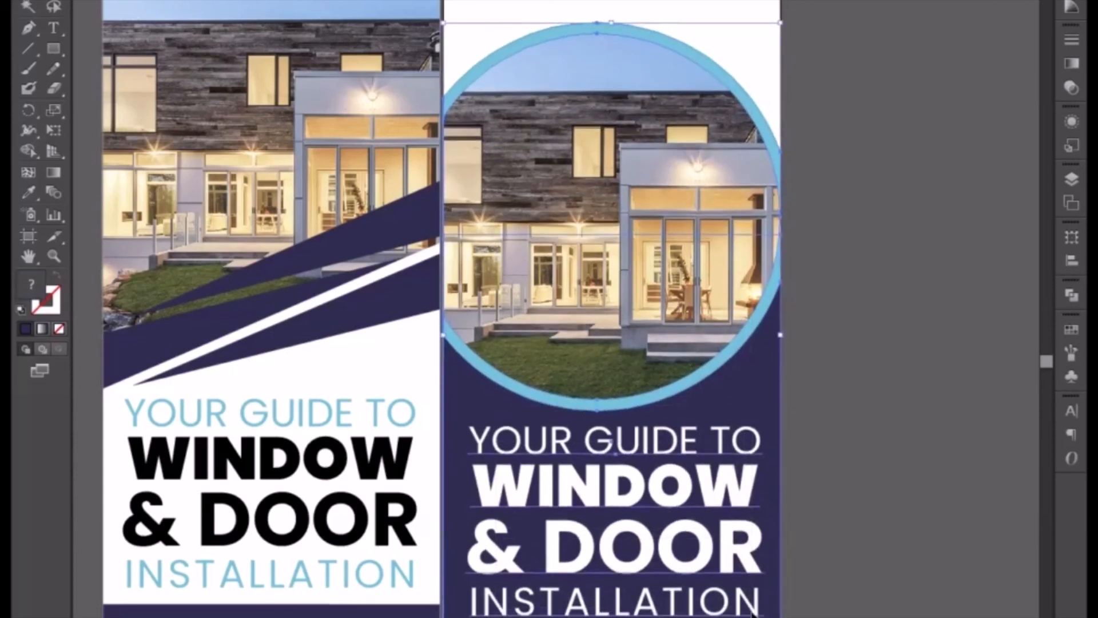
Nudge the second banner's photo, ring, heading and navy background further up, and stretch the light-blue strip at its foot taller.
{"action": "key", "text": "Up"}
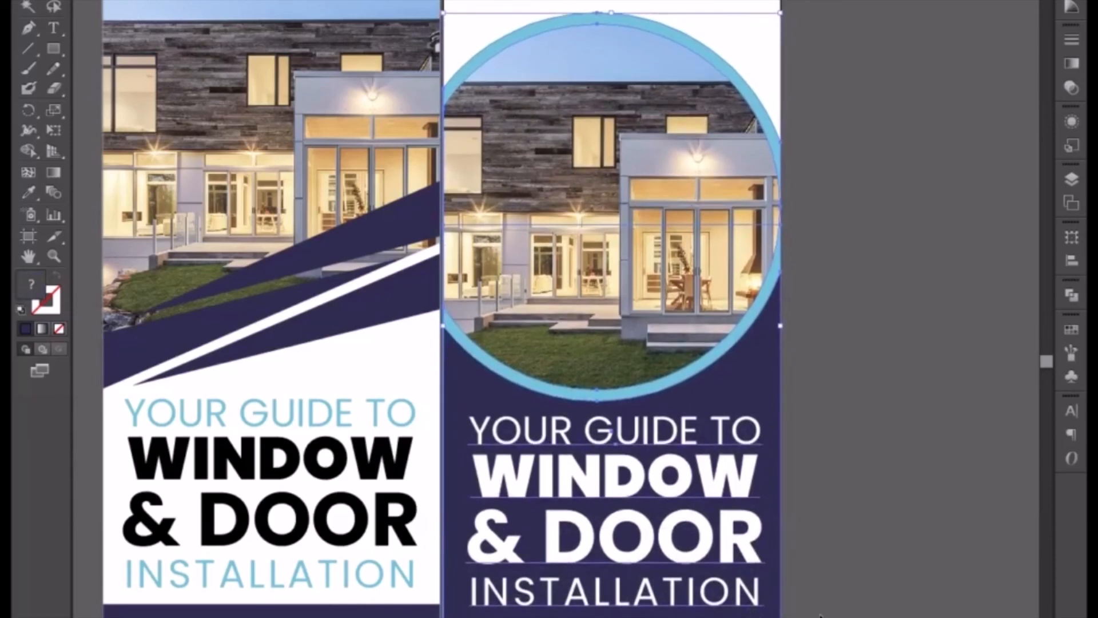
{"action": "left_click", "coordinate": [854, 605]}
{"action": "scroll", "coordinate": [608, 458], "scroll_direction": "down", "scroll_amount": 5}
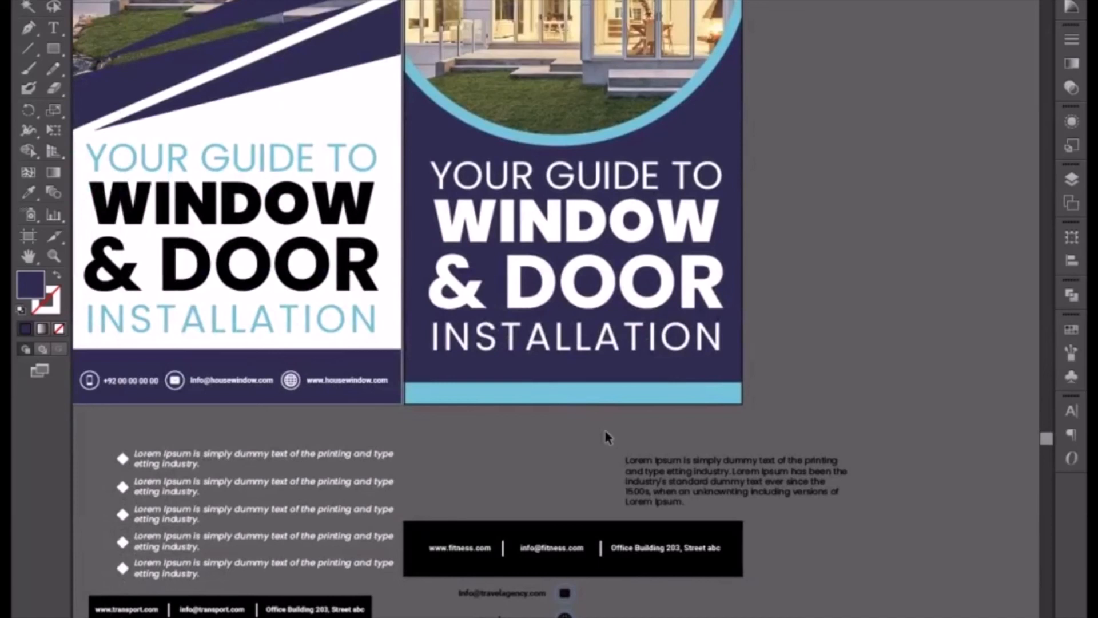
{"action": "left_click", "coordinate": [571, 392]}
{"action": "left_click_drag", "start_coordinate": [571, 383], "coordinate": [571, 362]}
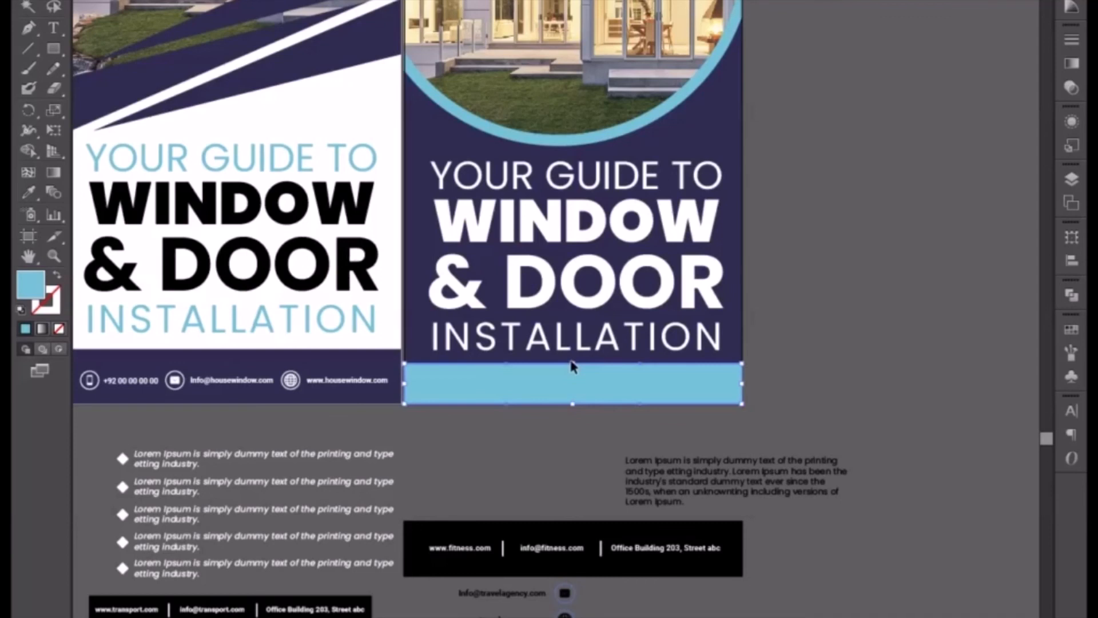
Move the black fitness contact bar up beneath the second banner, ungroup it and delete its black rectangle.
{"action": "left_click", "coordinate": [500, 548]}
{"action": "left_click_drag", "start_coordinate": [515, 571], "coordinate": [563, 598]}
{"action": "left_click_drag", "start_coordinate": [536, 433], "coordinate": [548, 321]}
{"action": "right_click", "coordinate": [548, 322]}
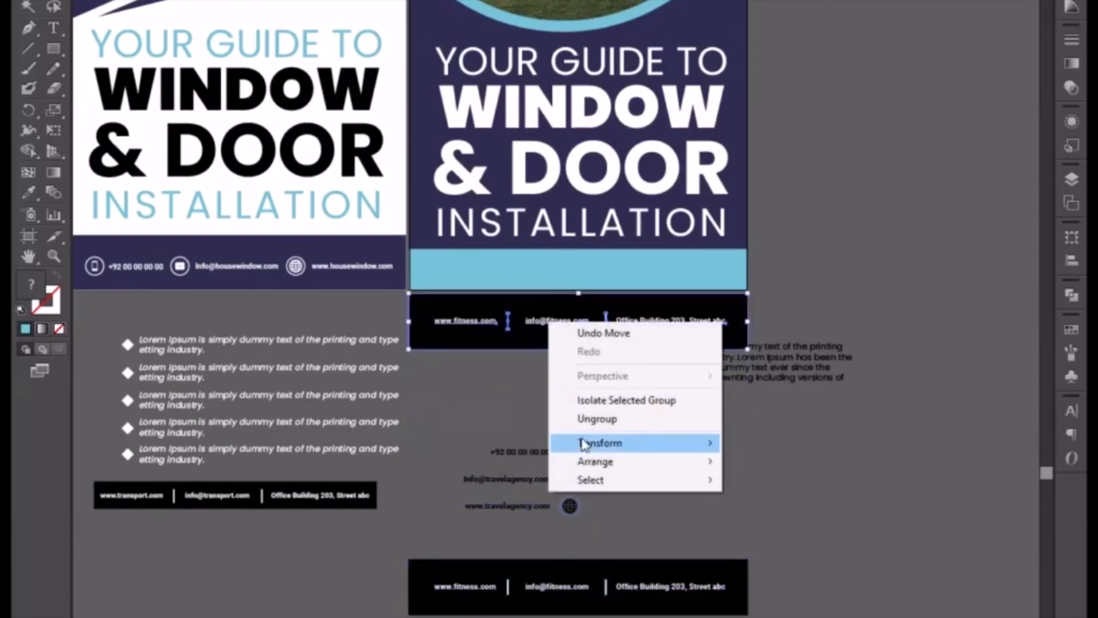
{"action": "left_click", "coordinate": [589, 421]}
{"action": "left_click", "coordinate": [525, 408]}
{"action": "left_click", "coordinate": [495, 339]}
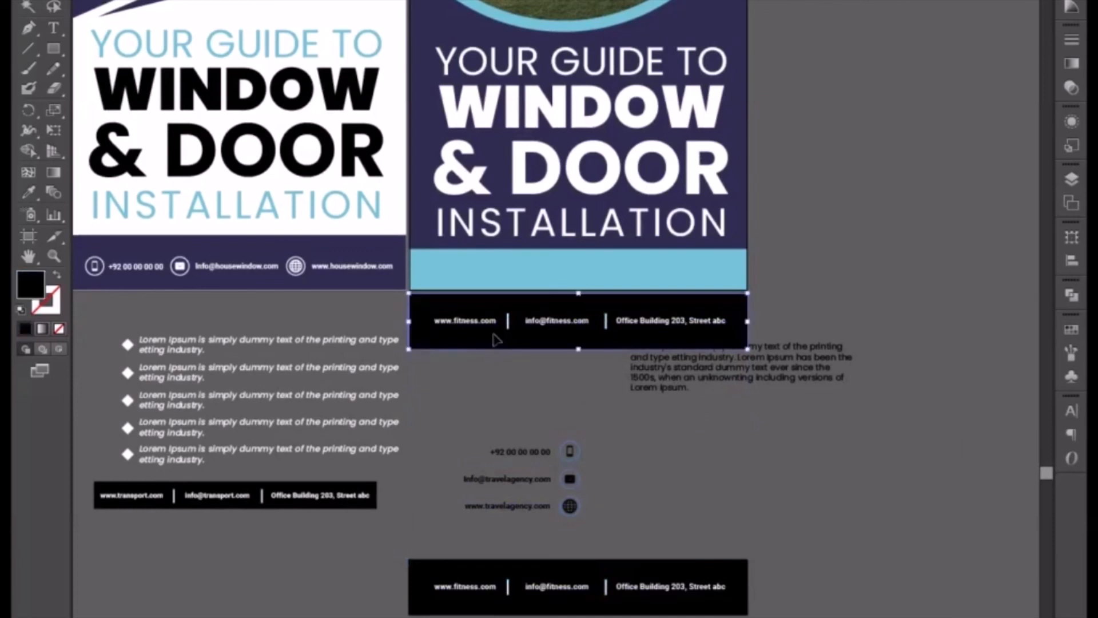
{"action": "key", "text": "Delete"}
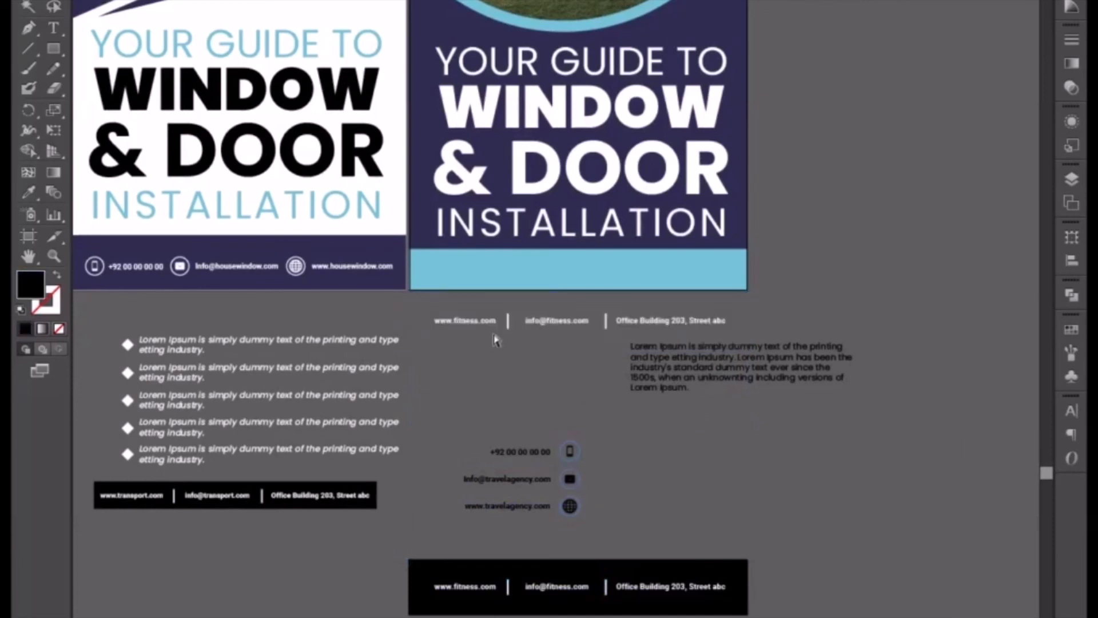
Place the white contact line with its dividers on the second banner's light-blue strip and bring it to the front.
{"action": "key", "text": "ctrl+equal"}
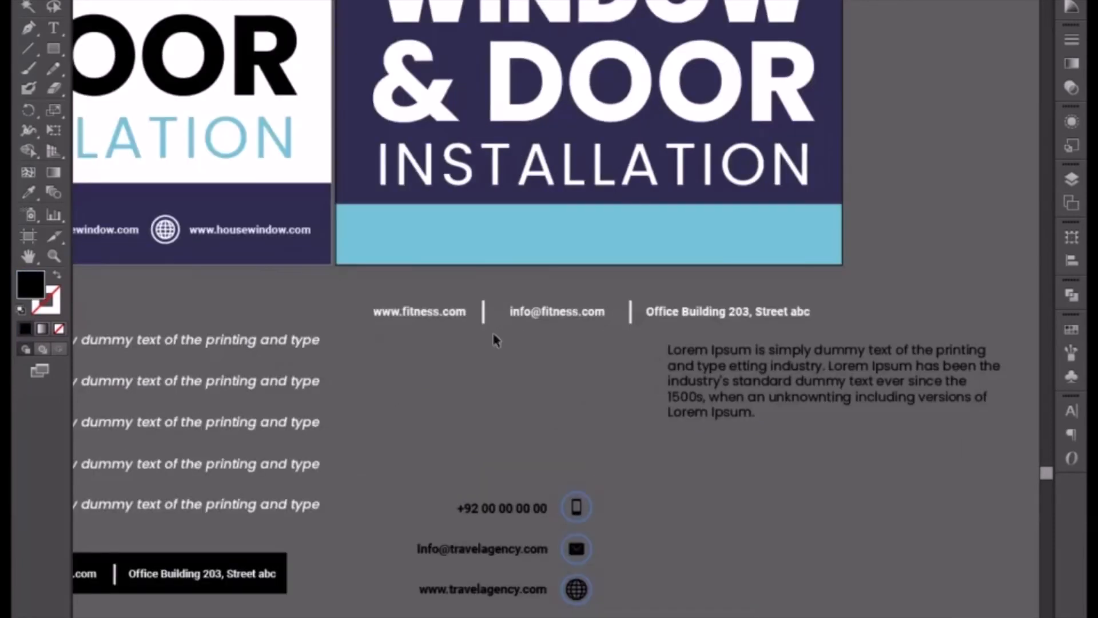
{"action": "left_click", "coordinate": [733, 330]}
{"action": "left_click_drag", "start_coordinate": [657, 309], "coordinate": [656, 238]}
{"action": "right_click", "coordinate": [657, 238]}
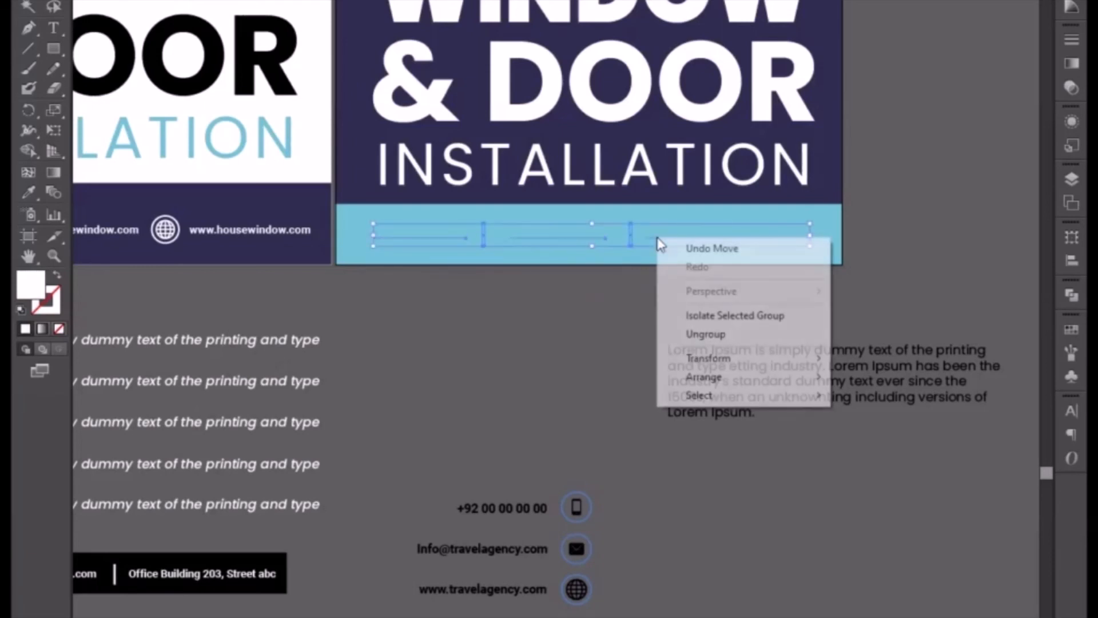
{"action": "mouse_move", "coordinate": [694, 381]}
{"action": "left_click", "coordinate": [883, 375]}
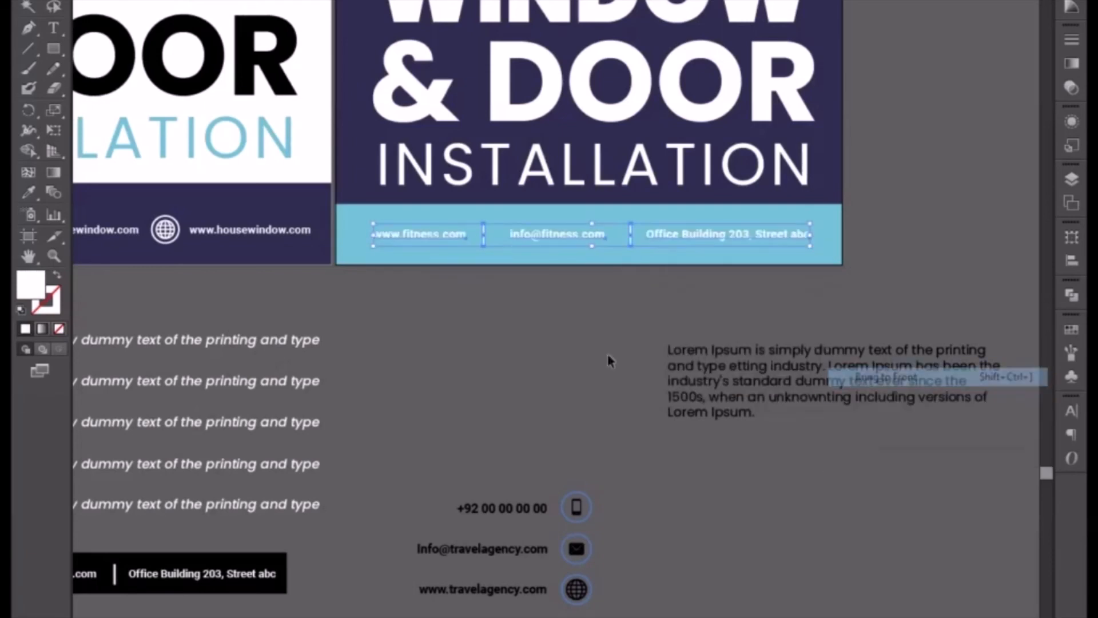
{"action": "scroll", "coordinate": [473, 433], "scroll_direction": "up", "scroll_amount": 3}
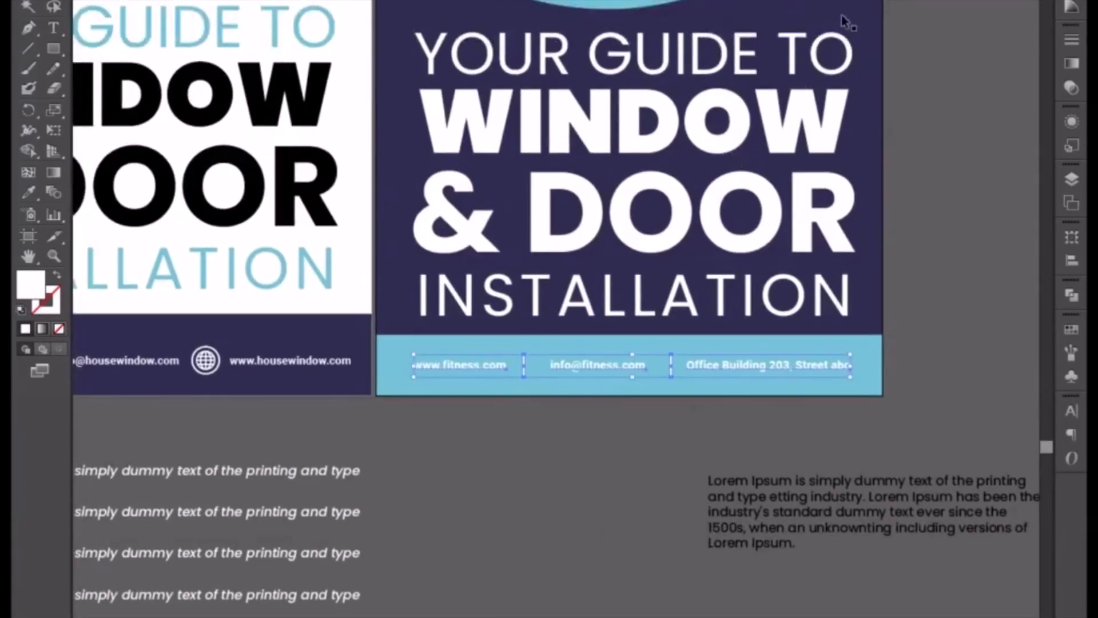
Recolour the contact text and dividers on the light-blue strip black.
{"action": "left_click", "coordinate": [1072, 7]}
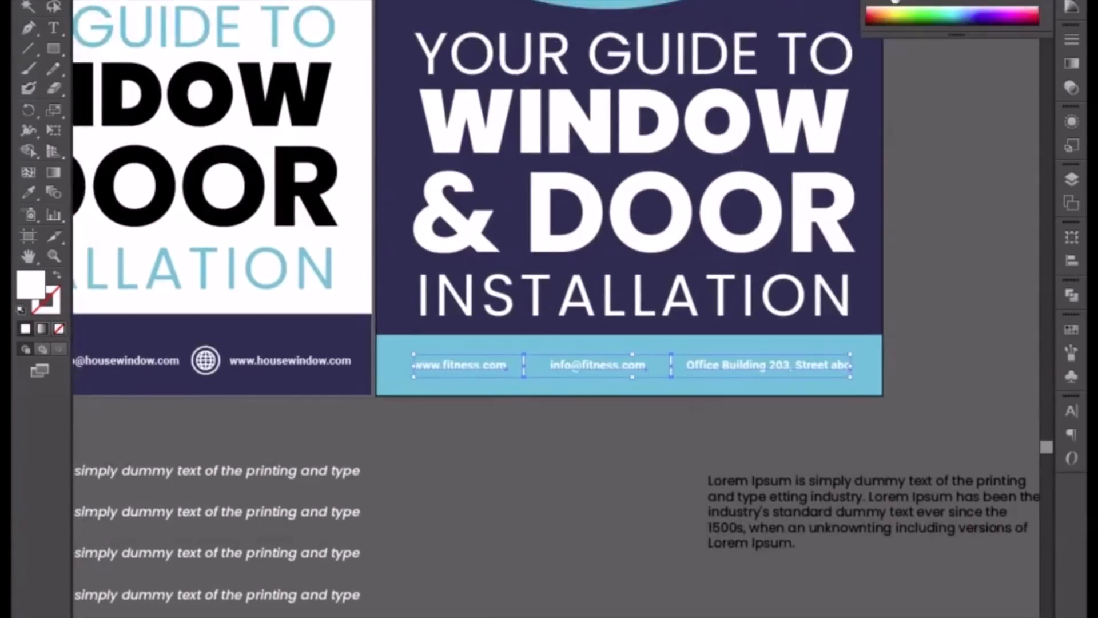
{"action": "left_click", "coordinate": [883, 3]}
{"action": "left_click", "coordinate": [914, 358]}
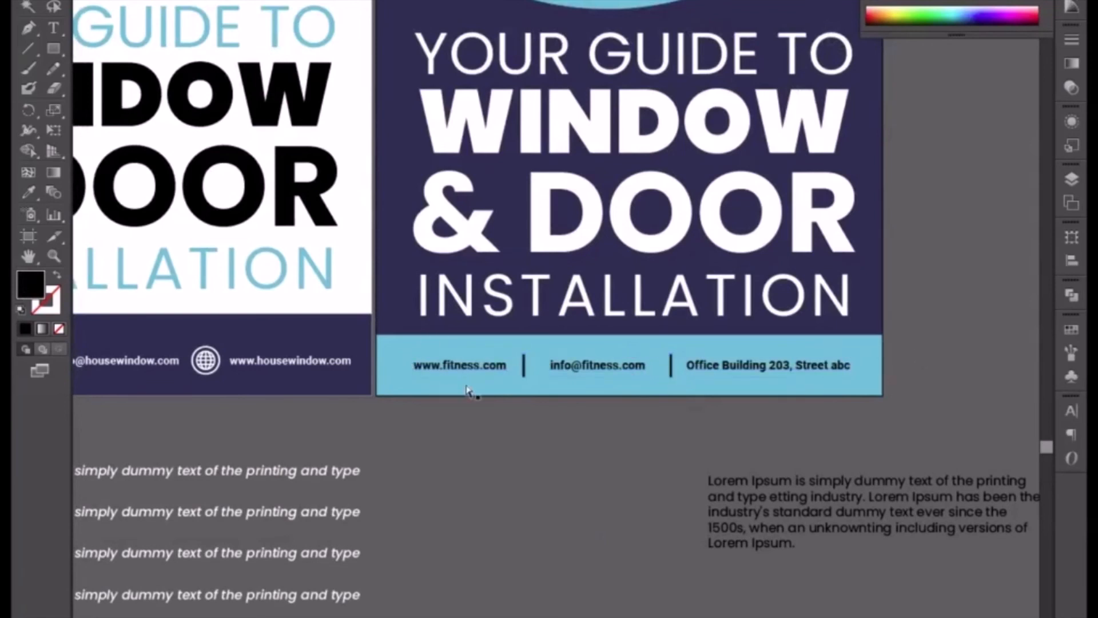
Replace "fitness" with "housewindow" in the strip's web address and match its formatting to the neighbouring black contact text.
{"action": "double_click", "coordinate": [283, 369]}
{"action": "left_click_drag", "start_coordinate": [257, 360], "coordinate": [324, 350]}
{"action": "key", "text": "ctrl+c"}
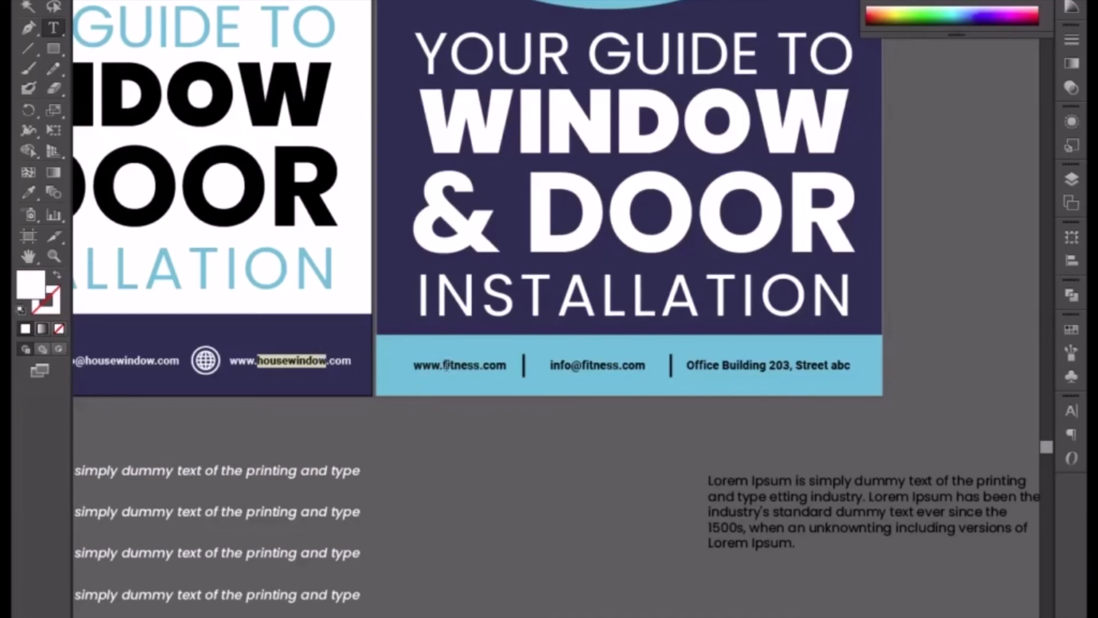
{"action": "left_click", "coordinate": [454, 367]}
{"action": "left_click_drag", "start_coordinate": [443, 366], "coordinate": [474, 368]}
{"action": "key", "text": "ctrl+v"}
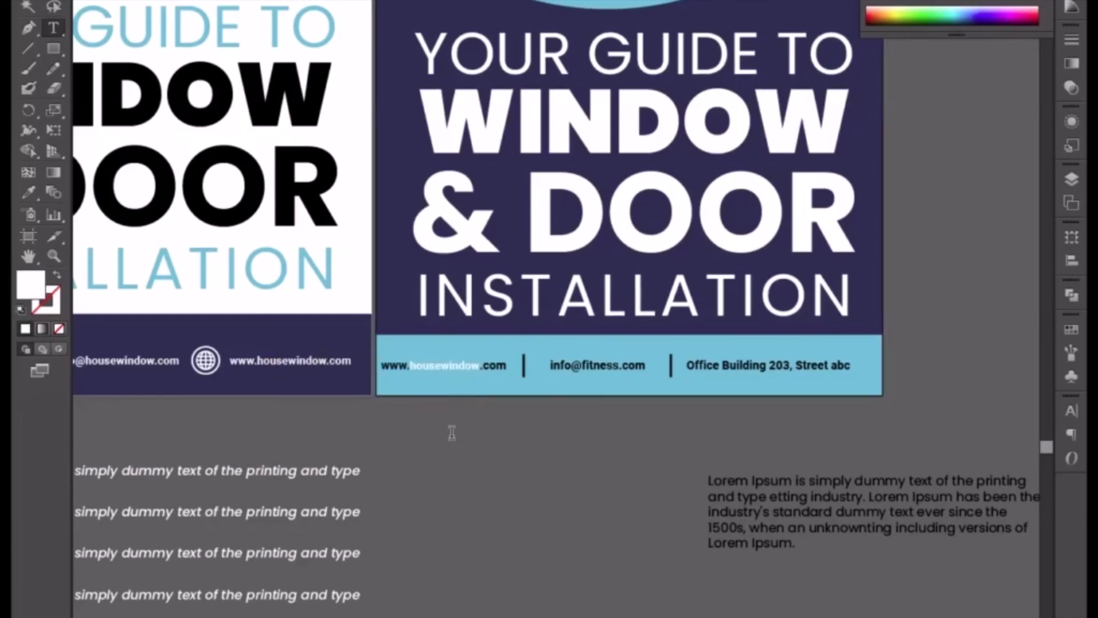
{"action": "left_click", "coordinate": [36, 3]}
{"action": "left_click", "coordinate": [28, 192]}
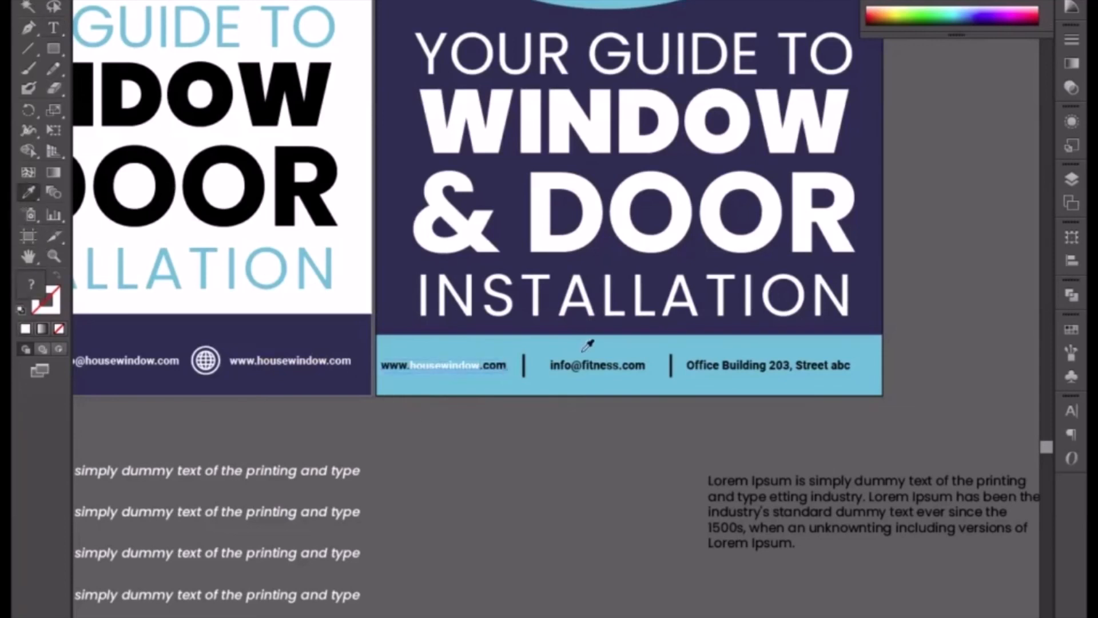
{"action": "left_click", "coordinate": [577, 366]}
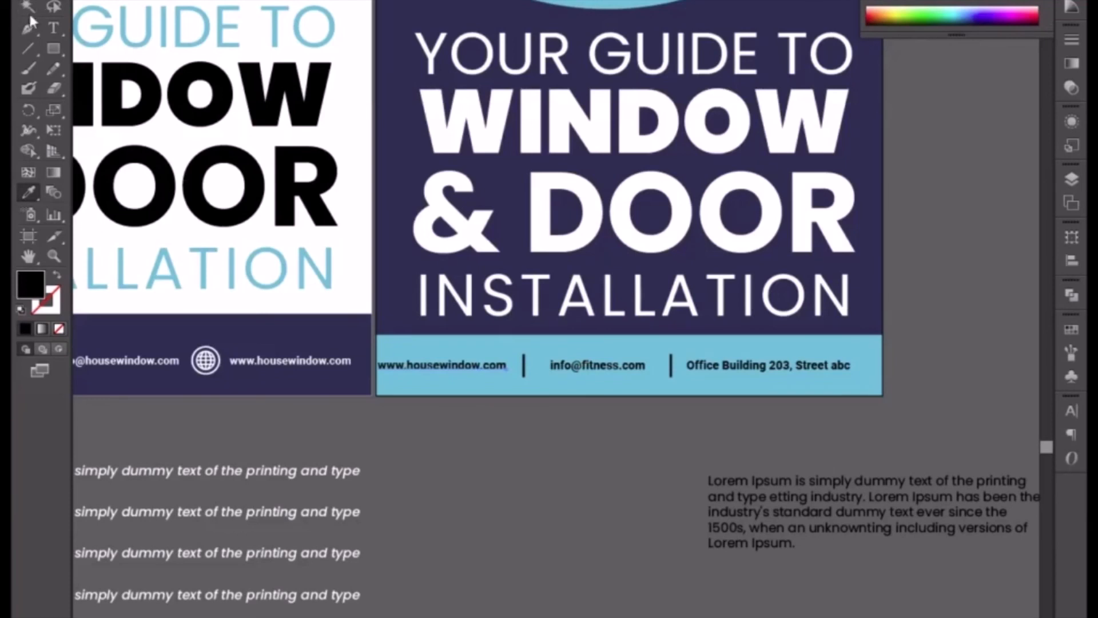
Replace "fitness" with "housewindow" in the strip's e-mail address and match its formatting to the black web address.
{"action": "left_click", "coordinate": [53, 6]}
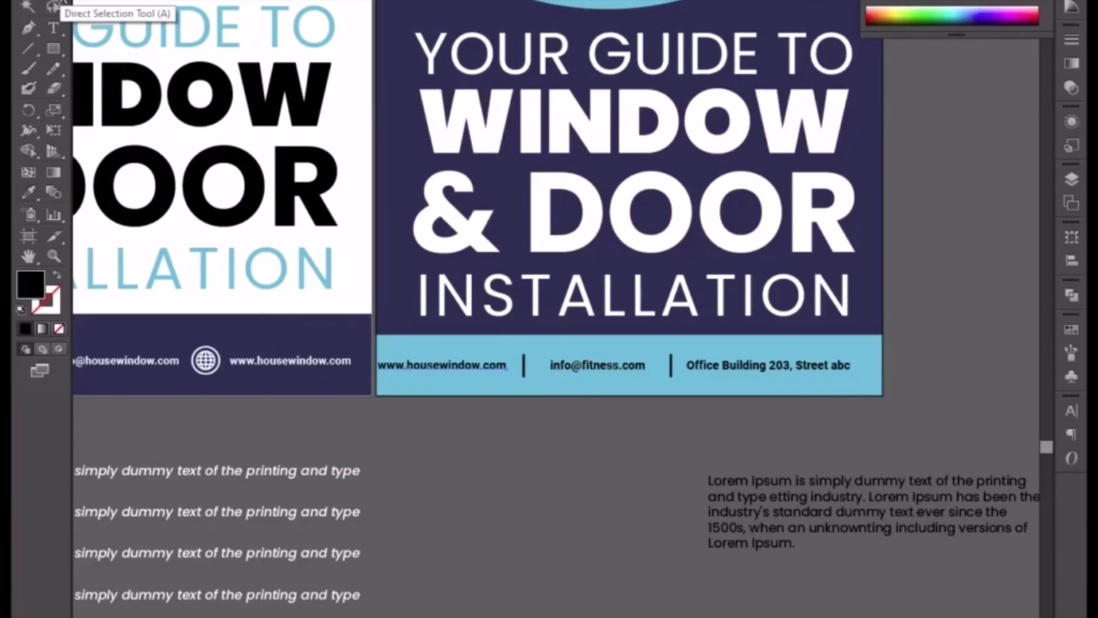
{"action": "key", "text": "t"}
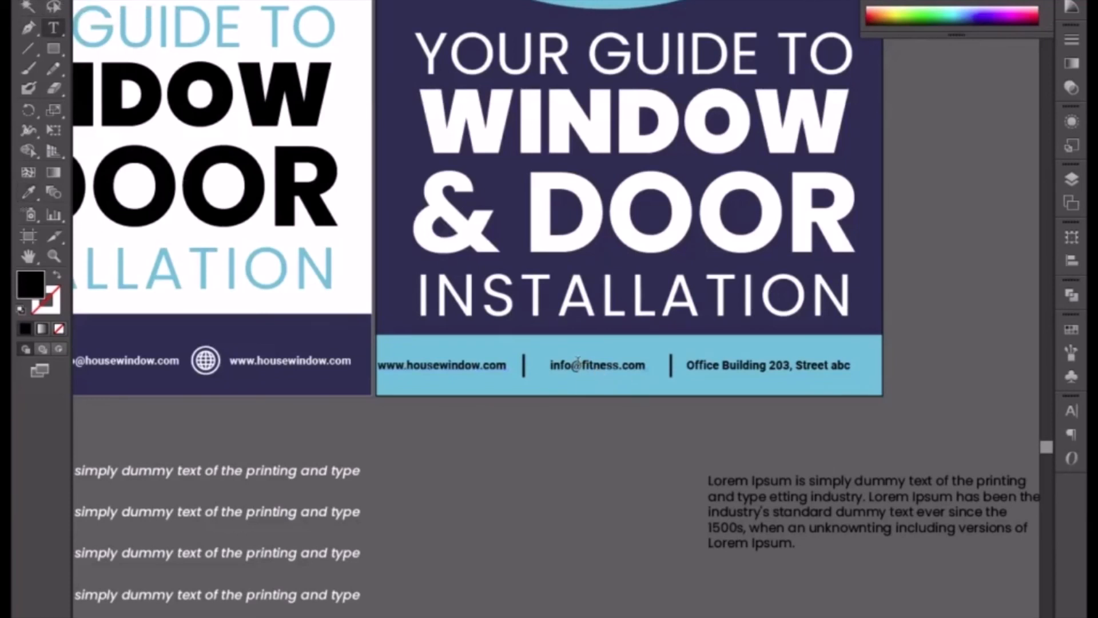
{"action": "left_click_drag", "start_coordinate": [582, 365], "coordinate": [618, 366]}
{"action": "type", "text": "housewindow"}
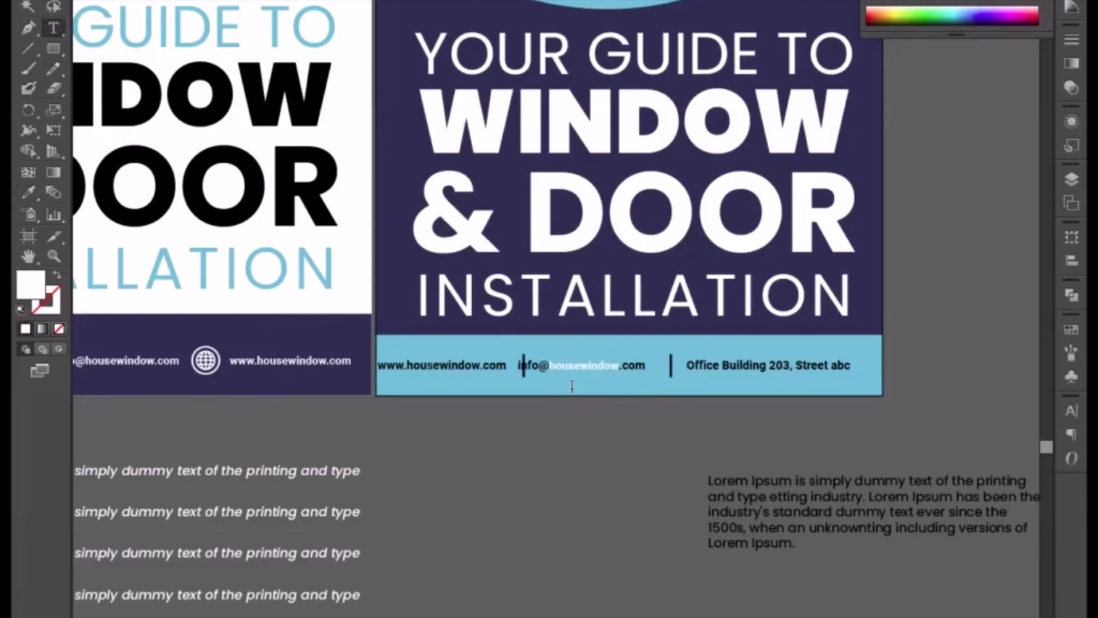
{"action": "left_click", "coordinate": [54, 0]}
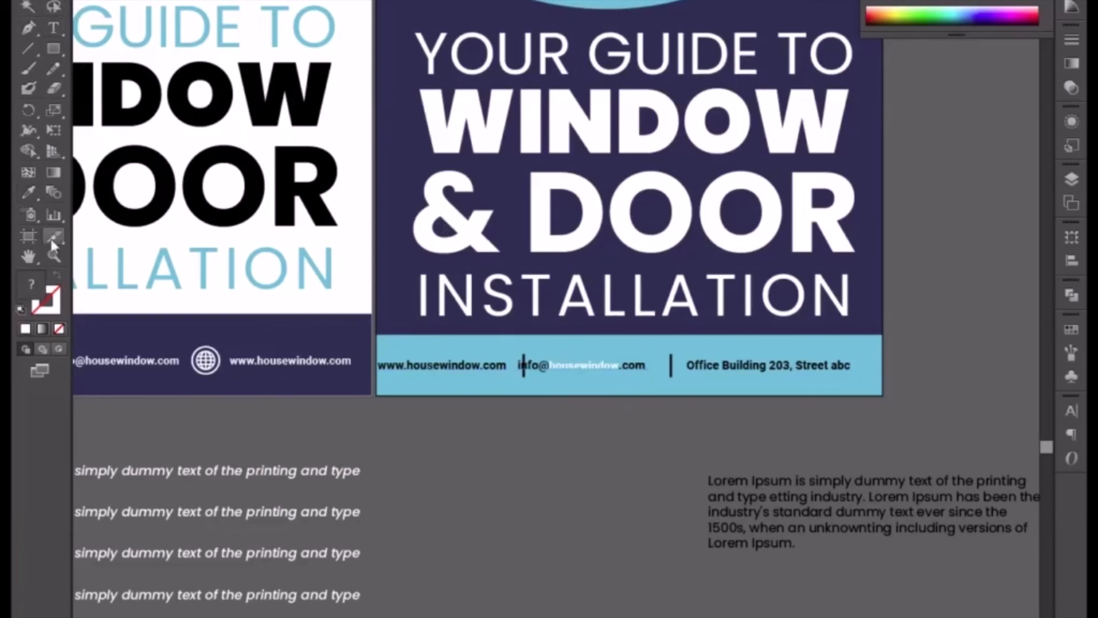
{"action": "left_click", "coordinate": [27, 195]}
{"action": "left_click", "coordinate": [422, 365]}
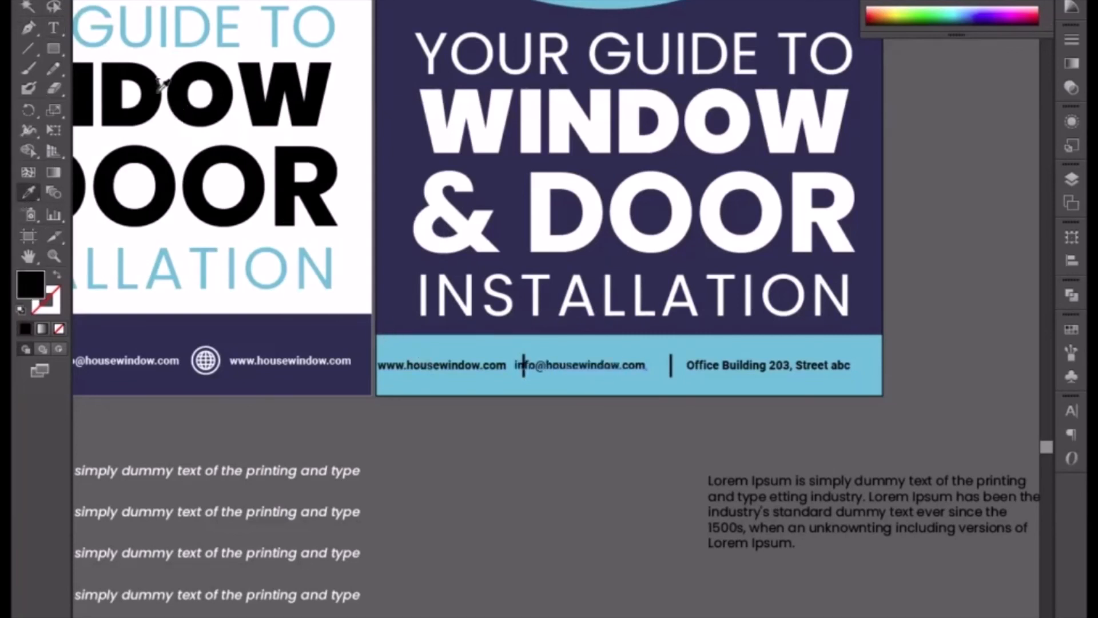
Nudge the e-mail and web address right and the office address left to space them evenly around the two dividers.
{"action": "left_click", "coordinate": [52, 5]}
{"action": "key", "text": "ctrl+="}
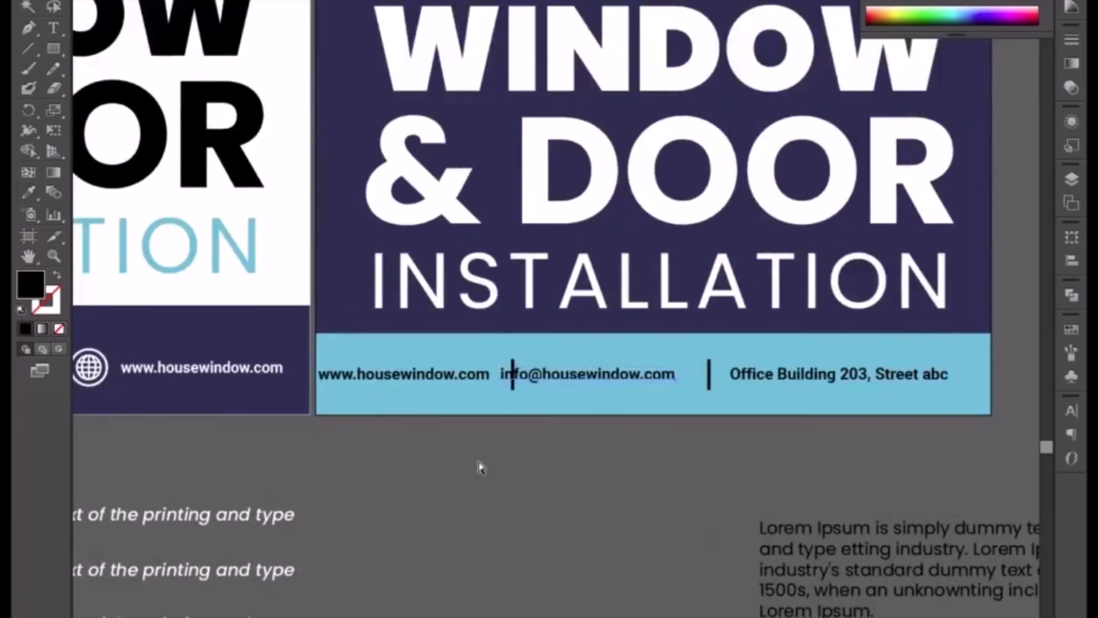
{"action": "key", "text": "Right"}
{"action": "key", "text": "Right"}
{"action": "key", "text": "Right"}
{"action": "key", "text": "Right"}
{"action": "key", "text": "Right"}
{"action": "key", "text": "Right"}
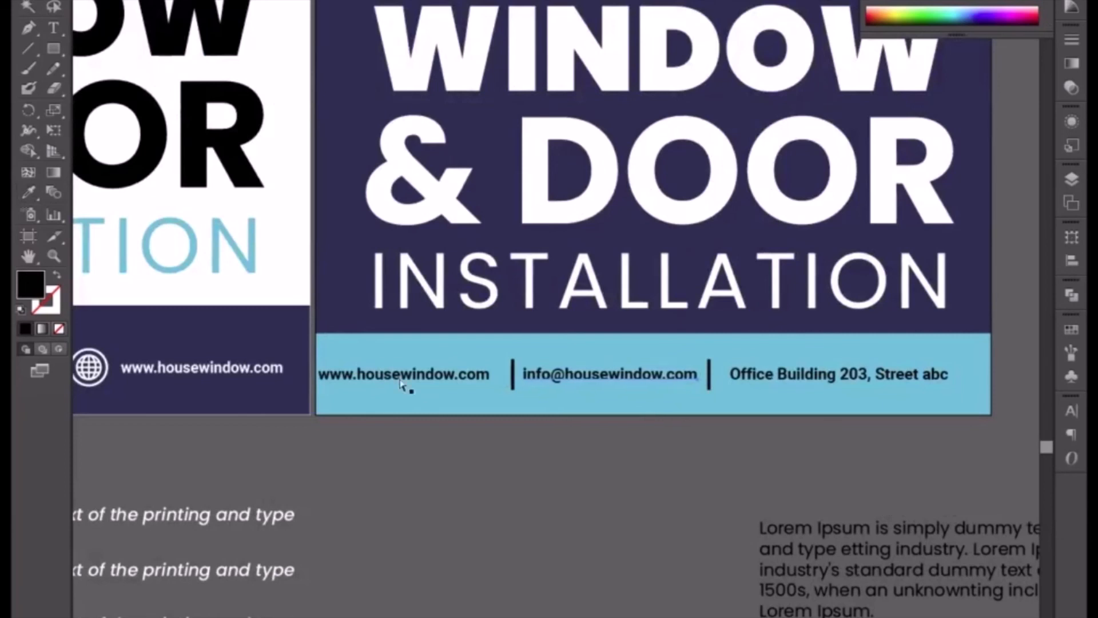
{"action": "key", "text": "Right"}
{"action": "key", "text": "Right"}
{"action": "key", "text": "Right"}
{"action": "key", "text": "Right"}
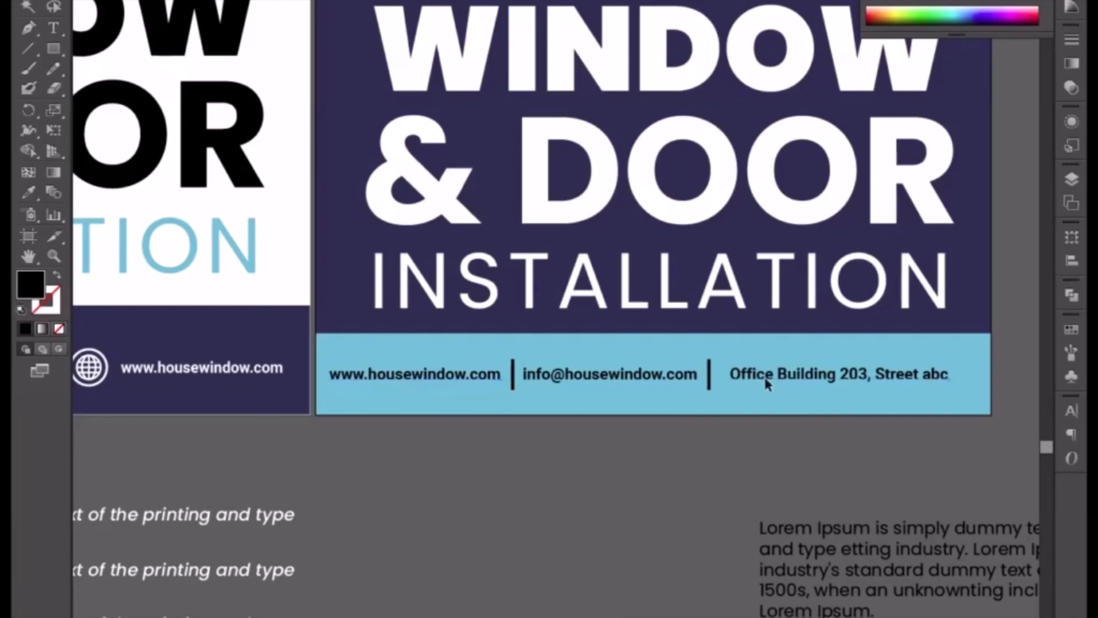
{"action": "key", "text": "Left"}
{"action": "key", "text": "Left"}
{"action": "key", "text": "Left"}
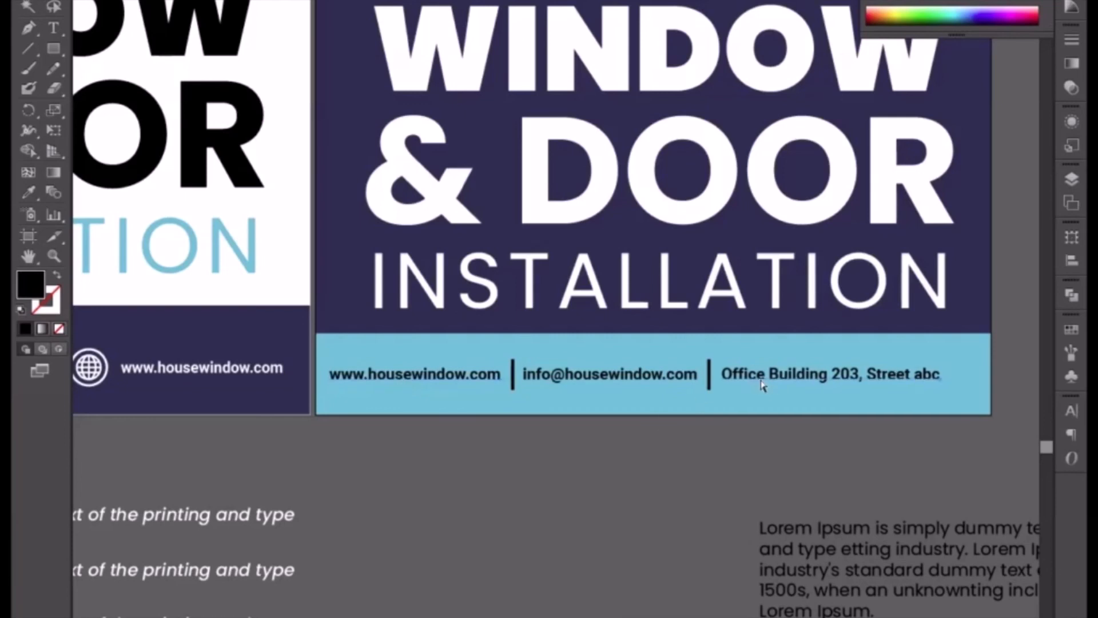
{"action": "key", "text": "Left"}
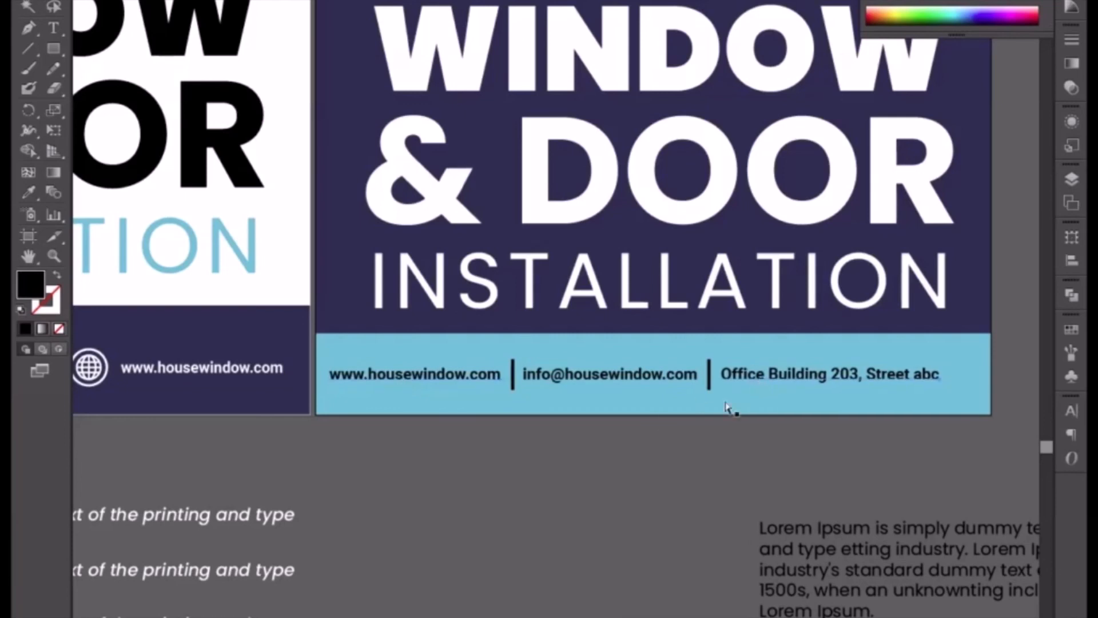
Nudge the whole contact line right to centre it on the light-blue strip.
{"action": "left_click", "coordinate": [429, 366]}
{"action": "left_click", "coordinate": [430, 375]}
{"action": "key", "text": "Right"}
{"action": "key", "text": "Right"}
{"action": "key", "text": "Right"}
{"action": "key", "text": "Right"}
{"action": "key", "text": "Right"}
{"action": "key", "text": "Right"}
{"action": "key", "text": "Right"}
{"action": "key", "text": "Right"}
{"action": "key", "text": "Right"}
{"action": "key", "text": "Right"}
{"action": "key", "text": "Right"}
{"action": "key", "text": "Right"}
{"action": "key", "text": "Right"}
{"action": "key", "text": "Right"}
{"action": "key", "text": "Right"}
{"action": "key", "text": "Right"}
{"action": "key", "text": "Right"}
{"action": "key", "text": "Right"}
{"action": "key", "text": "Right"}
{"action": "key", "text": "Right"}
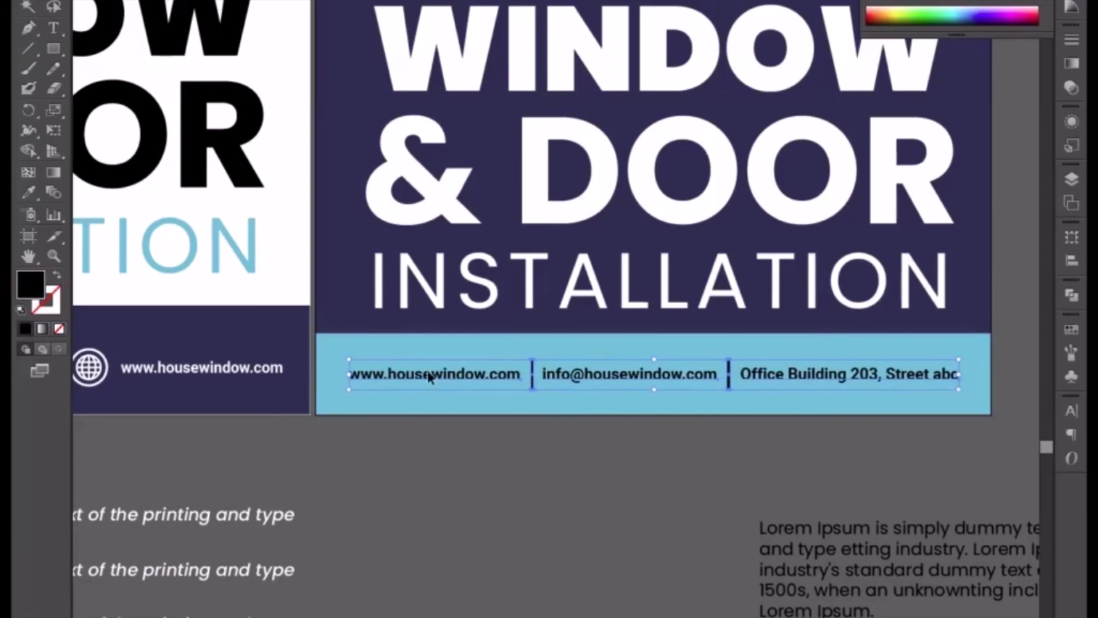
{"action": "key", "text": "Right"}
{"action": "key", "text": "Right"}
{"action": "key", "text": "Right"}
{"action": "key", "text": "Right"}
{"action": "key", "text": "Right"}
Nudge the second banner's white heading block slightly left.
{"action": "left_click", "coordinate": [469, 249]}
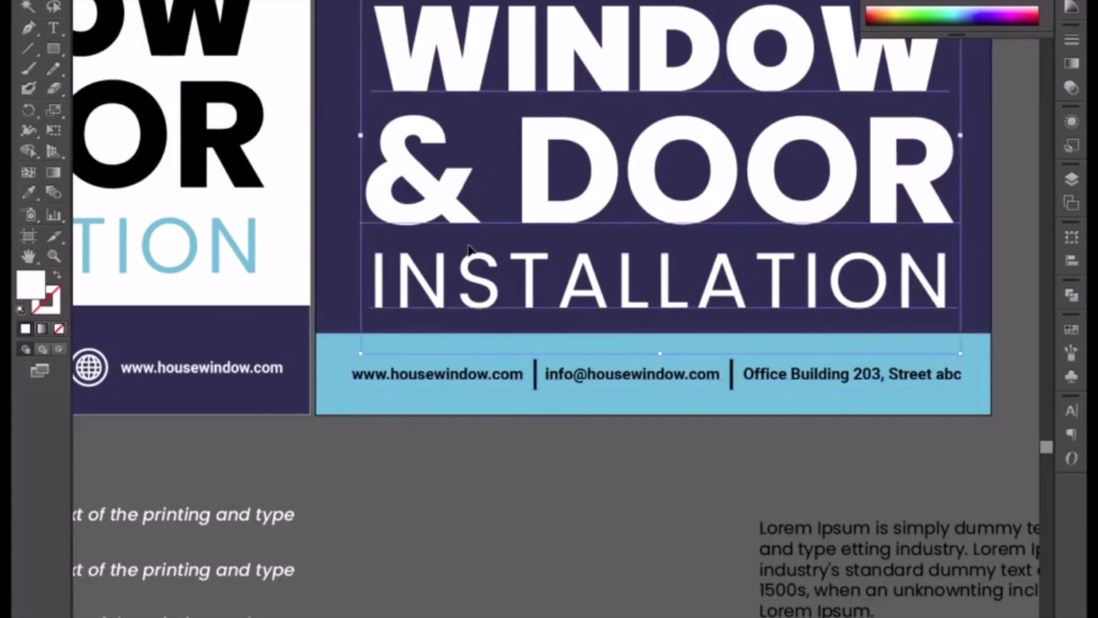
{"action": "key", "text": "Left"}
{"action": "key", "text": "Left"}
{"action": "key", "text": "Left"}
{"action": "key", "text": "Left"}
{"action": "key", "text": "Left"}
{"action": "key", "text": "Left"}
{"action": "key", "text": "Left"}
{"action": "key", "text": "Left"}
{"action": "key", "text": "Left"}
{"action": "key", "text": "Left"}
{"action": "key", "text": "Left"}
{"action": "key", "text": "Left"}
{"action": "key", "text": "Left"}
{"action": "key", "text": "Left"}
{"action": "key", "text": "Left"}
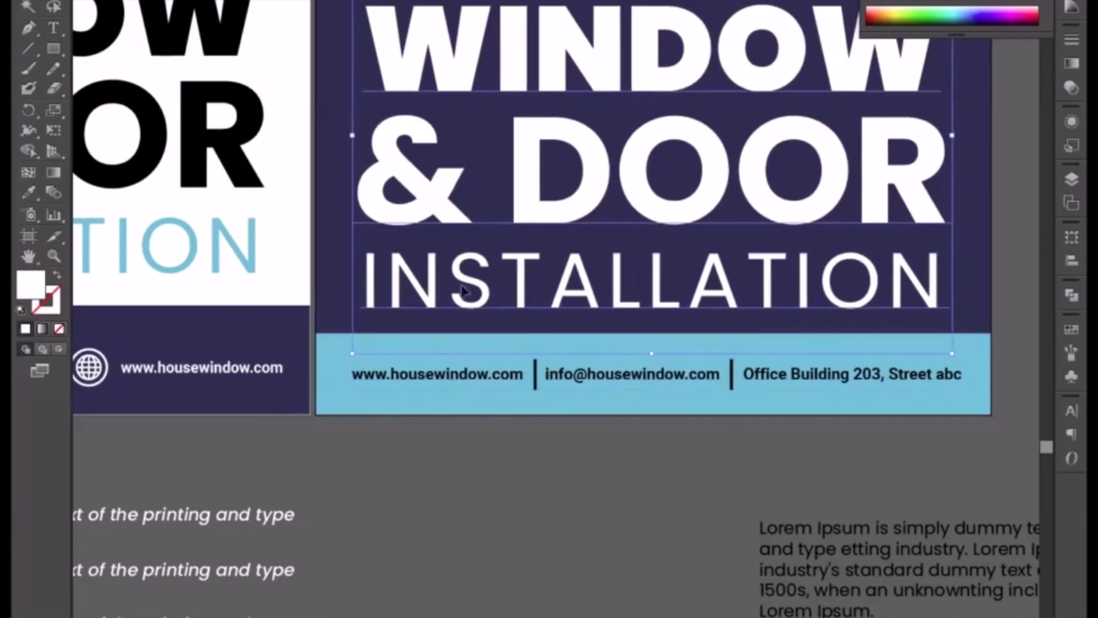
Try white for the second banner's contact line and dividers, and undo the colour change.
{"action": "left_click", "coordinate": [505, 377]}
{"action": "key", "text": "ctrl+minus"}
{"action": "key", "text": "ctrl+minus"}
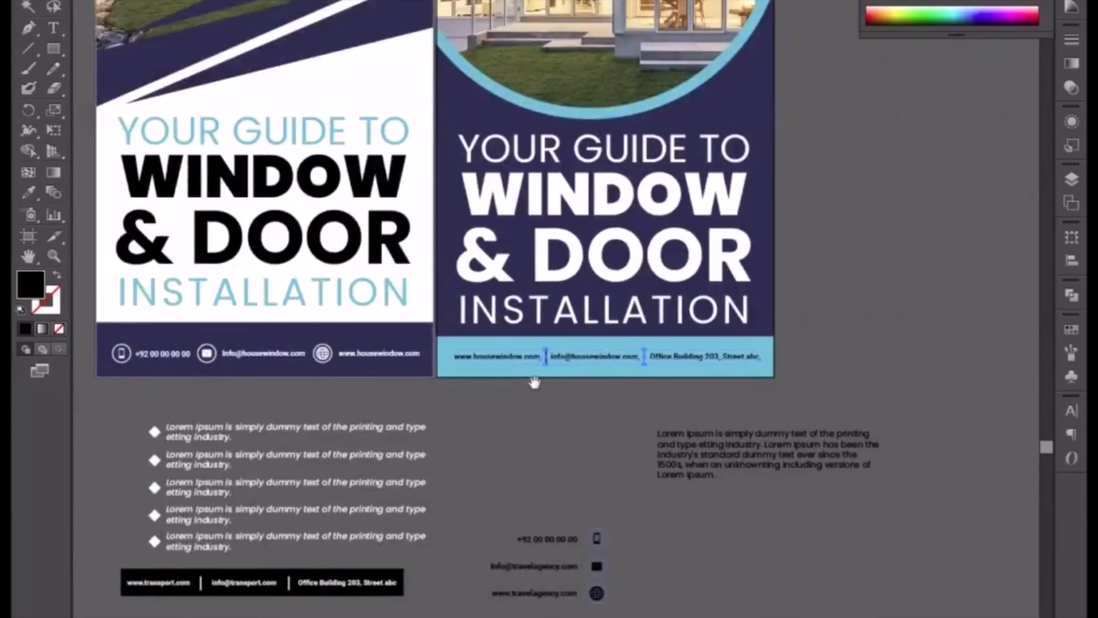
{"action": "left_click_drag", "start_coordinate": [534, 380], "coordinate": [502, 474]}
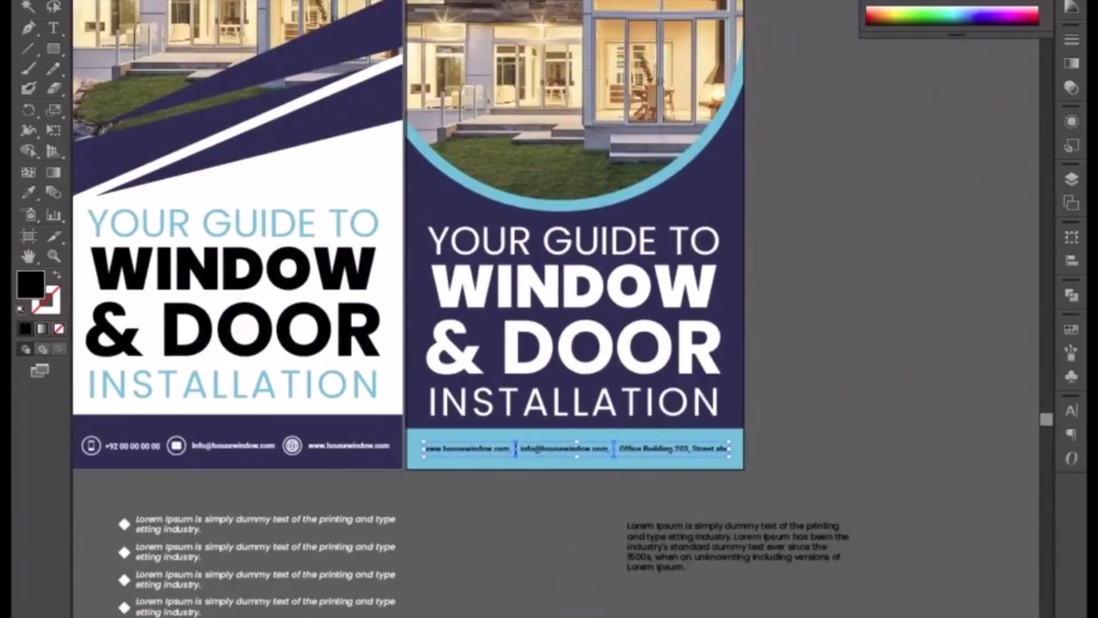
{"action": "left_click", "coordinate": [903, 2]}
{"action": "left_click", "coordinate": [798, 314]}
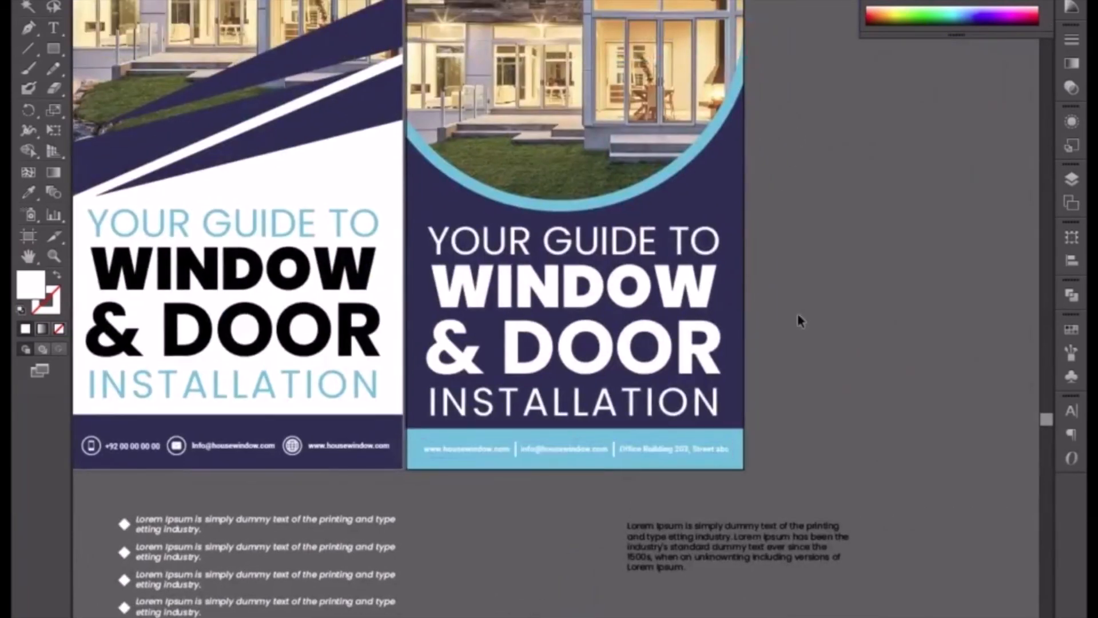
{"action": "key", "text": "ctrl+z"}
{"action": "left_click", "coordinate": [835, 297]}
{"action": "left_click_drag", "start_coordinate": [835, 295], "coordinate": [801, 429]}
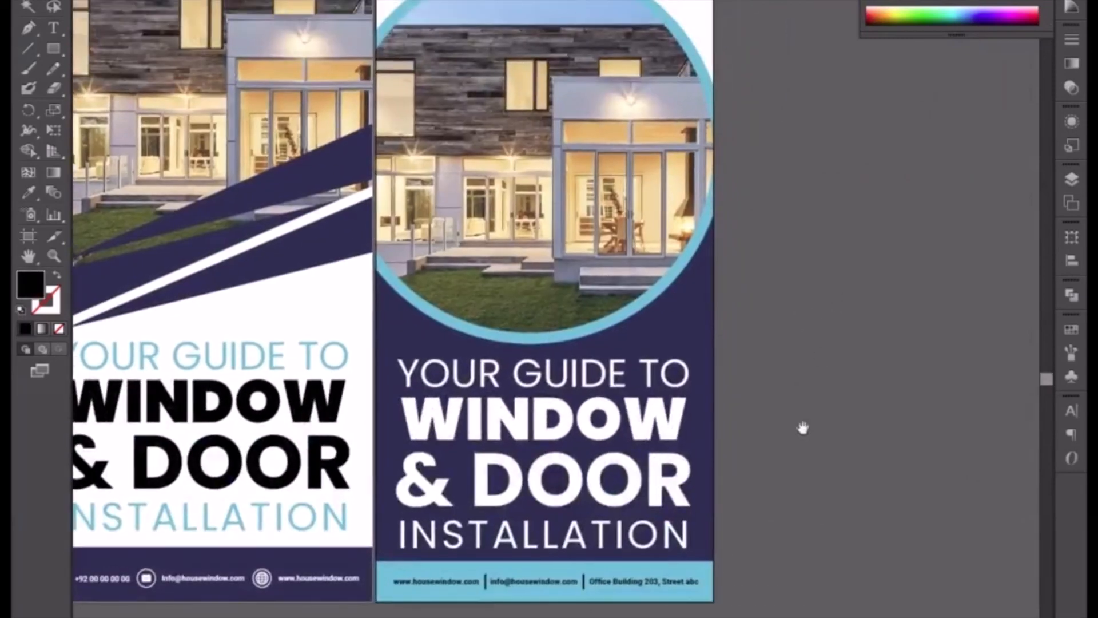
{"action": "left_click", "coordinate": [613, 585]}
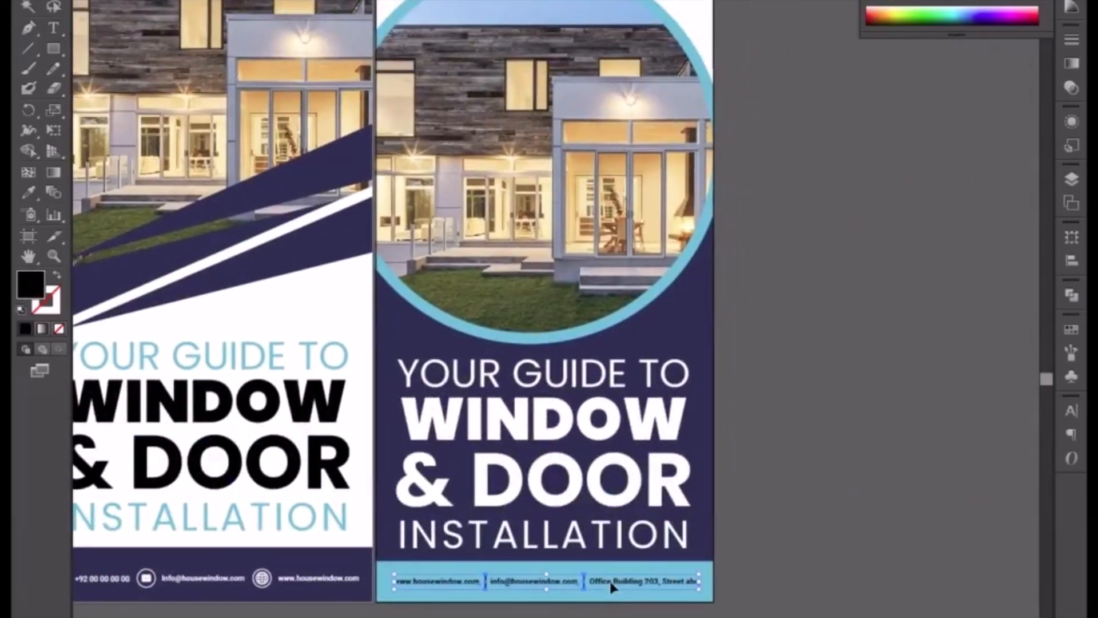
{"action": "left_click", "coordinate": [861, 452]}
{"action": "left_click_drag", "start_coordinate": [860, 452], "coordinate": [945, 565]}
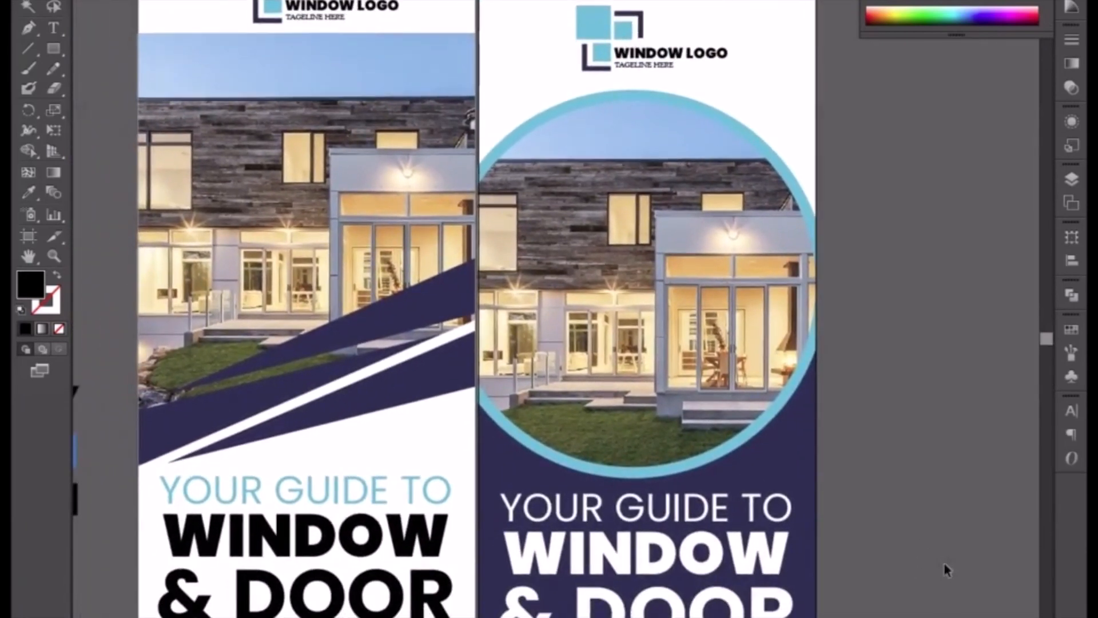